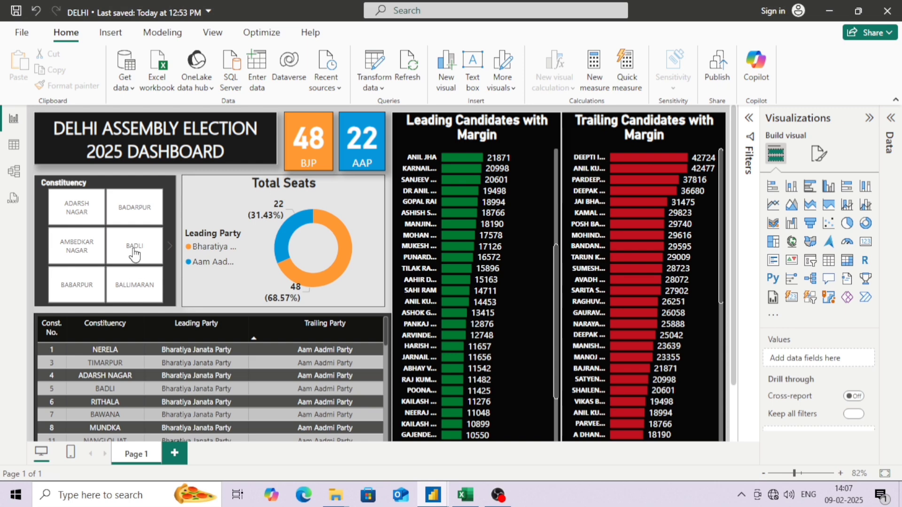
Step: Examine the finished Delhi election dashboard by filtering on BADLI, clearing the filter, and browsing the constituencies and results table
{"action": "left_click", "coordinate": [135, 254]}
{"action": "scroll", "coordinate": [135, 253], "scroll_direction": "down", "scroll_amount": 1}
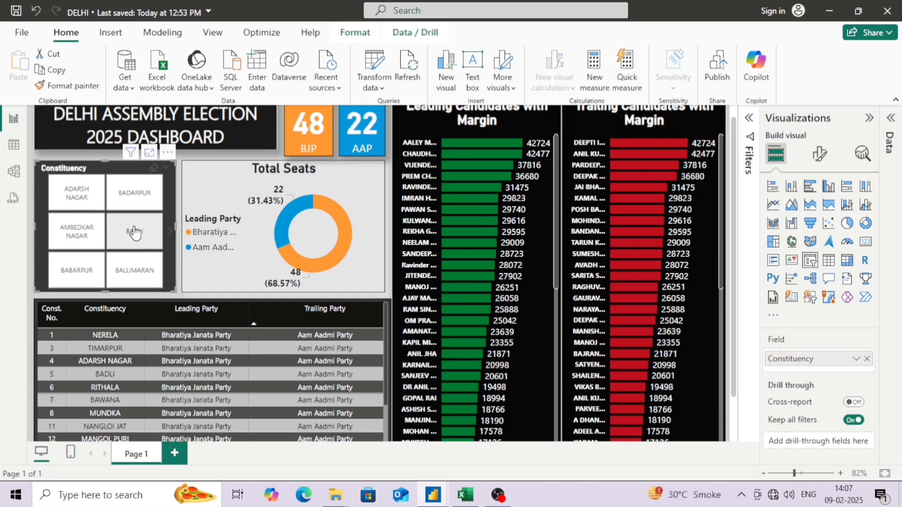
{"action": "left_click", "coordinate": [134, 232]}
{"action": "left_click", "coordinate": [134, 232]}
{"action": "scroll", "coordinate": [174, 271], "scroll_direction": "down", "scroll_amount": 3}
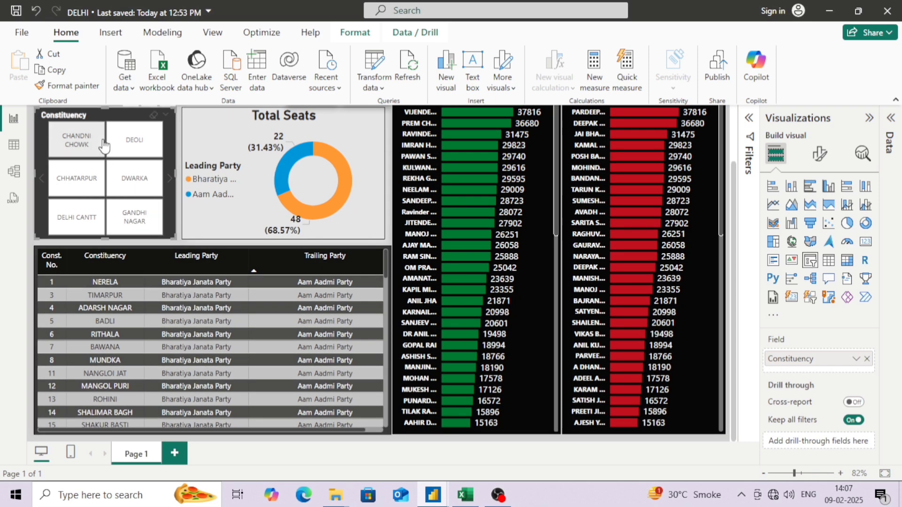
{"action": "scroll", "coordinate": [104, 146], "scroll_direction": "down", "scroll_amount": 8}
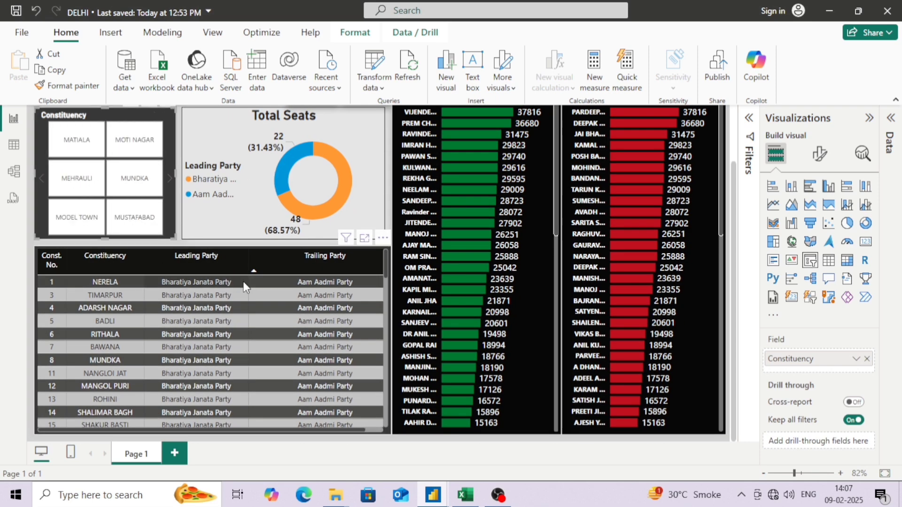
{"action": "scroll", "coordinate": [243, 288], "scroll_direction": "down", "scroll_amount": 15}
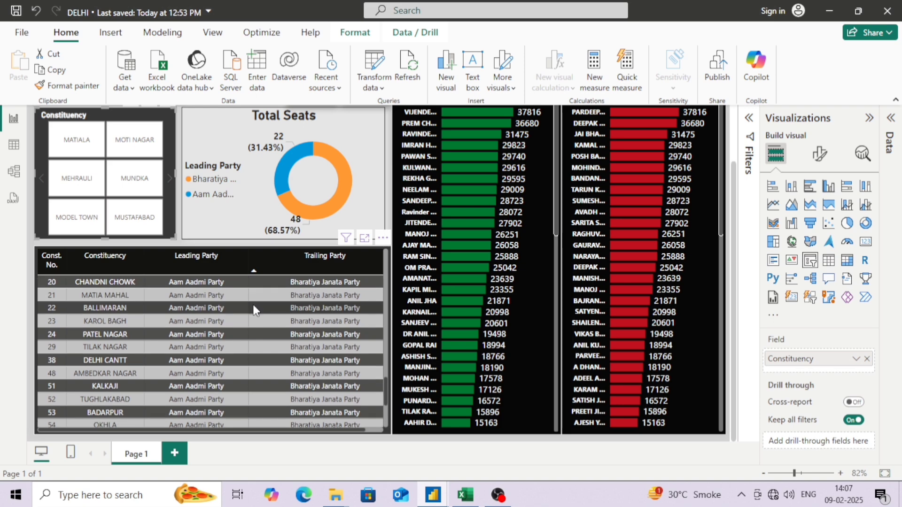
{"action": "scroll", "coordinate": [253, 310], "scroll_direction": "up", "scroll_amount": 15}
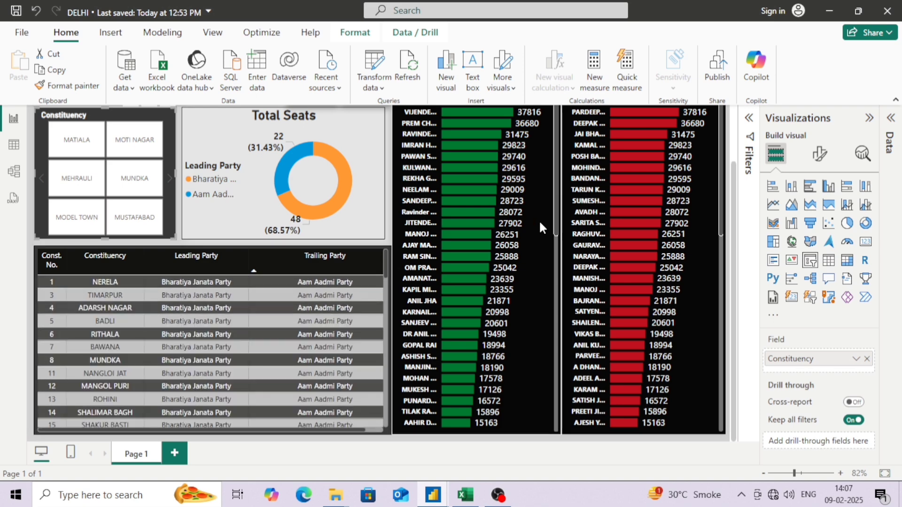
{"action": "scroll", "coordinate": [498, 226], "scroll_direction": "down", "scroll_amount": 5}
{"action": "scroll", "coordinate": [498, 227], "scroll_direction": "up", "scroll_amount": 10}
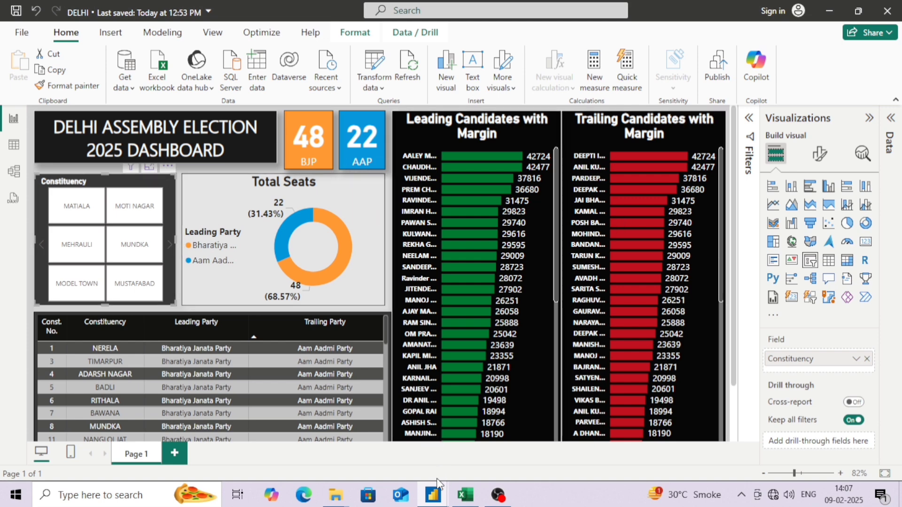
Step: Switch to the delhi election 2025 workbook in Excel and review its constituency, candidate, party, margin and status columns
{"action": "left_click", "coordinate": [465, 488]}
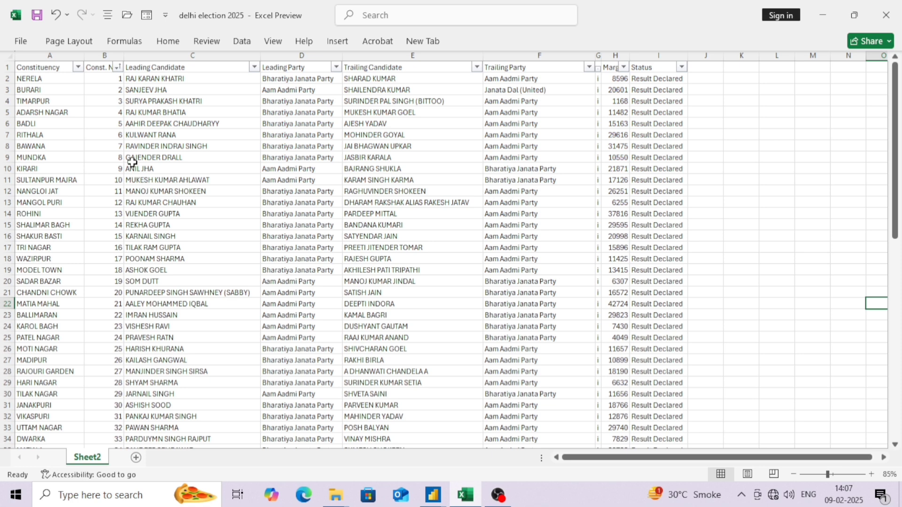
{"action": "left_click", "coordinate": [78, 134]}
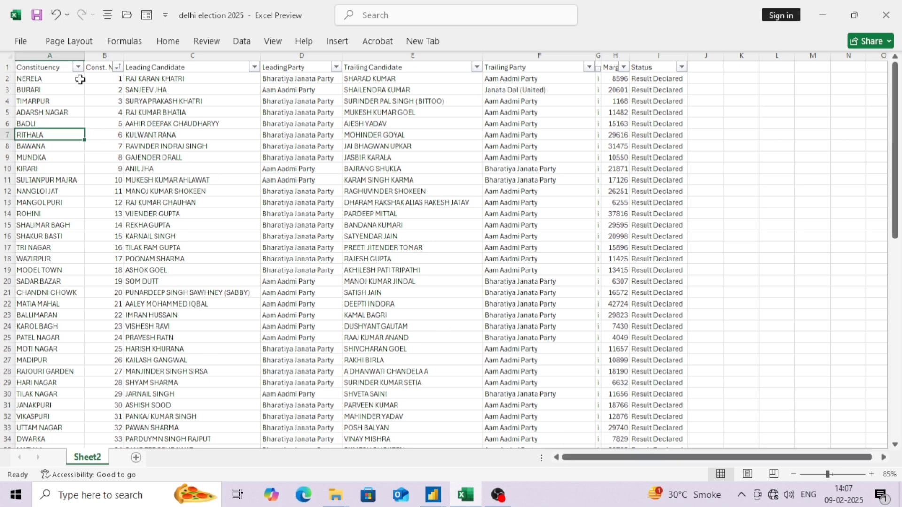
{"action": "left_click", "coordinate": [47, 79]}
{"action": "left_click", "coordinate": [225, 67]}
{"action": "left_click", "coordinate": [279, 66]}
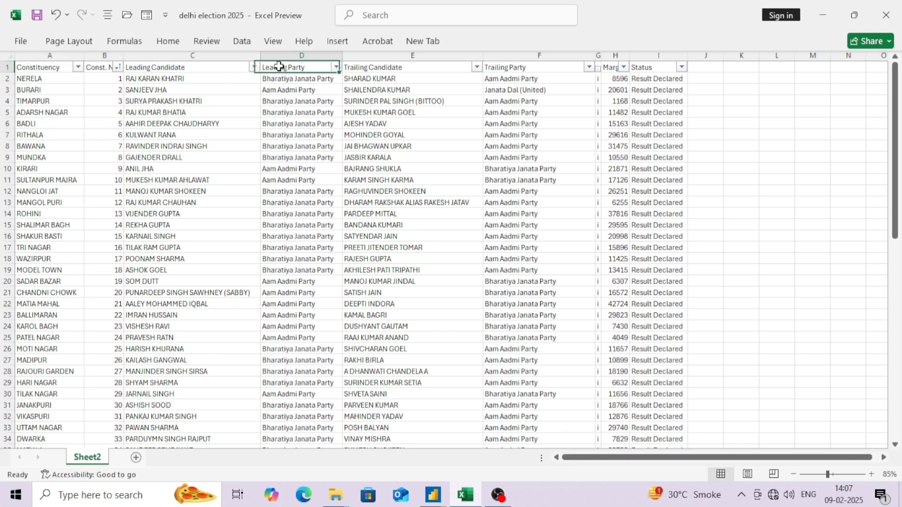
{"action": "left_click", "coordinate": [366, 68]}
{"action": "left_click", "coordinate": [498, 79]}
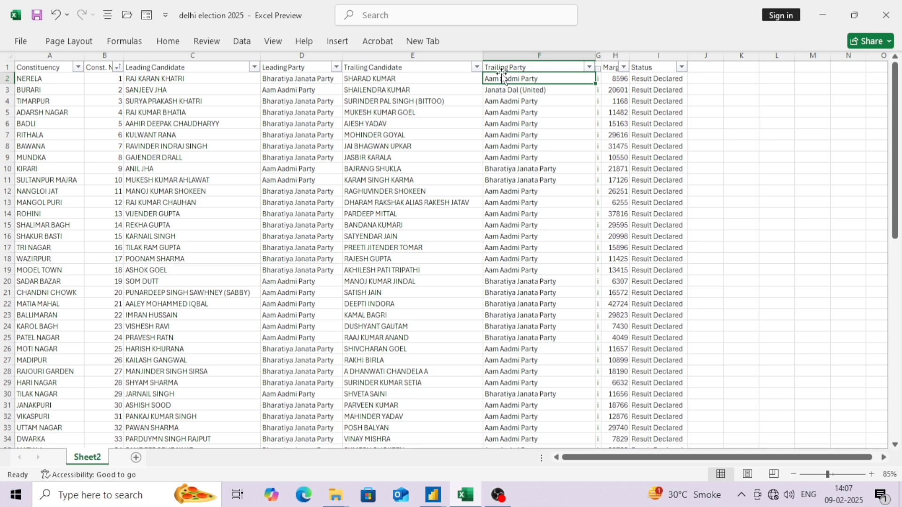
{"action": "left_click", "coordinate": [615, 55]}
{"action": "left_click", "coordinate": [658, 55]}
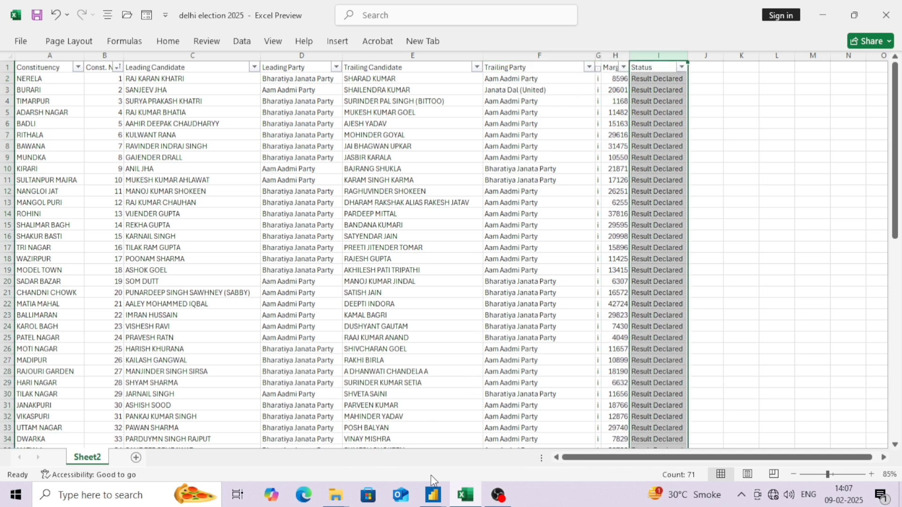
Step: Switch to the untitled Power BI report, import Sheet2 from delhi election 2025.xlsx, and open it for transformation
{"action": "mouse_move", "coordinate": [432, 495]}
{"action": "left_click", "coordinate": [497, 437]}
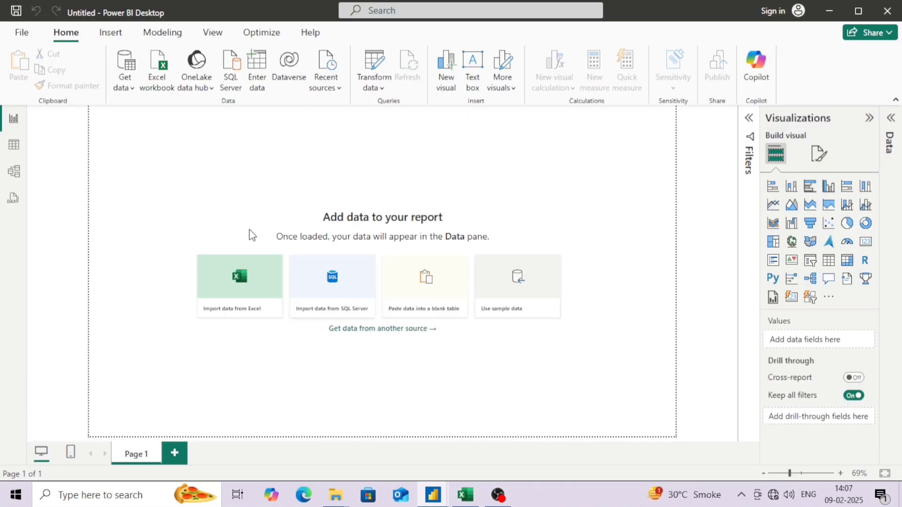
{"action": "left_click", "coordinate": [239, 283]}
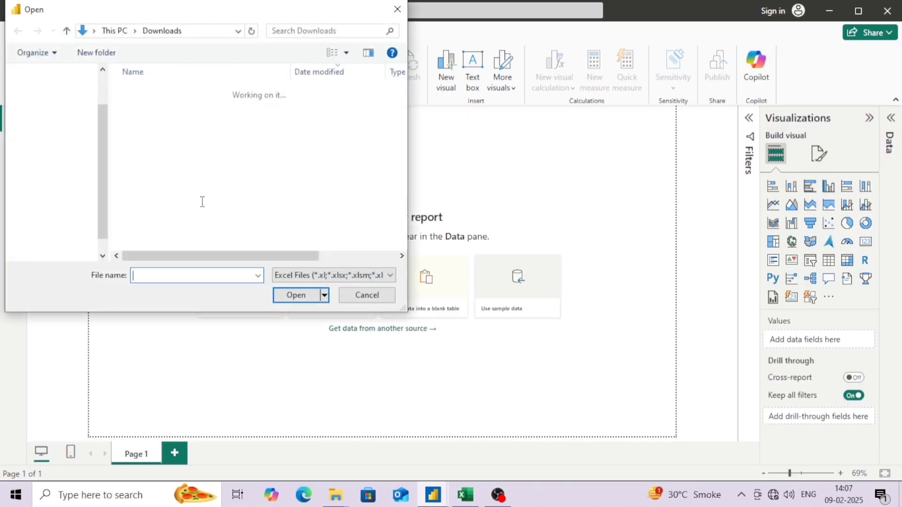
{"action": "double_click", "coordinate": [126, 115]}
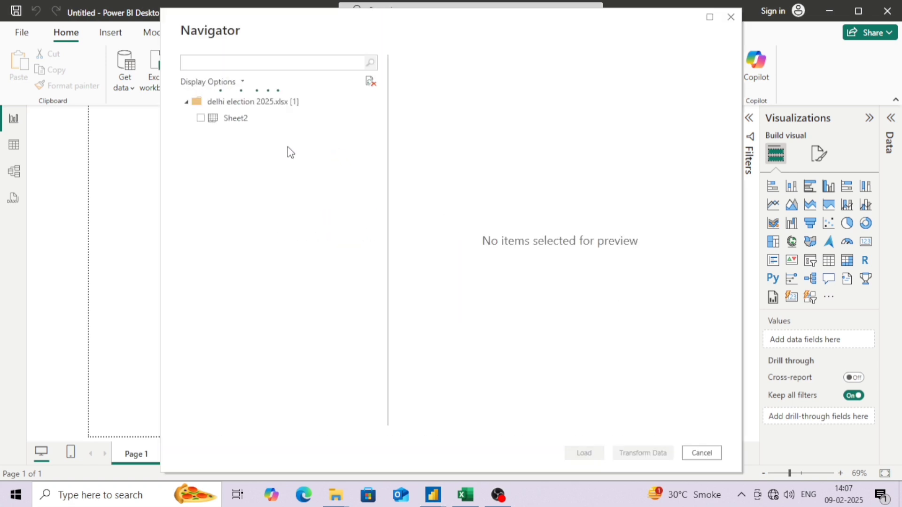
{"action": "left_click", "coordinate": [201, 118]}
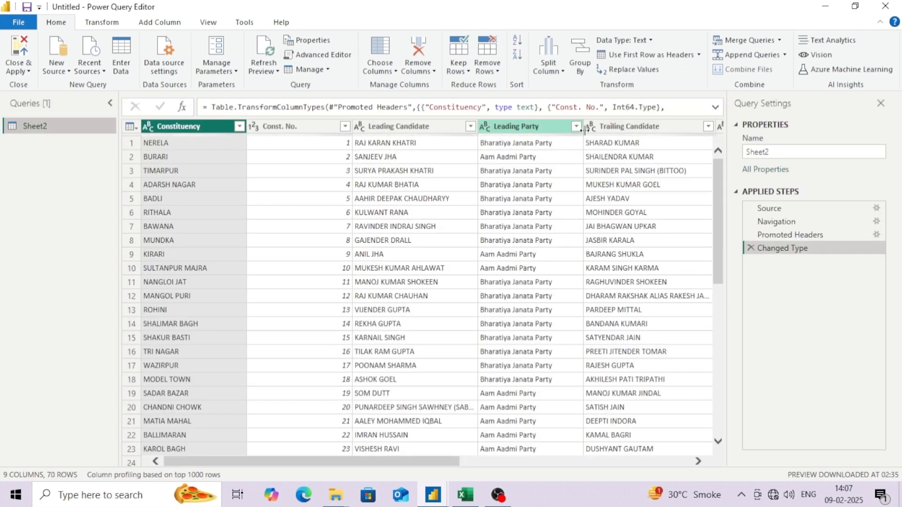
Step: Remove Column7 from the Sheet2 query
{"action": "left_click_drag", "start_coordinate": [450, 461], "coordinate": [625, 461]}
{"action": "left_click", "coordinate": [529, 125]}
{"action": "right_click", "coordinate": [528, 126]}
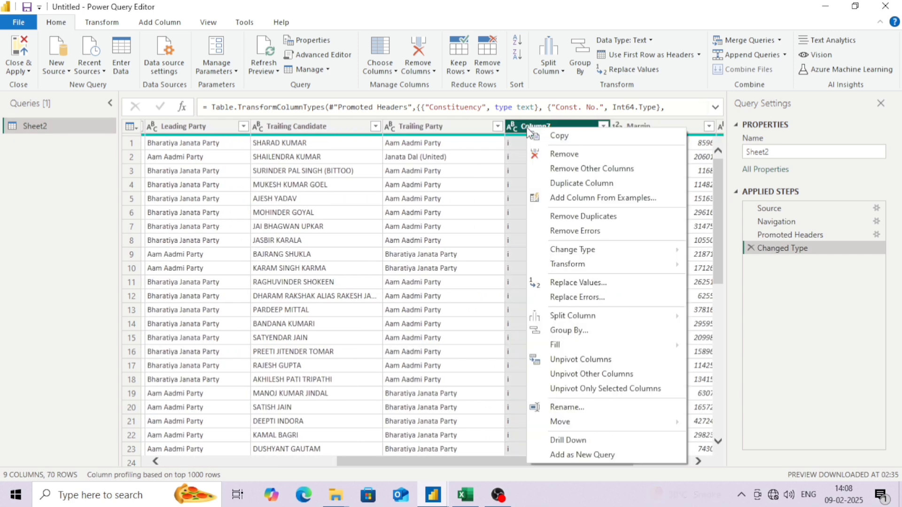
{"action": "left_click", "coordinate": [567, 151]}
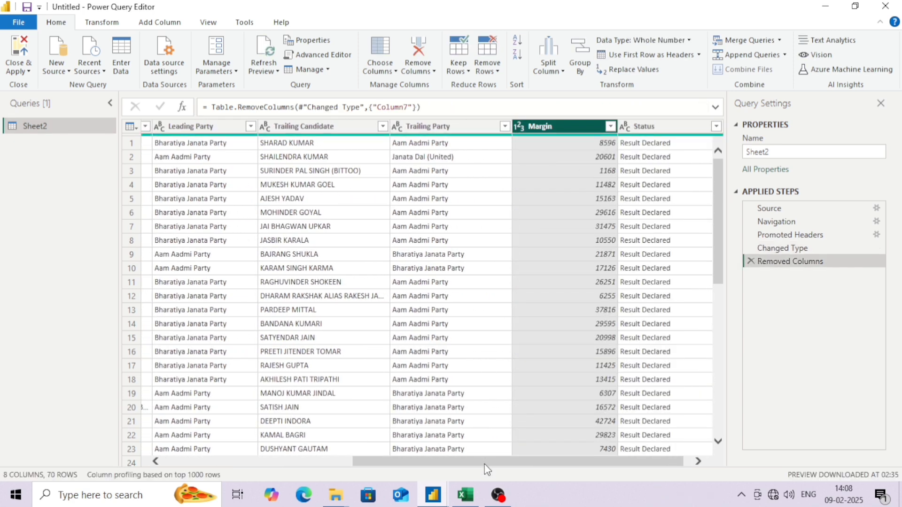
Step: Remove the Status column from the Sheet2 query and apply the query changes to the report
{"action": "left_click_drag", "start_coordinate": [485, 462], "coordinate": [592, 457]}
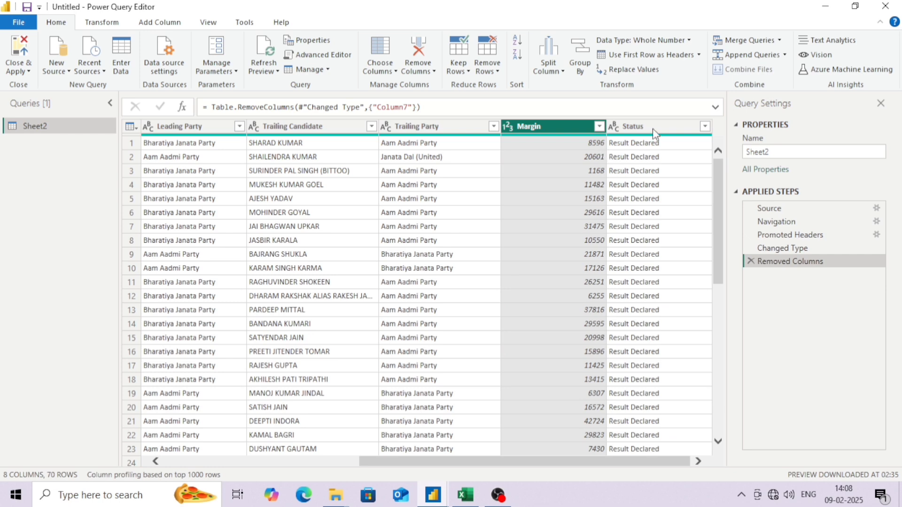
{"action": "right_click", "coordinate": [666, 124]}
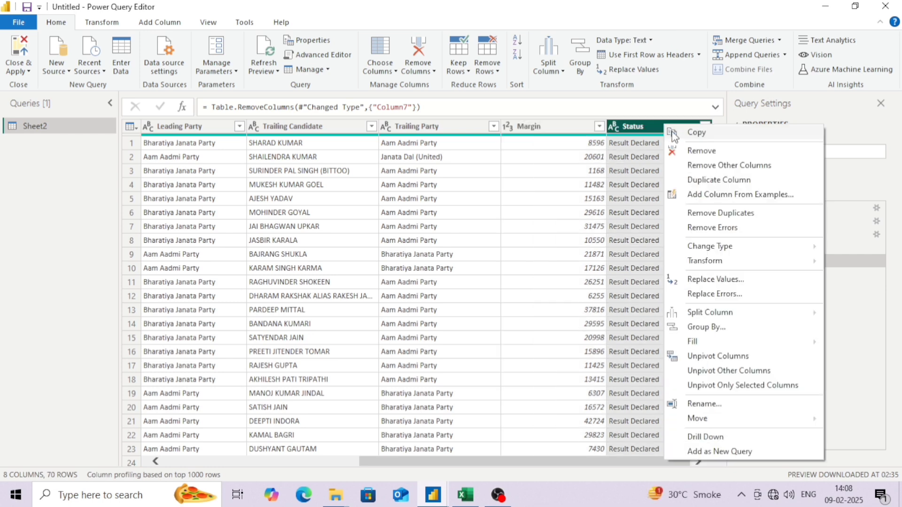
{"action": "left_click", "coordinate": [694, 149]}
{"action": "left_click", "coordinate": [15, 80]}
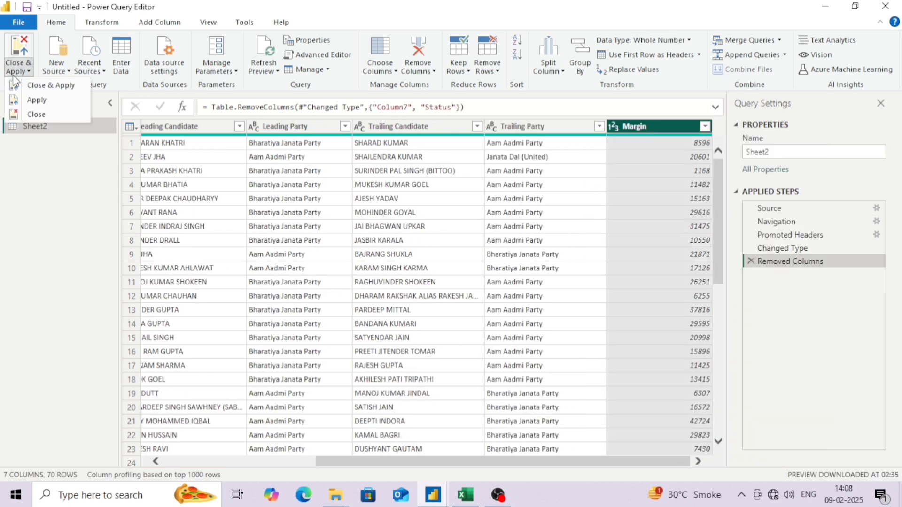
{"action": "left_click", "coordinate": [22, 86]}
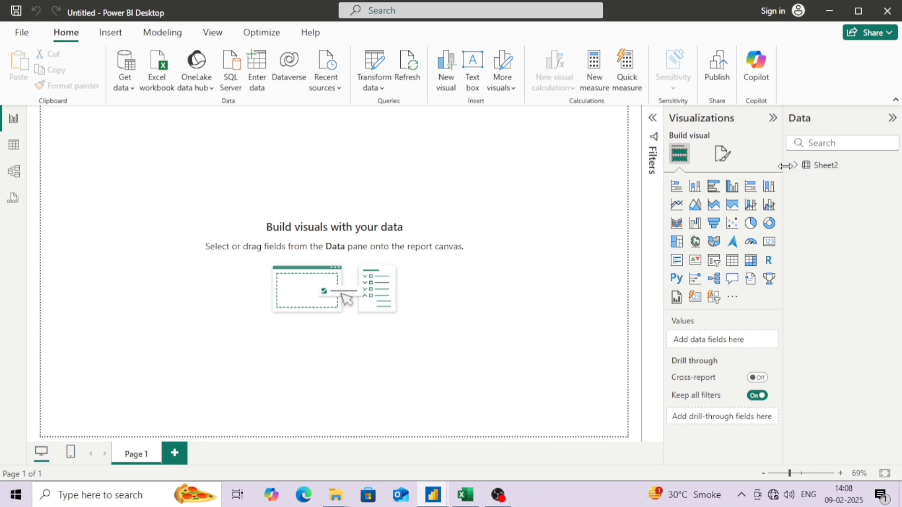
Step: Show the fields of Sheet2 and set the page's canvas background color to #D3D3D3
{"action": "left_click", "coordinate": [794, 167]}
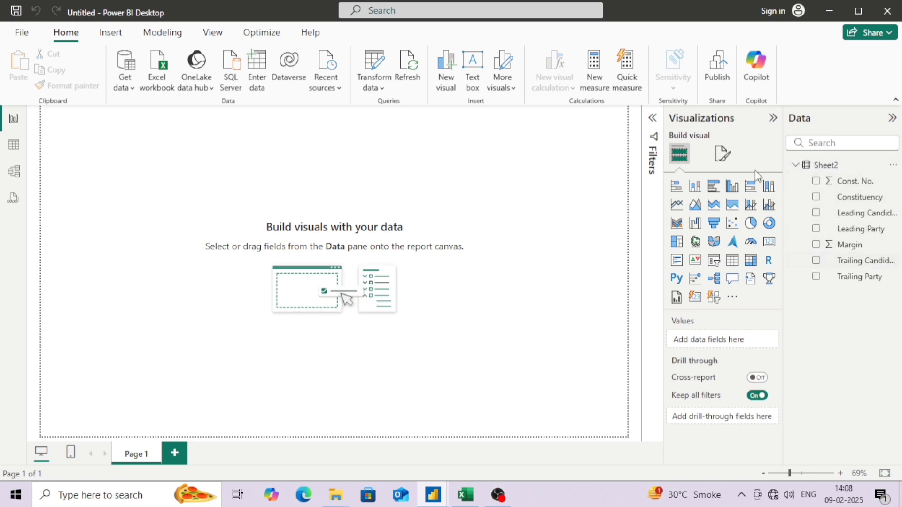
{"action": "left_click", "coordinate": [721, 154]}
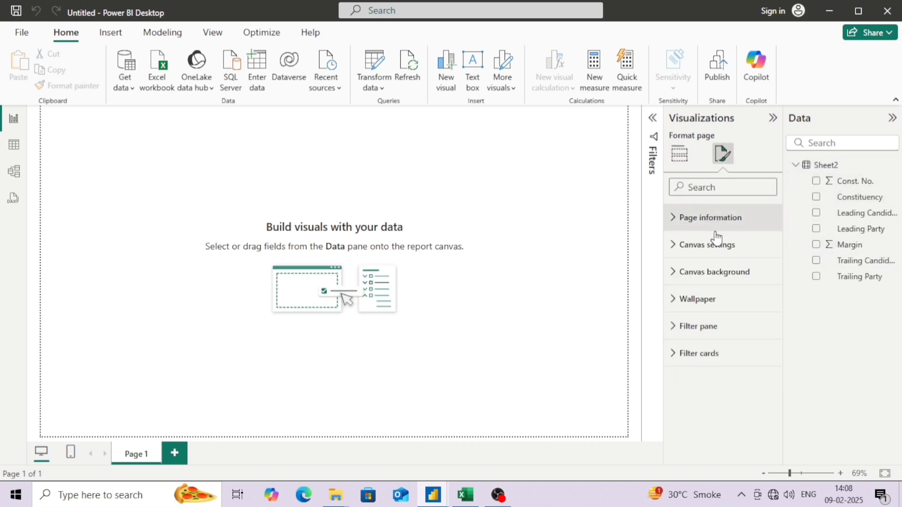
{"action": "left_click", "coordinate": [718, 268]}
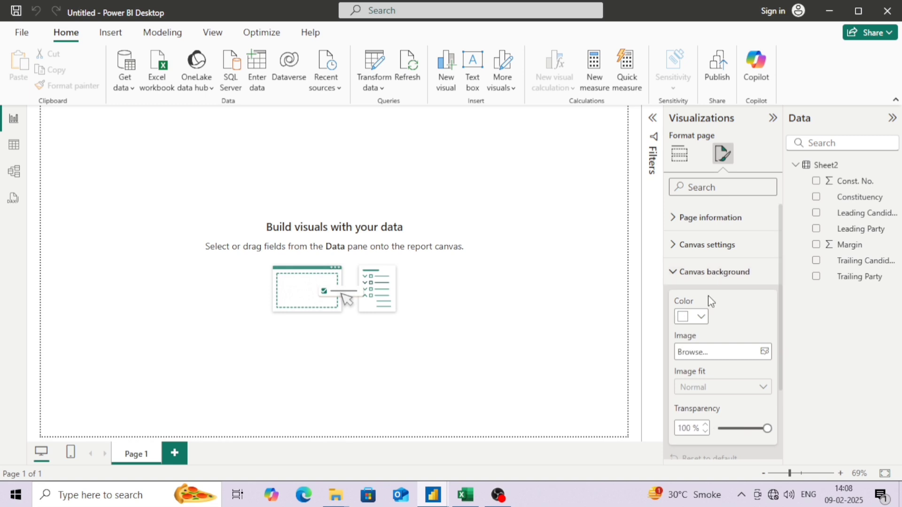
{"action": "left_click", "coordinate": [702, 316]}
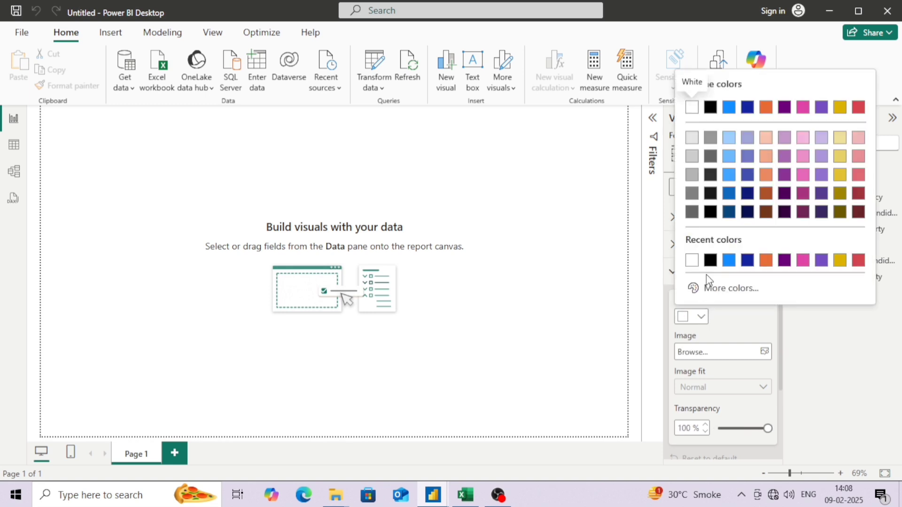
{"action": "left_click", "coordinate": [692, 158]}
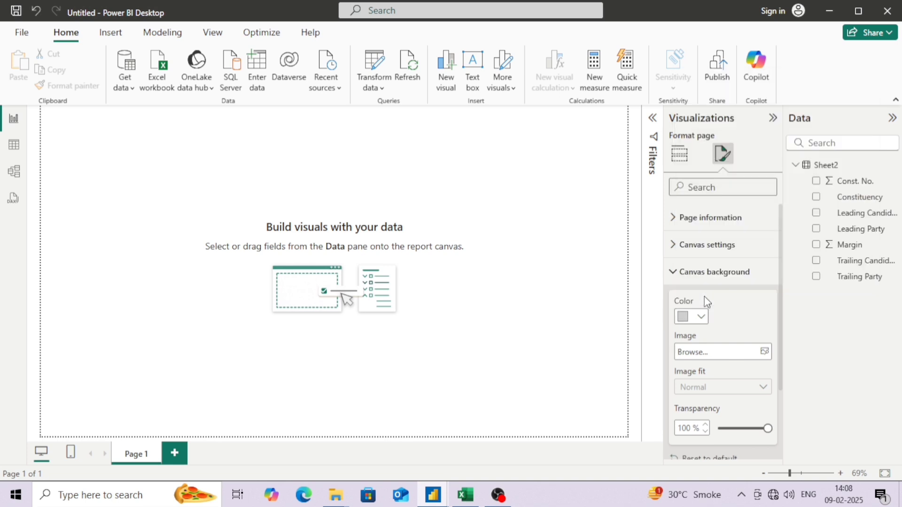
{"action": "left_click", "coordinate": [701, 317]}
{"action": "left_click", "coordinate": [707, 288]}
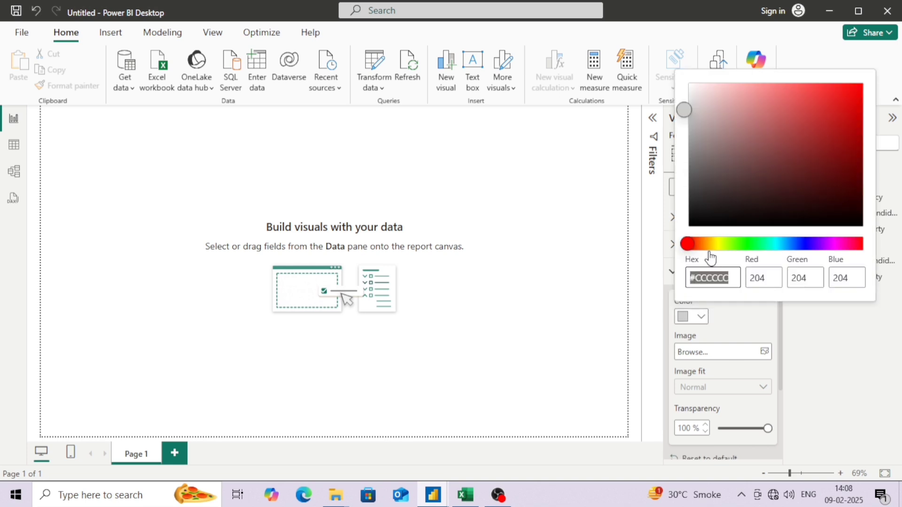
{"action": "type", "text": "#D3D3D3"}
{"action": "key", "text": "Tab"}
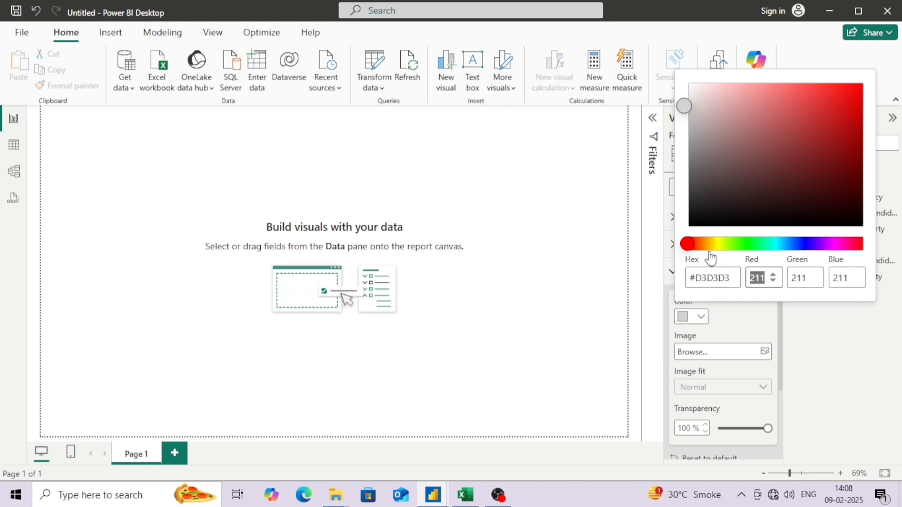
{"action": "left_click", "coordinate": [797, 305]}
{"action": "key", "text": "Escape"}
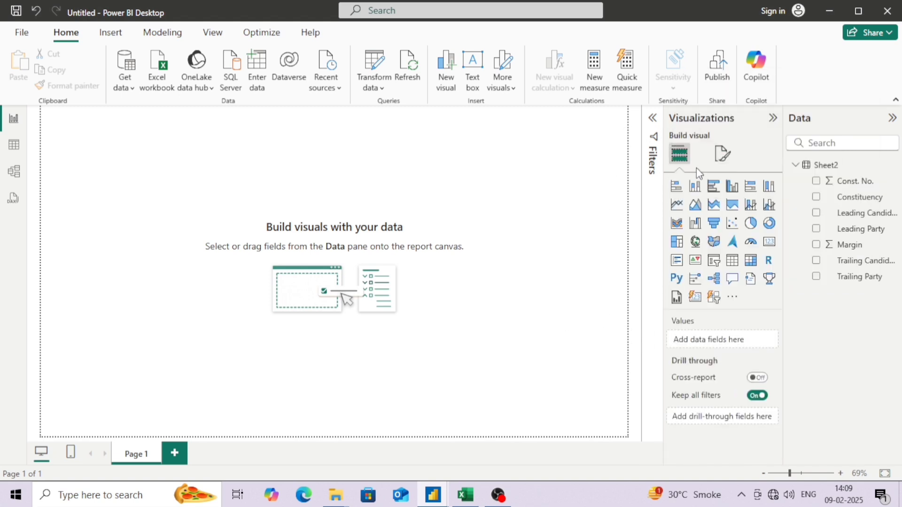
Step: Set the canvas background transparency to 0%
{"action": "left_click", "coordinate": [721, 153]}
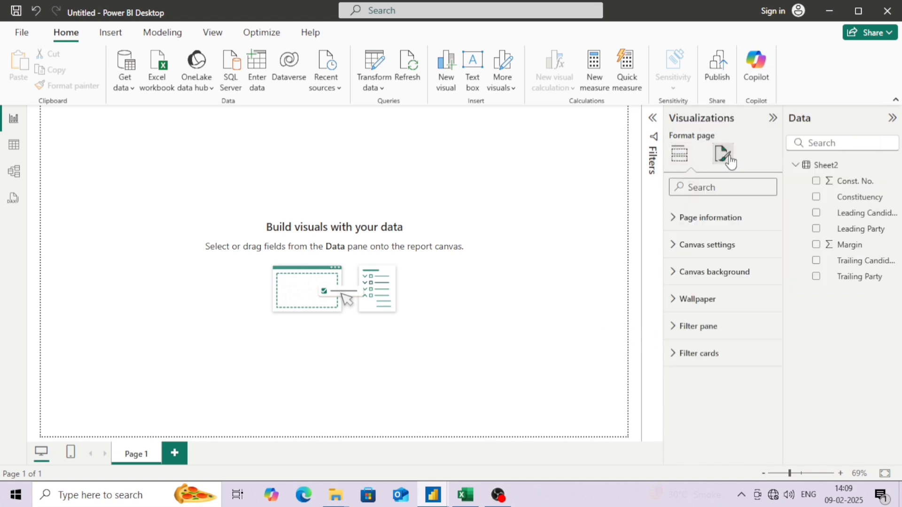
{"action": "left_click", "coordinate": [690, 281]}
{"action": "left_click_drag", "start_coordinate": [757, 432], "coordinate": [709, 433]}
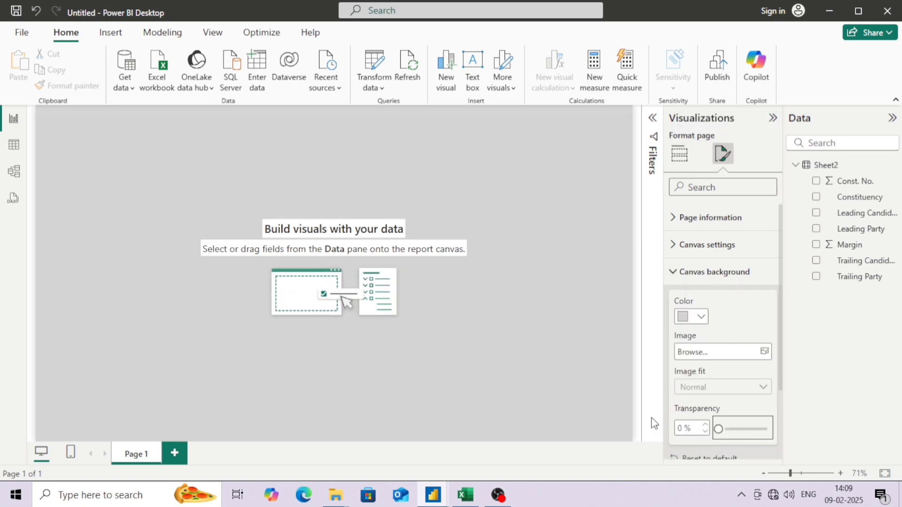
{"action": "left_click", "coordinate": [571, 368]}
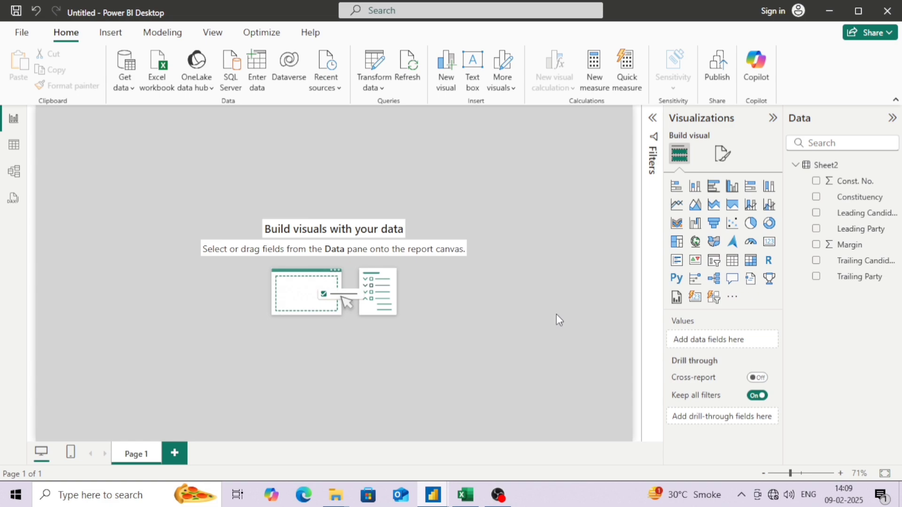
{"action": "key", "text": "alt+Tab"}
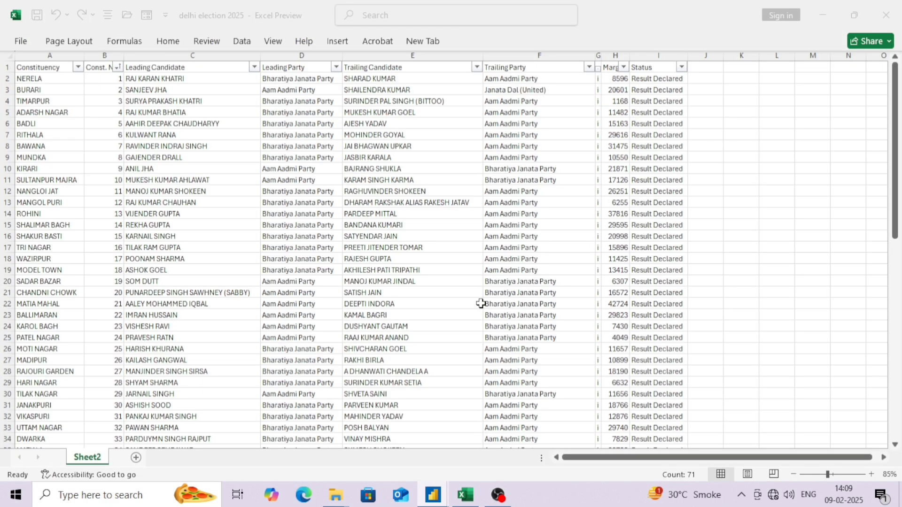
{"action": "key", "text": "alt+Tab"}
{"action": "key", "text": "alt+Tab"}
{"action": "key", "text": "Tab"}
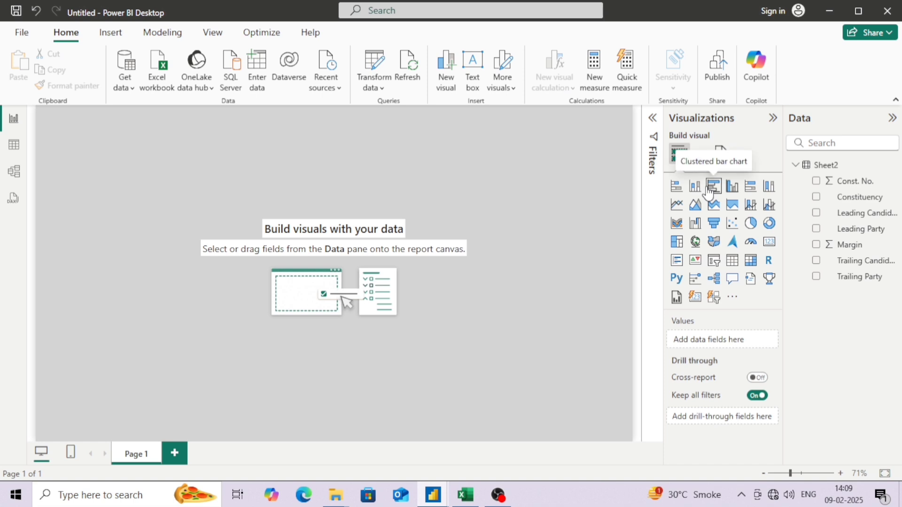
Step: Add a stacked bar chart of Margin by Leading Candidate and enlarge it to about 586 wide by 720 high
{"action": "left_click", "coordinate": [680, 190]}
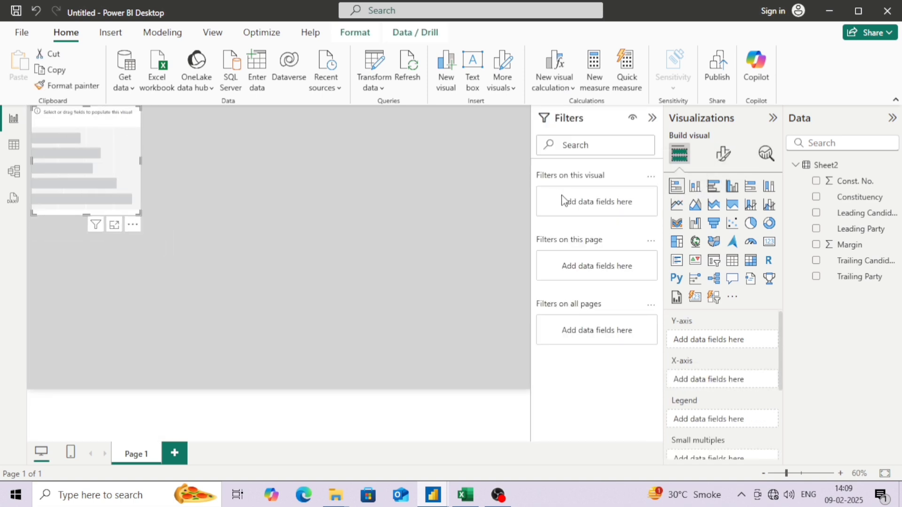
{"action": "left_click", "coordinate": [817, 215]}
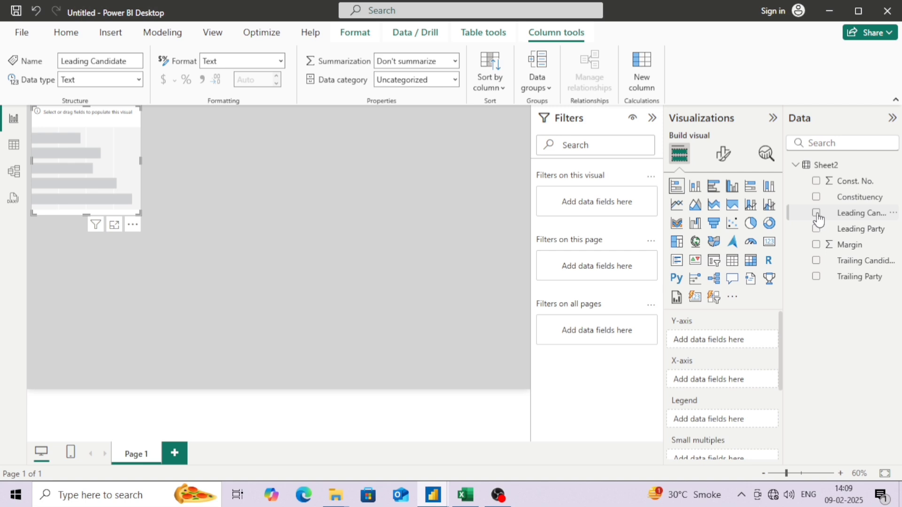
{"action": "left_click", "coordinate": [817, 213]}
{"action": "left_click", "coordinate": [816, 245]}
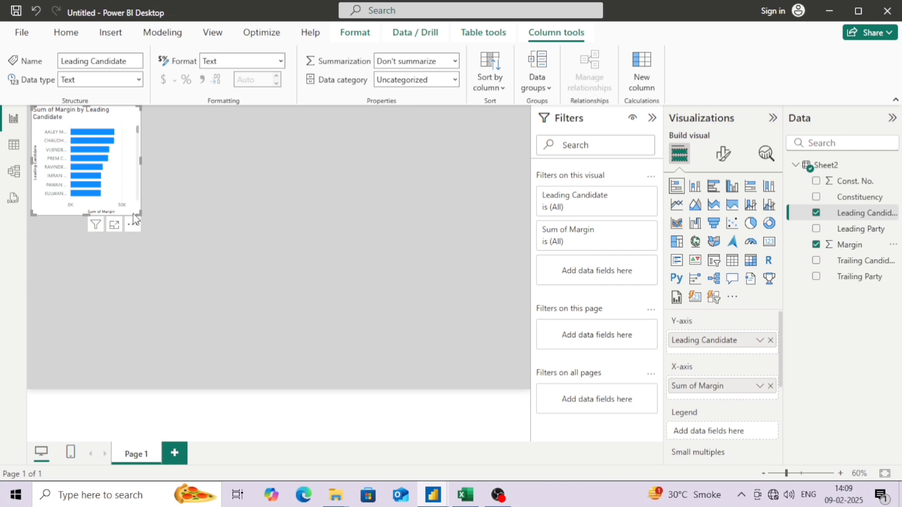
{"action": "left_click_drag", "start_coordinate": [134, 213], "coordinate": [264, 419]}
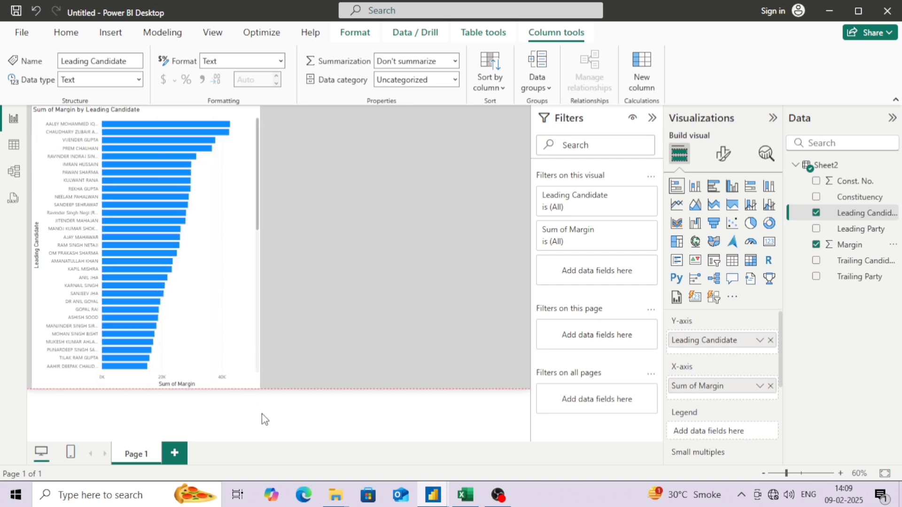
Step: Check the finished DELHI dashboard for reference and change the bar chart's title to "Leading Candidate with Margin"
{"action": "key", "text": "alt+Tab"}
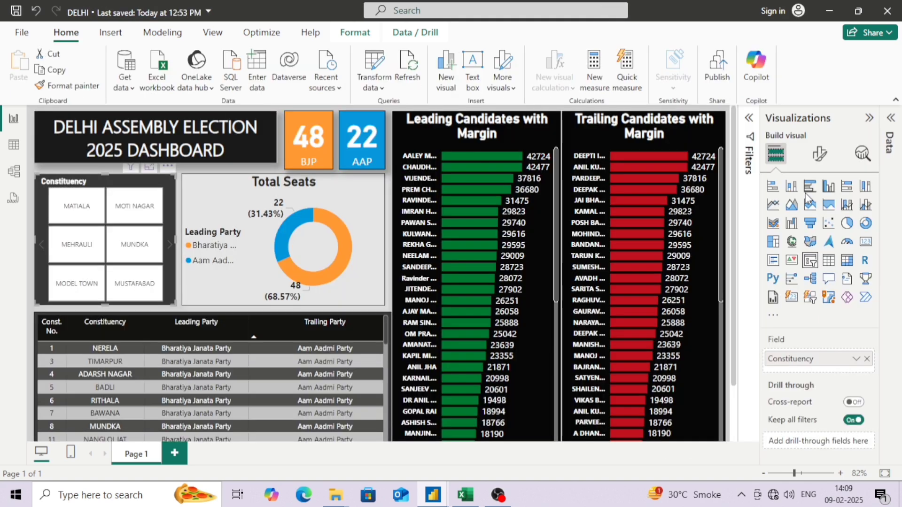
{"action": "key", "text": "alt+Tab"}
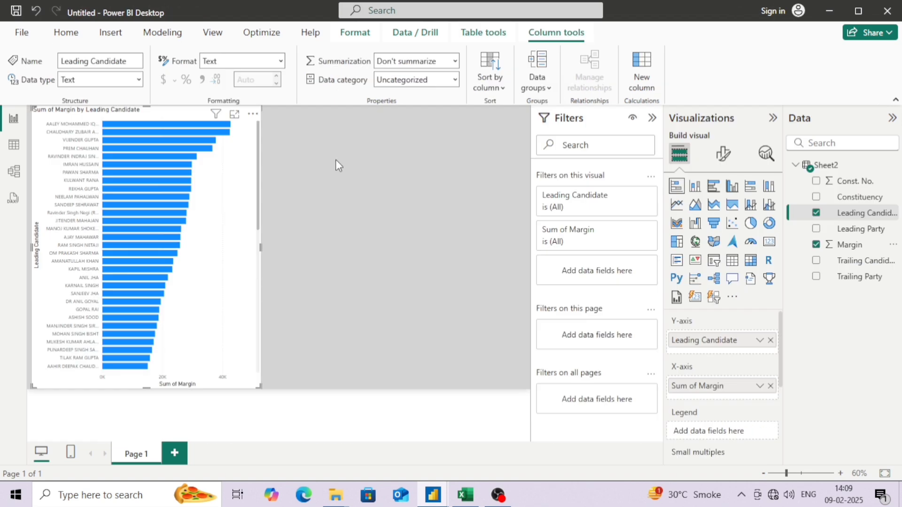
{"action": "left_click", "coordinate": [723, 153]}
{"action": "left_click", "coordinate": [714, 214]}
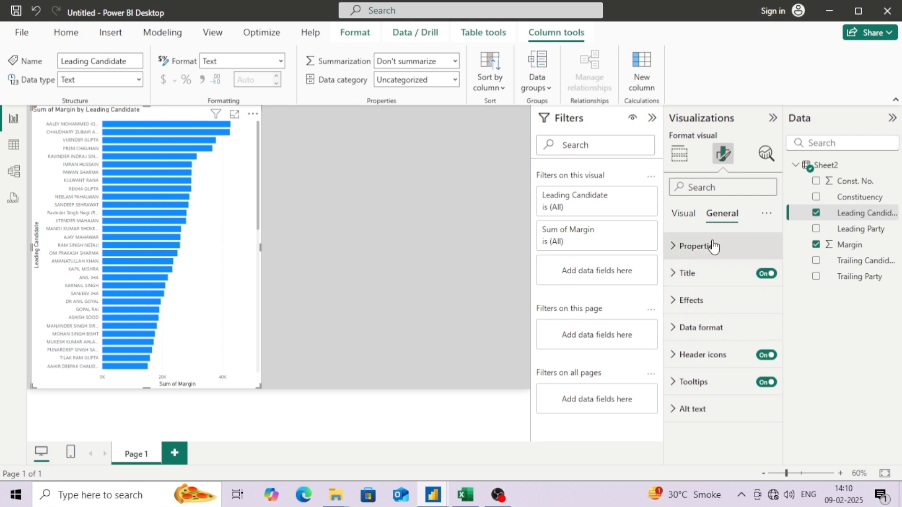
{"action": "left_click", "coordinate": [690, 273]}
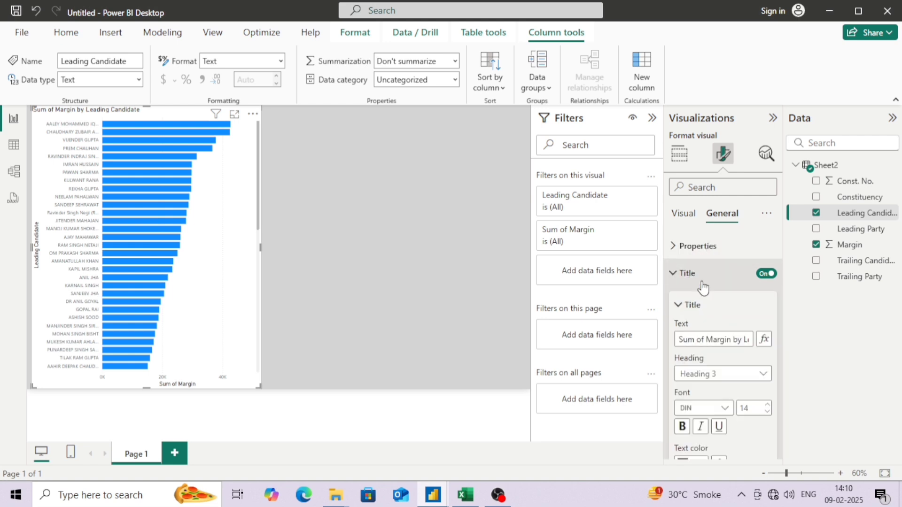
{"action": "left_click", "coordinate": [731, 335]}
{"action": "key", "text": "Home"}
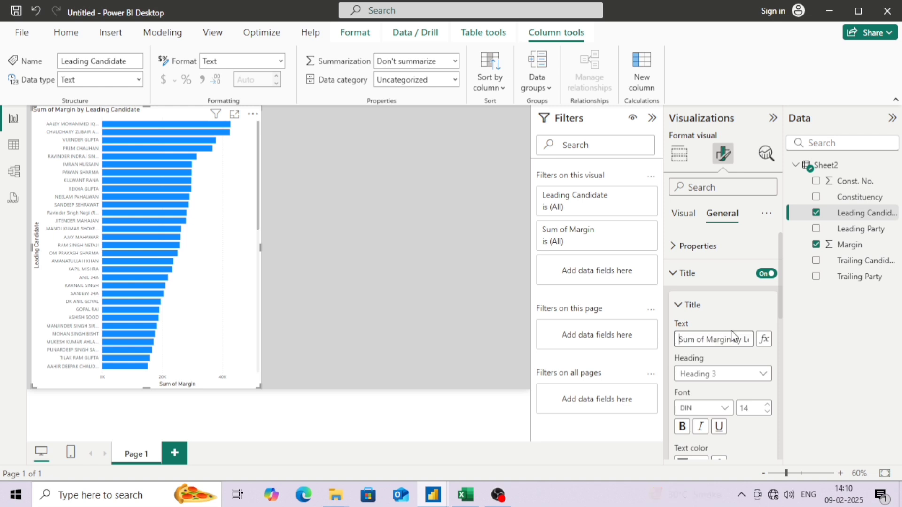
{"action": "key", "text": "Delete"}
{"action": "key", "text": "Delete"}
{"action": "key", "text": "Delete"}
{"action": "key", "text": "Delete"}
{"action": "key", "text": "Delete"}
{"action": "key", "text": "Delete"}
{"action": "key", "text": "Delete"}
{"action": "key", "text": "Delete"}
{"action": "key", "text": "Delete"}
{"action": "key", "text": "Delete"}
{"action": "key", "text": "Delete"}
{"action": "key", "text": "Delete"}
{"action": "key", "text": "Delete"}
{"action": "key", "text": "Delete"}
{"action": "key", "text": "Delete"}
{"action": "key", "text": "Delete"}
{"action": "key", "text": "Delete"}
{"action": "key", "text": "Return"}
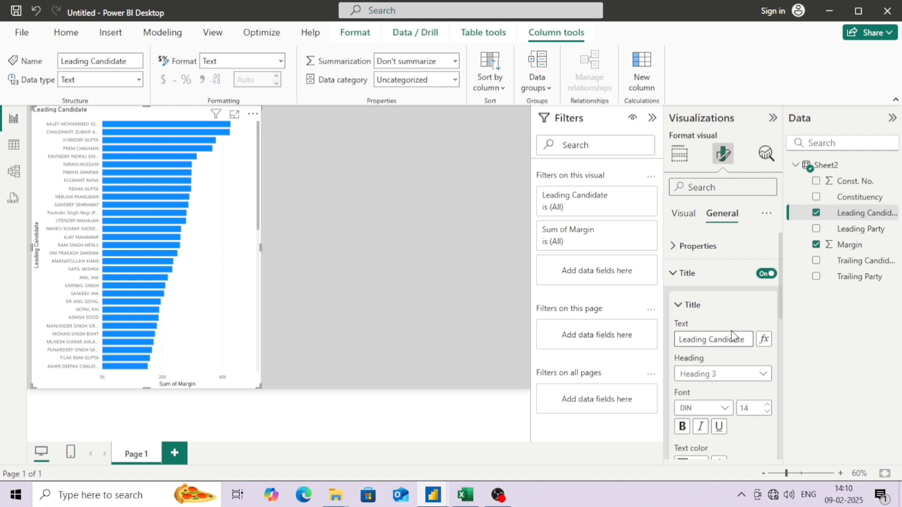
{"action": "type", "text": "WITH mAR"}
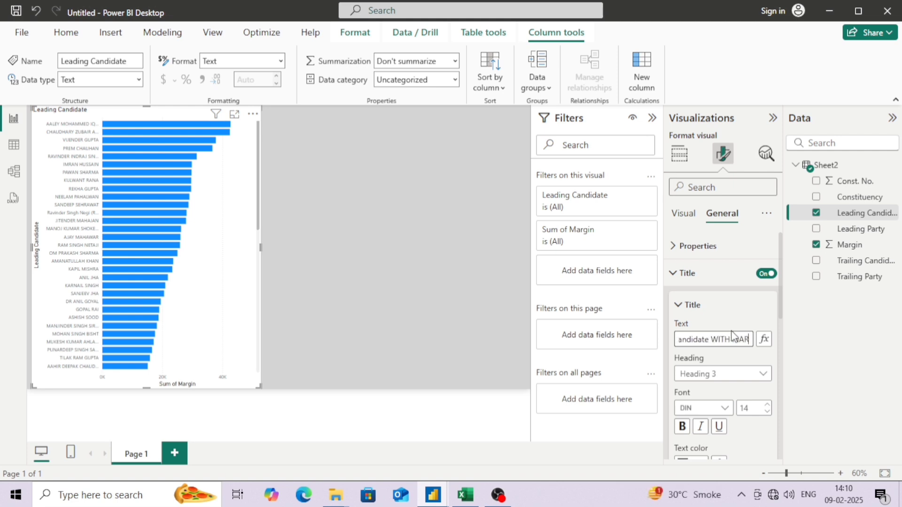
{"action": "key", "text": "BackSpace"}
{"action": "key", "text": "BackSpace"}
{"action": "key", "text": "BackSpace"}
{"action": "key", "text": "BackSpace"}
{"action": "key", "text": "BackSpace"}
{"action": "key", "text": "BackSpace"}
{"action": "key", "text": "BackSpace"}
{"action": "key", "text": "BackSpace"}
{"action": "type", "text": "with Mar"}
Step: Make the bar chart's title bold, center it and set its text color to white
{"action": "left_click", "coordinate": [682, 426]}
{"action": "scroll", "coordinate": [705, 414], "scroll_direction": "down", "scroll_amount": 3}
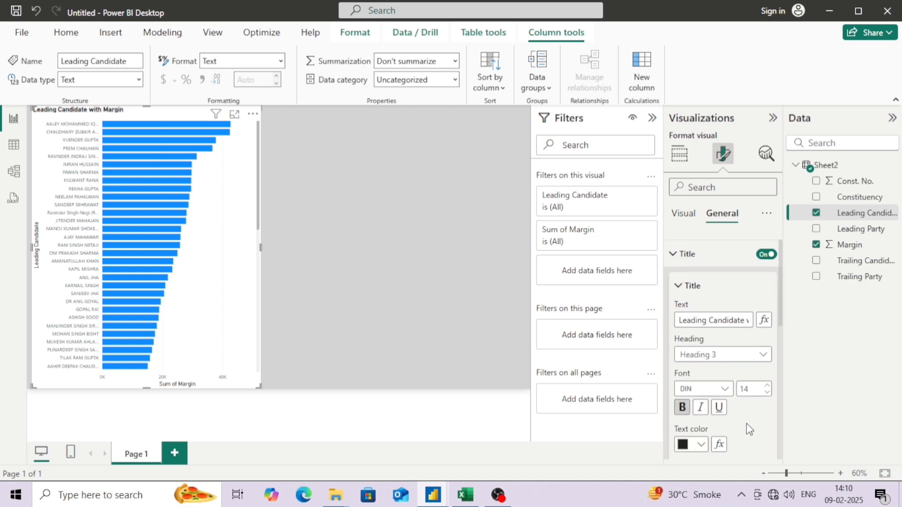
{"action": "left_click", "coordinate": [698, 401]}
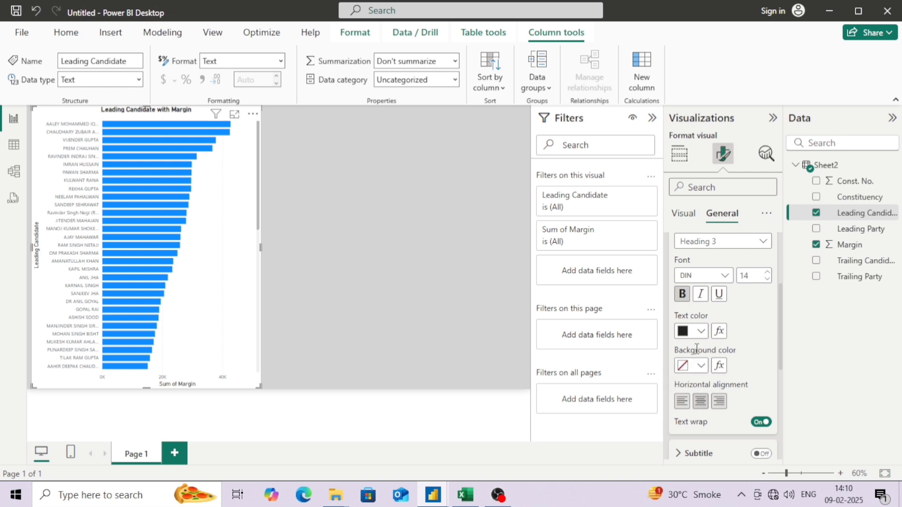
{"action": "left_click", "coordinate": [700, 333]}
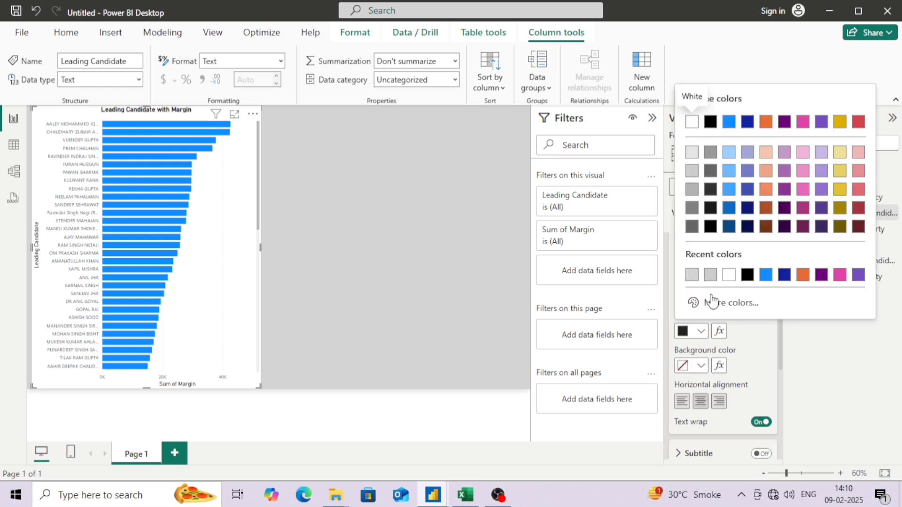
{"action": "left_click", "coordinate": [725, 278]}
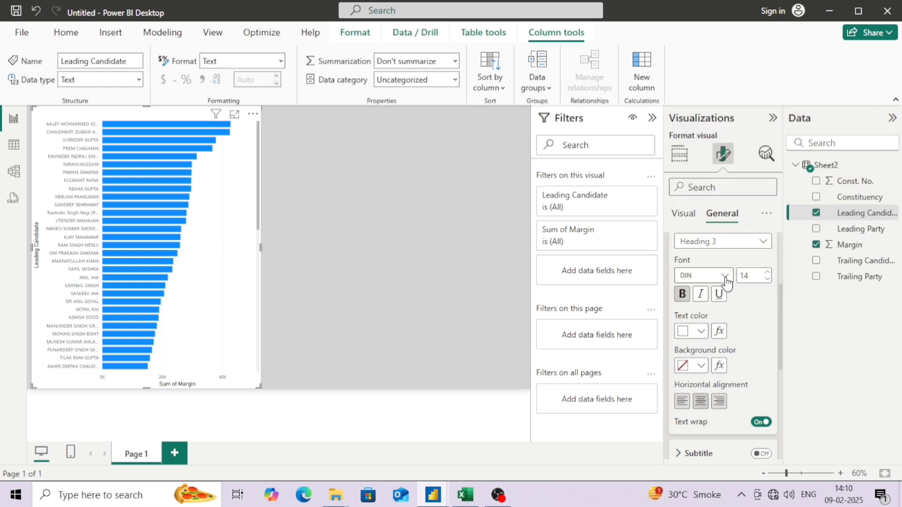
Step: Set the bar chart's background color to black
{"action": "scroll", "coordinate": [714, 282], "scroll_direction": "up", "scroll_amount": 3}
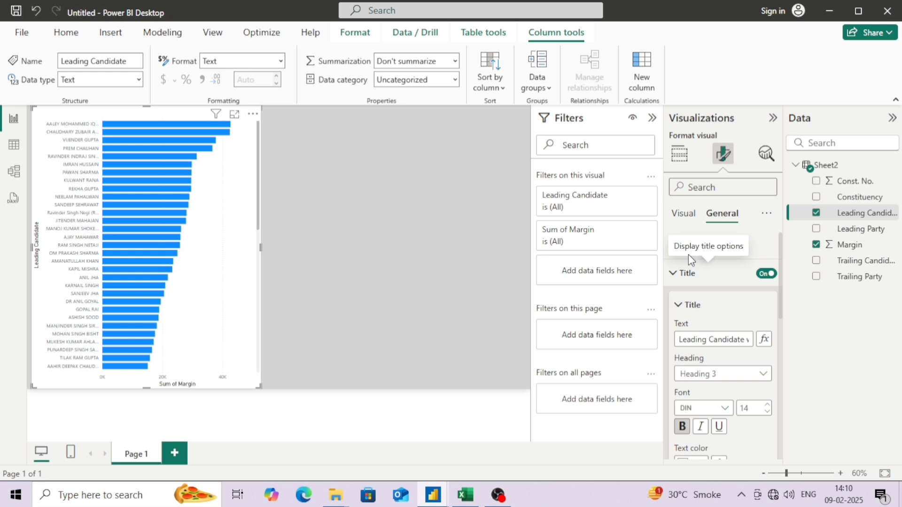
{"action": "scroll", "coordinate": [682, 251], "scroll_direction": "up", "scroll_amount": 1}
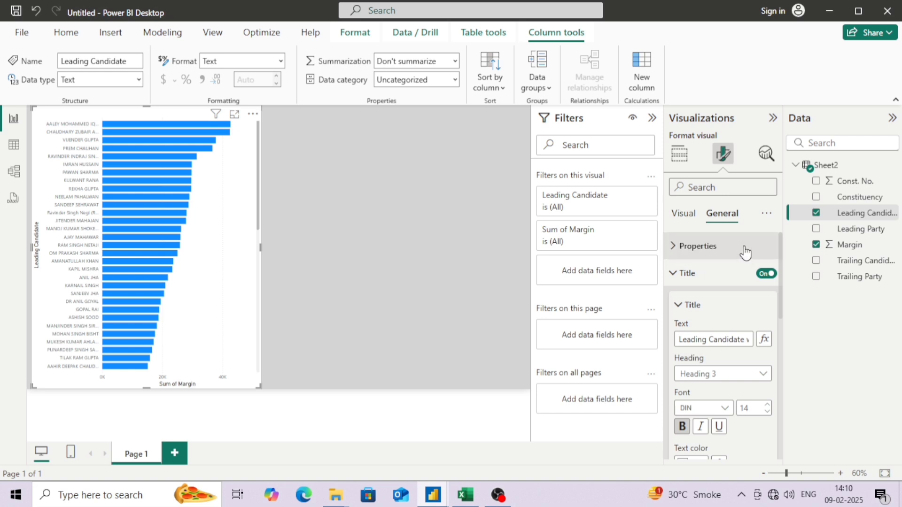
{"action": "left_click", "coordinate": [684, 248]}
{"action": "scroll", "coordinate": [700, 383], "scroll_direction": "down", "scroll_amount": 2}
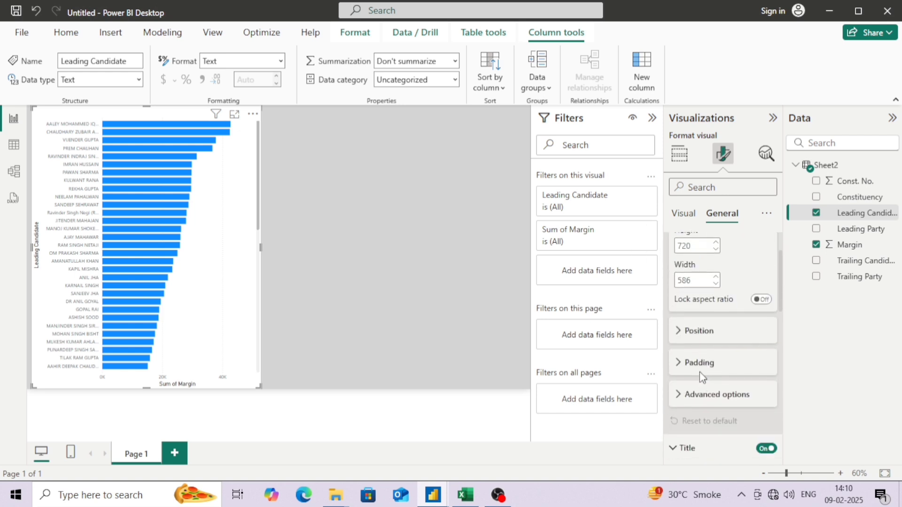
{"action": "scroll", "coordinate": [700, 371], "scroll_direction": "up", "scroll_amount": 2}
{"action": "left_click", "coordinate": [691, 245]}
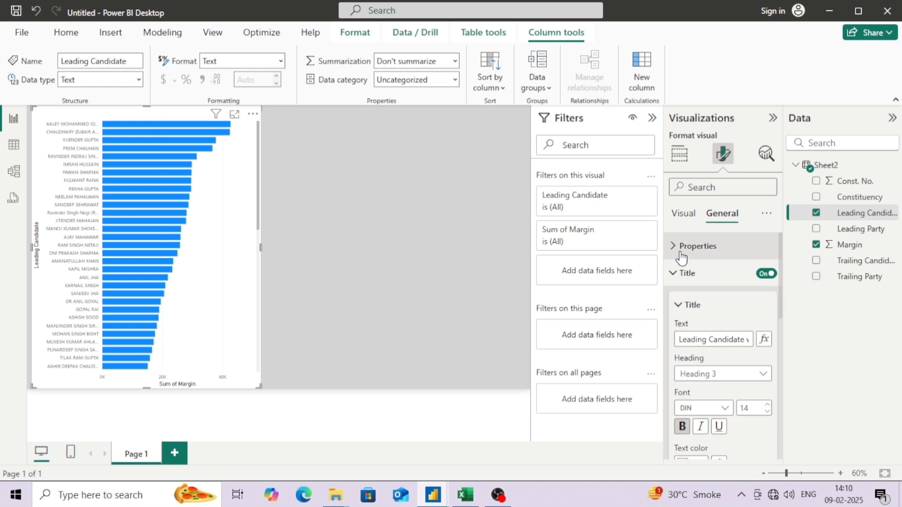
{"action": "left_click", "coordinate": [680, 275]}
{"action": "left_click", "coordinate": [700, 300]}
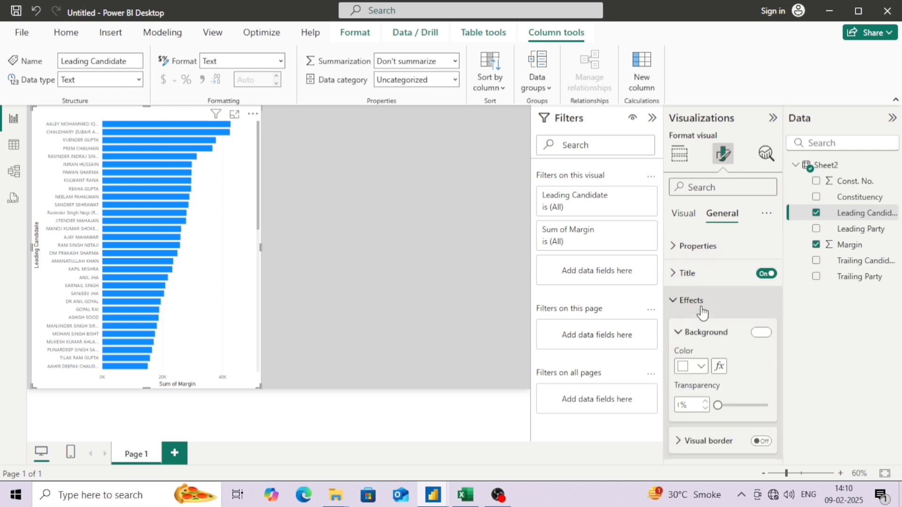
{"action": "scroll", "coordinate": [702, 310], "scroll_direction": "down", "scroll_amount": 2}
{"action": "left_click", "coordinate": [701, 301]}
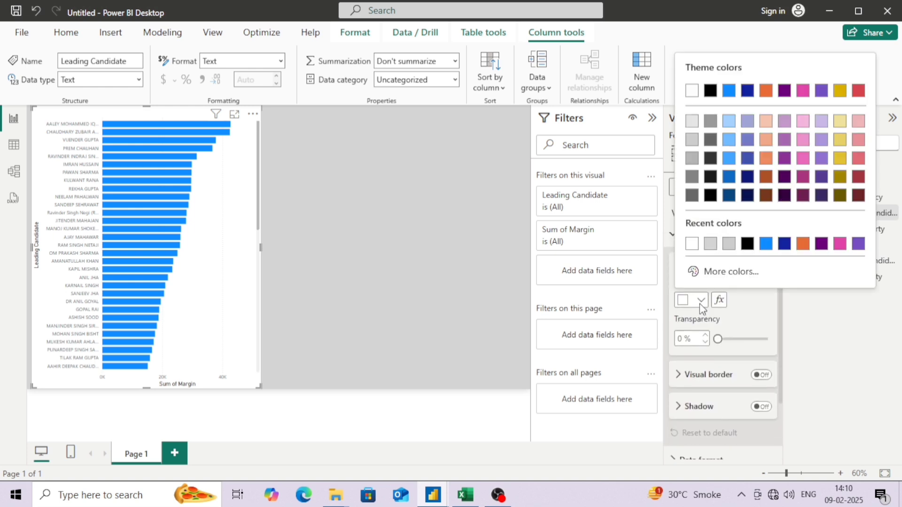
{"action": "left_click", "coordinate": [748, 244]}
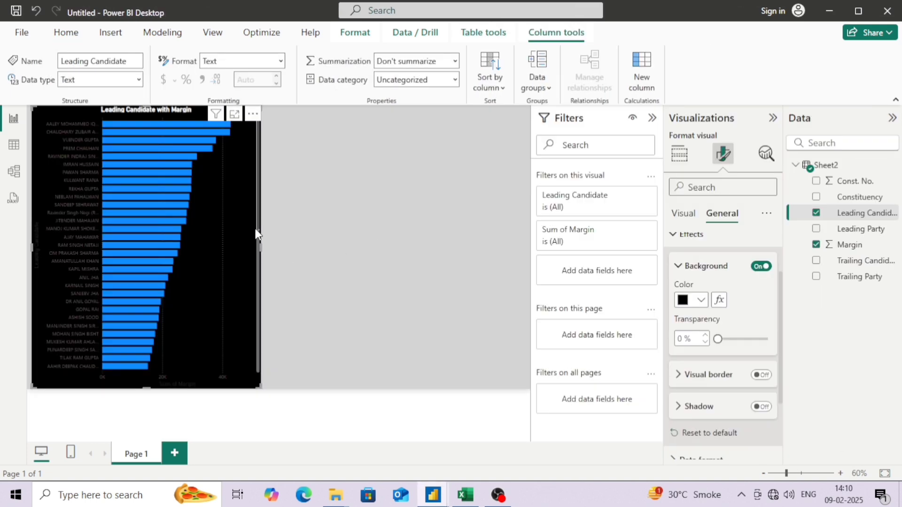
Step: Turn off the vertical gridlines of the bar chart
{"action": "left_click", "coordinate": [684, 213]}
{"action": "scroll", "coordinate": [676, 282], "scroll_direction": "up", "scroll_amount": 2}
{"action": "scroll", "coordinate": [681, 320], "scroll_direction": "down", "scroll_amount": 2}
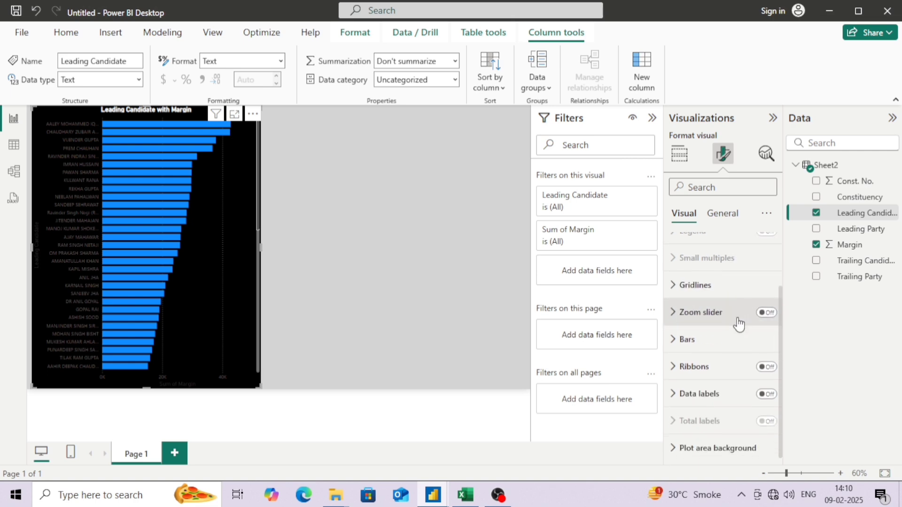
{"action": "left_click", "coordinate": [695, 285]}
{"action": "left_click", "coordinate": [762, 316]}
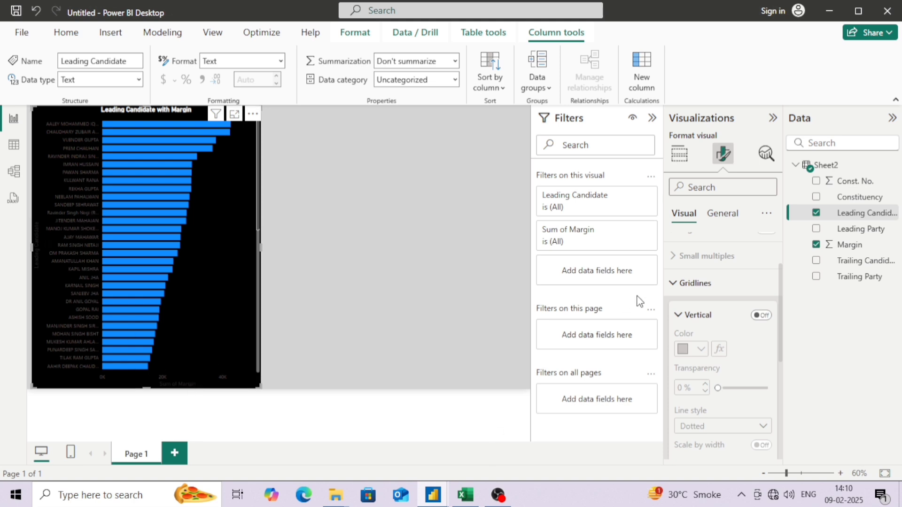
Step: Make the bar chart's Y-axis values white and bold
{"action": "scroll", "coordinate": [733, 284], "scroll_direction": "up", "scroll_amount": 3}
{"action": "left_click", "coordinate": [690, 246]}
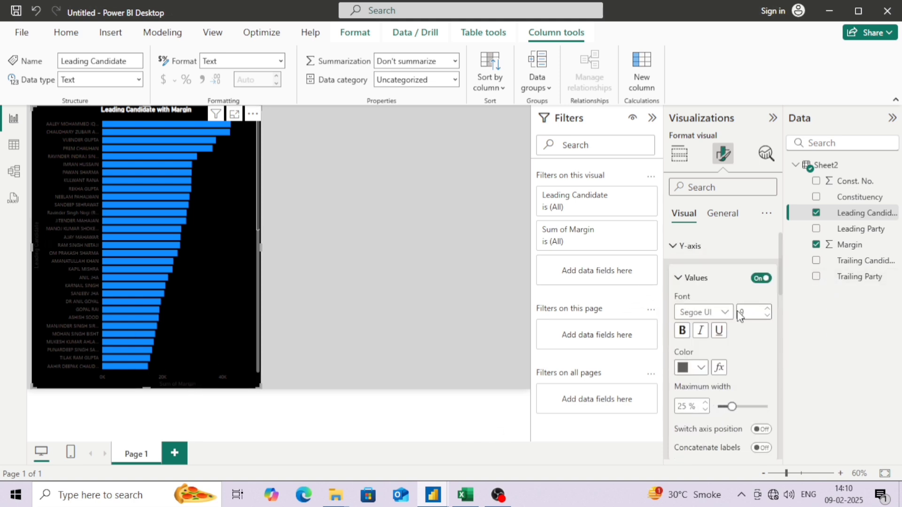
{"action": "left_click", "coordinate": [763, 279]}
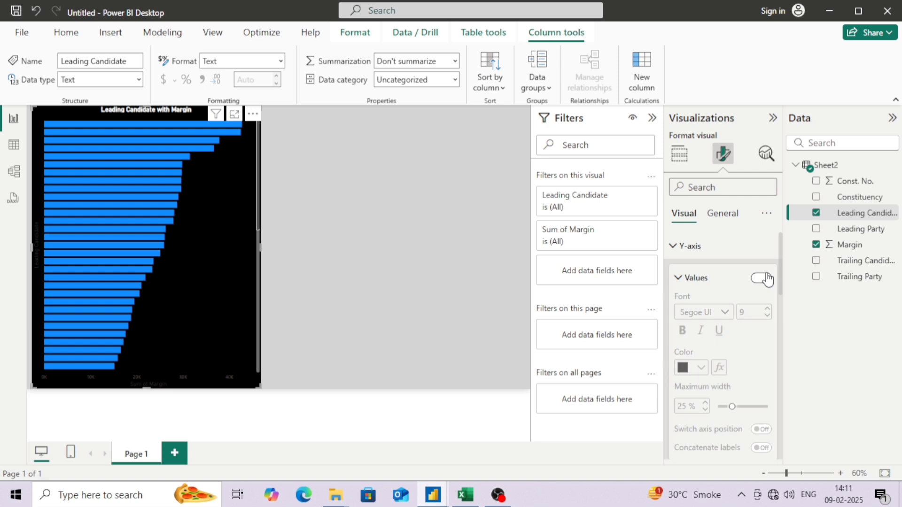
{"action": "left_click", "coordinate": [763, 279]}
{"action": "left_click", "coordinate": [698, 368]}
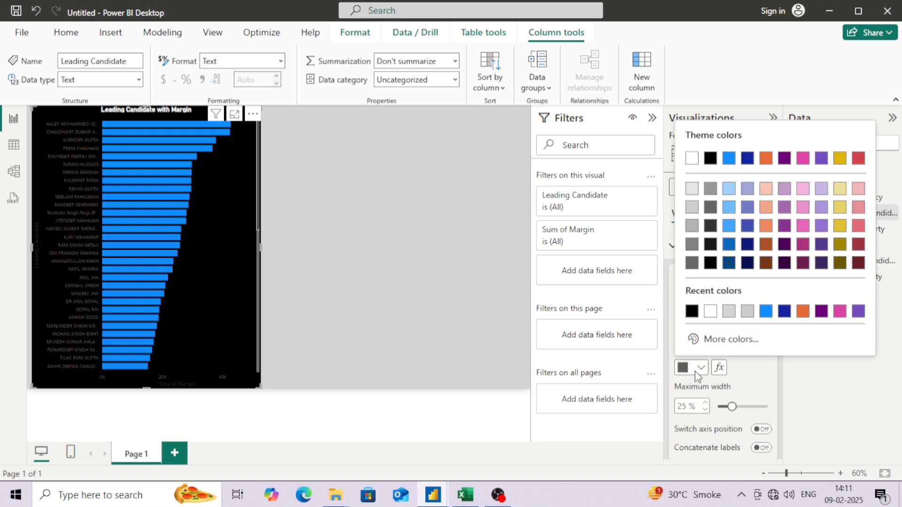
{"action": "left_click", "coordinate": [710, 311]}
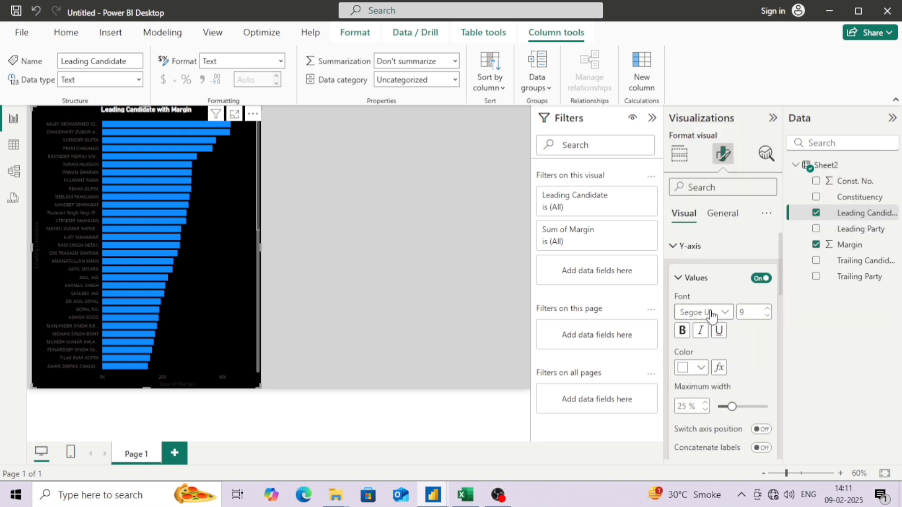
{"action": "left_click", "coordinate": [685, 330]}
Step: Turn off the Y-axis title and the X-axis title of the bar chart
{"action": "scroll", "coordinate": [743, 348], "scroll_direction": "down", "scroll_amount": 3}
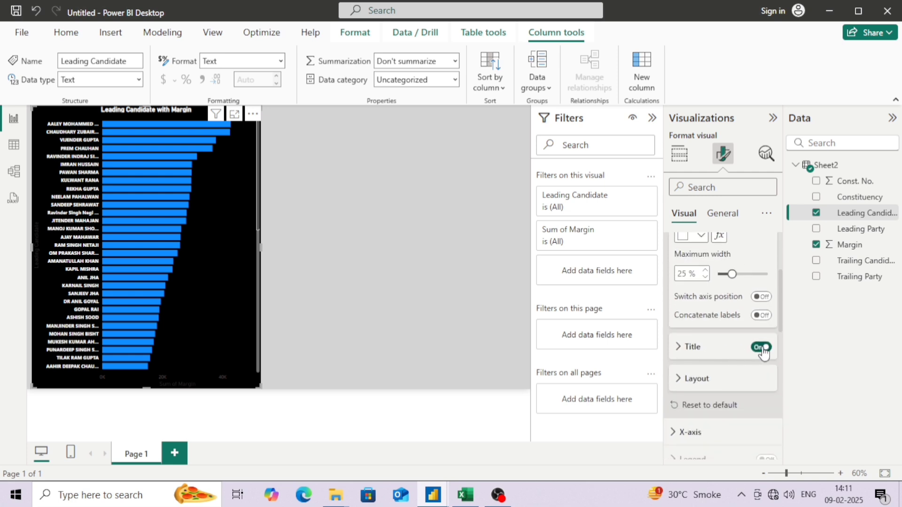
{"action": "left_click", "coordinate": [761, 348]}
{"action": "scroll", "coordinate": [710, 355], "scroll_direction": "down", "scroll_amount": 3}
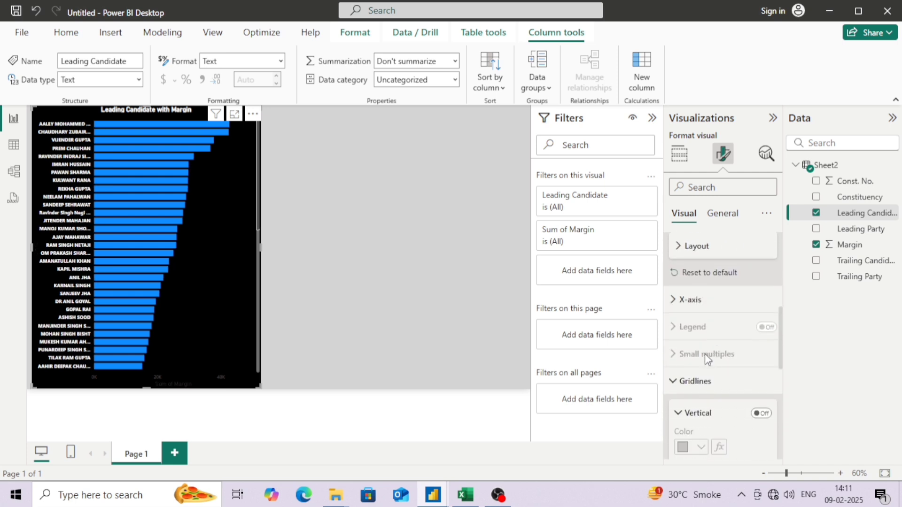
{"action": "left_click", "coordinate": [691, 301]}
{"action": "scroll", "coordinate": [705, 331], "scroll_direction": "down", "scroll_amount": 3}
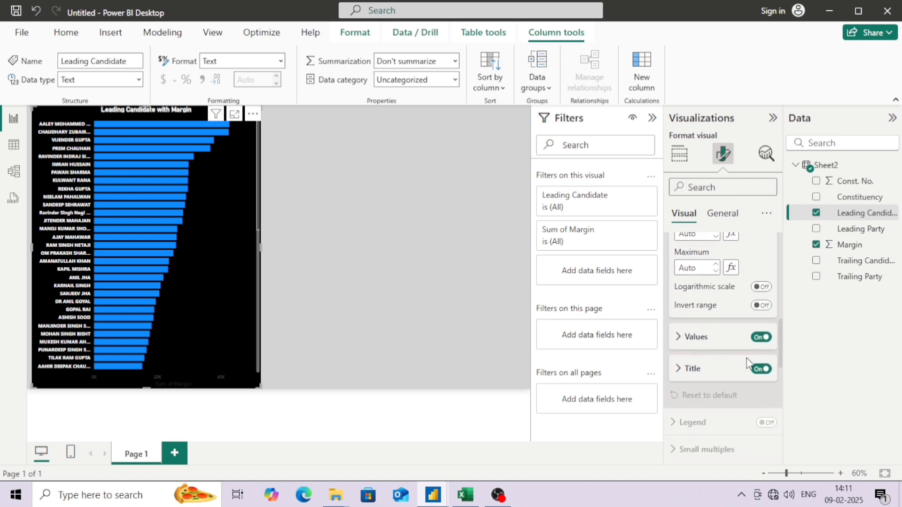
{"action": "left_click", "coordinate": [761, 369]}
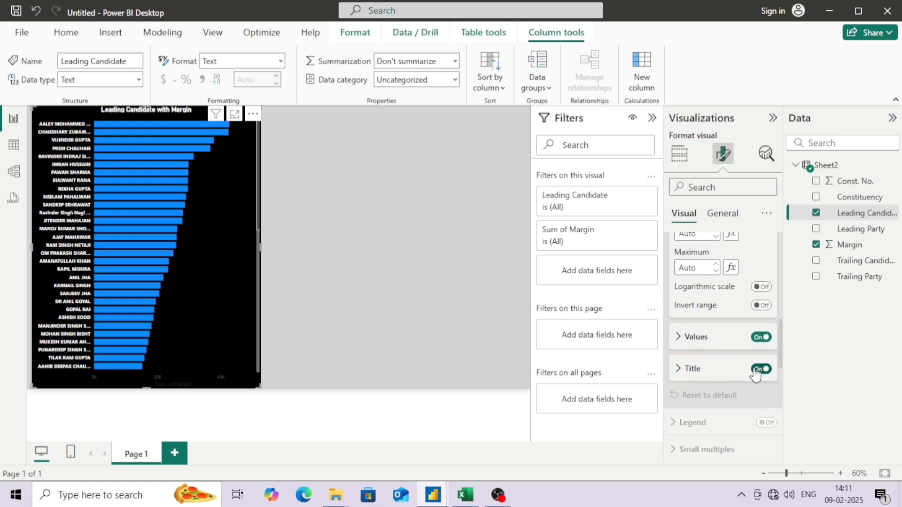
Step: Set the bar chart's X-axis values color to white and compare the chart with the finished DELHI dashboard
{"action": "left_click", "coordinate": [714, 346]}
{"action": "scroll", "coordinate": [709, 351], "scroll_direction": "down", "scroll_amount": 2}
{"action": "left_click", "coordinate": [690, 360]}
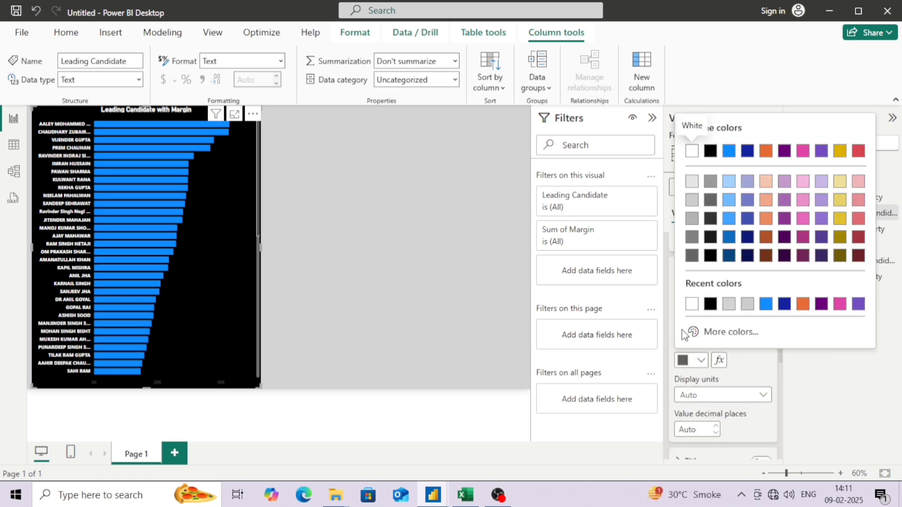
{"action": "left_click", "coordinate": [693, 305]}
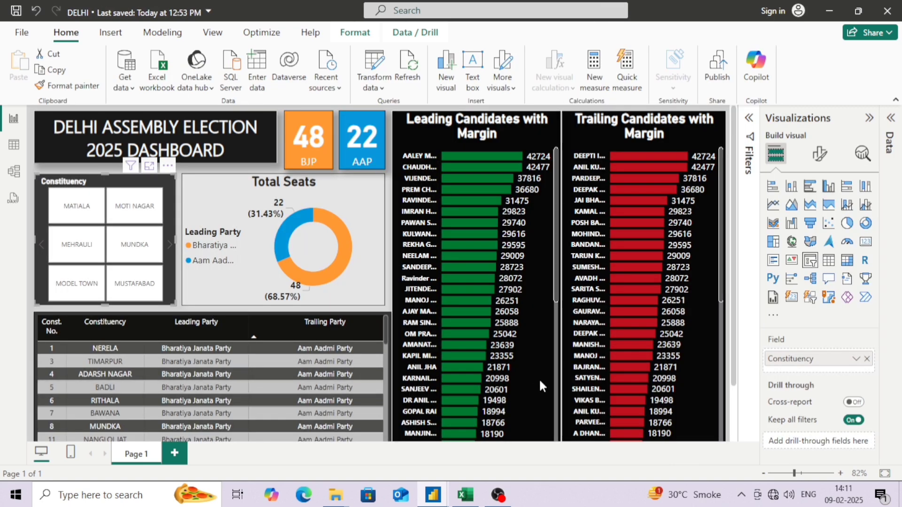
{"action": "scroll", "coordinate": [535, 373], "scroll_direction": "down", "scroll_amount": 5}
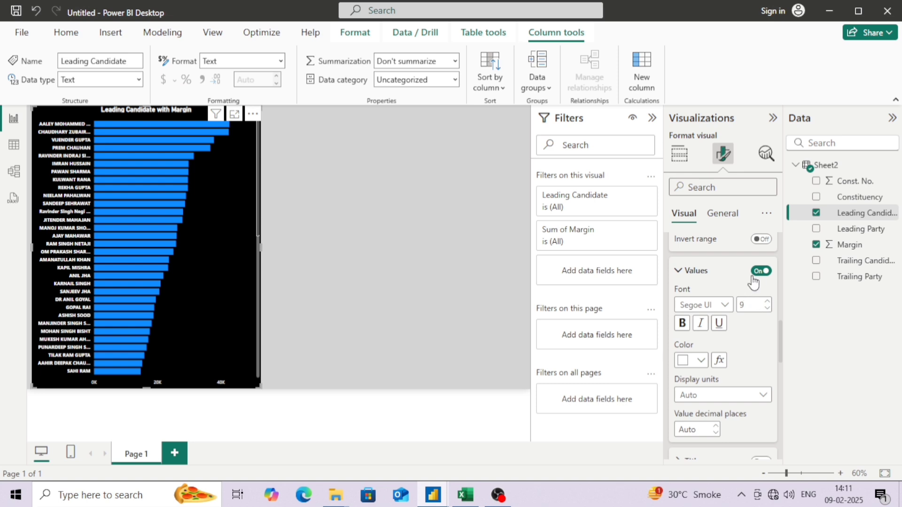
Step: Turn off the X-axis values of the Leading Candidate with Margin bar chart and turn on its data labels
{"action": "left_click", "coordinate": [759, 271]}
{"action": "scroll", "coordinate": [721, 321], "scroll_direction": "down", "scroll_amount": 10}
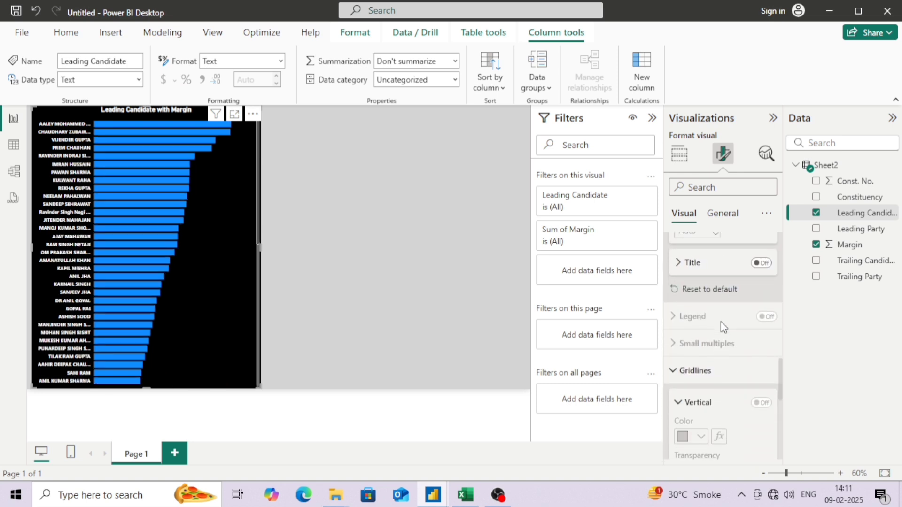
{"action": "scroll", "coordinate": [721, 324], "scroll_direction": "down", "scroll_amount": 5}
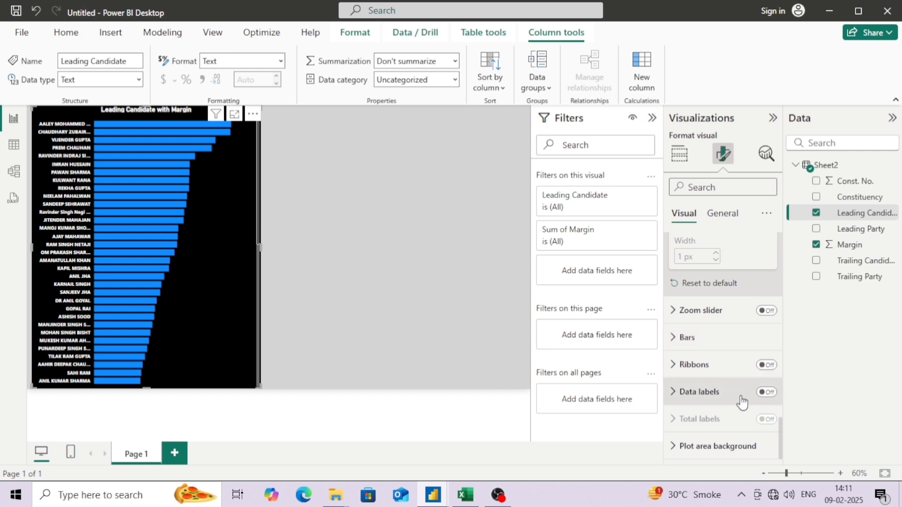
{"action": "left_click", "coordinate": [763, 393]}
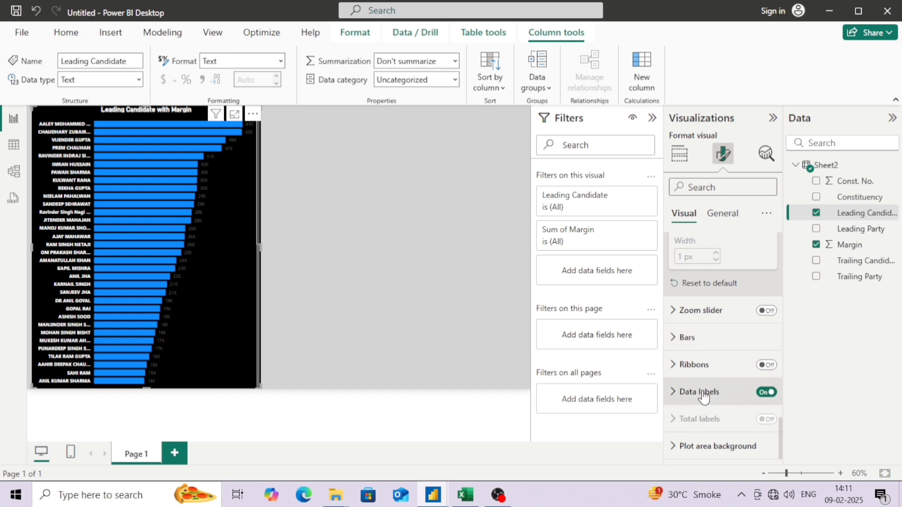
Step: Make the data label values of the bar chart white and bold
{"action": "left_click", "coordinate": [717, 399]}
{"action": "scroll", "coordinate": [709, 390], "scroll_direction": "down", "scroll_amount": 3}
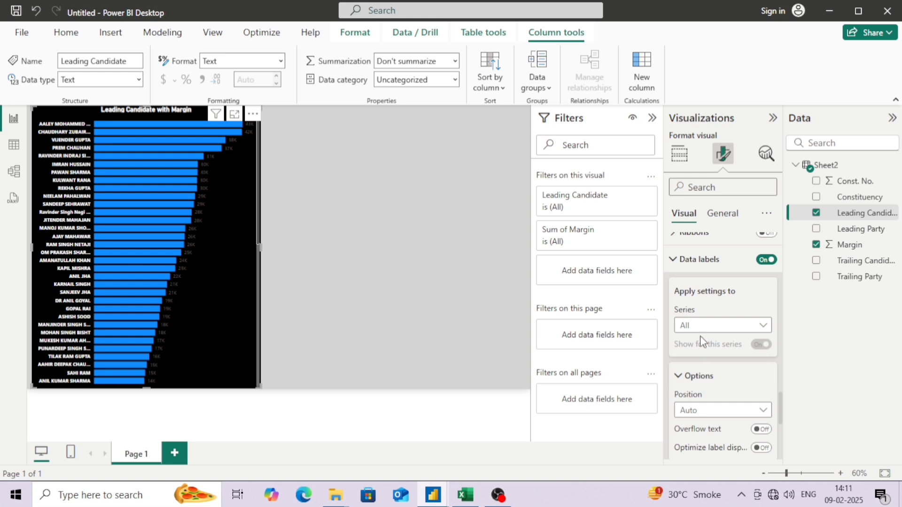
{"action": "scroll", "coordinate": [705, 357], "scroll_direction": "down", "scroll_amount": 2}
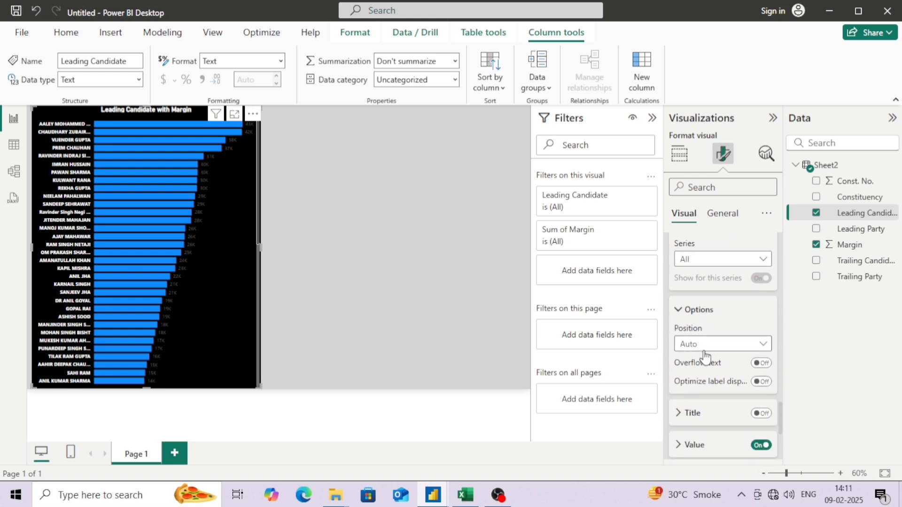
{"action": "scroll", "coordinate": [705, 358], "scroll_direction": "down", "scroll_amount": 2}
{"action": "left_click", "coordinate": [706, 381]}
{"action": "scroll", "coordinate": [705, 383], "scroll_direction": "down", "scroll_amount": 4}
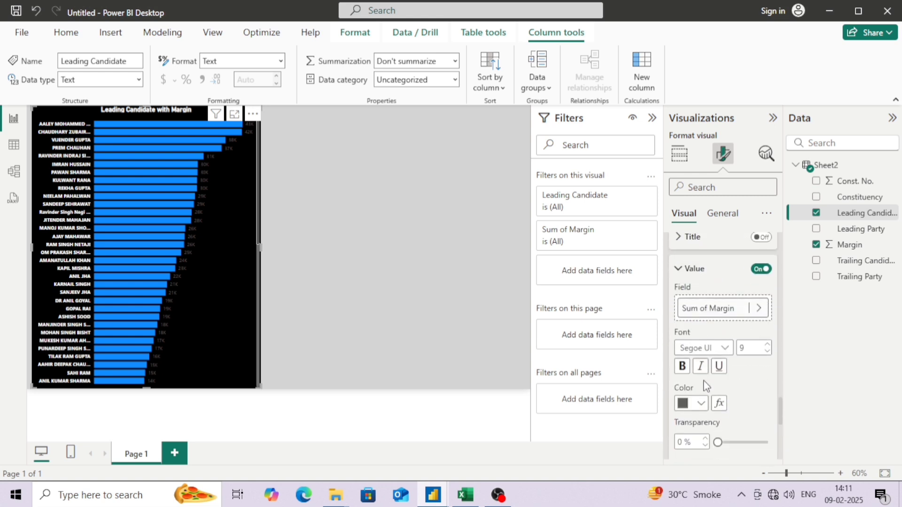
{"action": "left_click", "coordinate": [700, 381]}
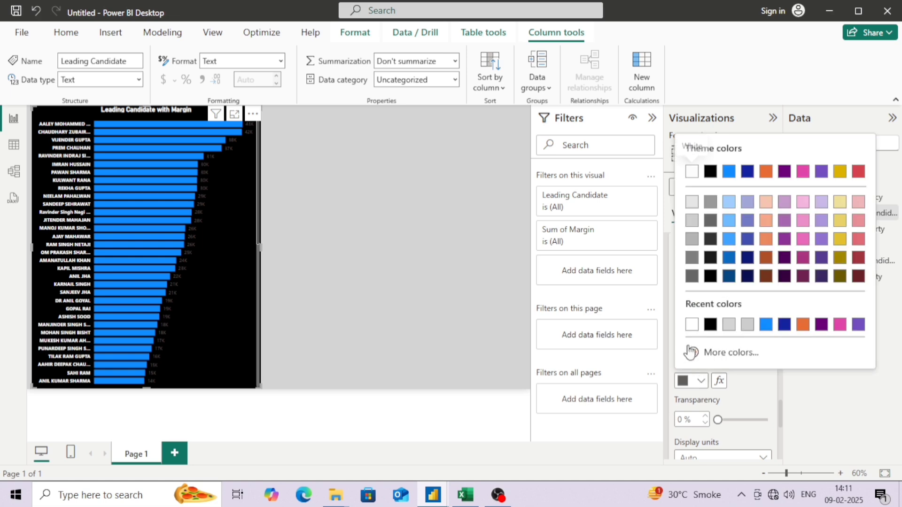
{"action": "left_click", "coordinate": [691, 325]}
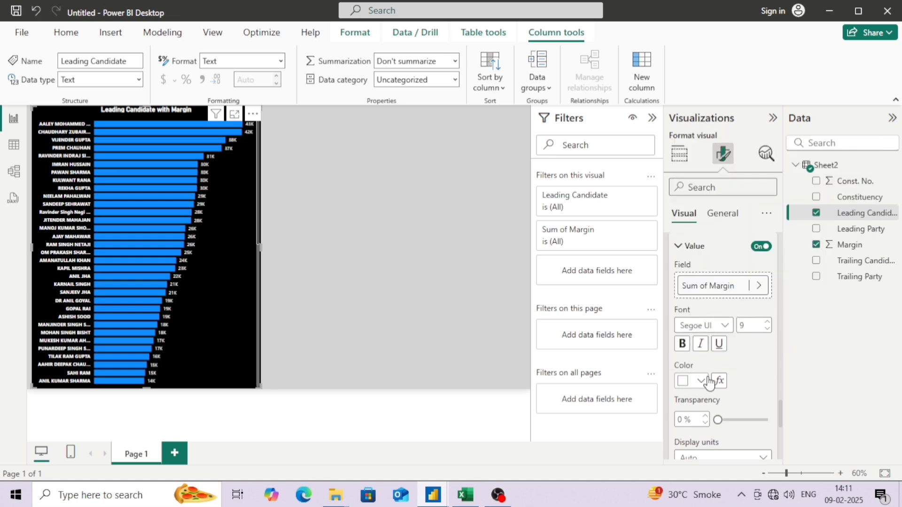
{"action": "left_click", "coordinate": [682, 343]}
Step: Set the display units of the bar chart's data label values to None
{"action": "scroll", "coordinate": [723, 362], "scroll_direction": "down", "scroll_amount": 2}
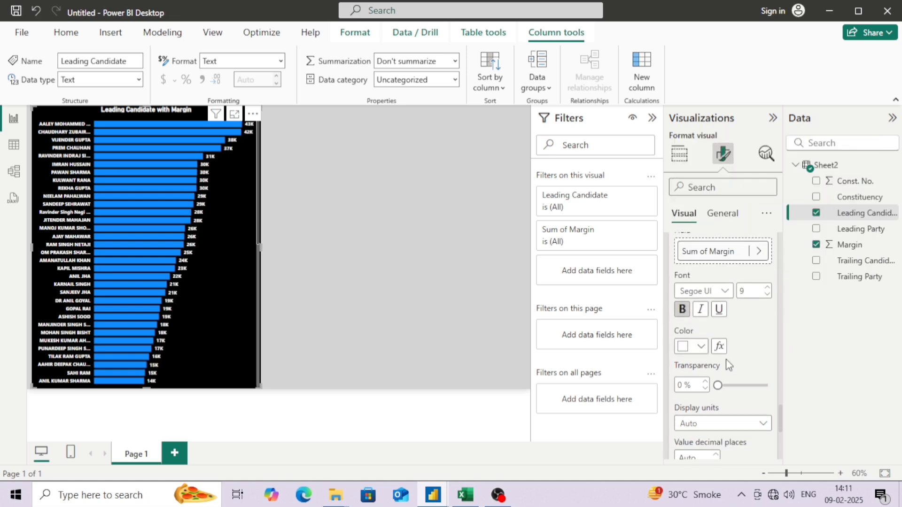
{"action": "left_click", "coordinate": [727, 394]}
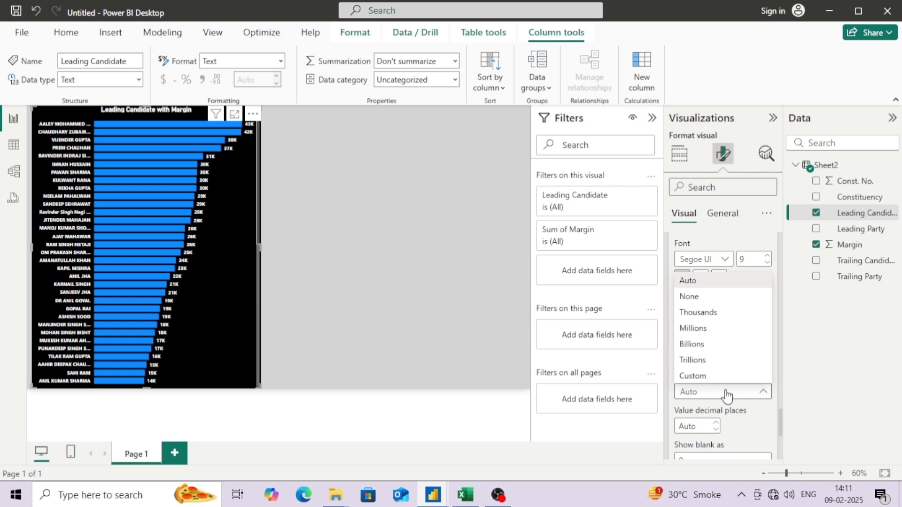
{"action": "left_click", "coordinate": [697, 306]}
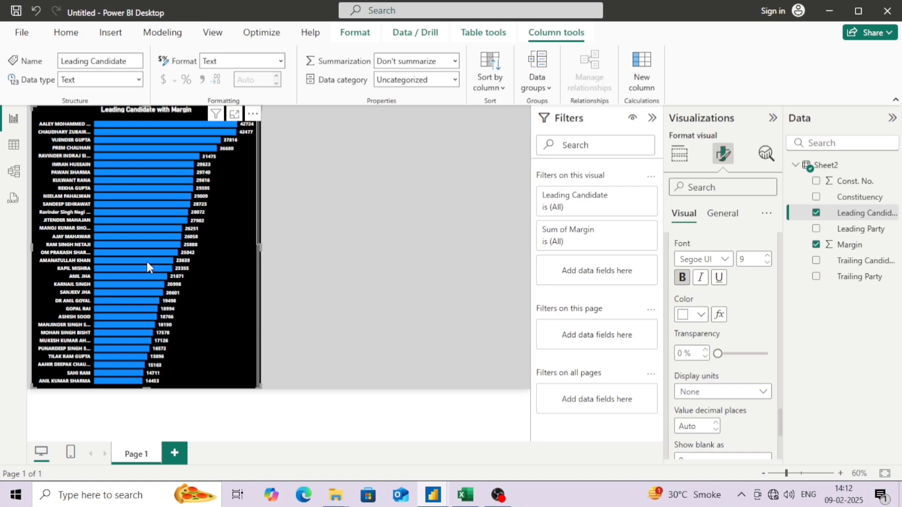
{"action": "mouse_move", "coordinate": [146, 261]}
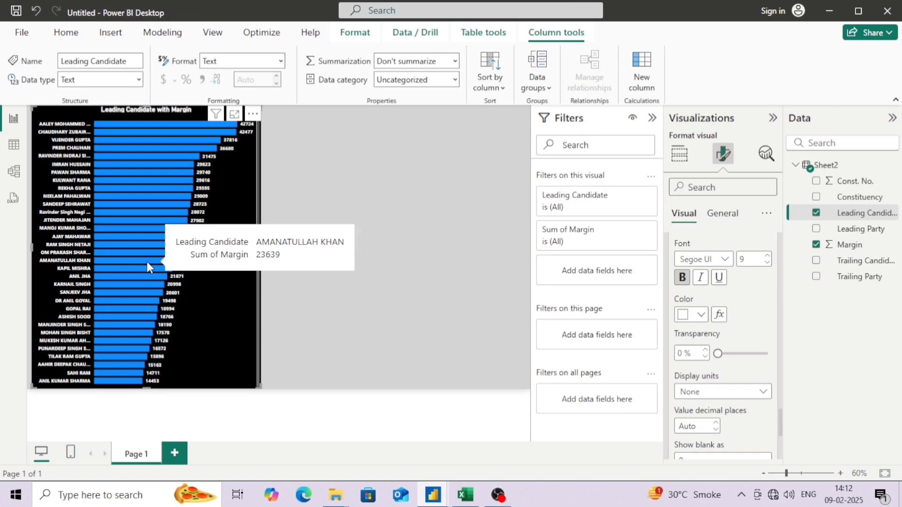
Step: Open the Bars settings of the chart and check the bar color used in the finished DELHI dashboard
{"action": "scroll", "coordinate": [740, 380], "scroll_direction": "down", "scroll_amount": 3}
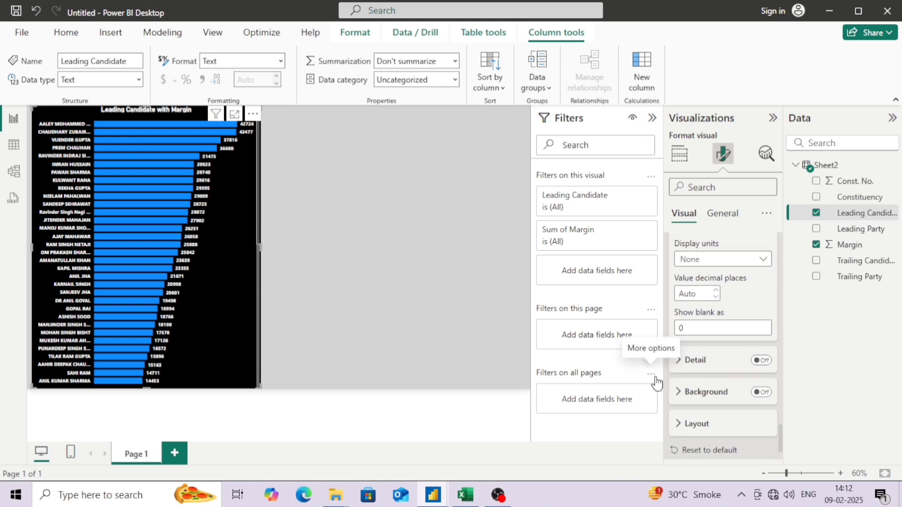
{"action": "scroll", "coordinate": [723, 371], "scroll_direction": "down", "scroll_amount": 2}
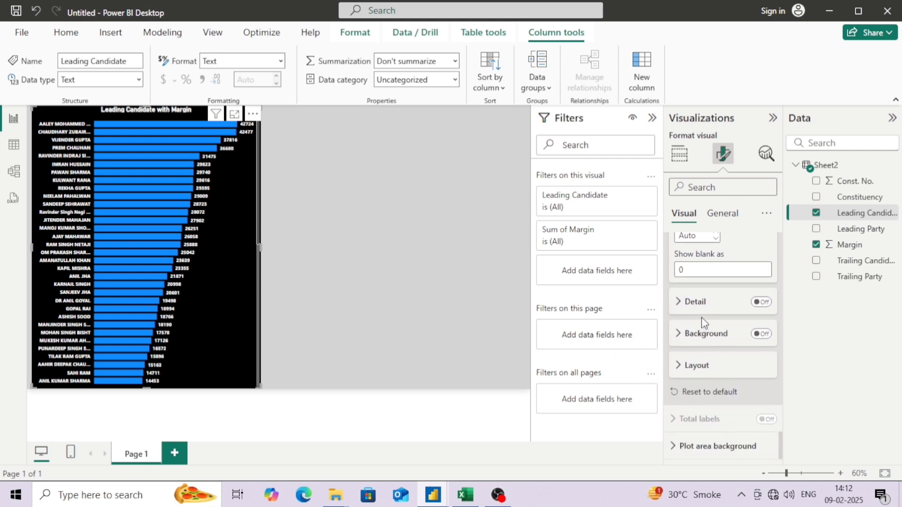
{"action": "scroll", "coordinate": [728, 369], "scroll_direction": "up", "scroll_amount": 8}
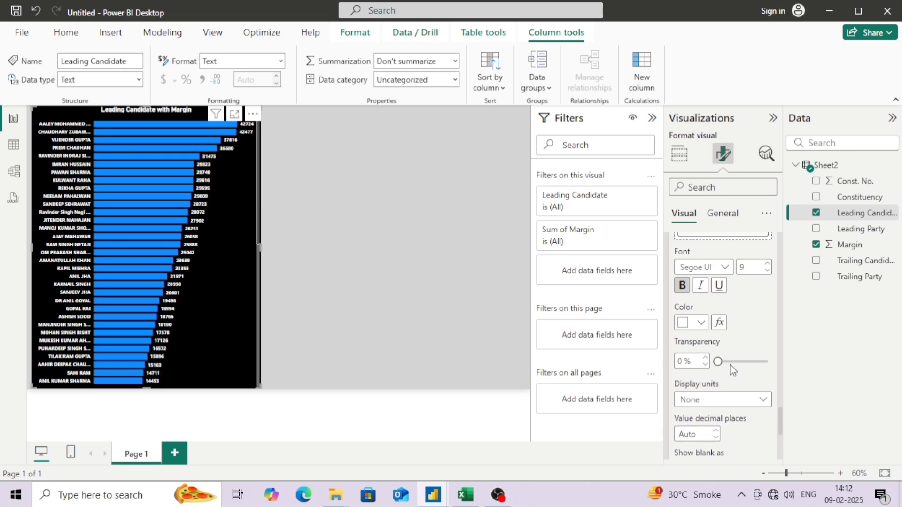
{"action": "scroll", "coordinate": [730, 371], "scroll_direction": "up", "scroll_amount": 5}
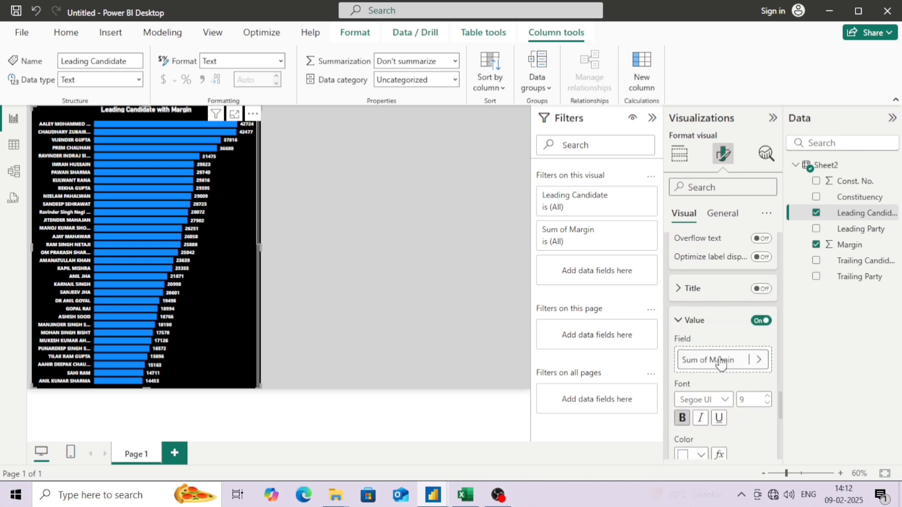
{"action": "scroll", "coordinate": [718, 359], "scroll_direction": "up", "scroll_amount": 3}
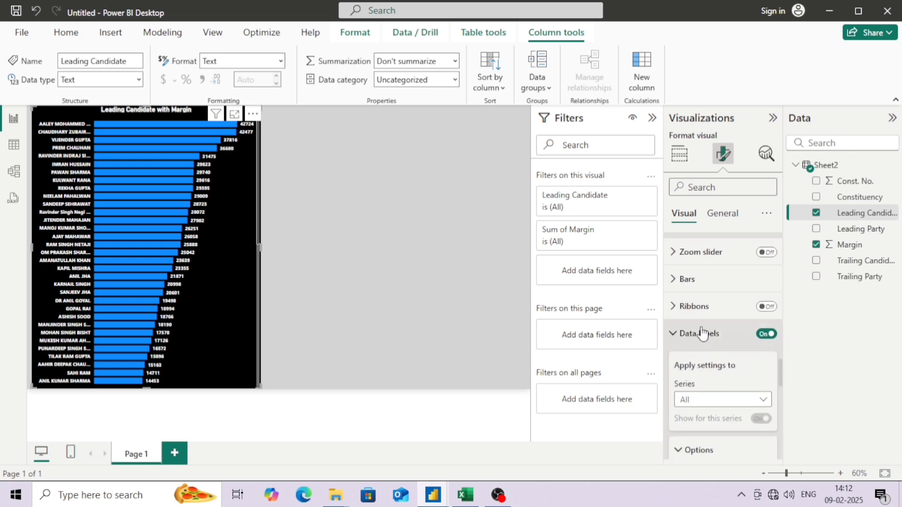
{"action": "left_click", "coordinate": [684, 278]}
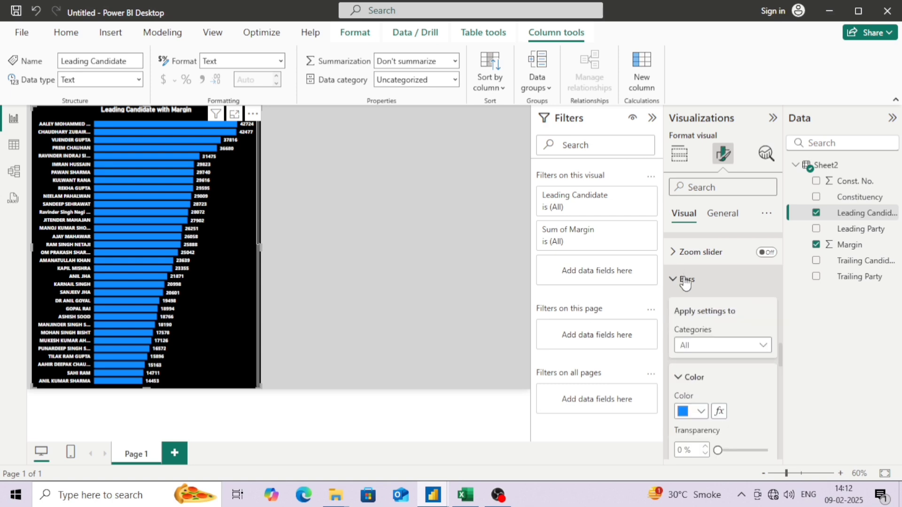
{"action": "left_click", "coordinate": [685, 280]}
{"action": "left_click", "coordinate": [685, 280]}
{"action": "key", "text": "alt+Tab"}
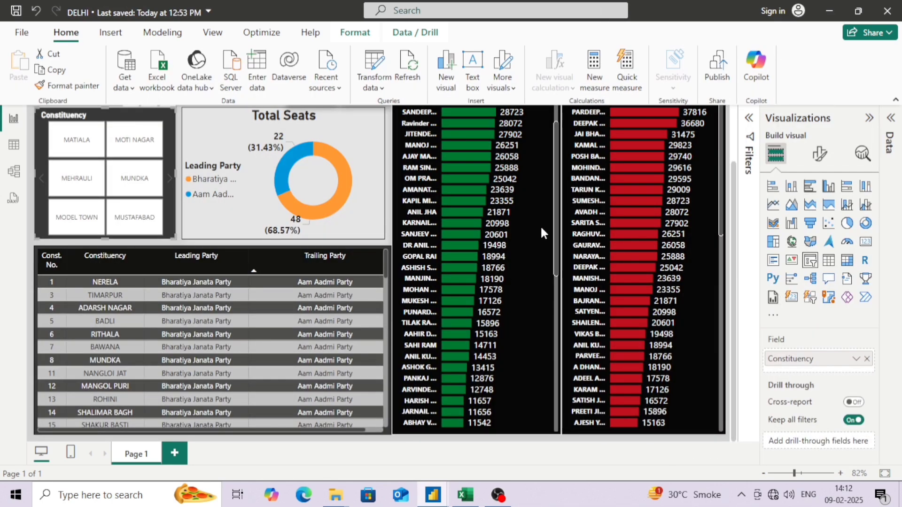
{"action": "key", "text": "alt+Tab"}
Step: Set the color of all bars in the chart to the custom green #007A33
{"action": "left_click", "coordinate": [692, 412]}
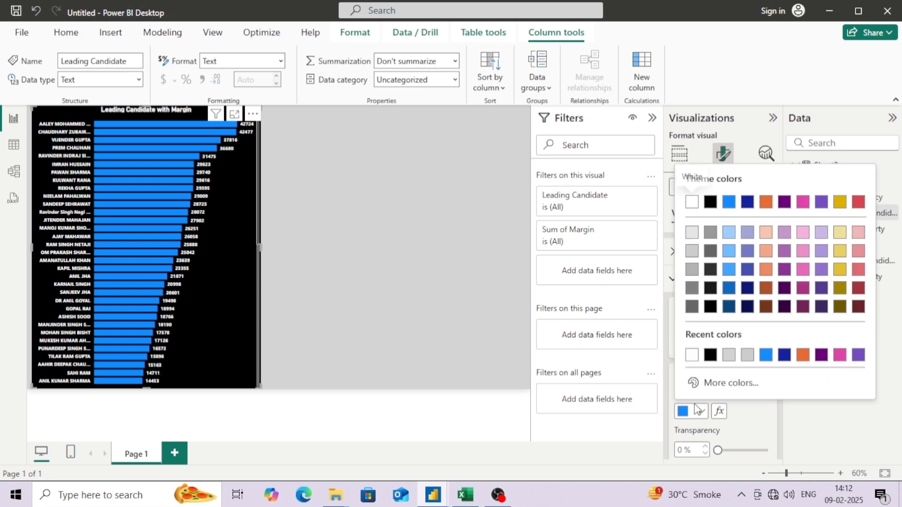
{"action": "left_click", "coordinate": [713, 384]}
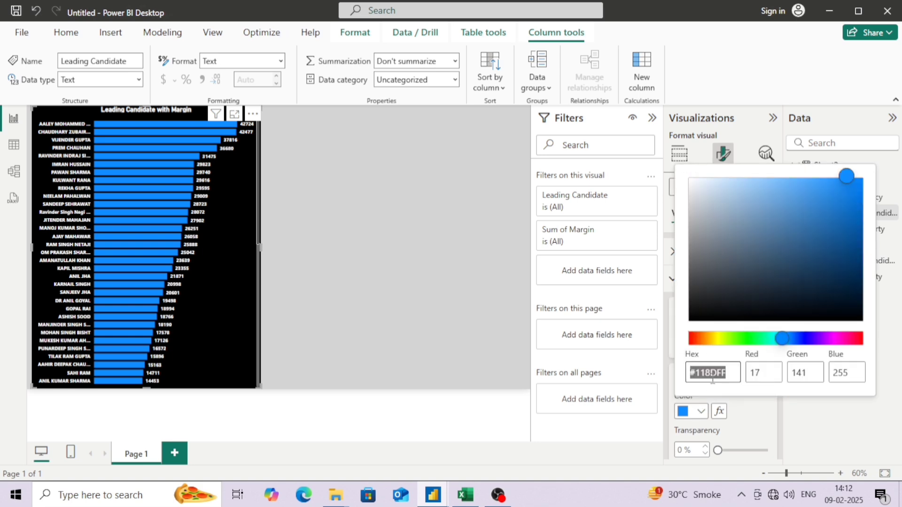
{"action": "type", "text": "#007A"}
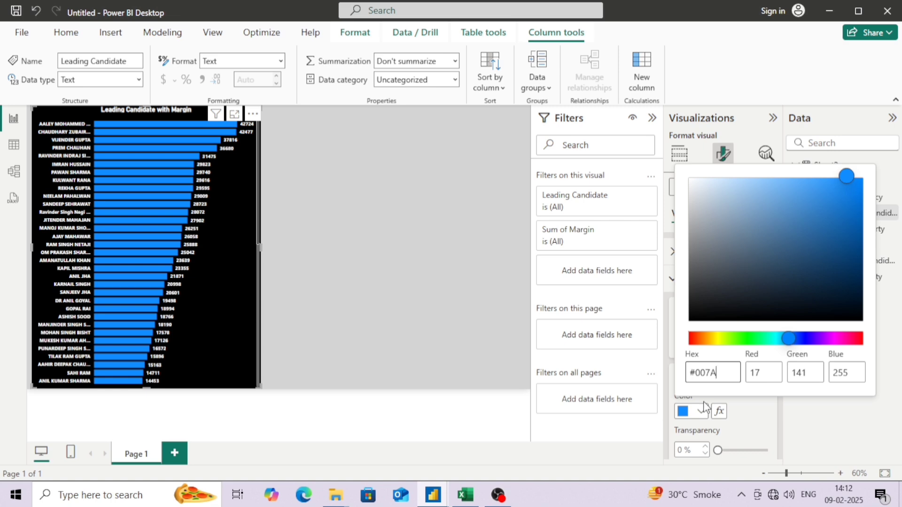
{"action": "type", "text": "33"}
{"action": "key", "text": "Tab"}
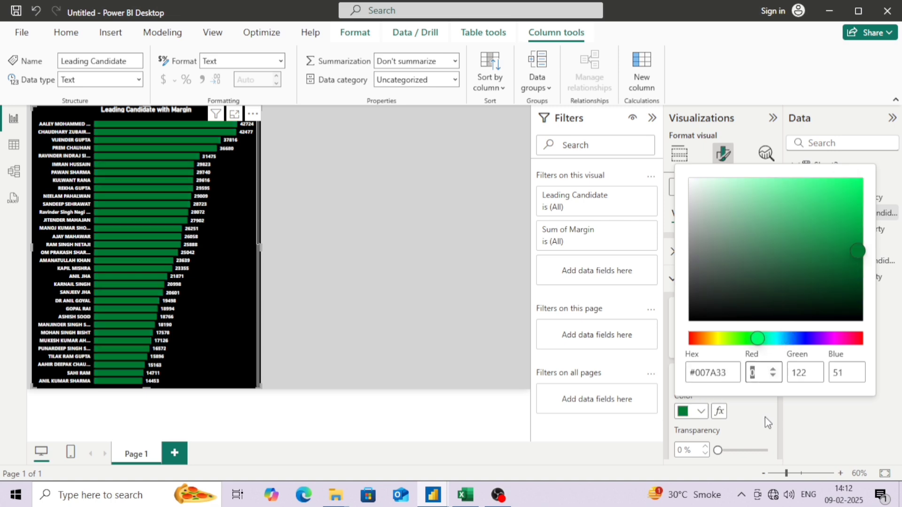
{"action": "left_click", "coordinate": [782, 417]}
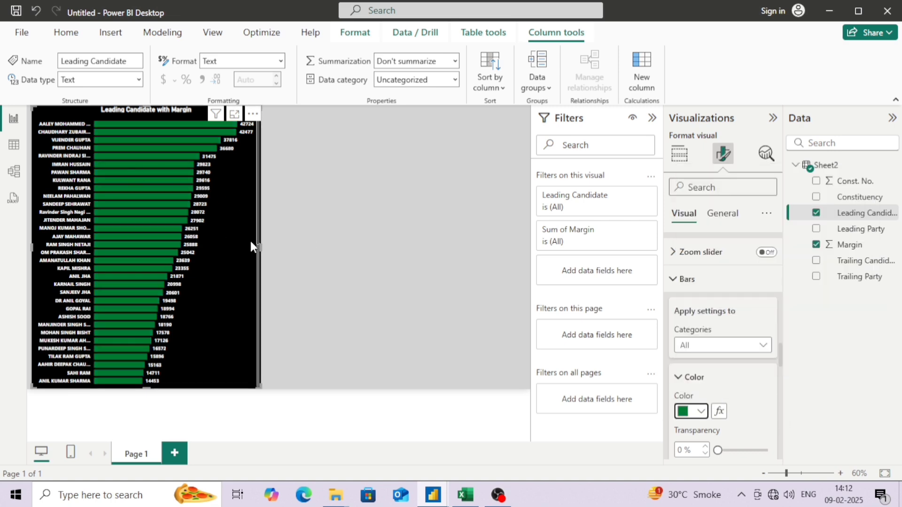
Step: Narrow the Leading Candidate chart to slightly over a quarter of the page width and move it just right of the page's middle
{"action": "left_click_drag", "start_coordinate": [260, 247], "coordinate": [176, 240]}
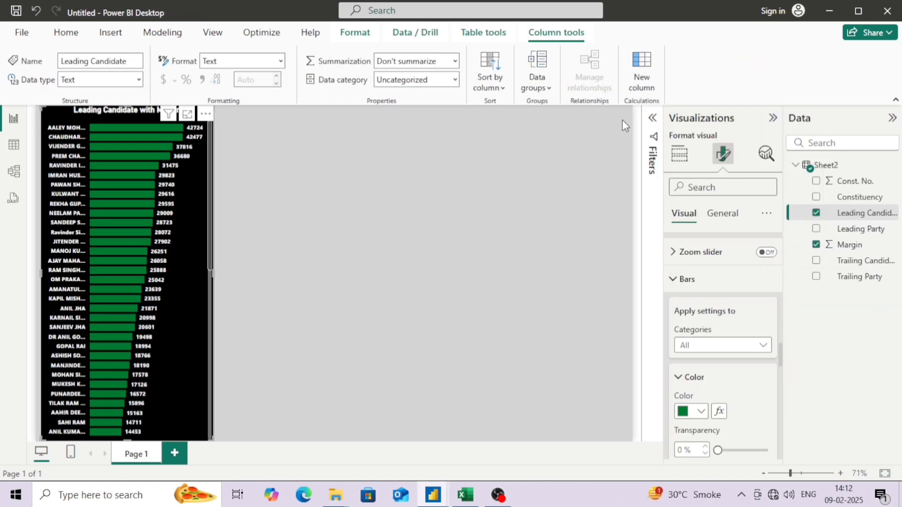
{"action": "left_click", "coordinate": [773, 118]}
{"action": "left_click_drag", "start_coordinate": [222, 244], "coordinate": [467, 246]}
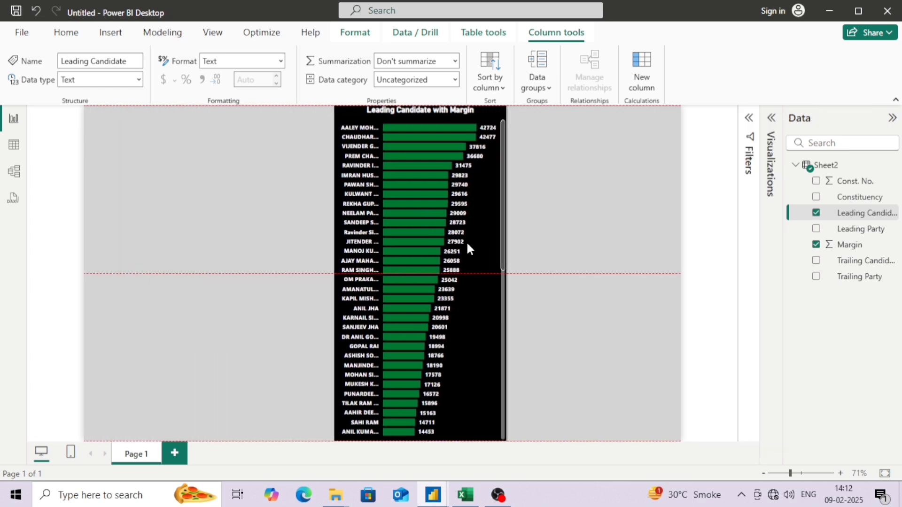
{"action": "left_click", "coordinate": [565, 191]}
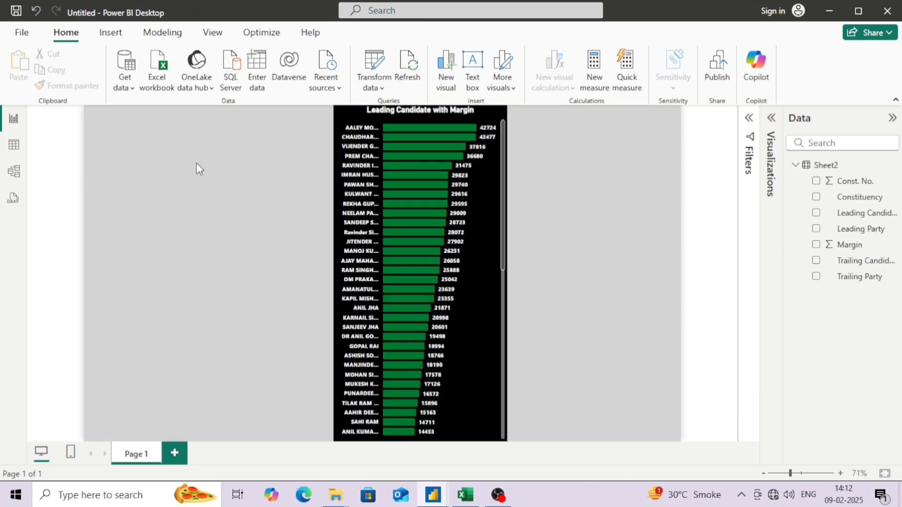
Step: Set the page view to Fit to width
{"action": "left_click", "coordinate": [213, 34]}
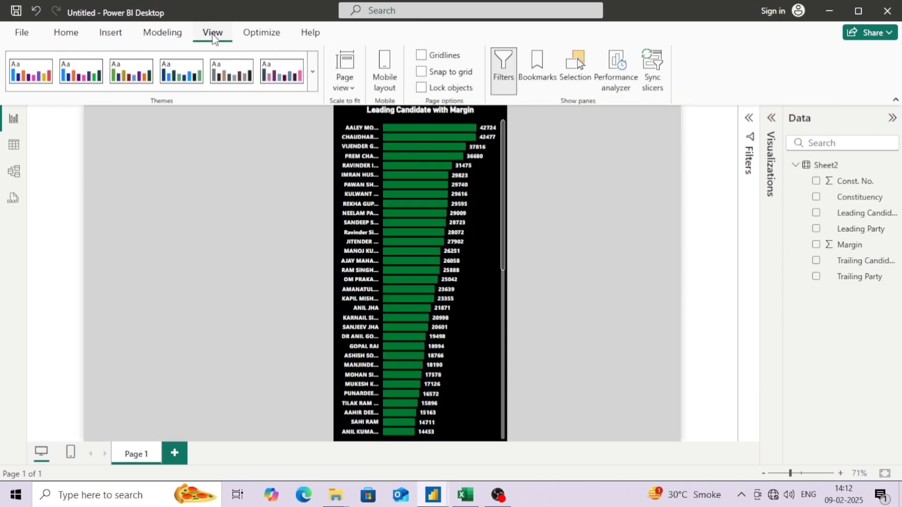
{"action": "left_click", "coordinate": [349, 89]}
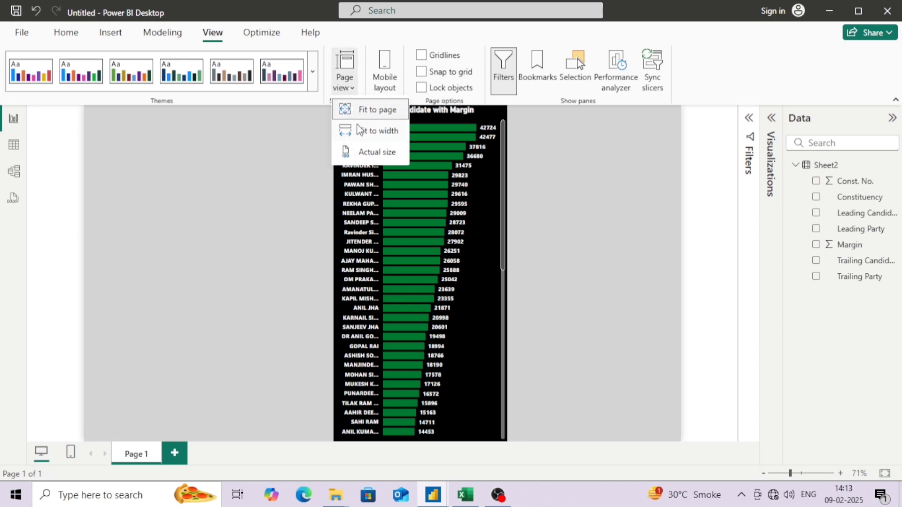
{"action": "left_click", "coordinate": [359, 131]}
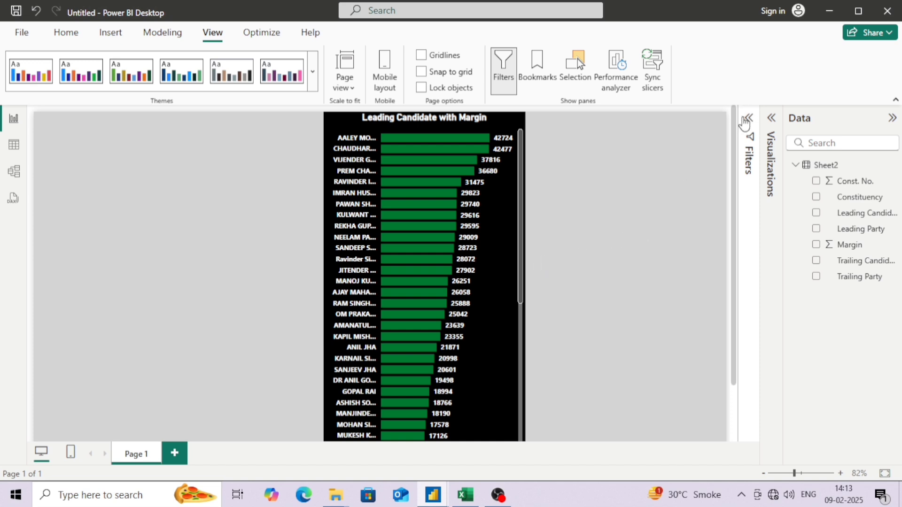
Step: Add a stacked bar chart with Trailing Candidate on the Y-axis and Sum of Margin on the X-axis
{"action": "left_click", "coordinate": [769, 120]}
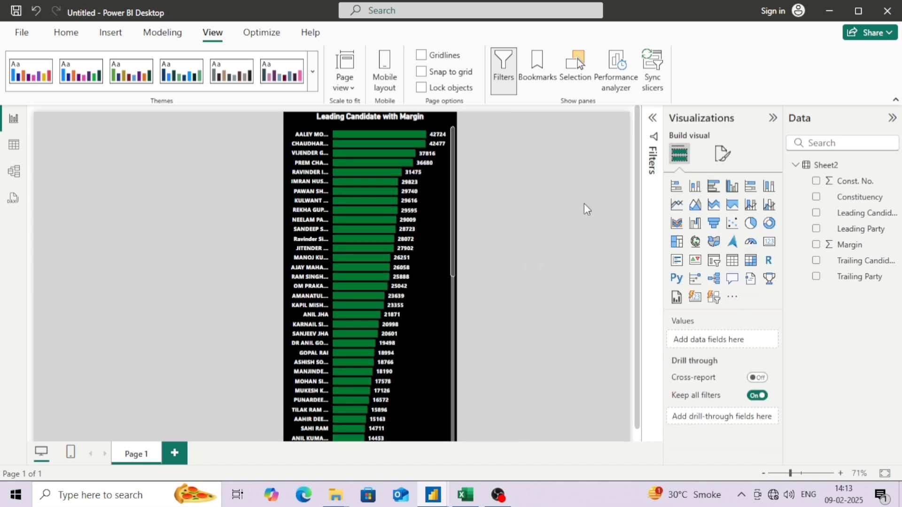
{"action": "left_click", "coordinate": [679, 190]}
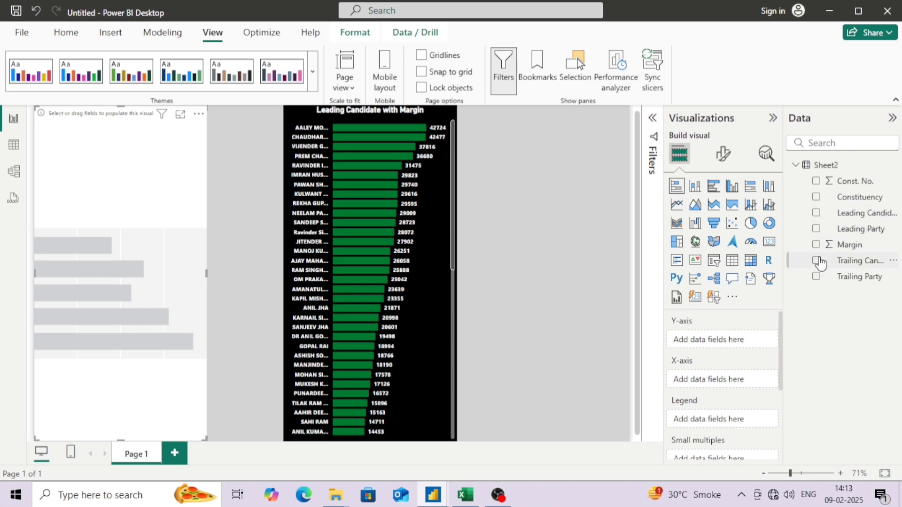
{"action": "left_click", "coordinate": [816, 261]}
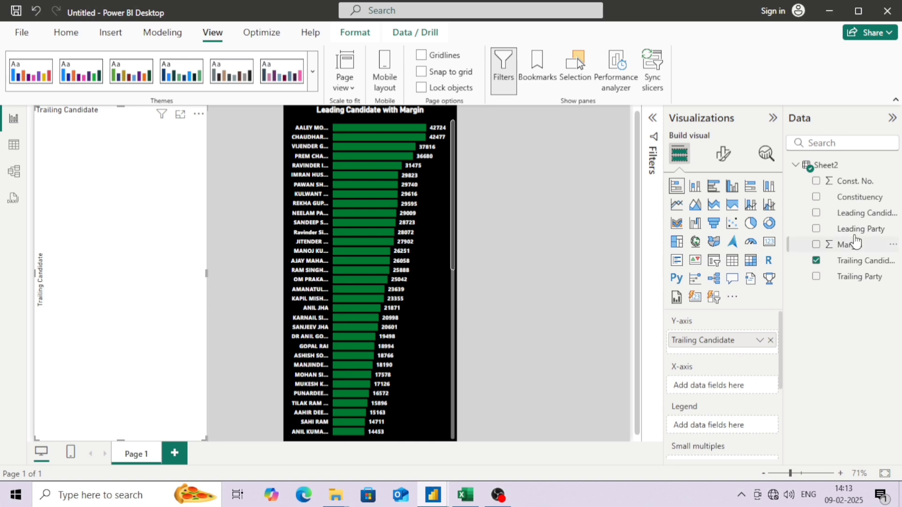
{"action": "left_click", "coordinate": [816, 245]}
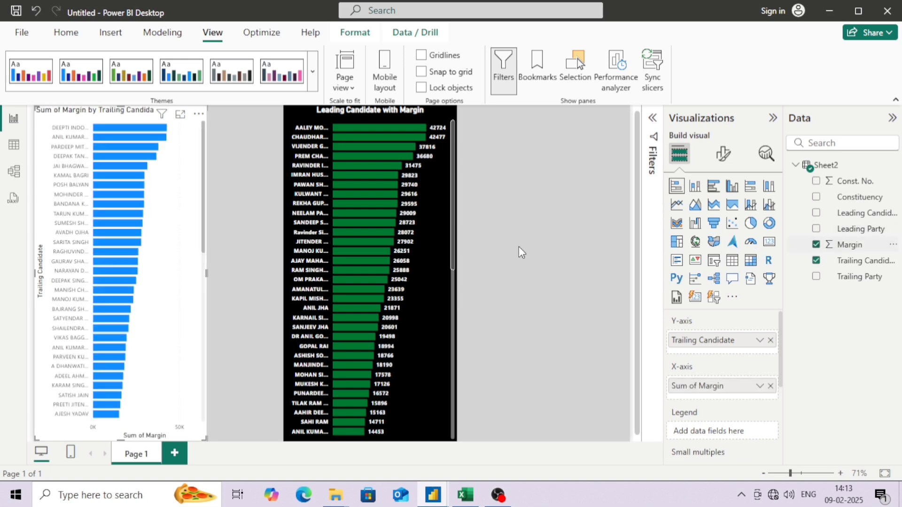
Step: Copy the Leading Candidate chart's formatting onto the Trailing Candidate chart and move that chart directly right of the leading one
{"action": "left_click", "coordinate": [417, 282]}
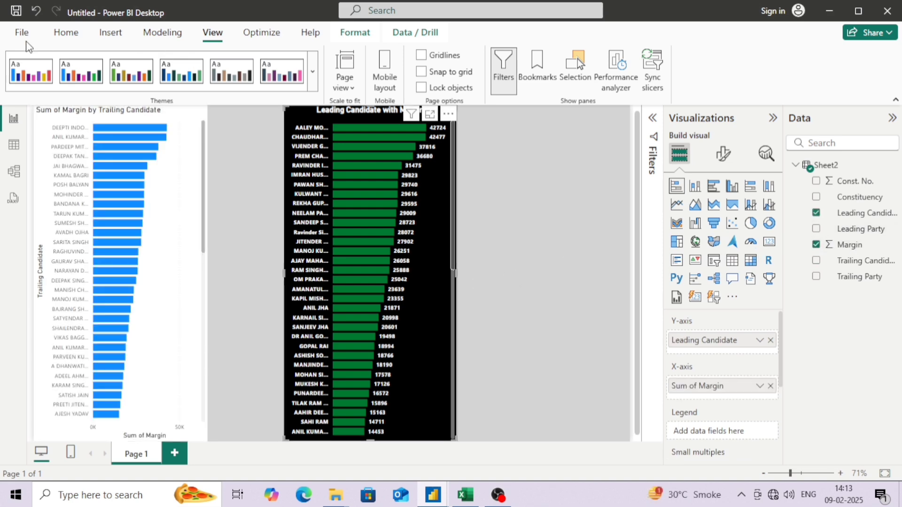
{"action": "left_click", "coordinate": [61, 34]}
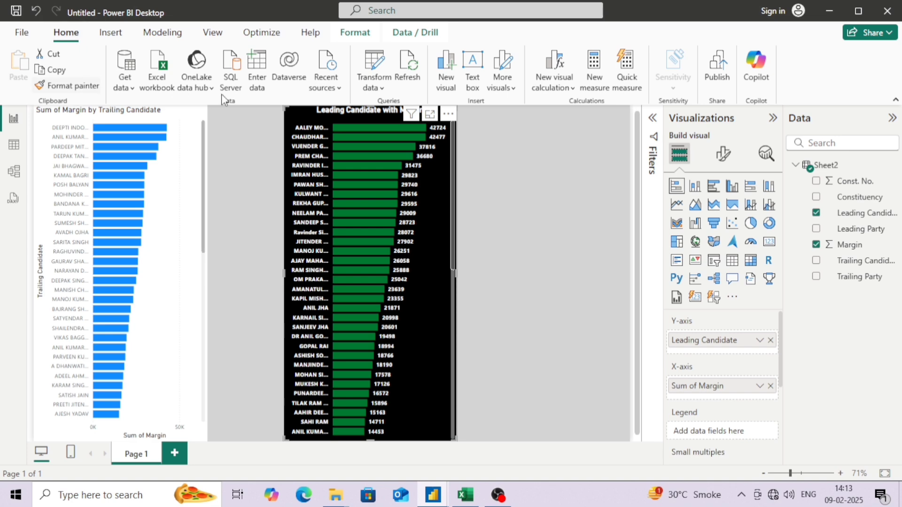
{"action": "left_click", "coordinate": [53, 88]}
{"action": "left_click", "coordinate": [160, 184]}
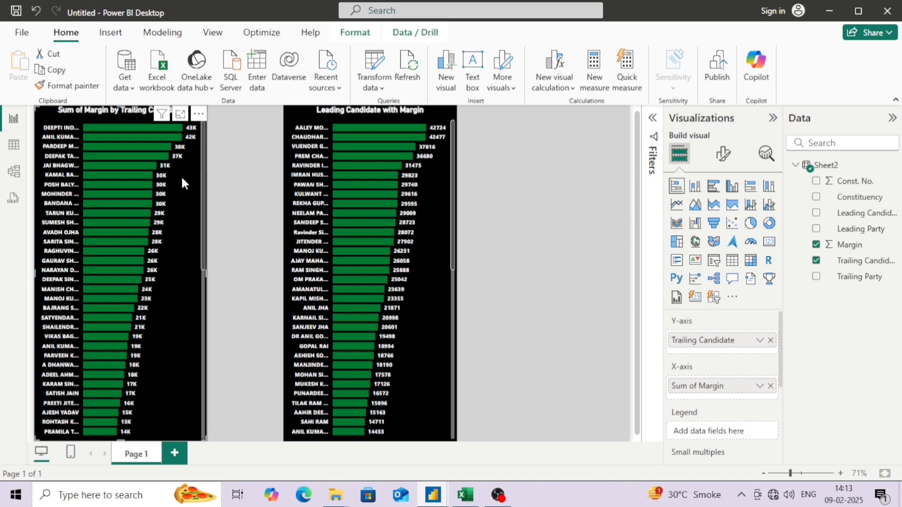
{"action": "left_click_drag", "start_coordinate": [182, 175], "coordinate": [634, 176]}
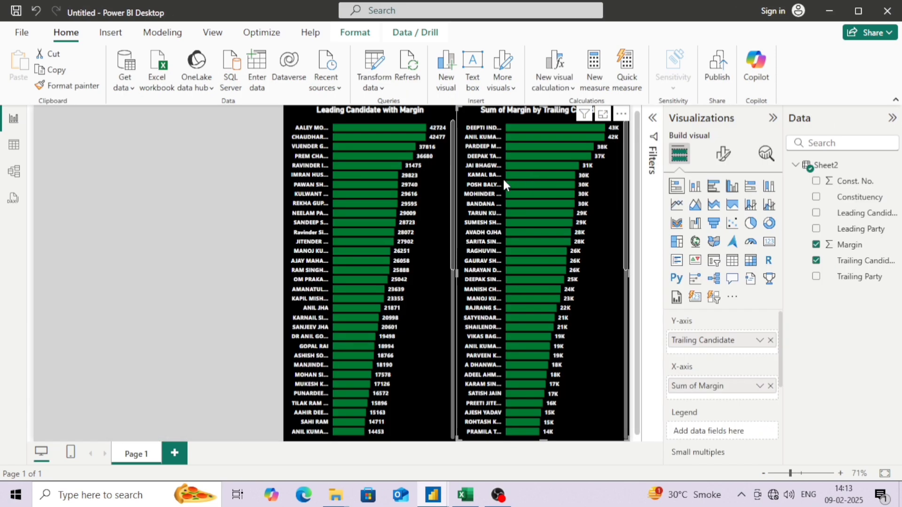
Step: Set the color of all bars in the Trailing Candidate chart to the custom red #C1121F
{"action": "left_click", "coordinate": [724, 153]}
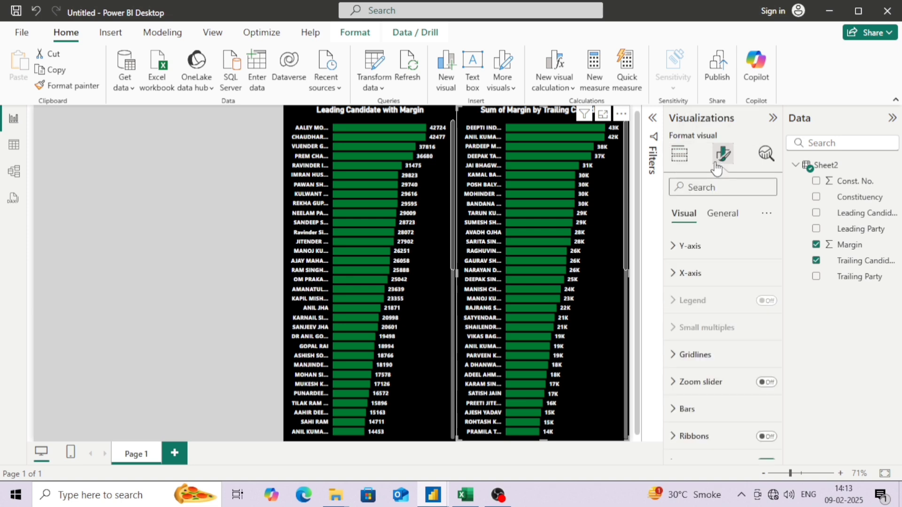
{"action": "scroll", "coordinate": [678, 272], "scroll_direction": "down", "scroll_amount": 3}
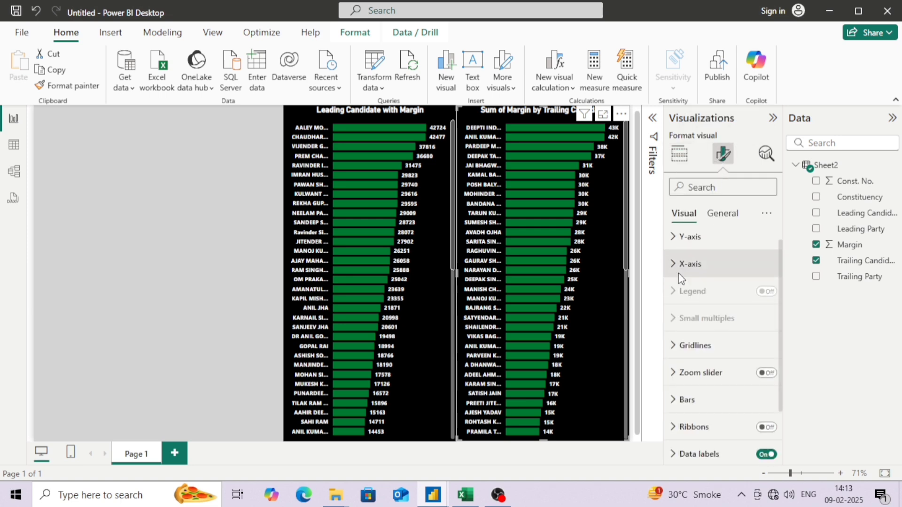
{"action": "scroll", "coordinate": [676, 345], "scroll_direction": "down", "scroll_amount": 4}
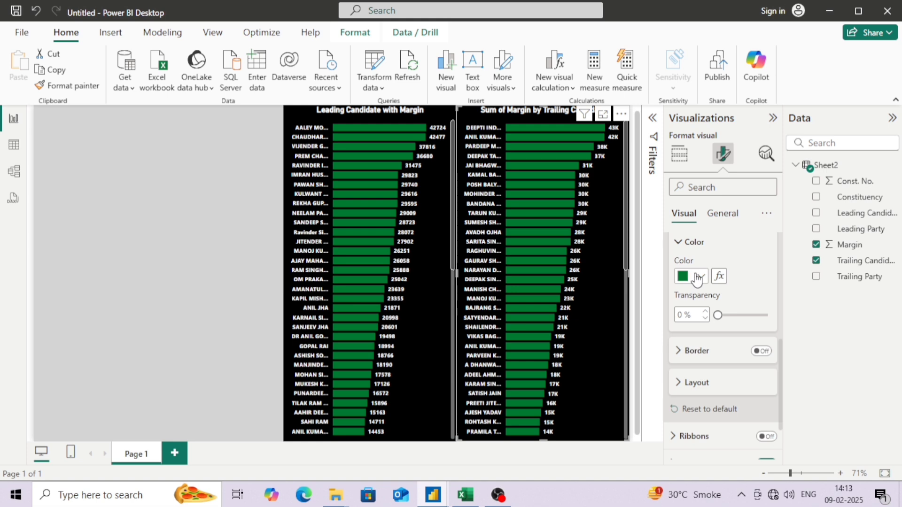
{"action": "left_click", "coordinate": [690, 278]}
{"action": "left_click", "coordinate": [707, 246]}
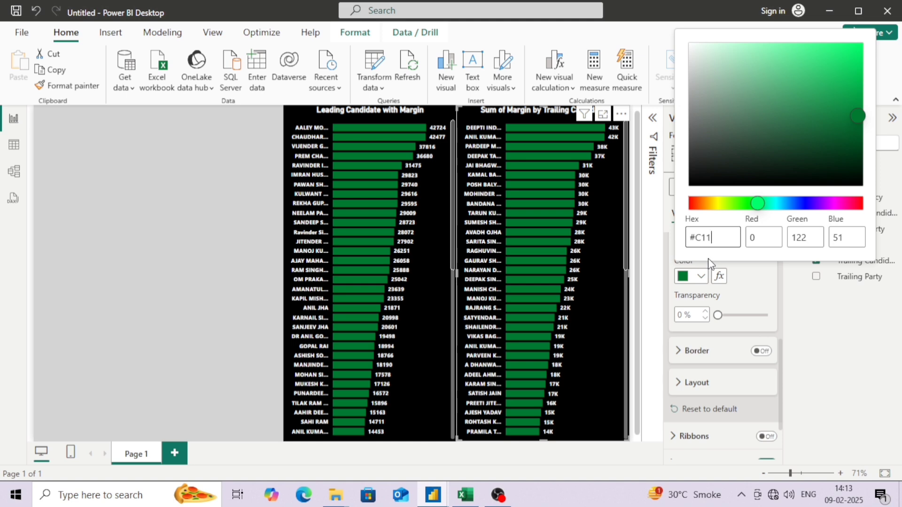
{"action": "type", "text": "#C1121F"}
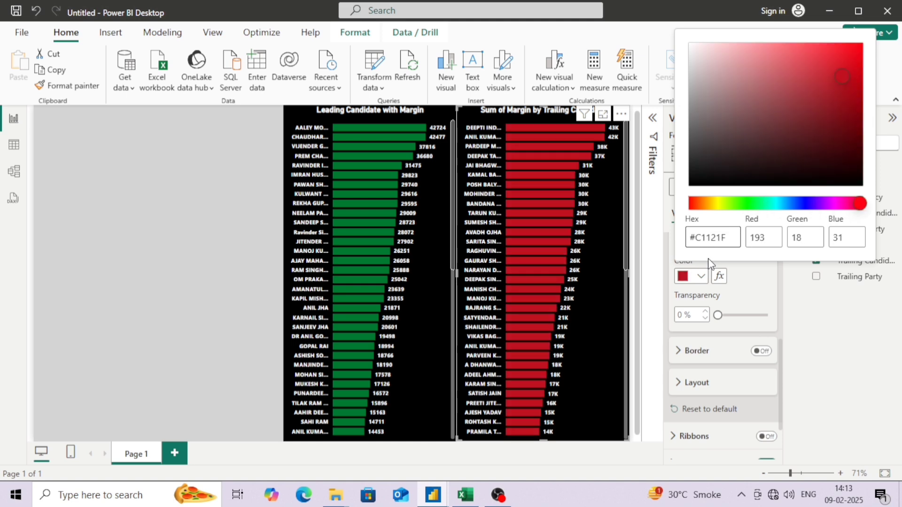
{"action": "key", "text": "Tab"}
{"action": "left_click", "coordinate": [247, 244]}
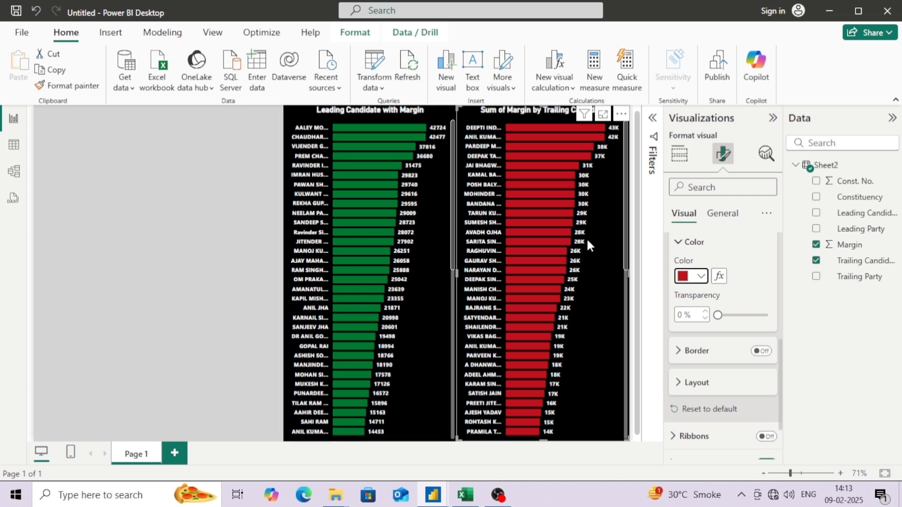
{"action": "left_click", "coordinate": [621, 236]}
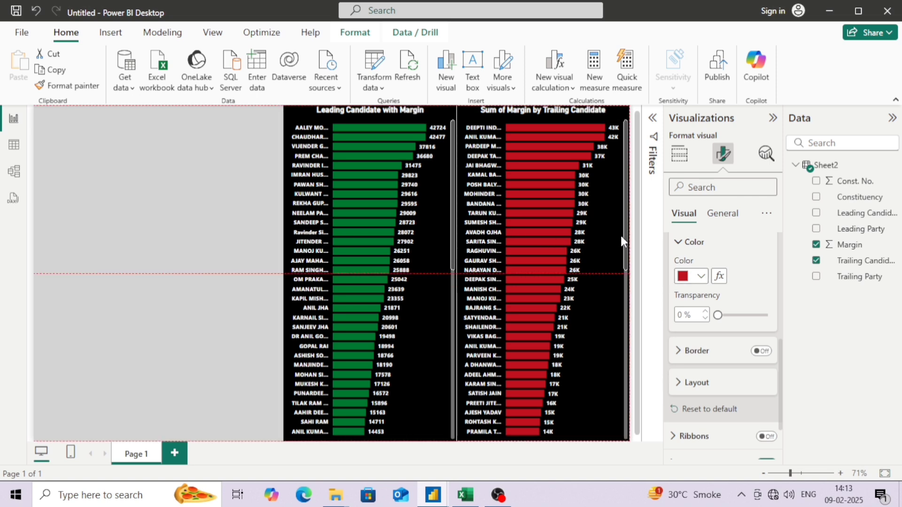
{"action": "left_click", "coordinate": [234, 177]}
Step: Turn on the visual border of the Leading Candidate chart and color it white
{"action": "left_click", "coordinate": [292, 115]}
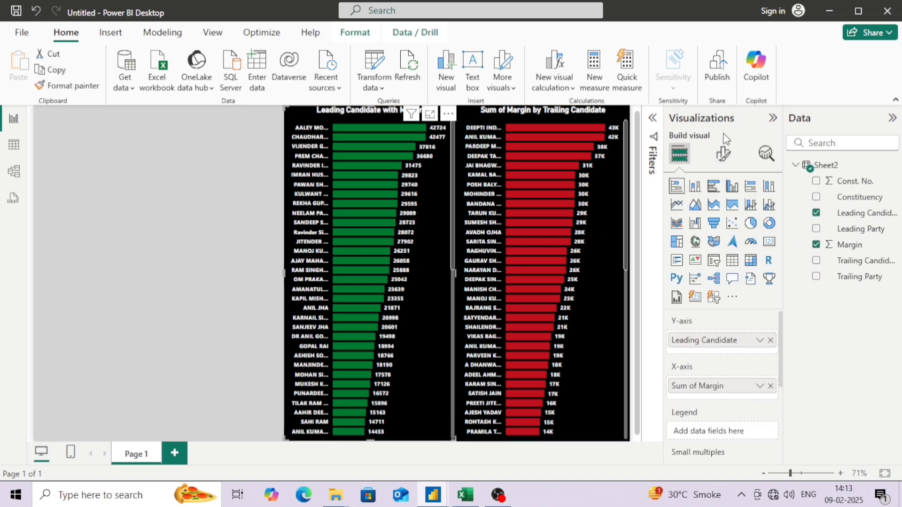
{"action": "left_click", "coordinate": [722, 153]}
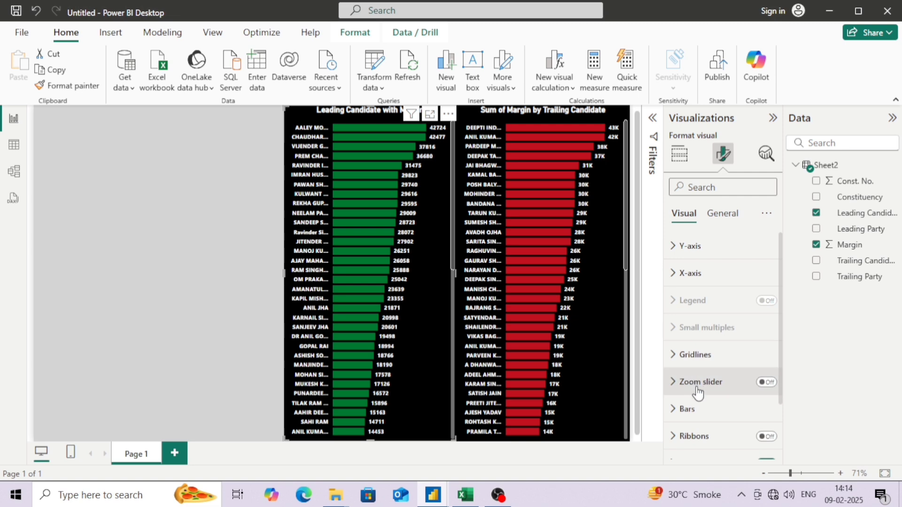
{"action": "scroll", "coordinate": [699, 388], "scroll_direction": "down", "scroll_amount": 2}
{"action": "left_click", "coordinate": [722, 216]}
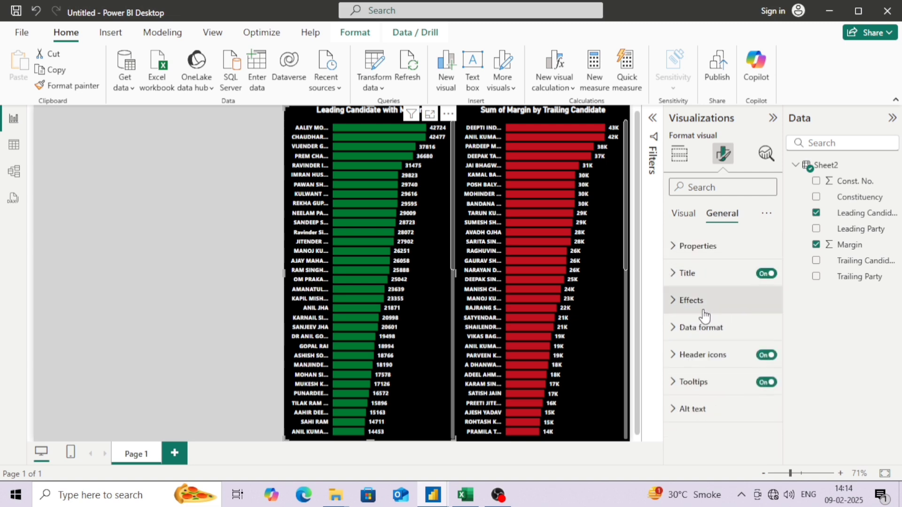
{"action": "left_click", "coordinate": [671, 305]}
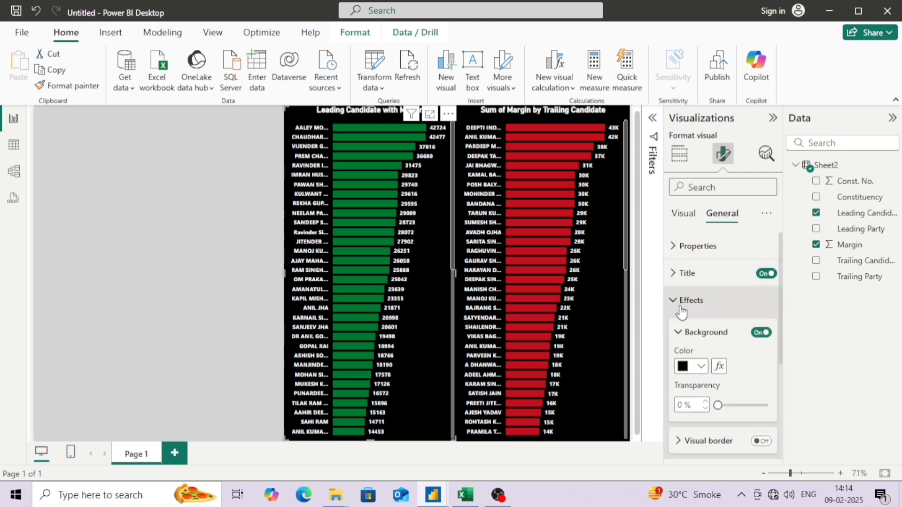
{"action": "scroll", "coordinate": [681, 316], "scroll_direction": "down", "scroll_amount": 3}
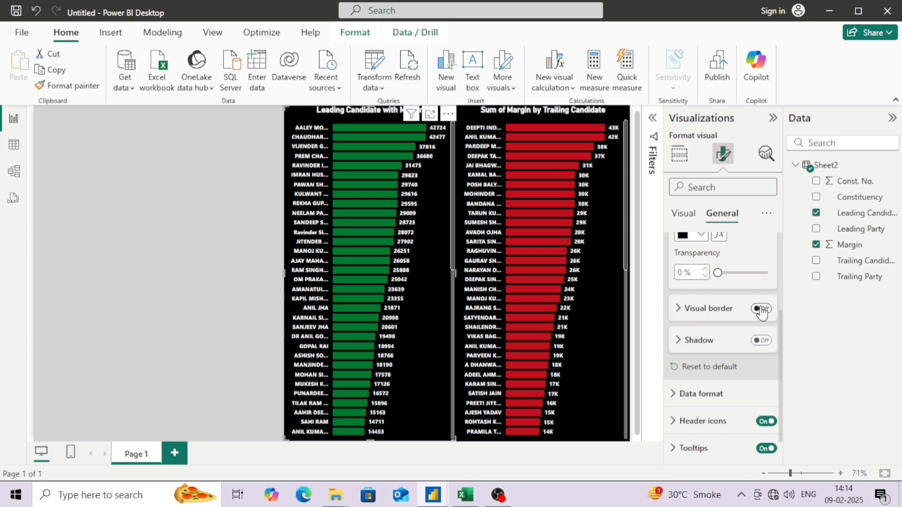
{"action": "left_click", "coordinate": [762, 309]}
{"action": "left_click", "coordinate": [695, 310]}
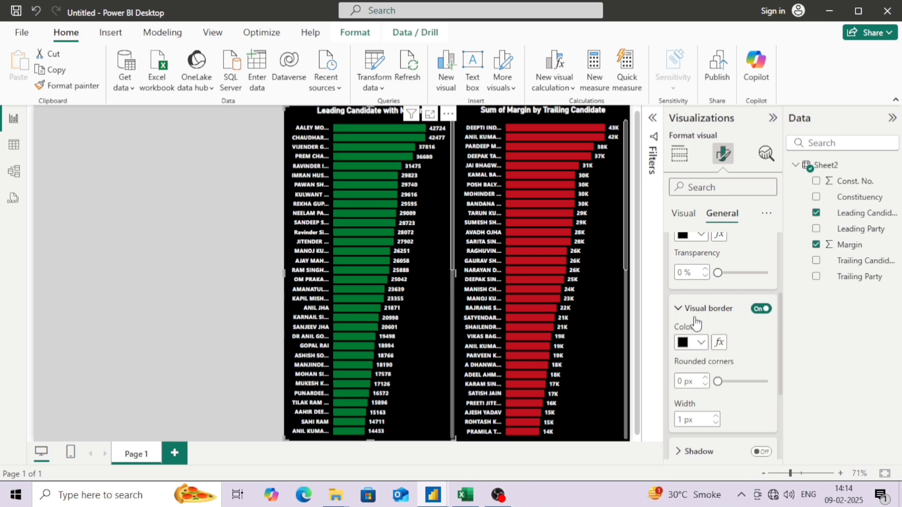
{"action": "left_click", "coordinate": [692, 348]}
{"action": "left_click", "coordinate": [727, 290]}
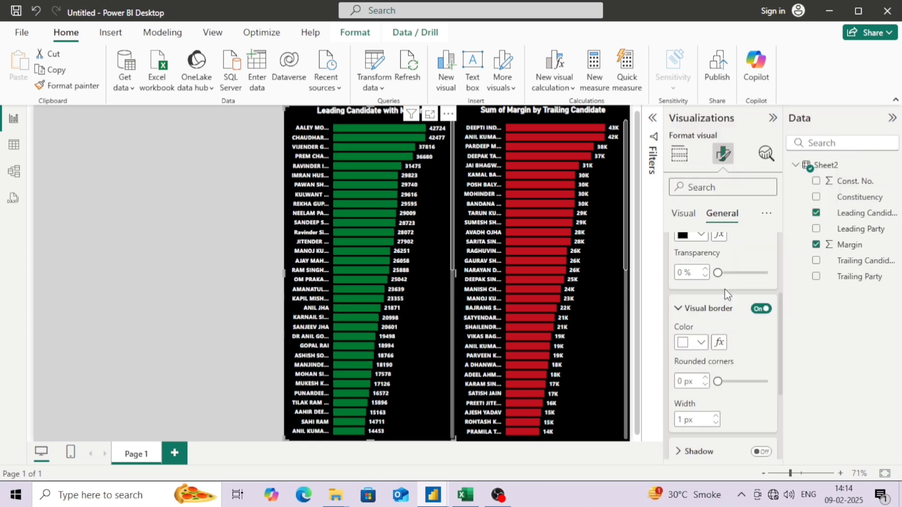
Step: Give the Trailing Candidate chart a white visual border as well
{"action": "left_click", "coordinate": [627, 354]}
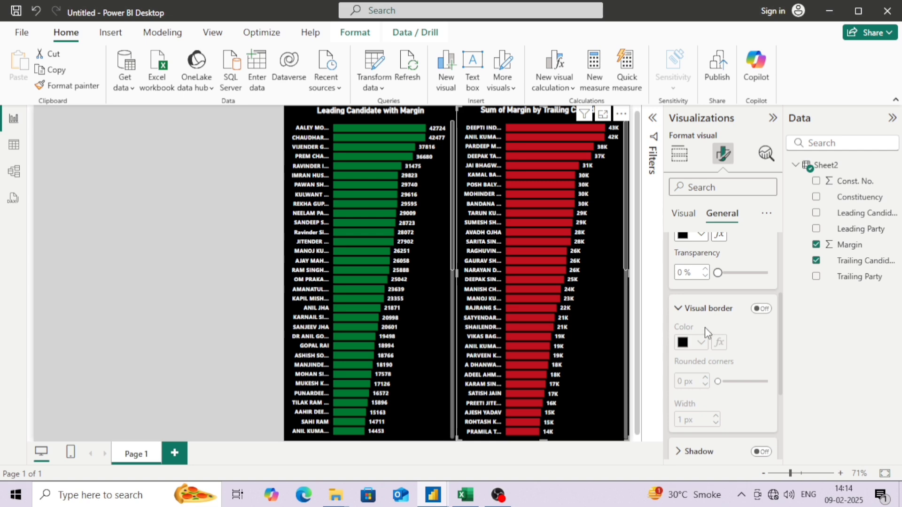
{"action": "left_click", "coordinate": [761, 309]}
{"action": "left_click", "coordinate": [691, 342]}
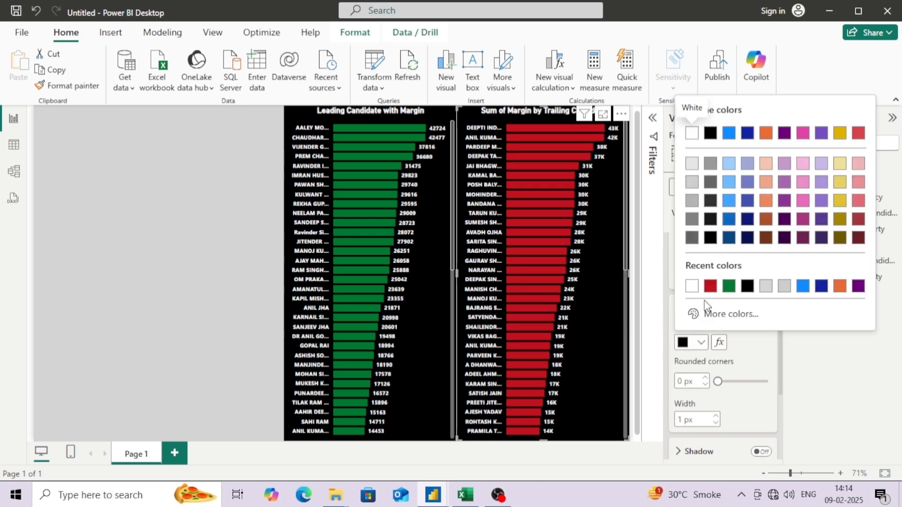
{"action": "left_click", "coordinate": [689, 287]}
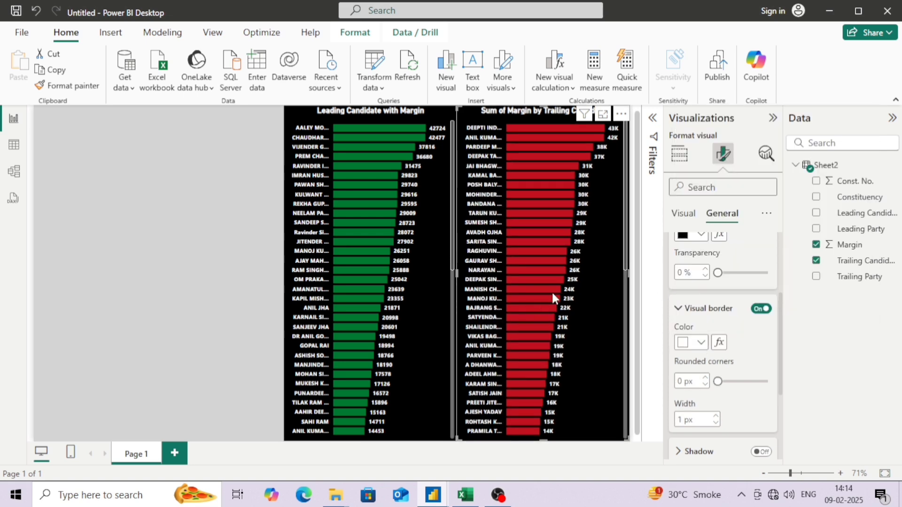
{"action": "left_click", "coordinate": [235, 270]}
Step: Collapse the Visualizations and Data panes to enlarge the report page
{"action": "scroll", "coordinate": [520, 309], "scroll_direction": "down", "scroll_amount": 5}
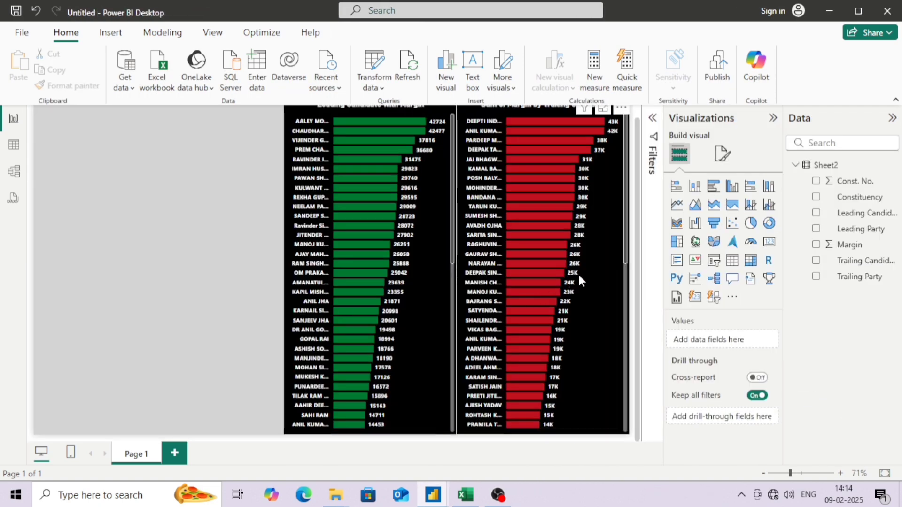
{"action": "left_click", "coordinate": [773, 119]}
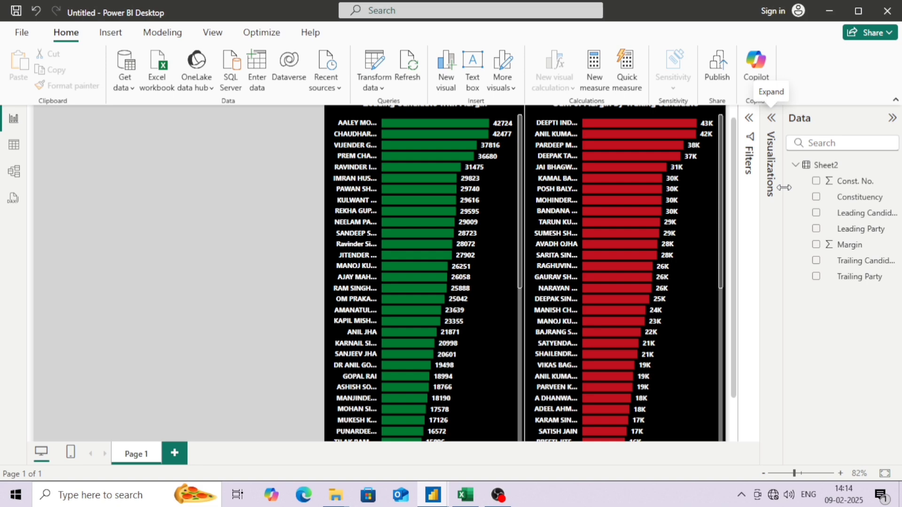
{"action": "left_click", "coordinate": [892, 119]}
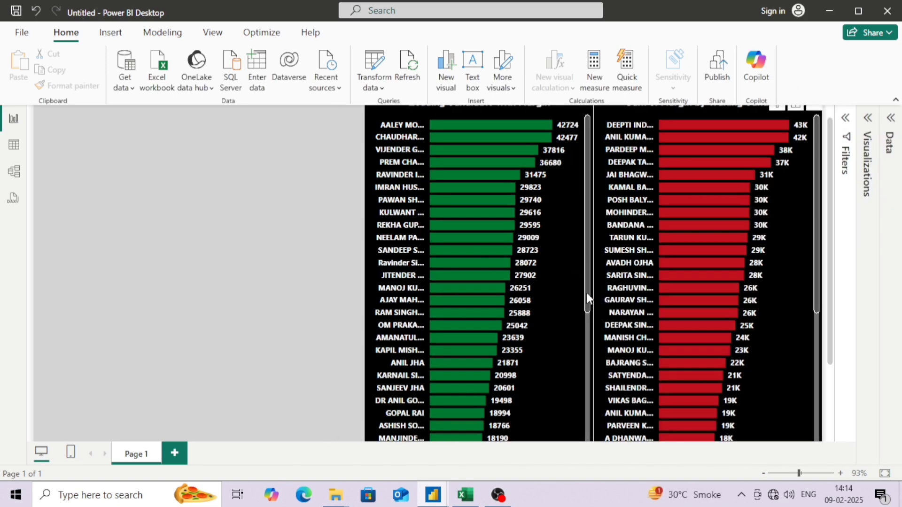
{"action": "key", "text": "alt+Tab"}
{"action": "key", "text": "alt+Tab"}
Step: Narrow the Leading chart from its right edge and the Trailing chart from its left edge, leaving a gap between them
{"action": "left_click", "coordinate": [592, 306]}
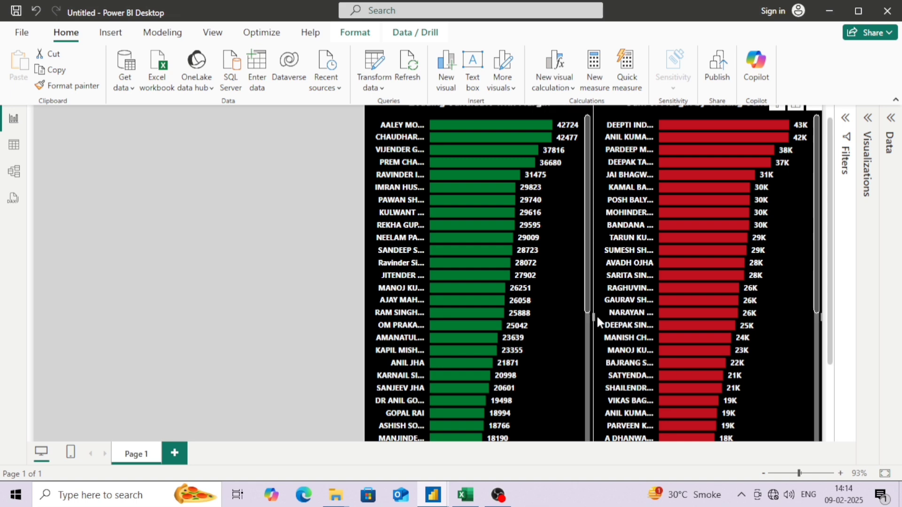
{"action": "left_click_drag", "start_coordinate": [593, 315], "coordinate": [636, 310]}
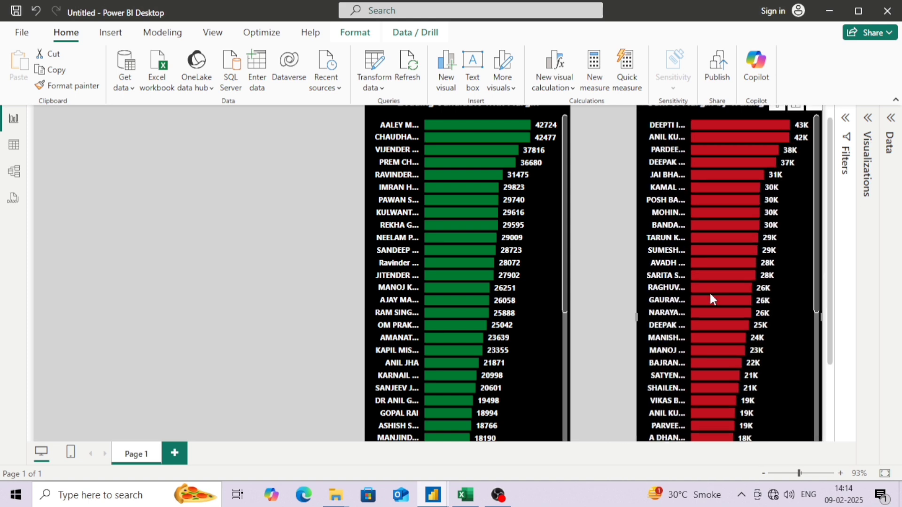
{"action": "scroll", "coordinate": [710, 293], "scroll_direction": "down", "scroll_amount": 10}
{"action": "scroll", "coordinate": [714, 296], "scroll_direction": "up", "scroll_amount": 9}
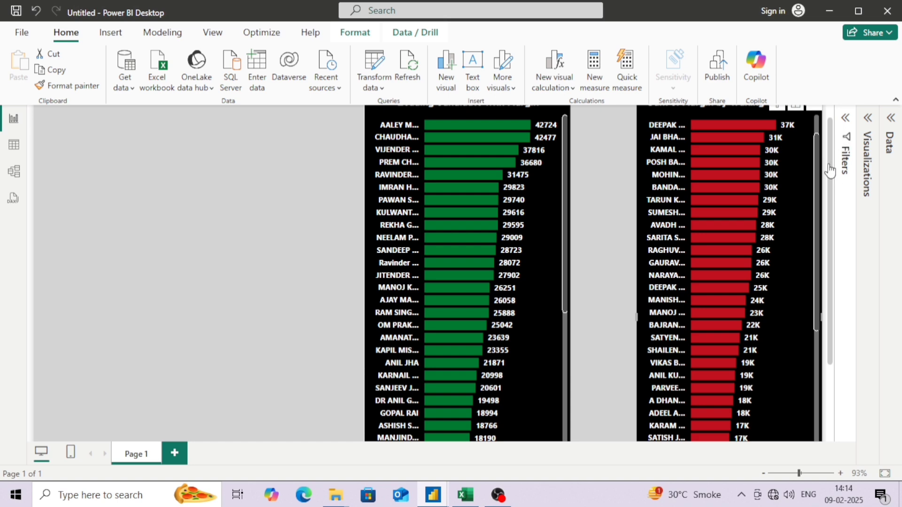
Step: Turn on overflow text for the data labels of the Trailing Candidate chart
{"action": "left_click", "coordinate": [867, 118]}
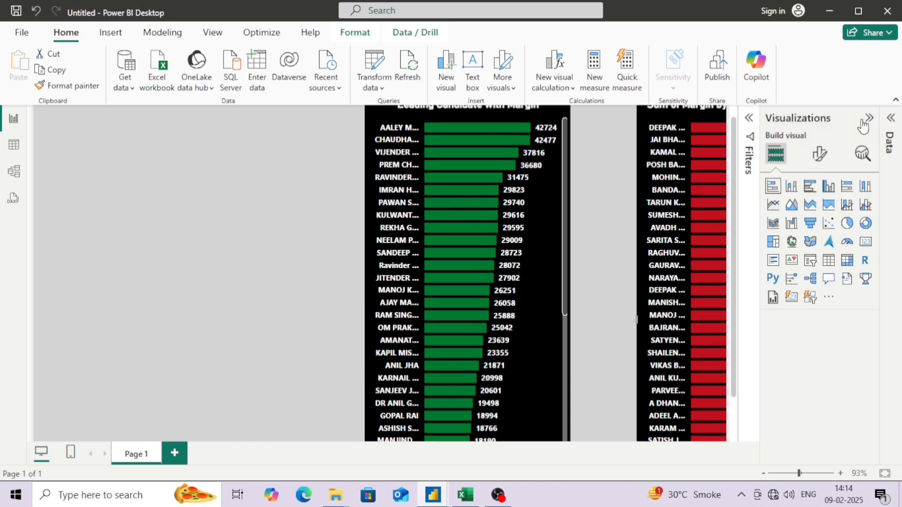
{"action": "left_click", "coordinate": [819, 152]}
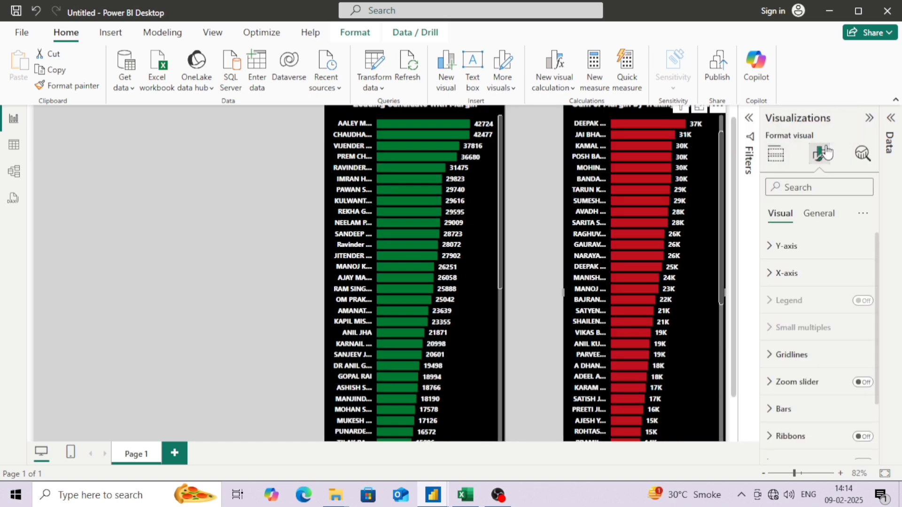
{"action": "scroll", "coordinate": [801, 306], "scroll_direction": "down", "scroll_amount": 3}
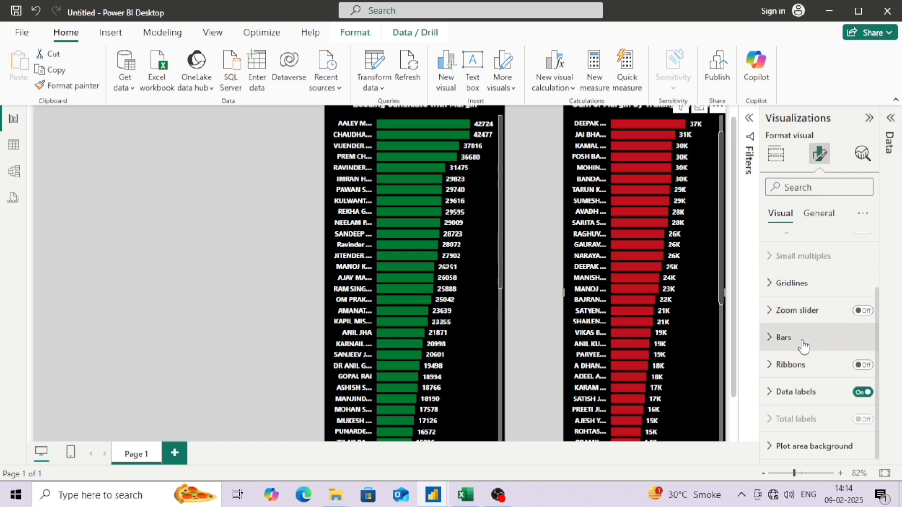
{"action": "left_click", "coordinate": [798, 389]}
{"action": "scroll", "coordinate": [801, 359], "scroll_direction": "down", "scroll_amount": 5}
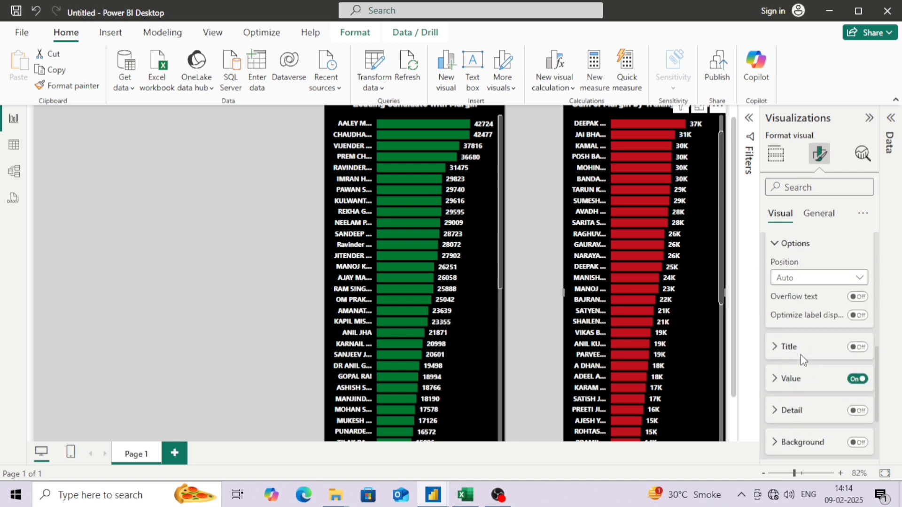
{"action": "left_click", "coordinate": [858, 296]}
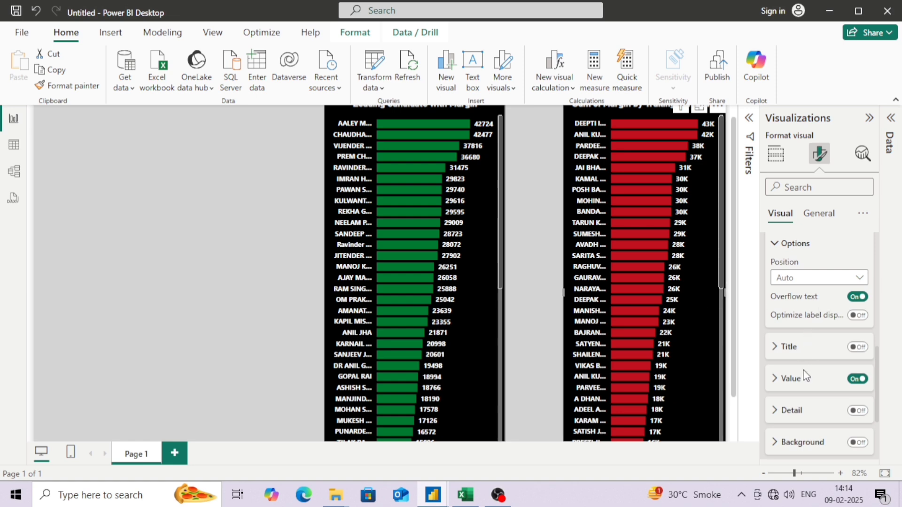
Step: Set the display units of the Trailing Candidate chart's data label values to None
{"action": "left_click", "coordinate": [786, 380]}
{"action": "scroll", "coordinate": [797, 366], "scroll_direction": "down", "scroll_amount": 5}
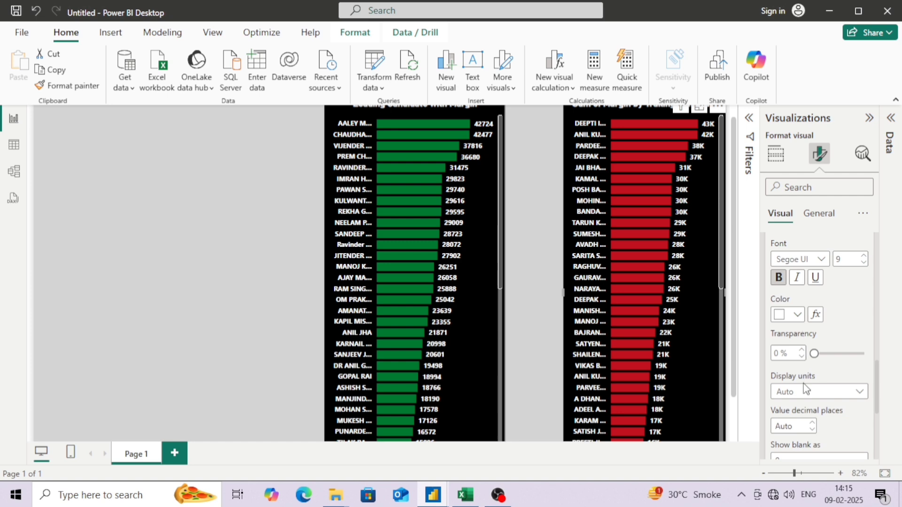
{"action": "left_click", "coordinate": [804, 388]}
{"action": "left_click", "coordinate": [792, 296]}
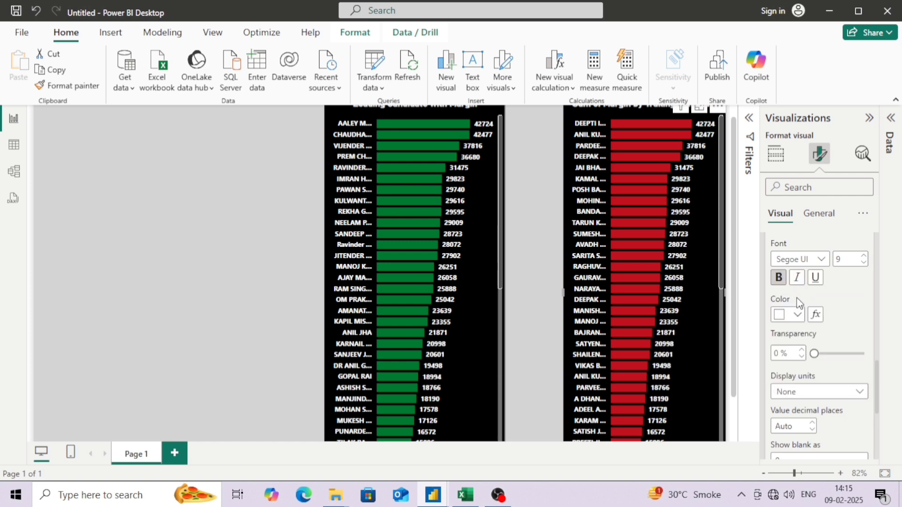
{"action": "left_click", "coordinate": [472, 325]}
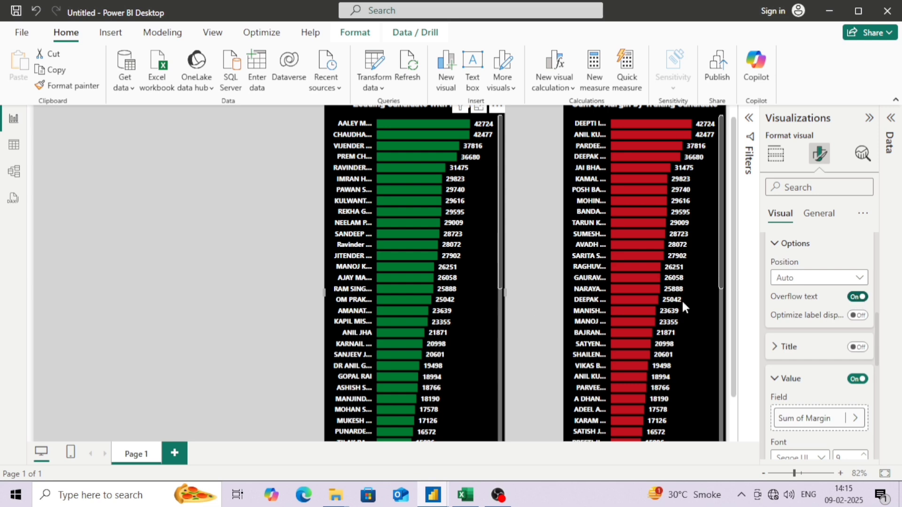
Step: Move the Leading Candidate chart so it sits directly beside the Trailing Candidate chart, closing the gap between them
{"action": "left_click", "coordinate": [527, 292]}
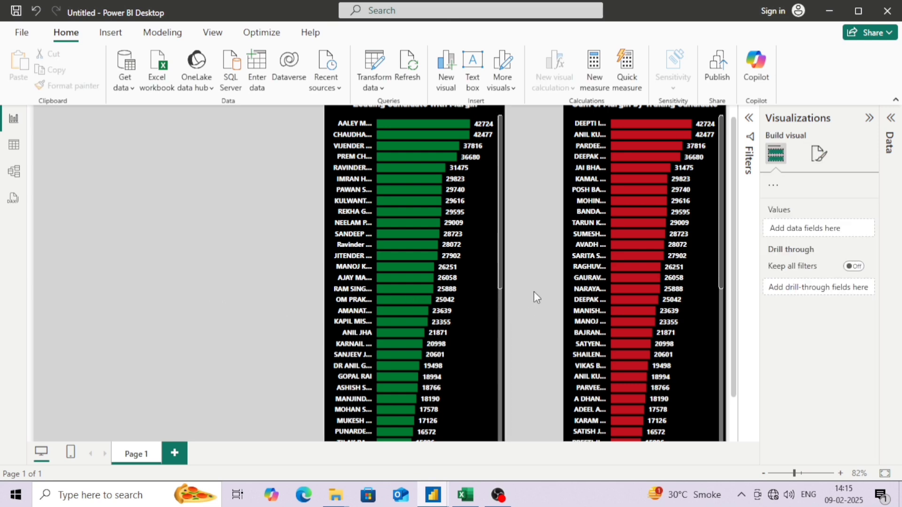
{"action": "left_click_drag", "start_coordinate": [505, 287], "coordinate": [550, 289]}
{"action": "left_click", "coordinate": [555, 288]}
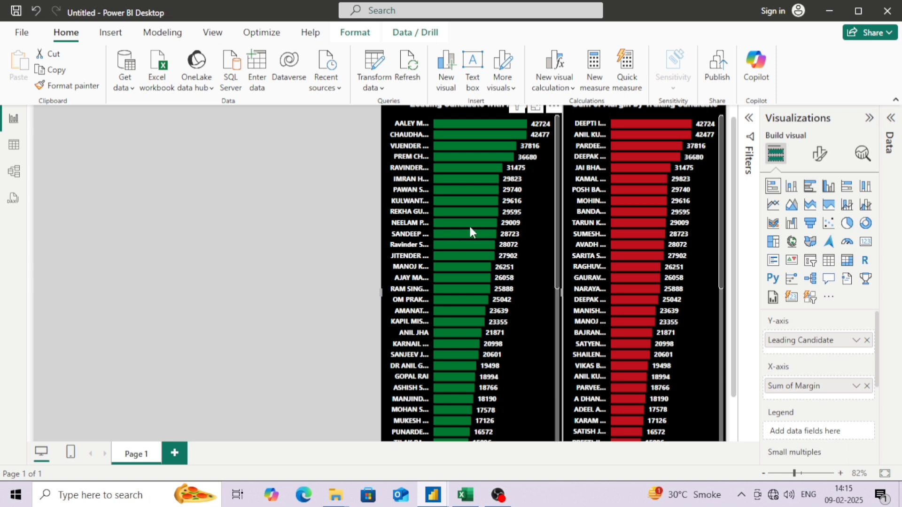
{"action": "left_click", "coordinate": [285, 271]}
Step: Check the chart titles in the finished DELHI report and retitle the Trailing Candidate chart "Trailing Candidate with Margin"
{"action": "scroll", "coordinate": [274, 267], "scroll_direction": "up", "scroll_amount": 1}
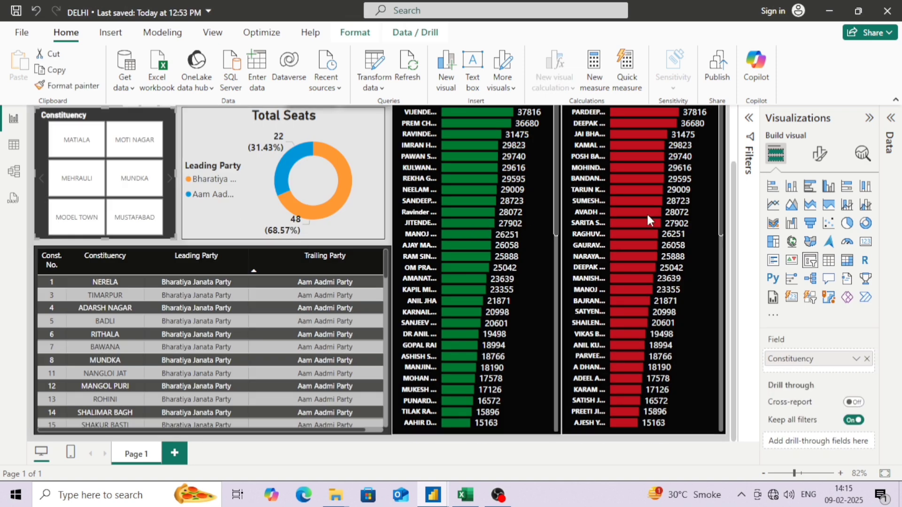
{"action": "scroll", "coordinate": [731, 251], "scroll_direction": "up", "scroll_amount": 3}
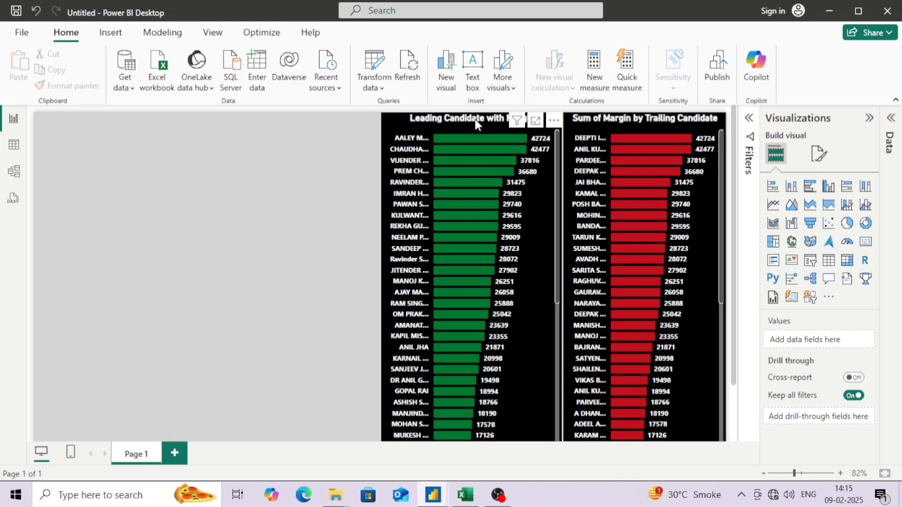
{"action": "left_click", "coordinate": [519, 131]}
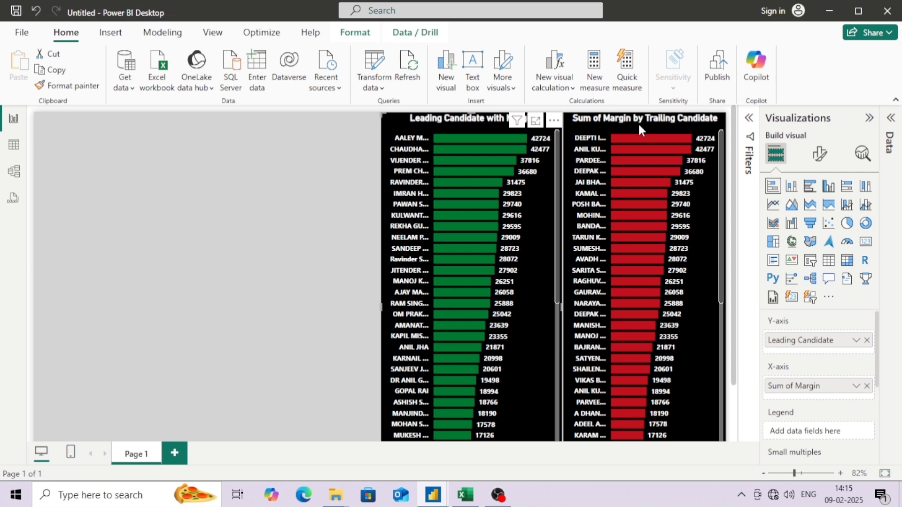
{"action": "left_click", "coordinate": [638, 122]}
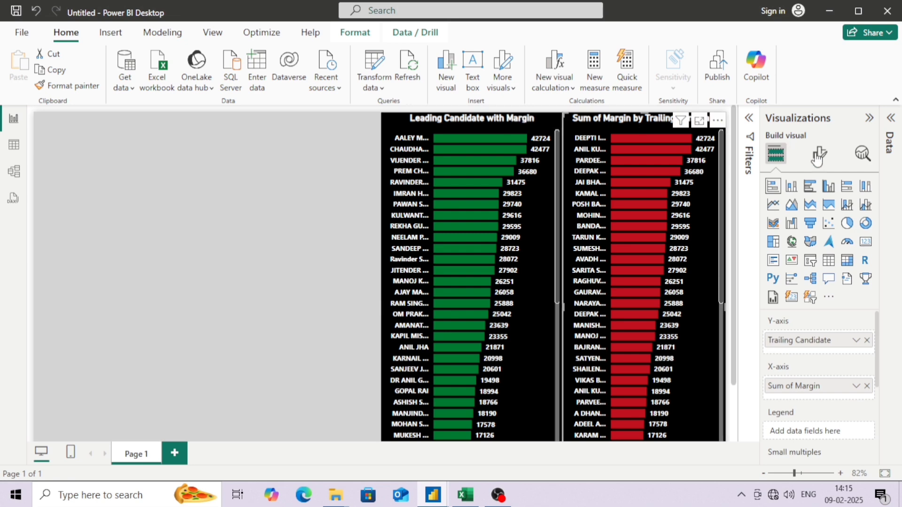
{"action": "left_click", "coordinate": [819, 153]}
{"action": "left_click", "coordinate": [817, 224]}
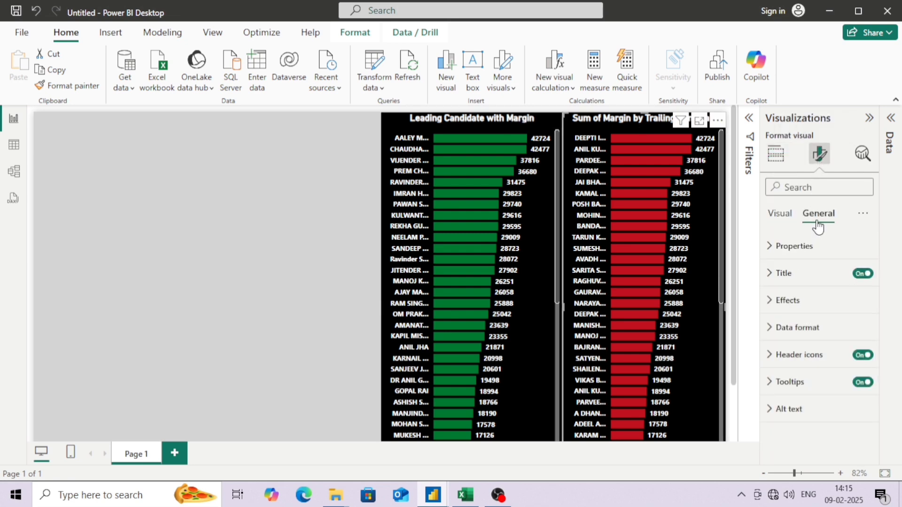
{"action": "left_click", "coordinate": [782, 272]}
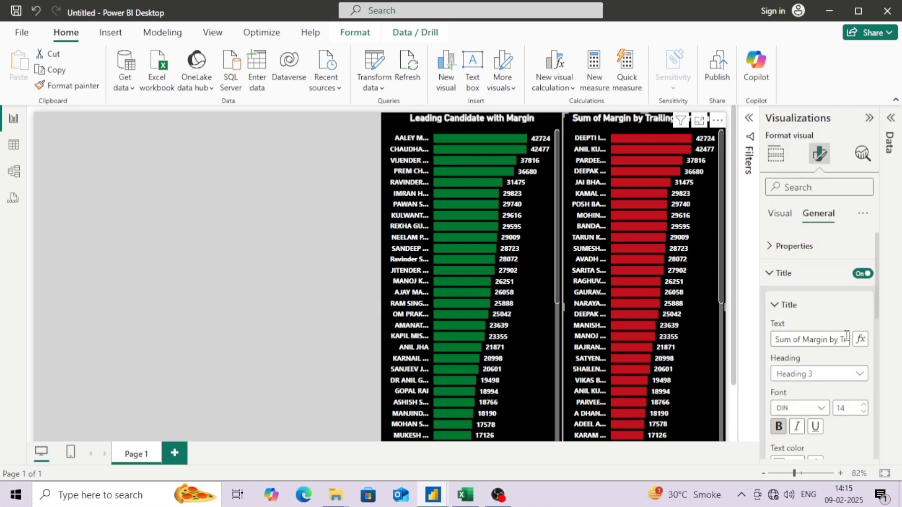
{"action": "key", "text": "End"}
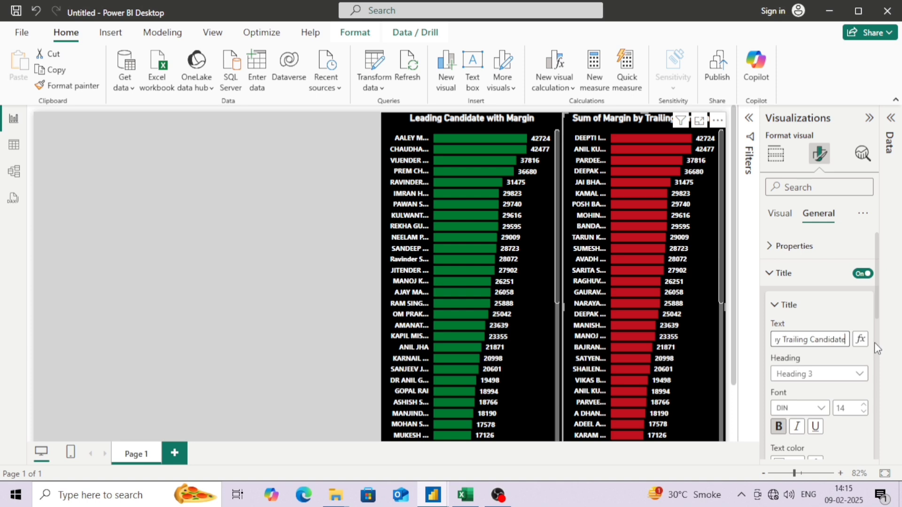
{"action": "key", "text": "shift+Home"}
{"action": "key", "text": "Home"}
{"action": "key", "text": "Delete"}
{"action": "key", "text": "Right"}
{"action": "key", "text": "Right"}
{"action": "key", "text": "Right"}
{"action": "key", "text": "Right"}
{"action": "key", "text": "Right"}
{"action": "key", "text": "Right"}
{"action": "key", "text": "Right"}
{"action": "key", "text": "Right"}
{"action": "key", "text": "Right"}
{"action": "key", "text": "Right"}
{"action": "key", "text": "Right"}
{"action": "key", "text": "Right"}
{"action": "key", "text": "Right"}
{"action": "key", "text": "Right"}
{"action": "key", "text": "Right"}
{"action": "key", "text": "Right"}
{"action": "key", "text": "Right"}
{"action": "key", "text": "Right"}
{"action": "key", "text": "Right"}
{"action": "key", "text": "Right"}
{"action": "key", "text": "BackSpace"}
{"action": "key", "text": "BackSpace"}
{"action": "key", "text": "BackSpace"}
{"action": "key", "text": "BackSpace"}
{"action": "key", "text": "BackSpace"}
{"action": "key", "text": "BackSpace"}
{"action": "key", "text": "BackSpace"}
{"action": "key", "text": "BackSpace"}
{"action": "key", "text": "BackSpace"}
{"action": "key", "text": "BackSpace"}
{"action": "key", "text": "BackSpace"}
{"action": "key", "text": "BackSpace"}
{"action": "key", "text": "BackSpace"}
{"action": "key", "text": "BackSpace"}
{"action": "key", "text": "BackSpace"}
{"action": "key", "text": "BackSpace"}
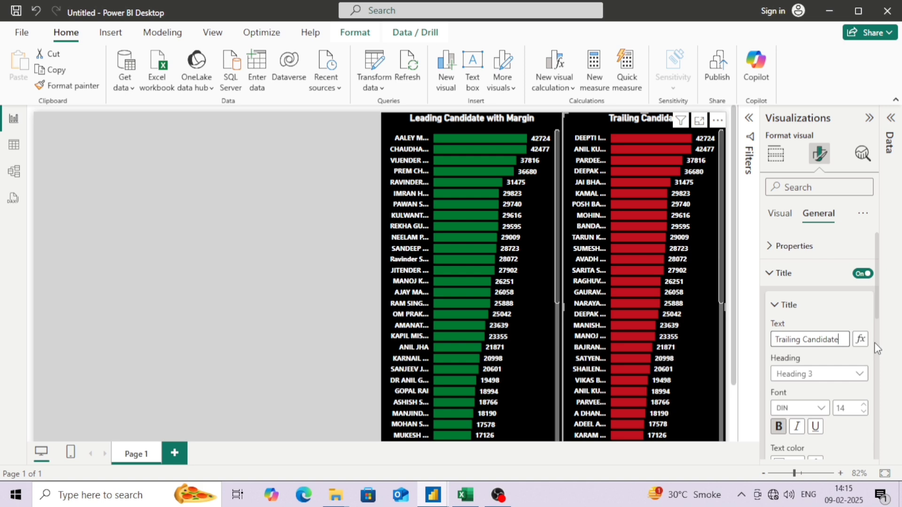
{"action": "type", "text": "with Margin"}
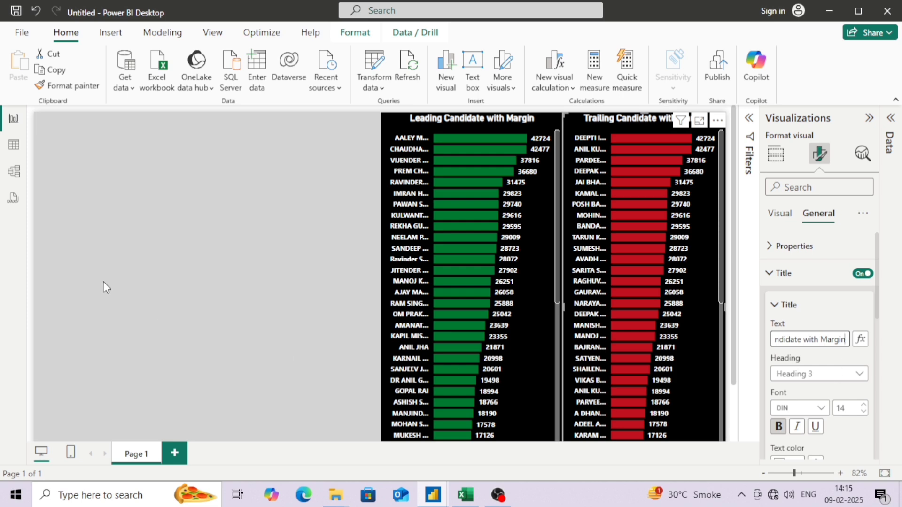
{"action": "left_click", "coordinate": [193, 274]}
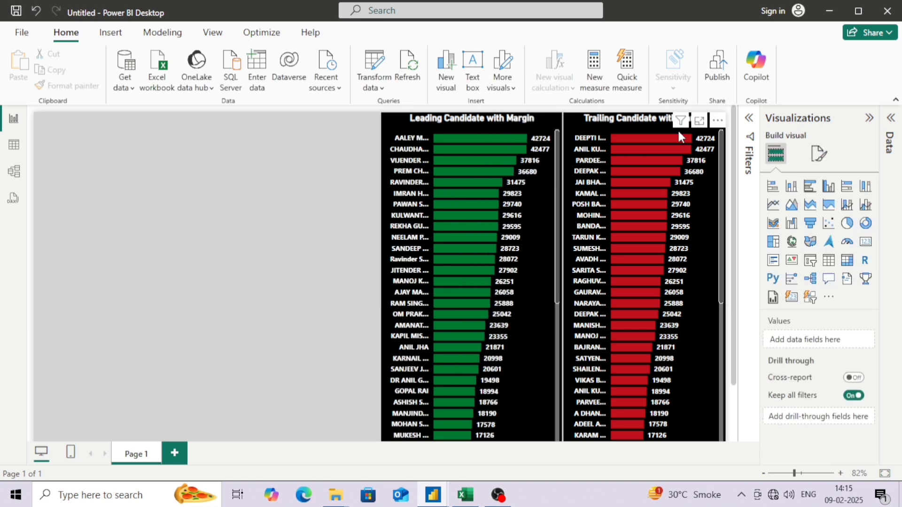
{"action": "left_click", "coordinate": [819, 153]}
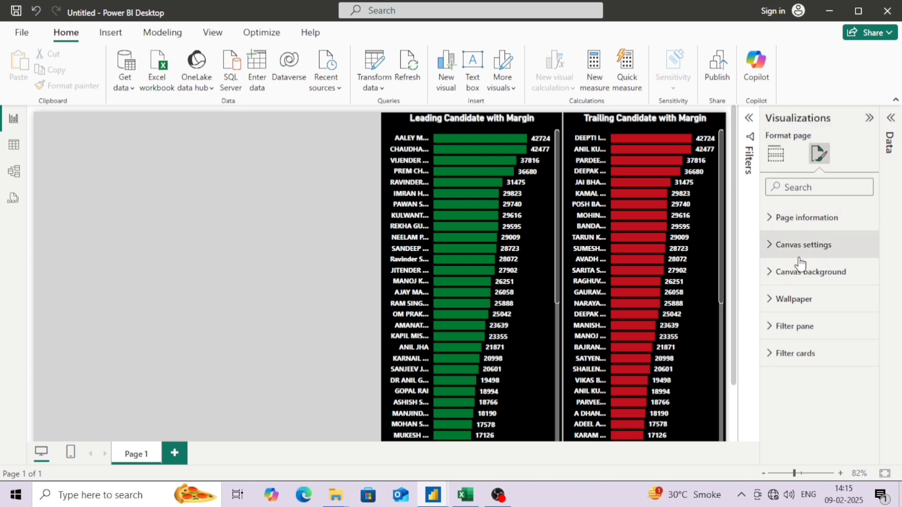
{"action": "left_click", "coordinate": [789, 221]}
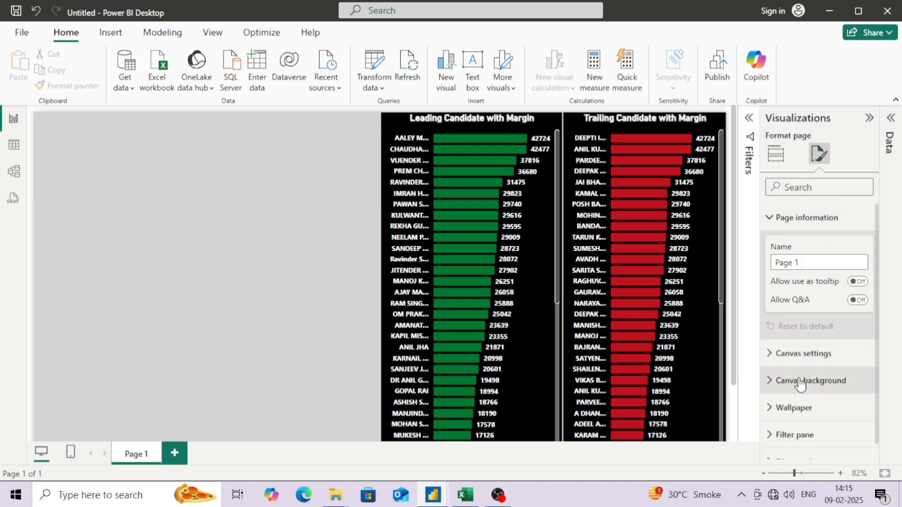
{"action": "scroll", "coordinate": [801, 364], "scroll_direction": "down", "scroll_amount": 1}
{"action": "scroll", "coordinate": [783, 360], "scroll_direction": "up", "scroll_amount": 1}
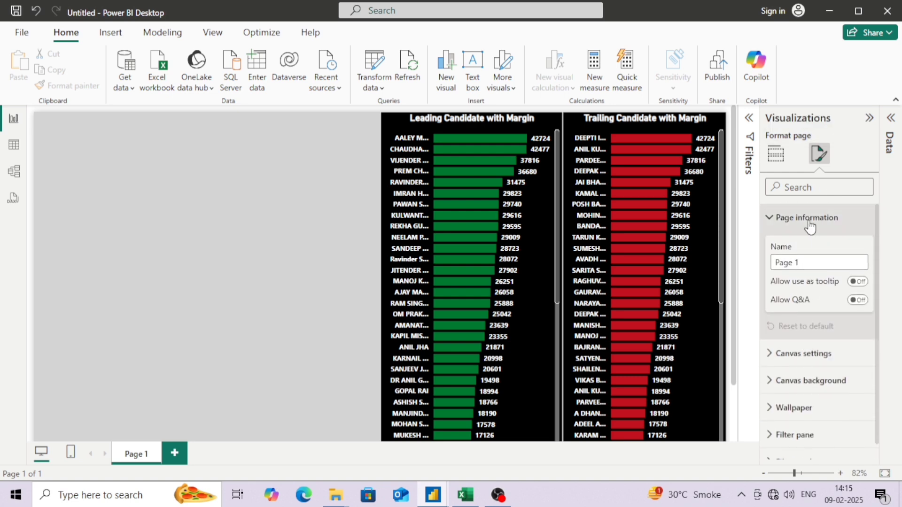
{"action": "left_click", "coordinate": [771, 218]}
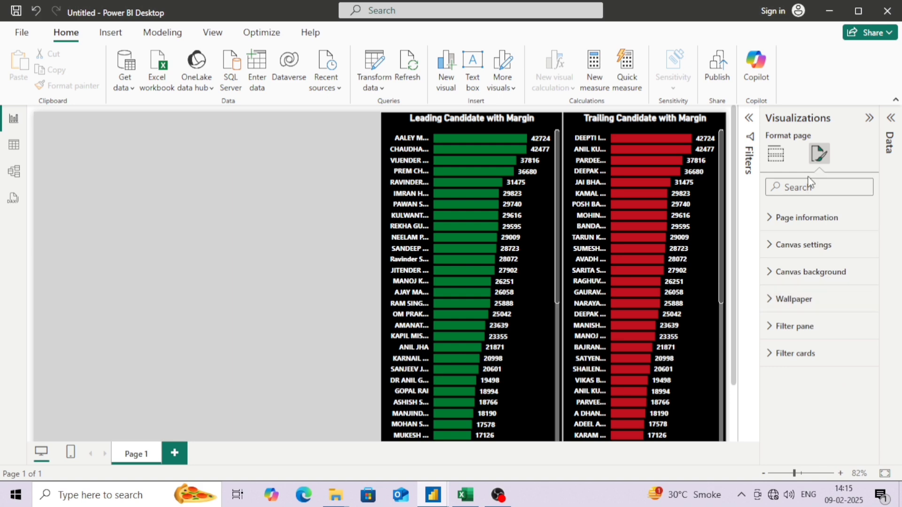
Step: Set the title font size of both the Trailing Candidate and Leading Candidate charts to 16
{"action": "left_click", "coordinate": [711, 131]}
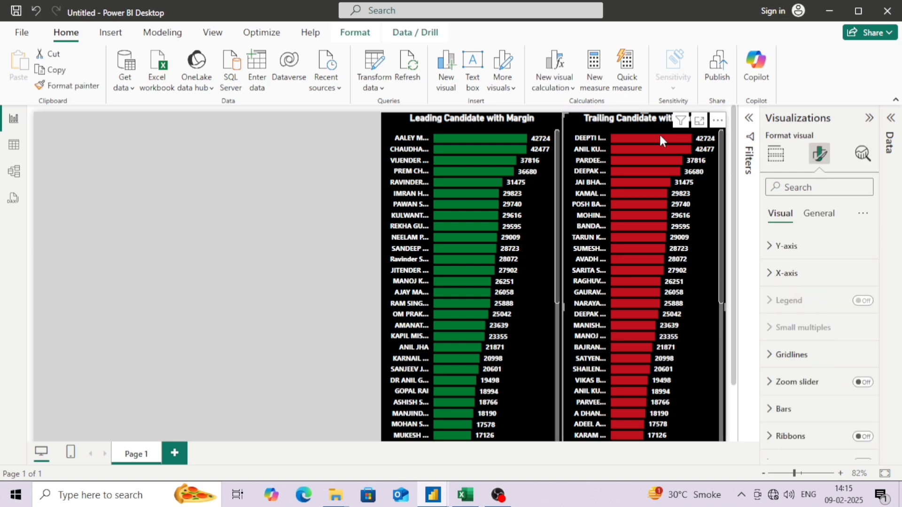
{"action": "left_click", "coordinate": [819, 214]}
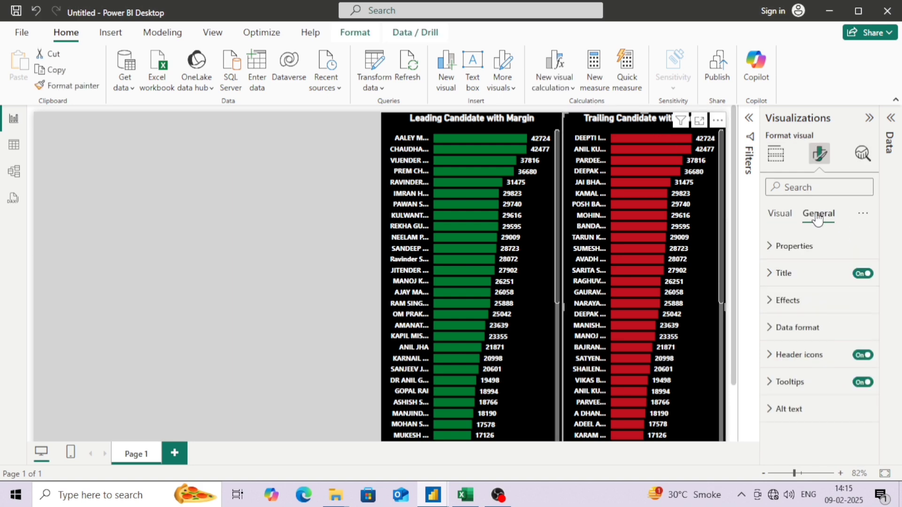
{"action": "left_click", "coordinate": [775, 274]}
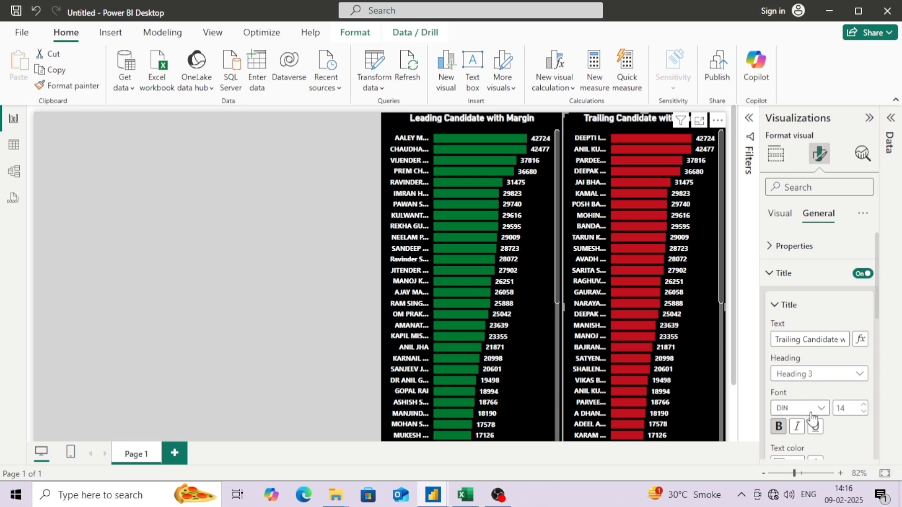
{"action": "left_click", "coordinate": [865, 405]}
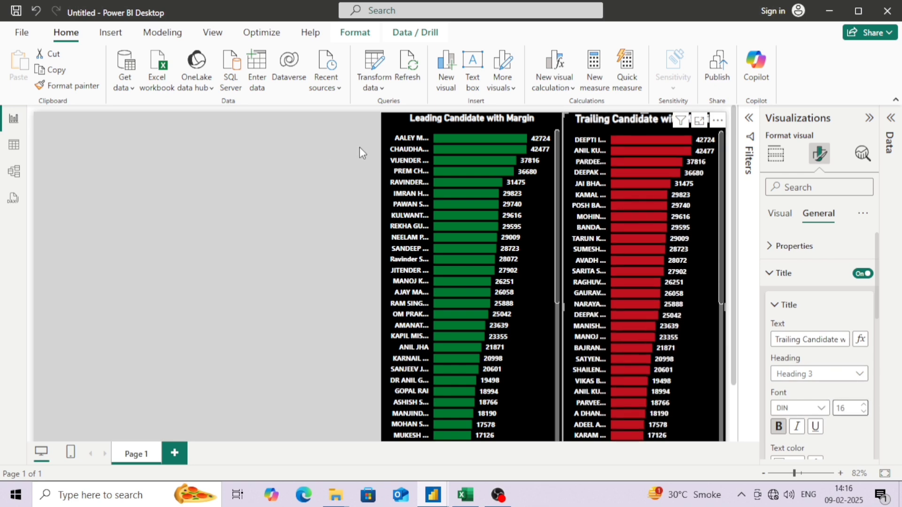
{"action": "left_click", "coordinate": [393, 119]}
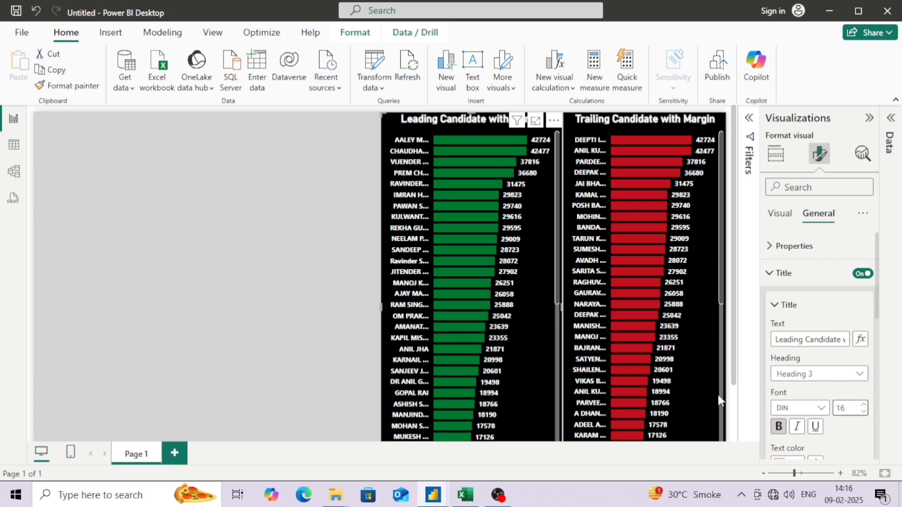
{"action": "left_click", "coordinate": [327, 303]}
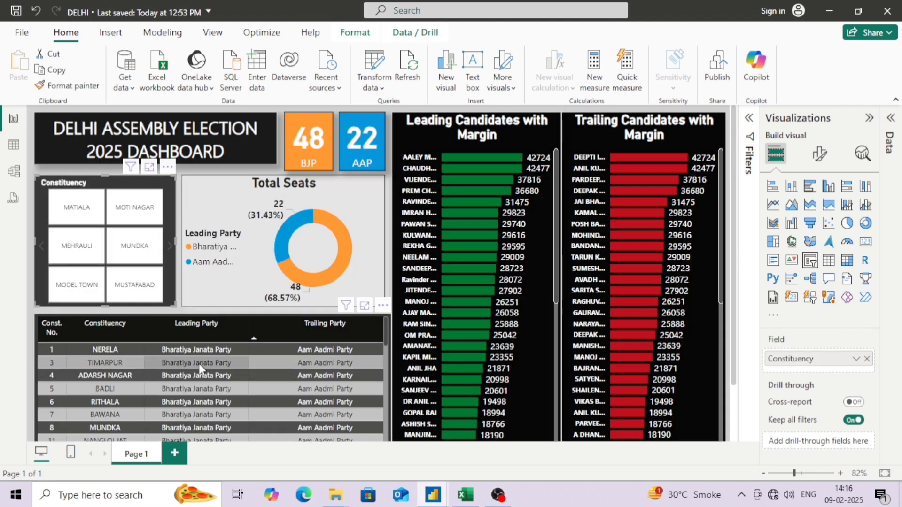
Step: Review the constituency table in the finished DELHI report and insert an empty table visual on the new report page
{"action": "scroll", "coordinate": [199, 356], "scroll_direction": "down", "scroll_amount": 2}
{"action": "scroll", "coordinate": [199, 356], "scroll_direction": "down", "scroll_amount": 2}
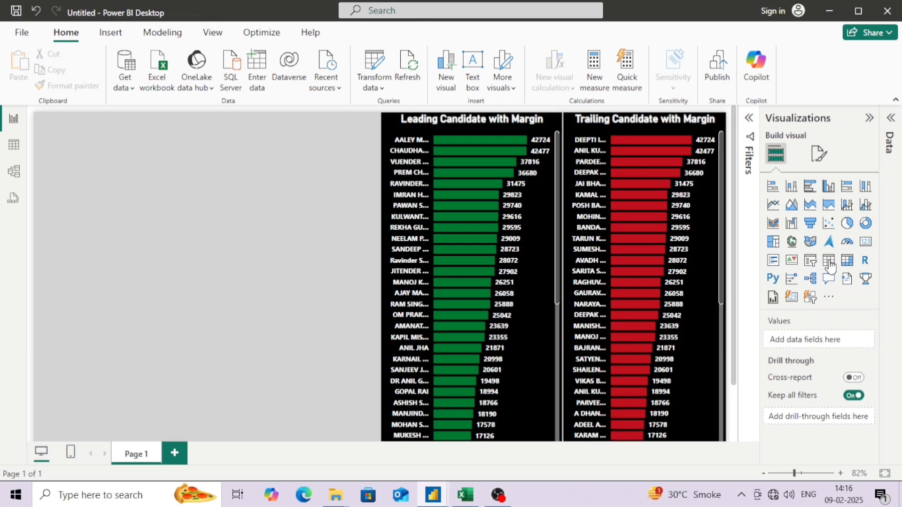
{"action": "left_click", "coordinate": [829, 261]}
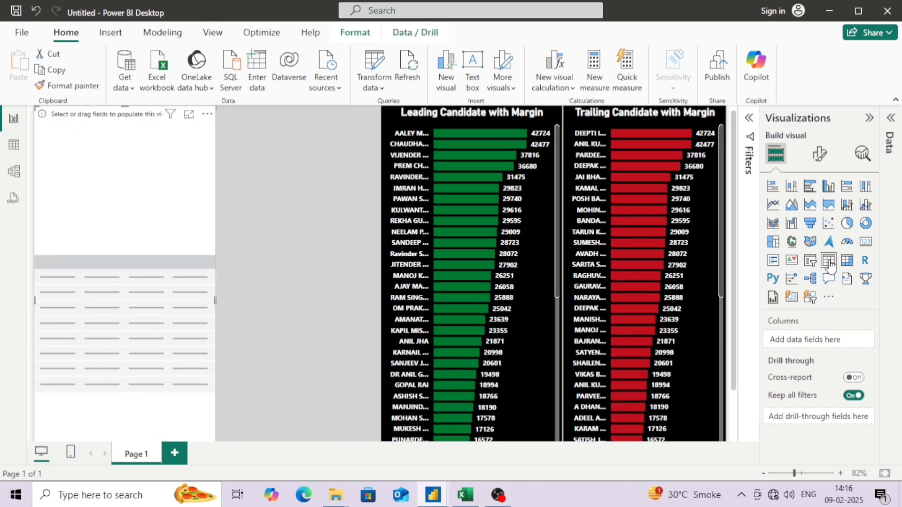
Step: Add Const. No., Constituency, Leading Party and Trailing Party to the table and widen it toward the Leading Candidate chart
{"action": "left_click", "coordinate": [869, 118]}
{"action": "left_click", "coordinate": [889, 125]}
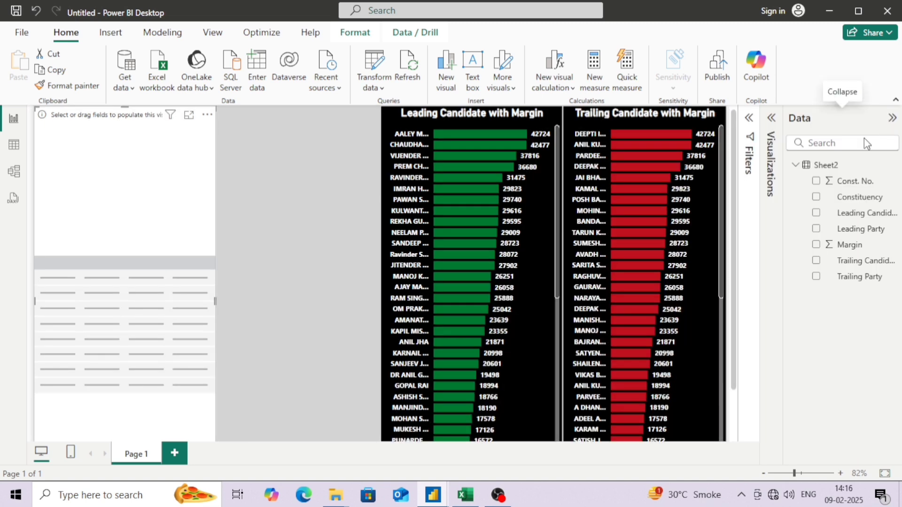
{"action": "left_click", "coordinate": [816, 182]}
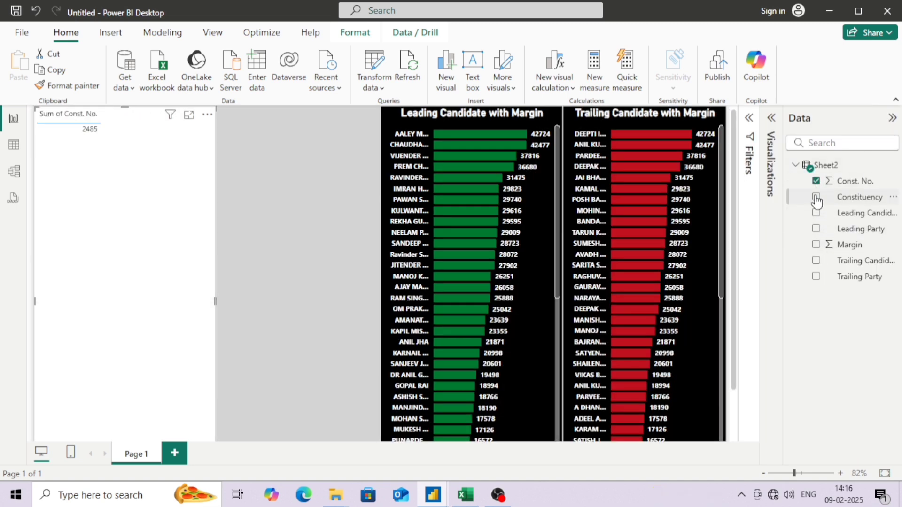
{"action": "left_click", "coordinate": [817, 197]}
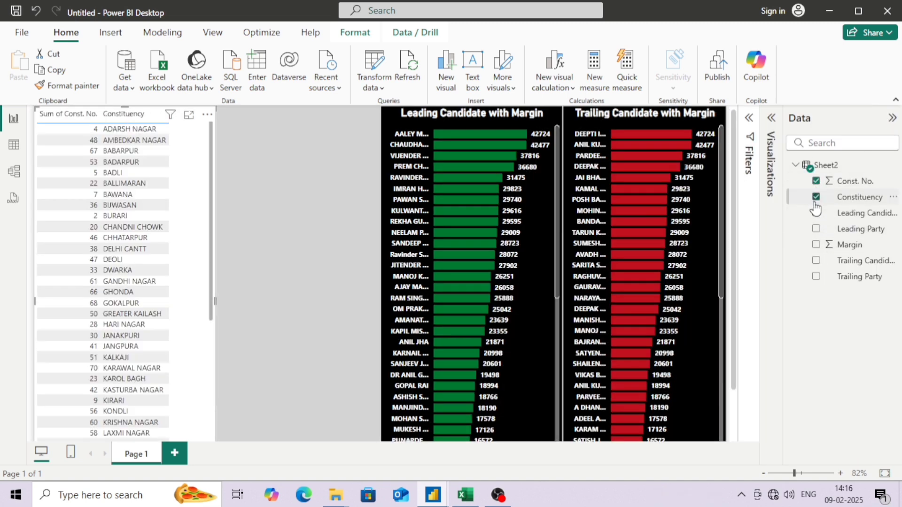
{"action": "left_click", "coordinate": [816, 230]}
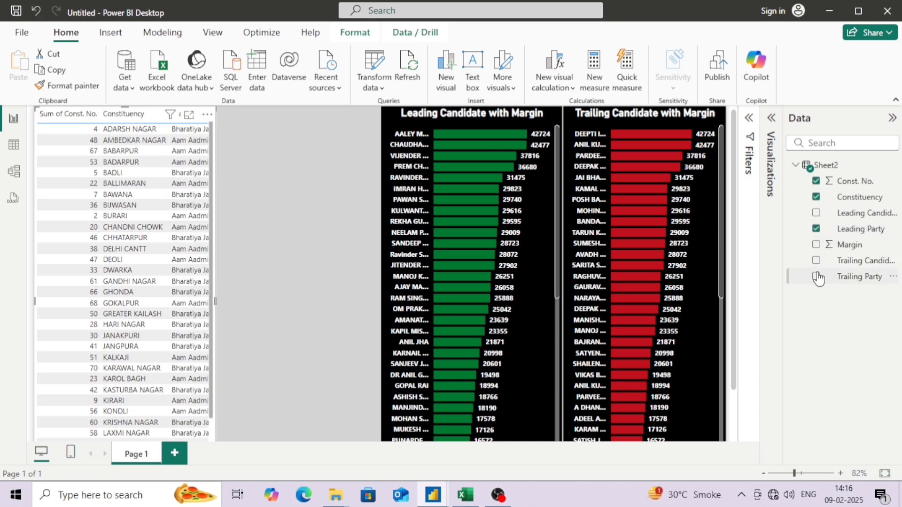
{"action": "left_click", "coordinate": [817, 278]}
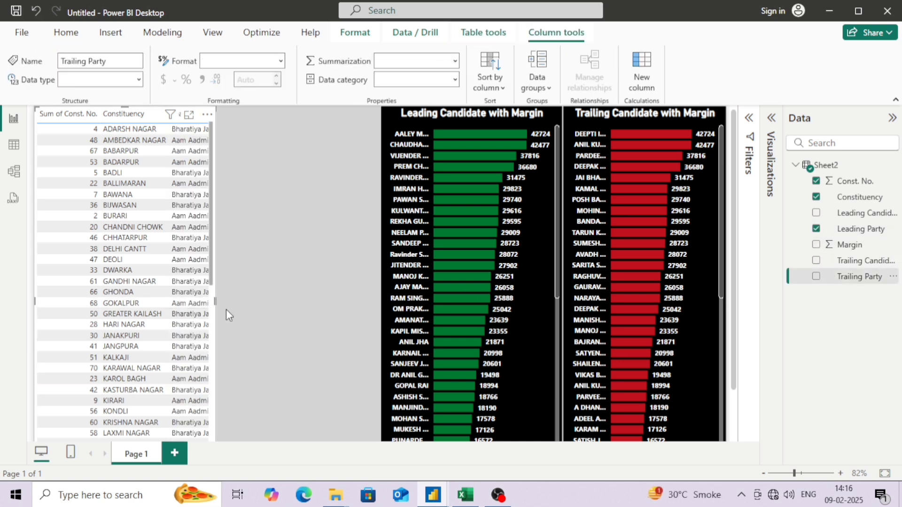
{"action": "left_click_drag", "start_coordinate": [216, 300], "coordinate": [323, 290]}
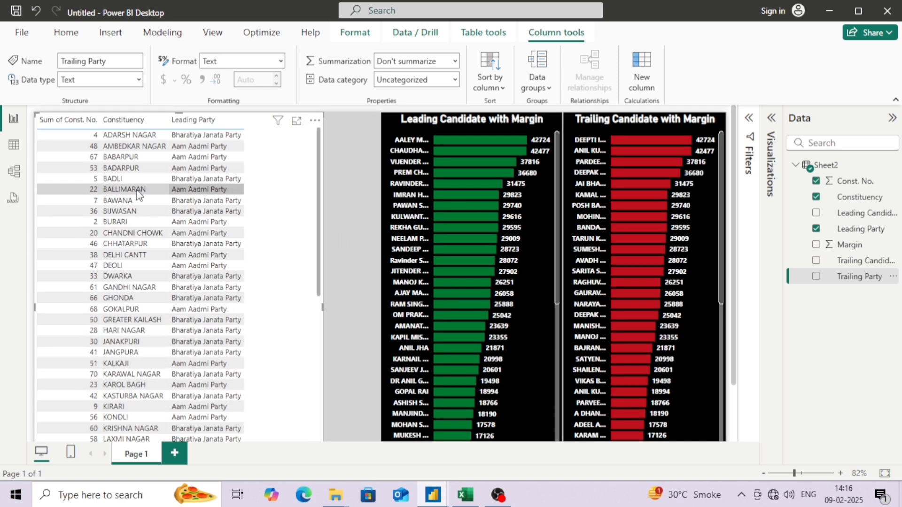
{"action": "left_click", "coordinate": [816, 277]}
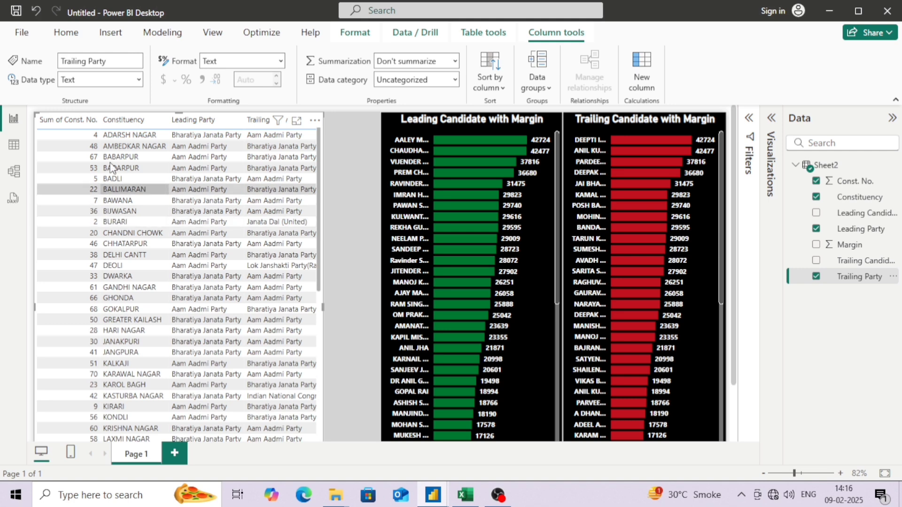
Step: Sort the table by Leading Party in ascending order and select the BADLI row to cross-highlight the charts
{"action": "left_click", "coordinate": [157, 124]}
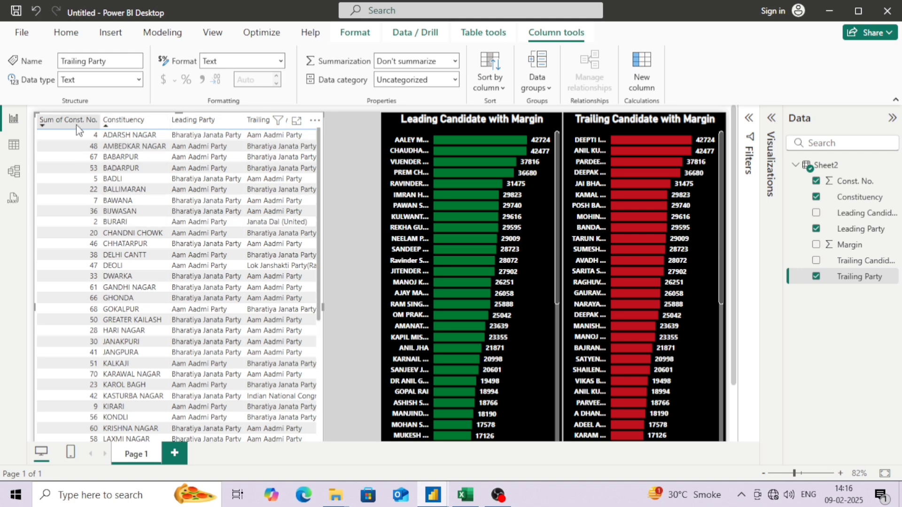
{"action": "left_click", "coordinate": [771, 122]}
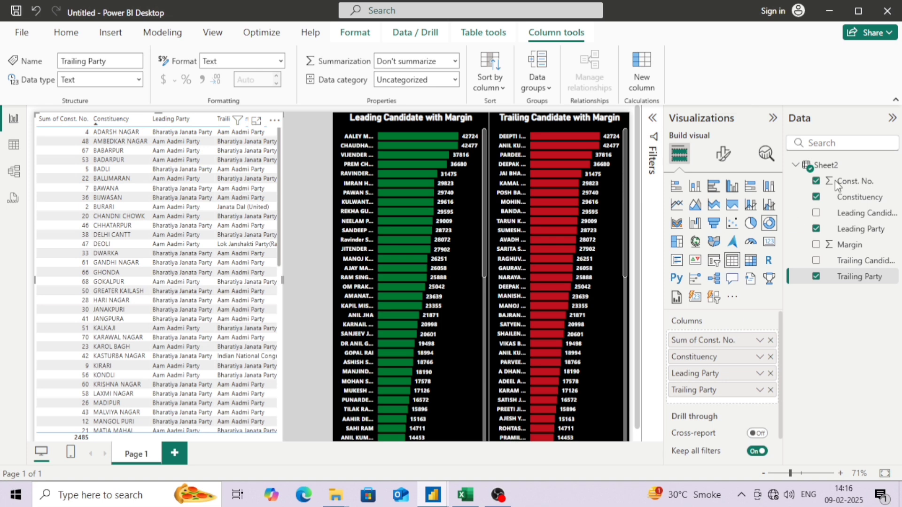
{"action": "left_click", "coordinate": [211, 233]}
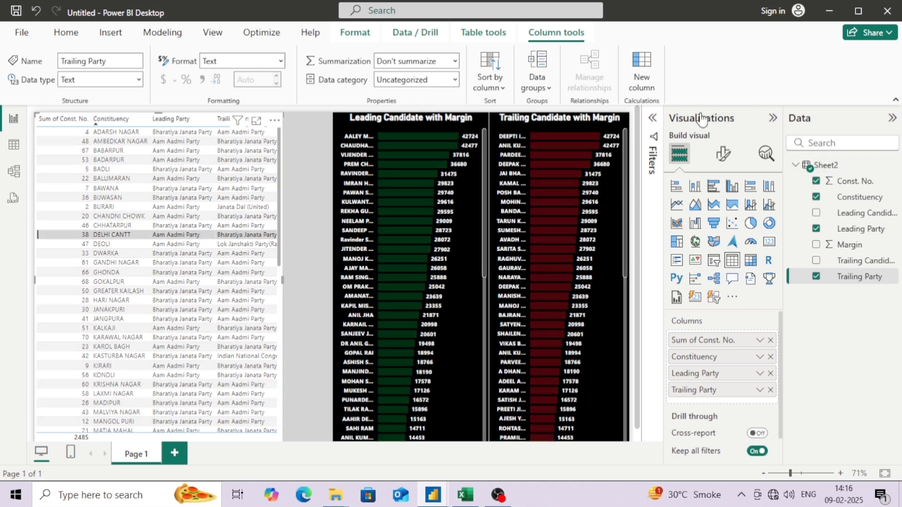
{"action": "left_click", "coordinate": [190, 169]}
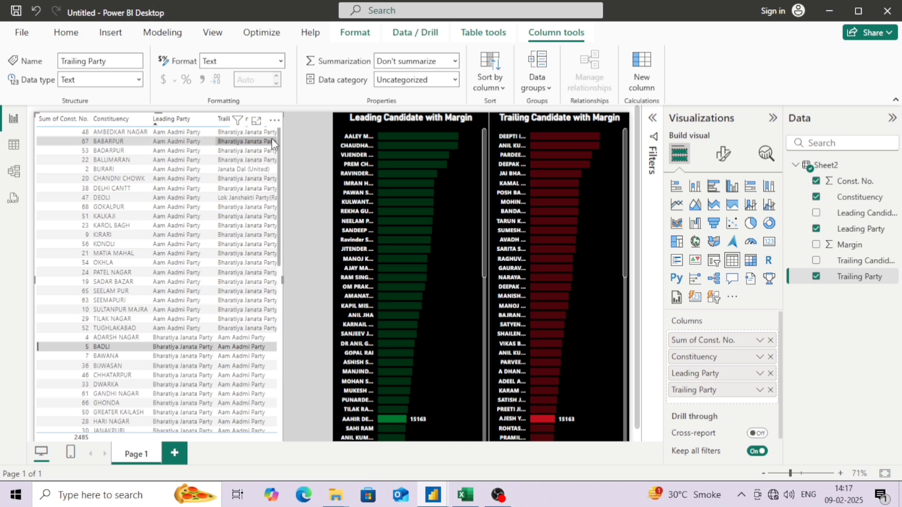
Step: Apply the Contrast alternating rows style preset to the constituency table
{"action": "left_click", "coordinate": [723, 154]}
{"action": "left_click", "coordinate": [719, 246]}
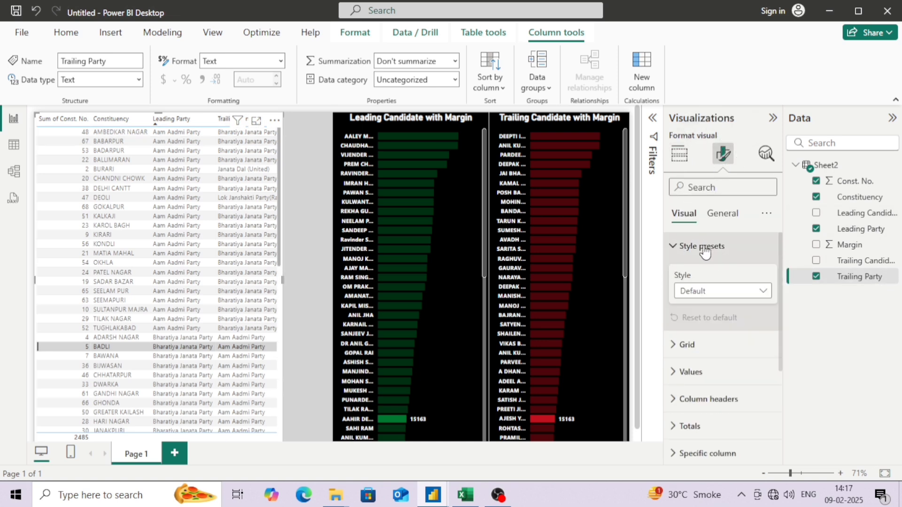
{"action": "left_click", "coordinate": [723, 292]}
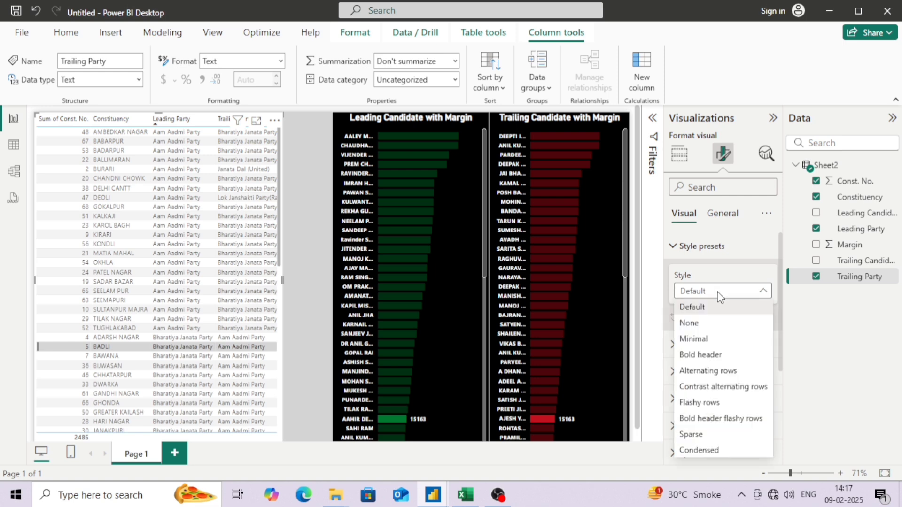
{"action": "left_click", "coordinate": [729, 386]}
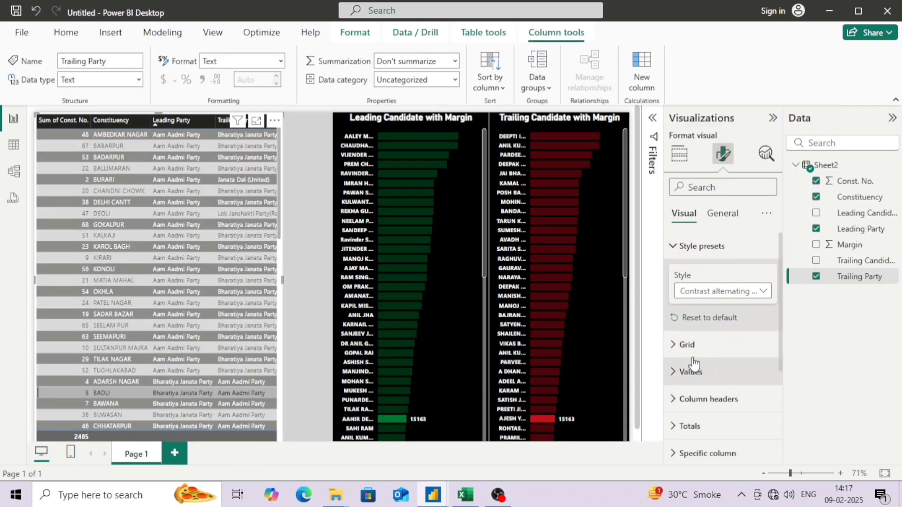
Step: Set the table's horizontal gridline color to the custom hex value #E3E3E3
{"action": "left_click", "coordinate": [686, 346]}
{"action": "scroll", "coordinate": [728, 382], "scroll_direction": "down", "scroll_amount": 2}
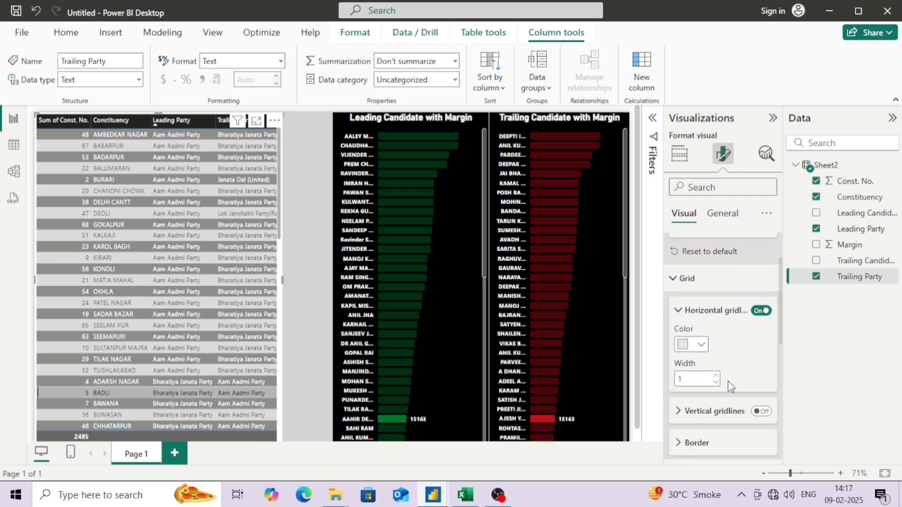
{"action": "left_click", "coordinate": [701, 346]}
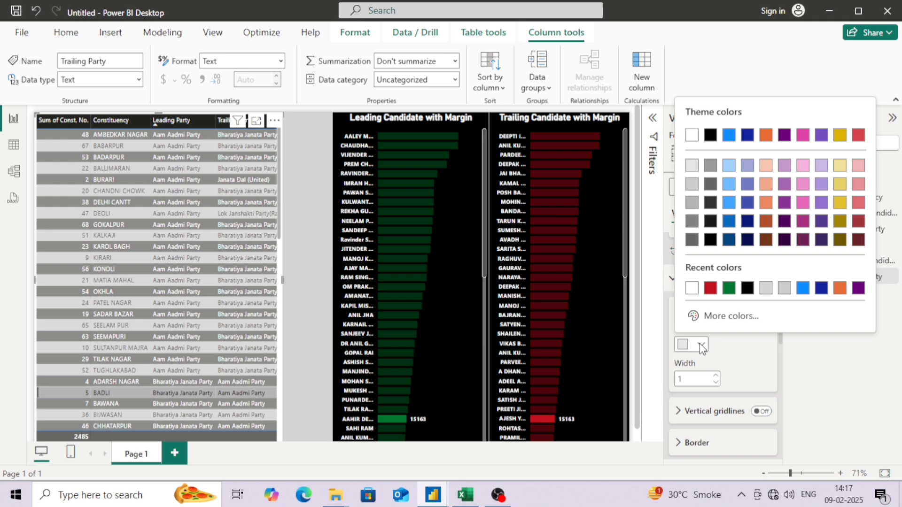
{"action": "left_click", "coordinate": [707, 315]}
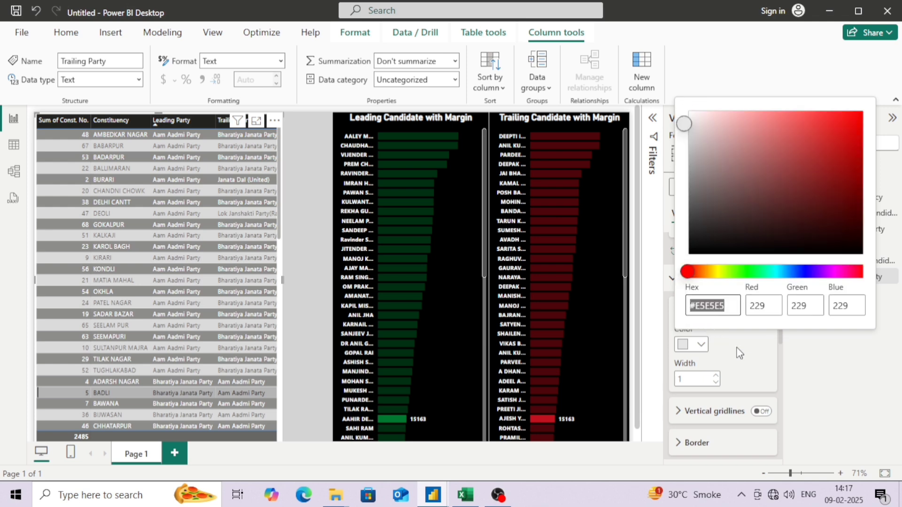
{"action": "left_click", "coordinate": [733, 308]}
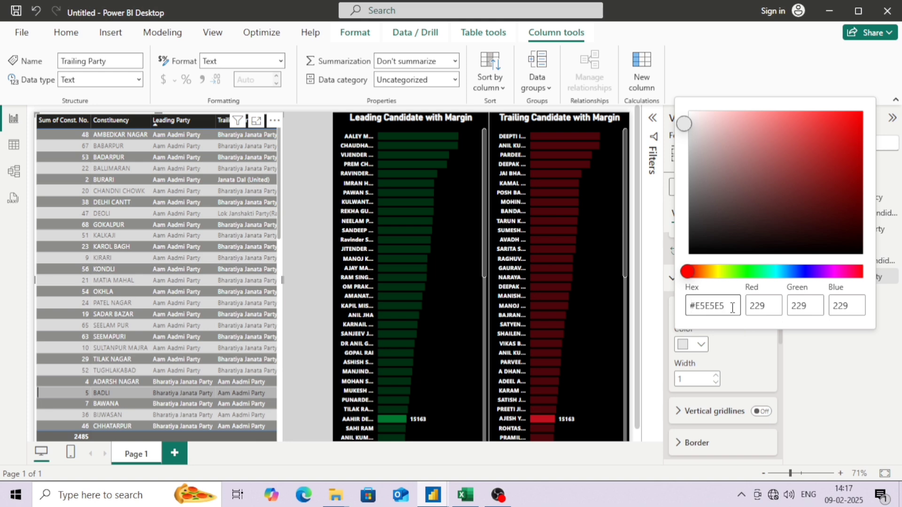
{"action": "key", "text": "BackSpace"}
{"action": "type", "text": "3"}
{"action": "key", "text": "Left"}
{"action": "key", "text": "Left"}
{"action": "type", "text": "3"}
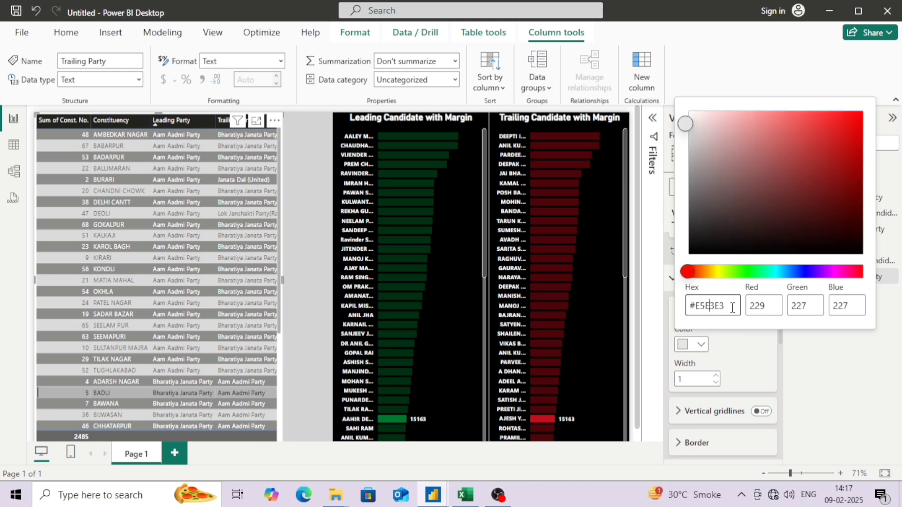
{"action": "key", "text": "Left"}
{"action": "key", "text": "Left"}
{"action": "key", "text": "Left"}
{"action": "key", "text": "BackSpace"}
{"action": "type", "text": "3"}
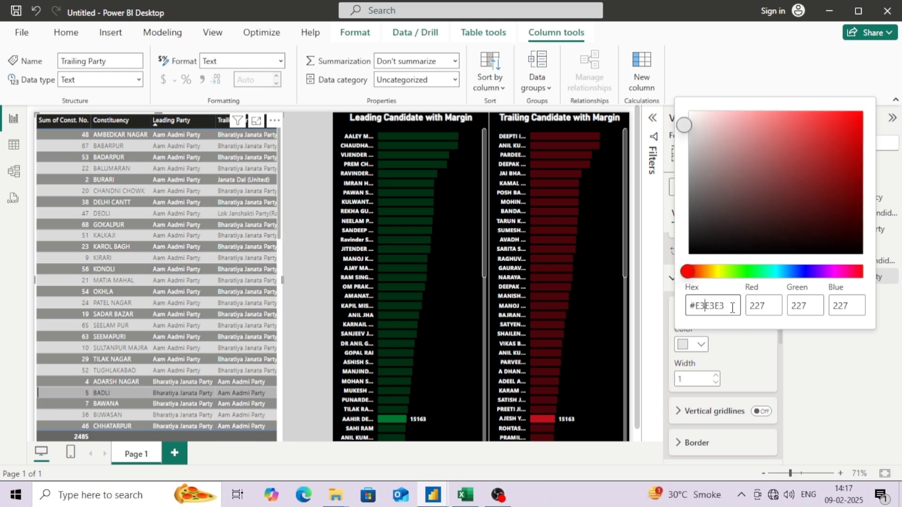
{"action": "left_click", "coordinate": [733, 354]}
Step: Set the table's grid border color to white for all sections
{"action": "scroll", "coordinate": [719, 359], "scroll_direction": "down", "scroll_amount": 2}
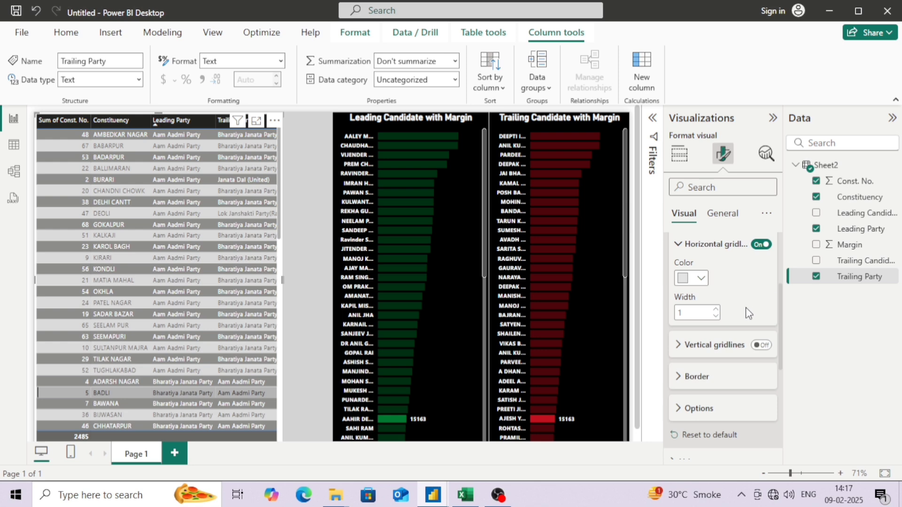
{"action": "left_click", "coordinate": [686, 378]}
{"action": "scroll", "coordinate": [688, 378], "scroll_direction": "down", "scroll_amount": 4}
{"action": "left_click", "coordinate": [701, 387]}
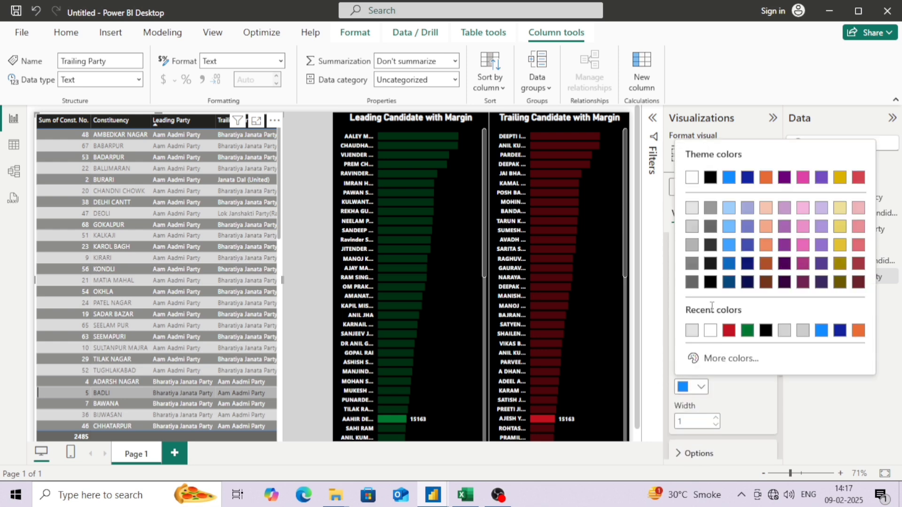
{"action": "left_click", "coordinate": [710, 331]}
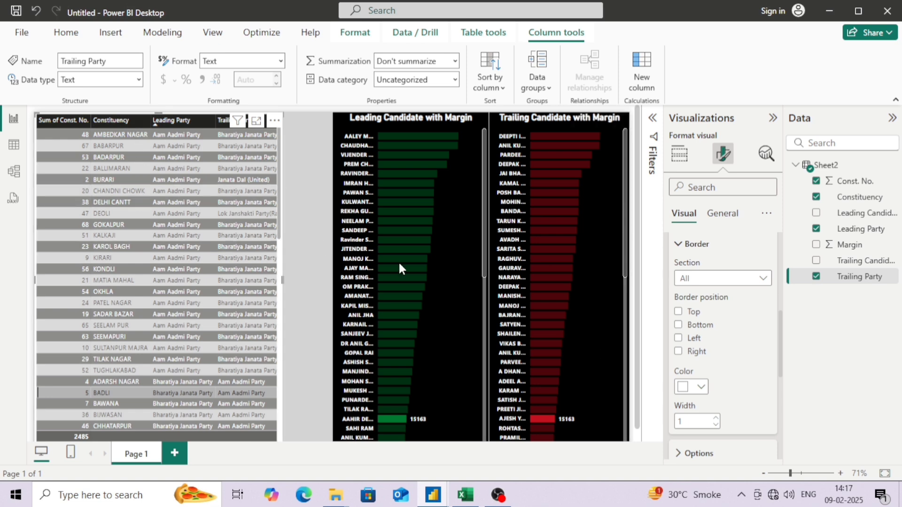
{"action": "scroll", "coordinate": [681, 301], "scroll_direction": "down", "scroll_amount": 3}
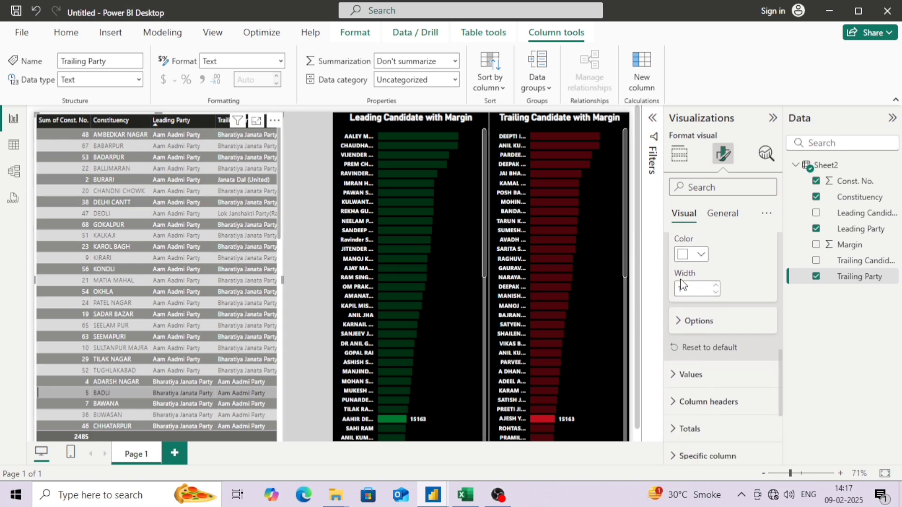
{"action": "scroll", "coordinate": [681, 283], "scroll_direction": "up", "scroll_amount": 5}
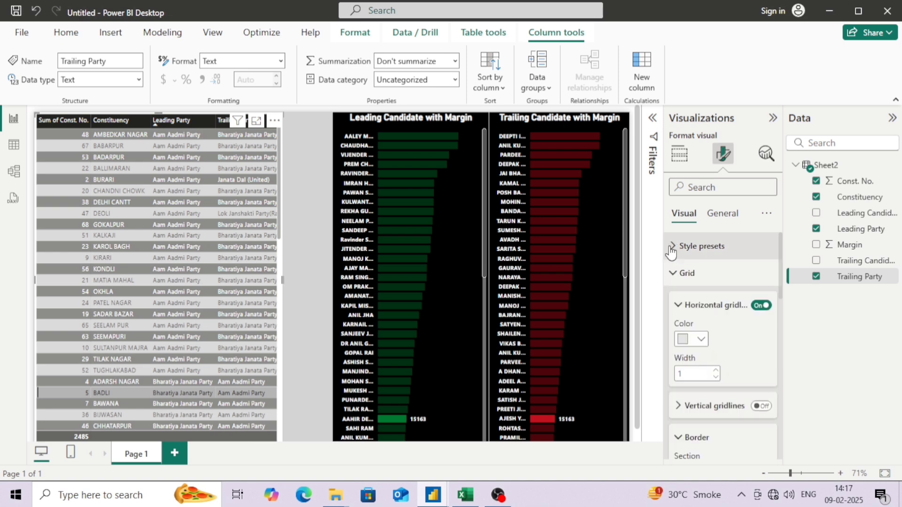
Step: Make the text of the table's values bold
{"action": "left_click", "coordinate": [680, 272]}
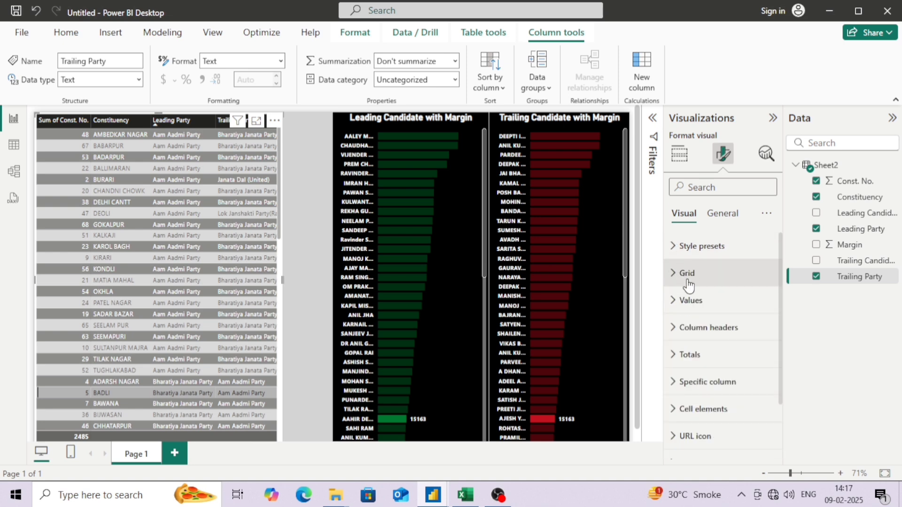
{"action": "left_click", "coordinate": [702, 308]}
{"action": "scroll", "coordinate": [723, 345], "scroll_direction": "down", "scroll_amount": 2}
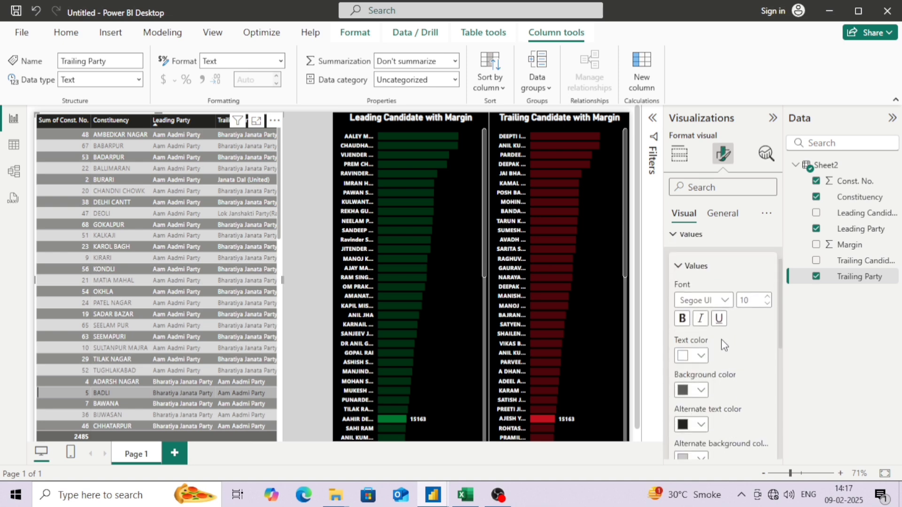
{"action": "left_click", "coordinate": [682, 320]}
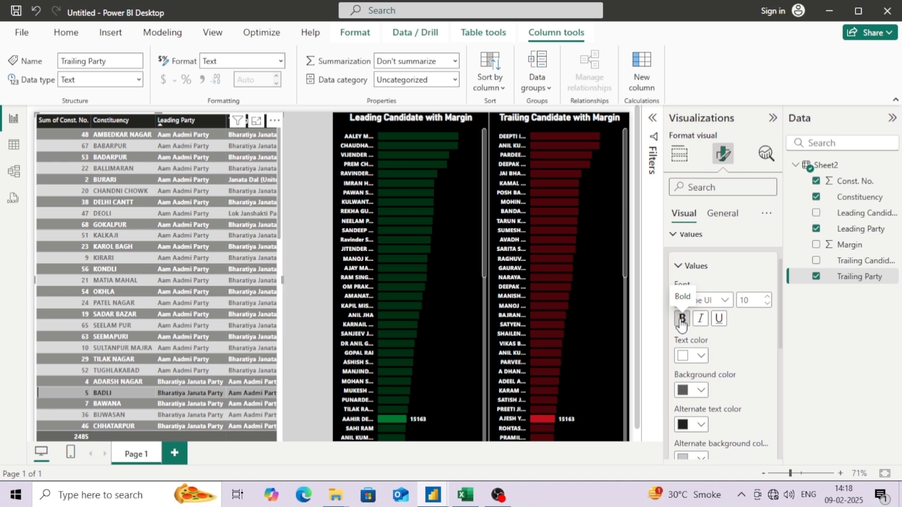
Step: Center-align the table's column headers
{"action": "scroll", "coordinate": [734, 317], "scroll_direction": "down", "scroll_amount": 4}
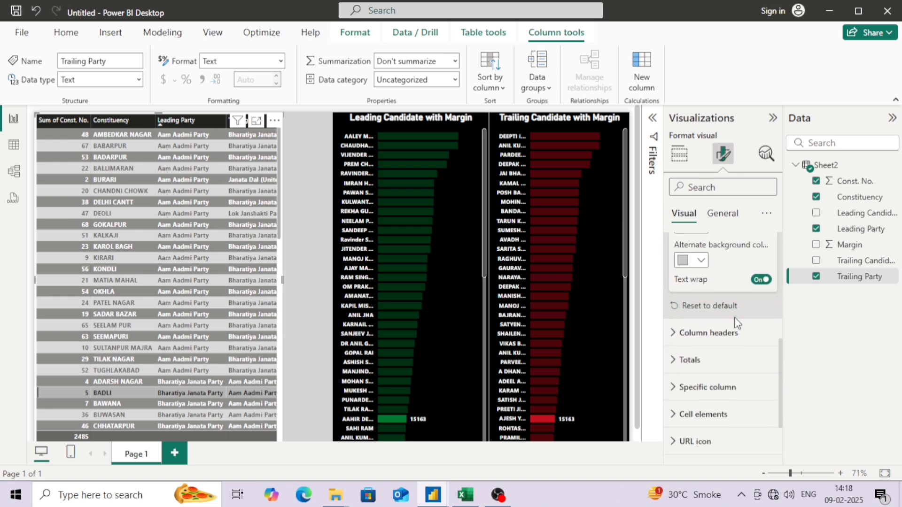
{"action": "left_click", "coordinate": [693, 334]}
{"action": "scroll", "coordinate": [695, 348], "scroll_direction": "down", "scroll_amount": 2}
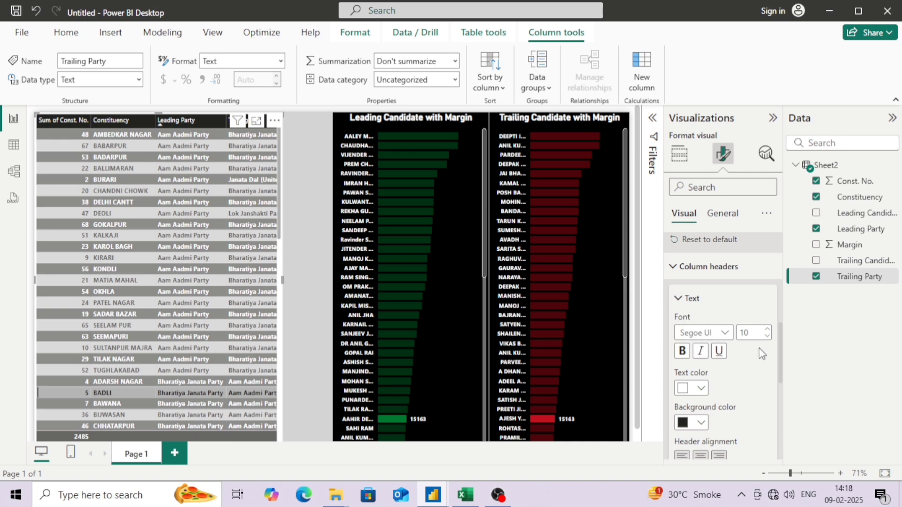
{"action": "scroll", "coordinate": [760, 350], "scroll_direction": "down", "scroll_amount": 2}
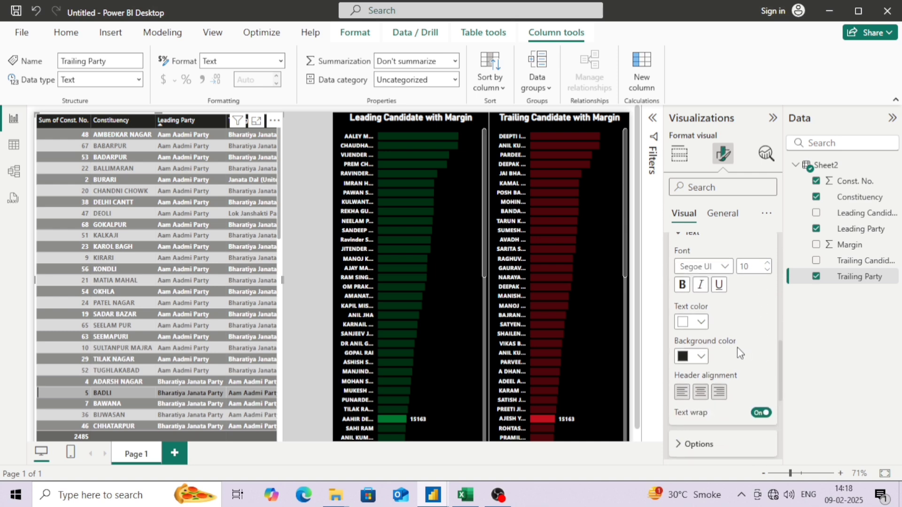
{"action": "left_click", "coordinate": [701, 397]}
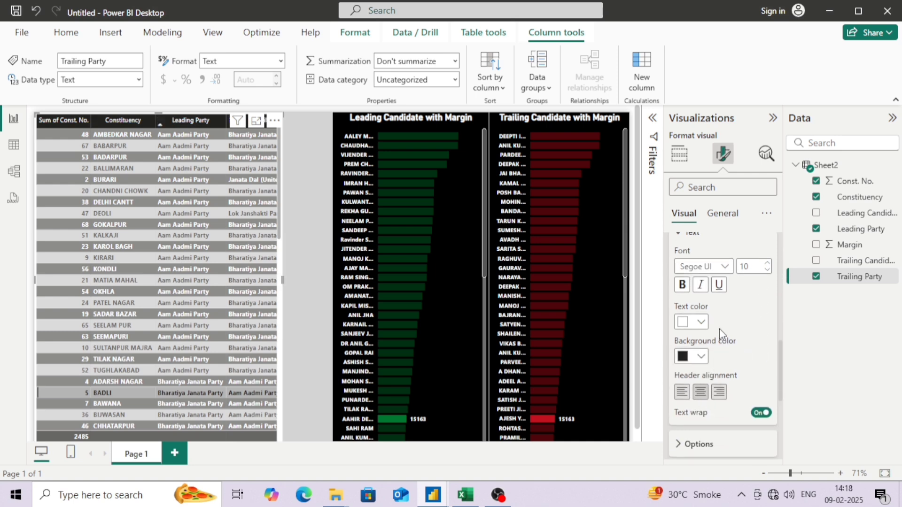
Step: Turn off the totals row of the constituency table
{"action": "scroll", "coordinate": [720, 328], "scroll_direction": "down", "scroll_amount": 4}
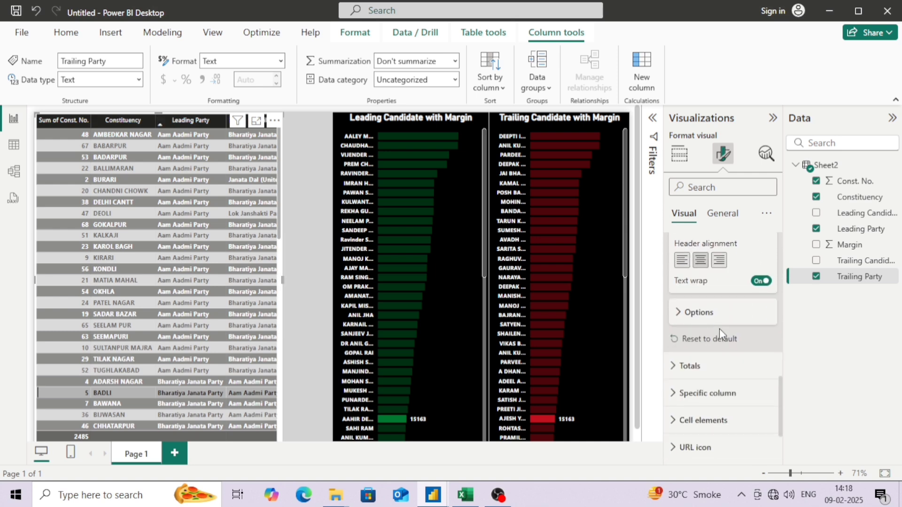
{"action": "left_click", "coordinate": [690, 365]}
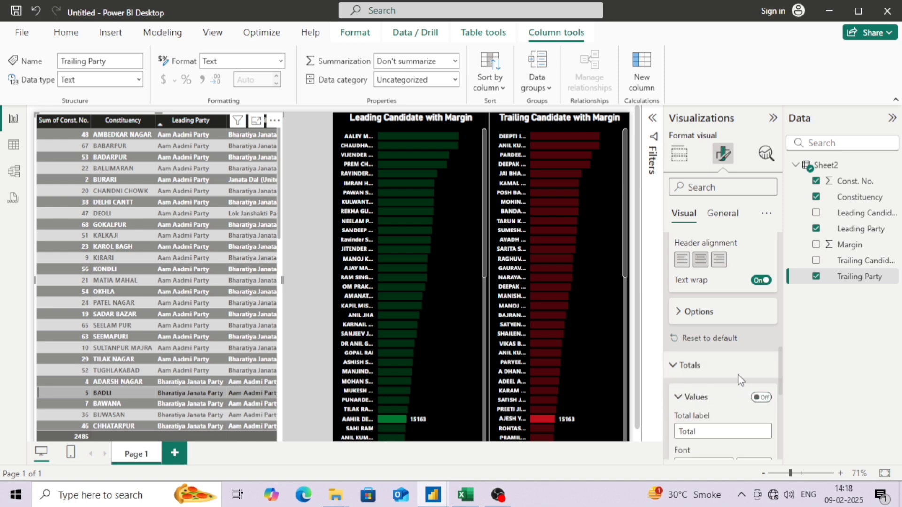
{"action": "left_click", "coordinate": [687, 366]}
Step: Center-align the values of the Sum of Const. No., Constituency, Leading Party and Trailing Party columns individually
{"action": "scroll", "coordinate": [696, 366], "scroll_direction": "down", "scroll_amount": 2}
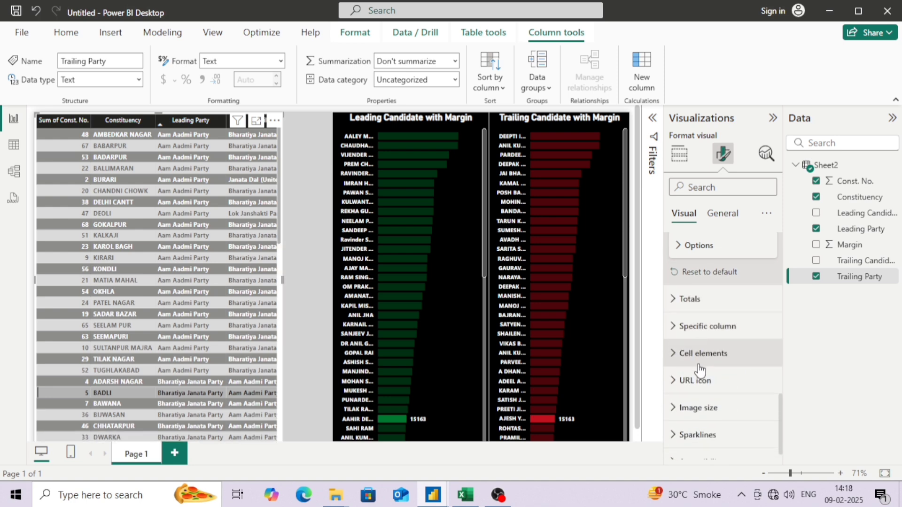
{"action": "left_click", "coordinate": [699, 324]}
{"action": "scroll", "coordinate": [709, 328], "scroll_direction": "down", "scroll_amount": 4}
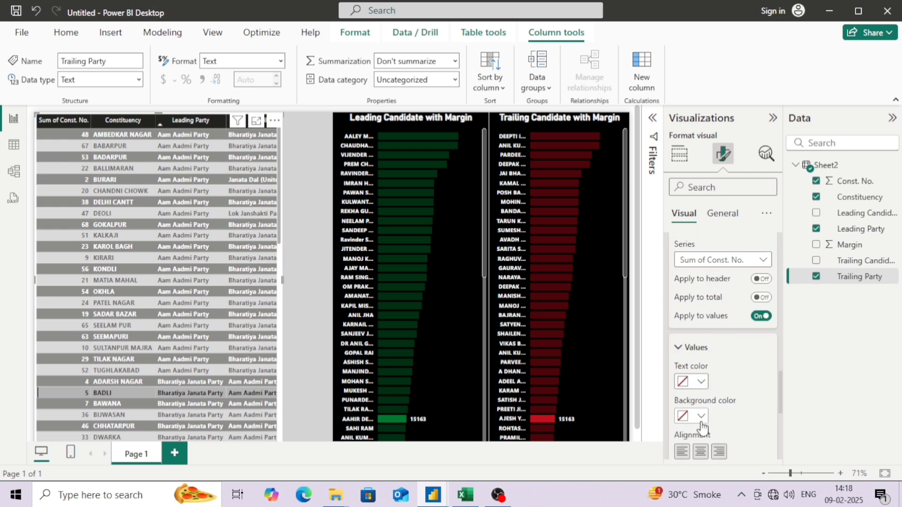
{"action": "left_click", "coordinate": [700, 451]}
{"action": "left_click", "coordinate": [735, 270]}
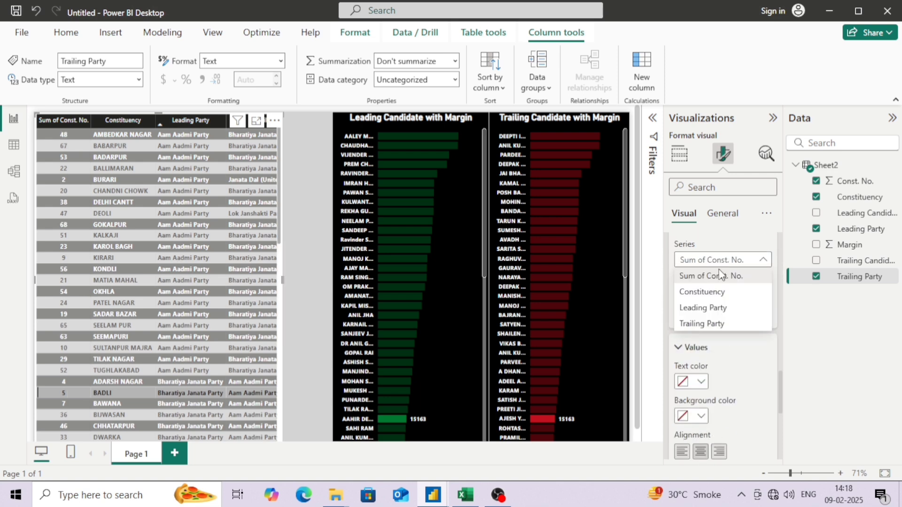
{"action": "left_click", "coordinate": [715, 291]}
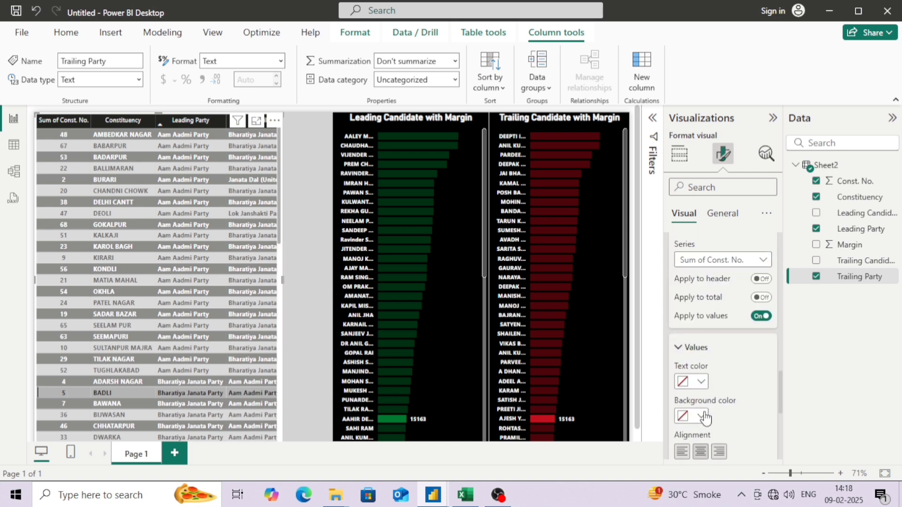
{"action": "left_click", "coordinate": [722, 262]}
{"action": "left_click", "coordinate": [714, 308]}
{"action": "left_click", "coordinate": [761, 315]}
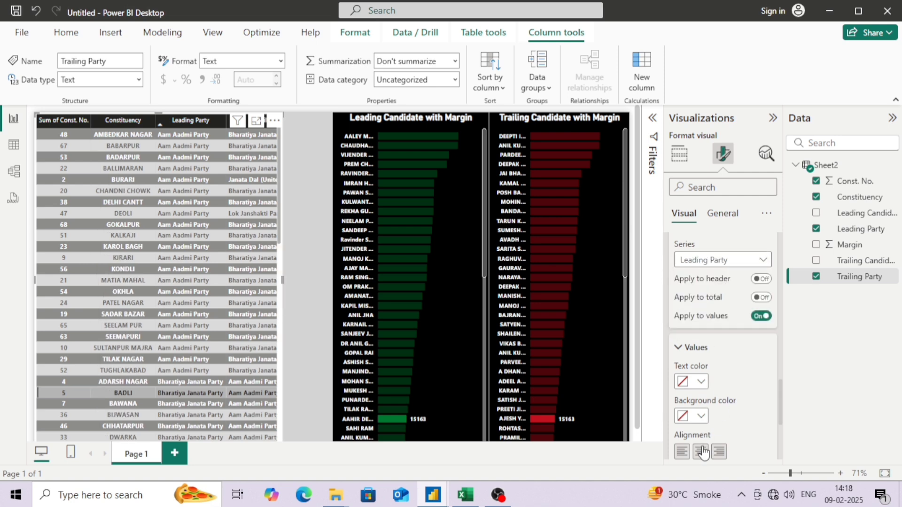
{"action": "left_click", "coordinate": [707, 260]}
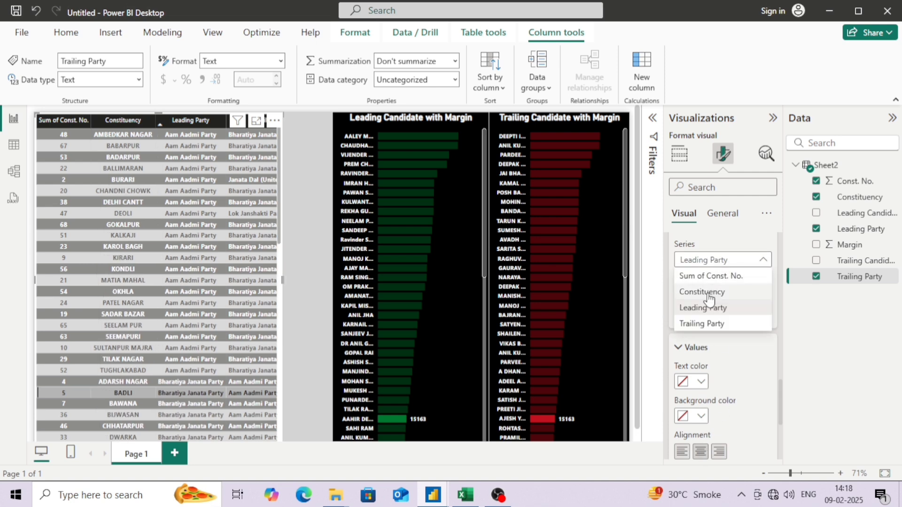
{"action": "left_click", "coordinate": [702, 323]}
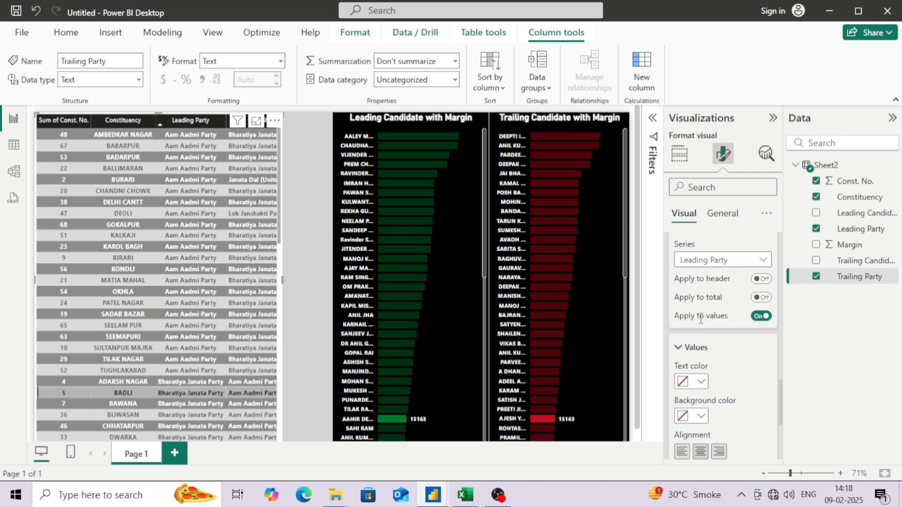
{"action": "left_click", "coordinate": [707, 453]}
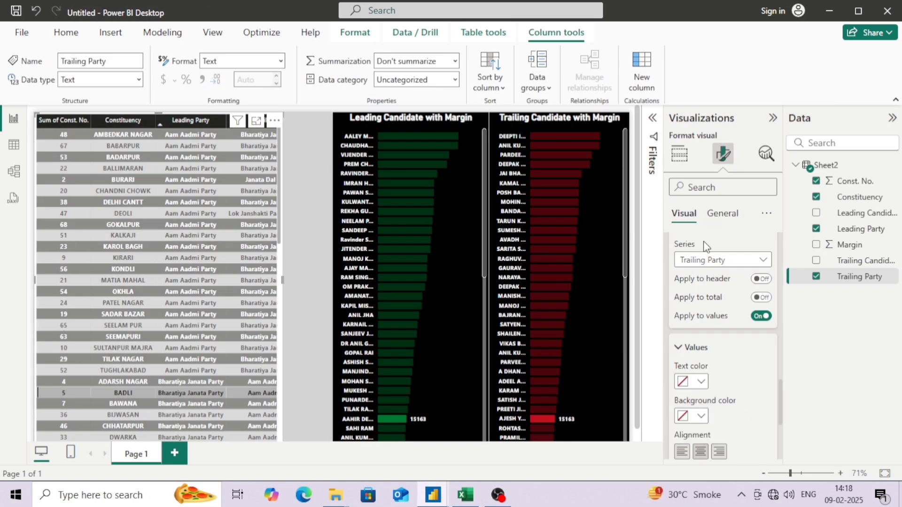
Step: Rename the table's Sum of Const. No. column to Const. No. for this visual
{"action": "scroll", "coordinate": [695, 235], "scroll_direction": "up", "scroll_amount": 8}
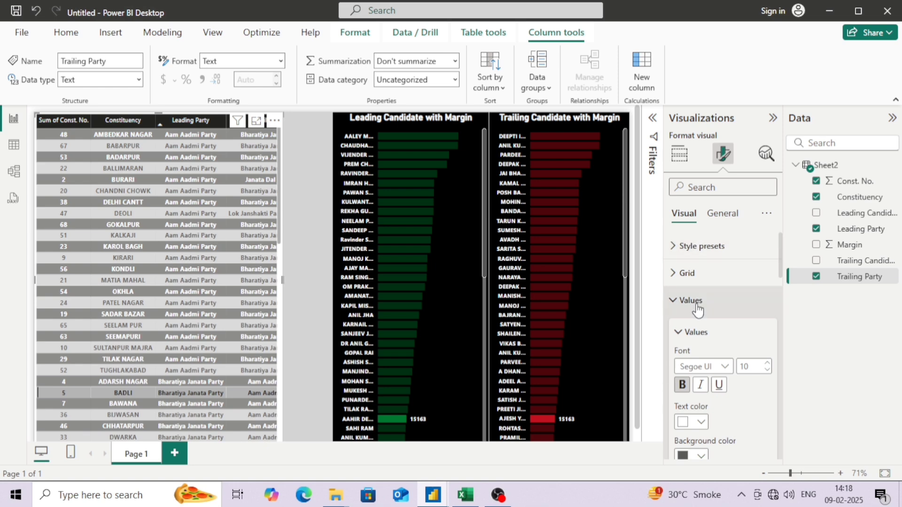
{"action": "left_click", "coordinate": [678, 155]}
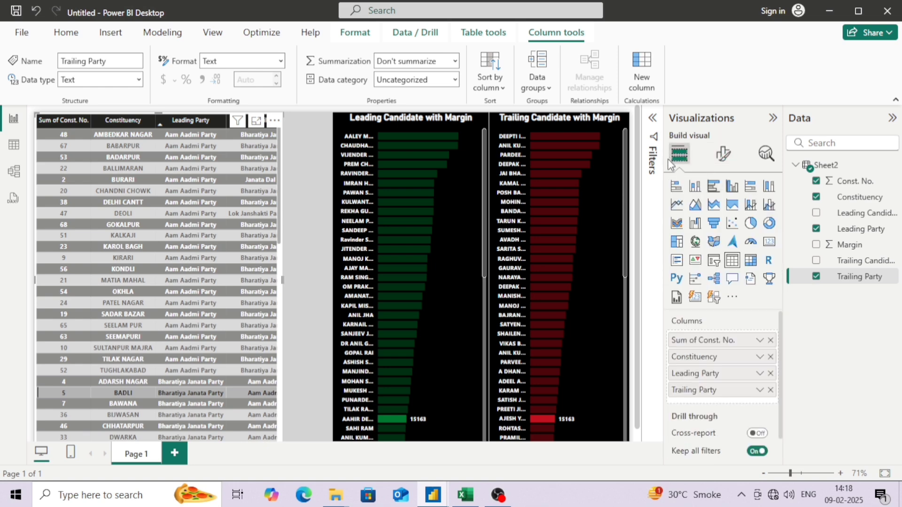
{"action": "right_click", "coordinate": [727, 343]}
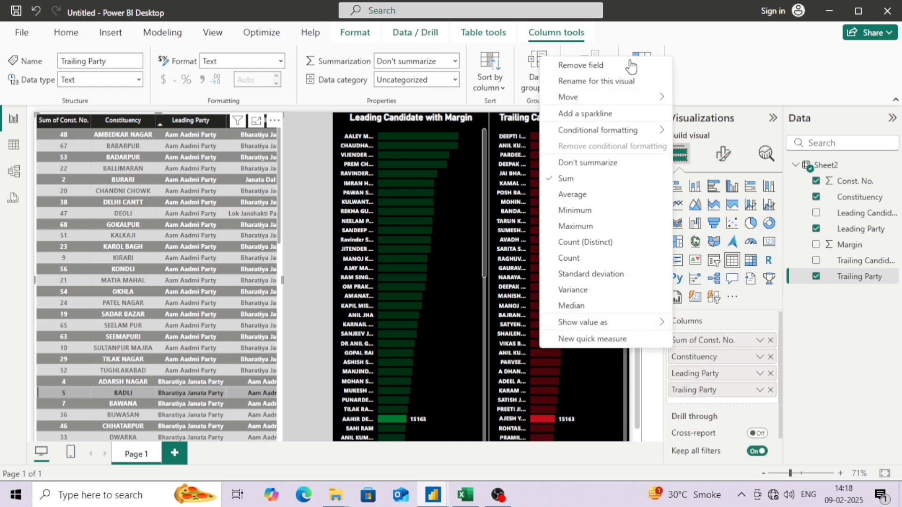
{"action": "left_click", "coordinate": [608, 82]}
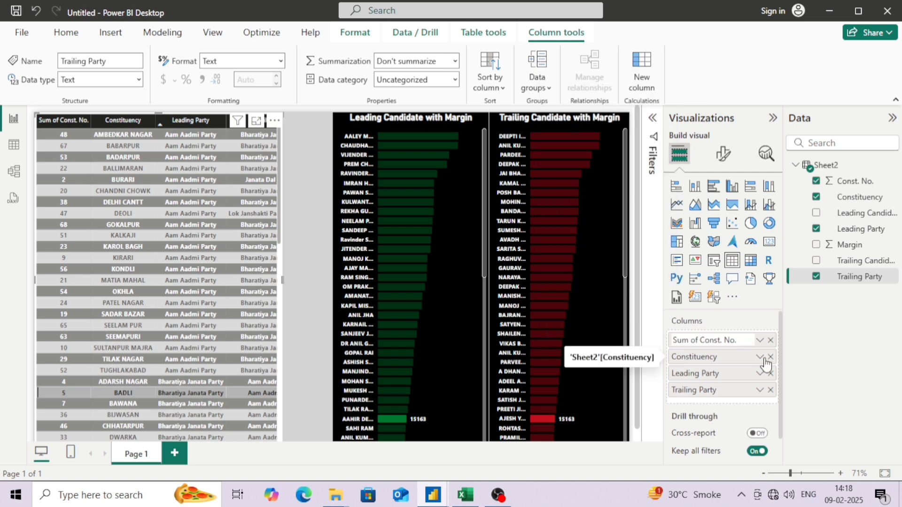
{"action": "key", "text": "BackSpace"}
{"action": "key", "text": "BackSpace"}
{"action": "key", "text": "BackSpace"}
{"action": "key", "text": "BackSpace"}
{"action": "key", "text": "BackSpace"}
{"action": "key", "text": "BackSpace"}
{"action": "key", "text": "BackSpace"}
{"action": "key", "text": "Return"}
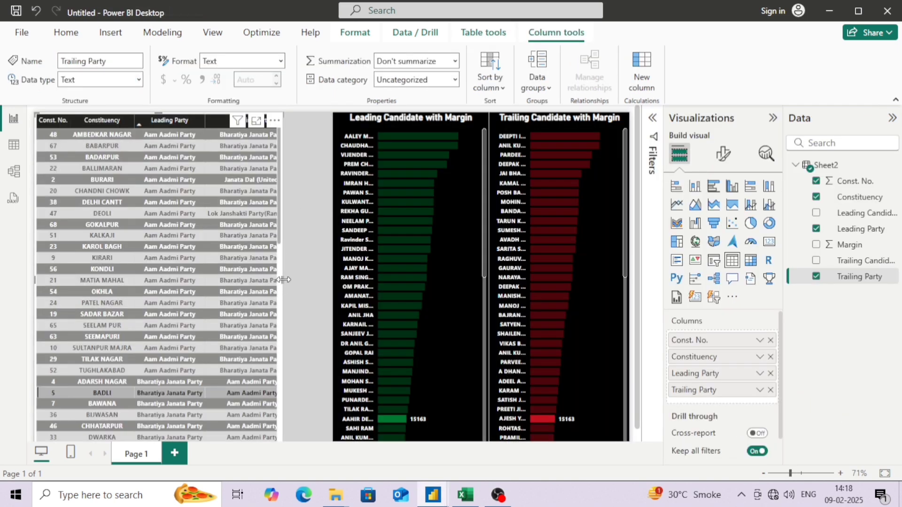
Step: Widen the constituency table, shrink its height so it occupies the page's lower part, and sort it by Const. No. ascending
{"action": "mouse_move", "coordinate": [284, 280]}
{"action": "left_mouse_down"}
{"action": "mouse_move", "coordinate": [329, 281]}
{"action": "mouse_move", "coordinate": [301, 280]}
{"action": "left_mouse_up"}
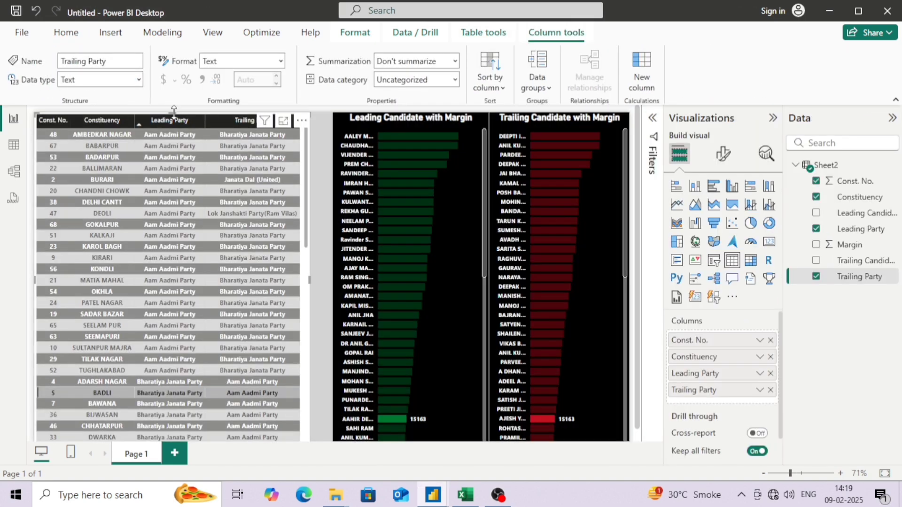
{"action": "left_click_drag", "start_coordinate": [173, 111], "coordinate": [174, 311]}
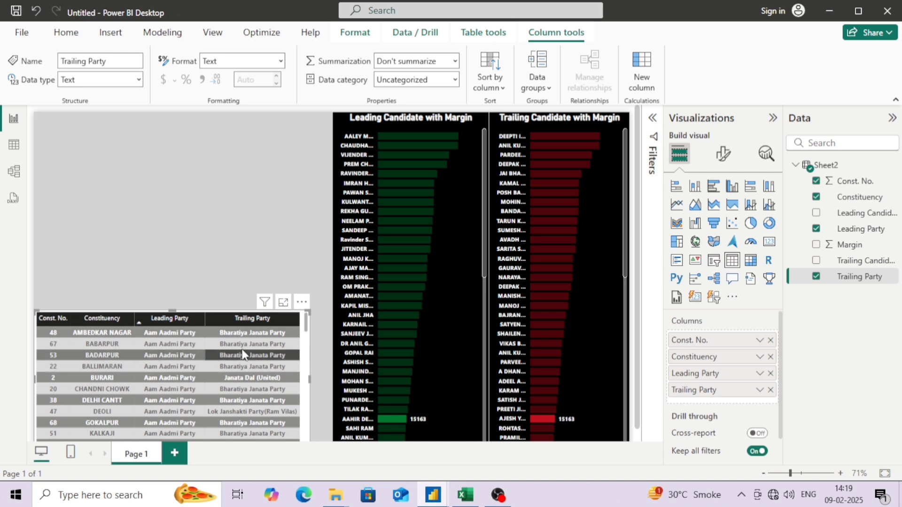
{"action": "scroll", "coordinate": [235, 371], "scroll_direction": "down", "scroll_amount": 8}
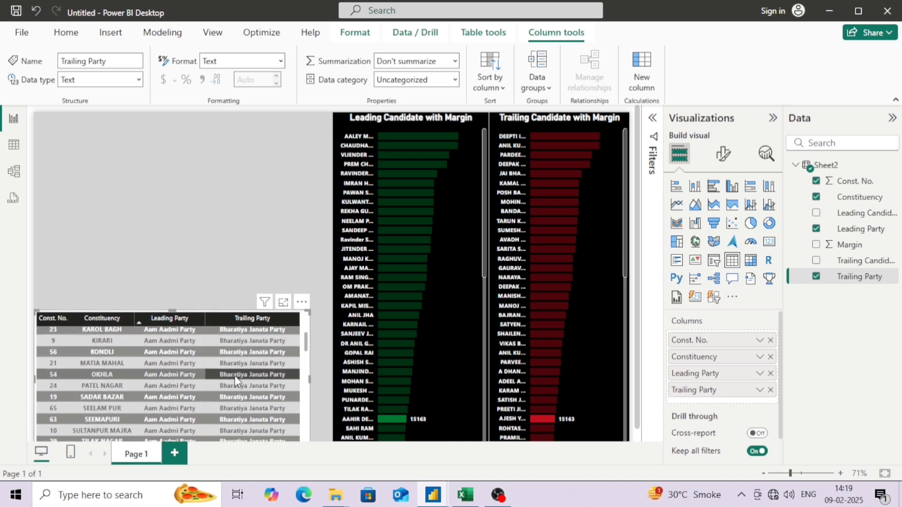
{"action": "left_click", "coordinate": [51, 320]}
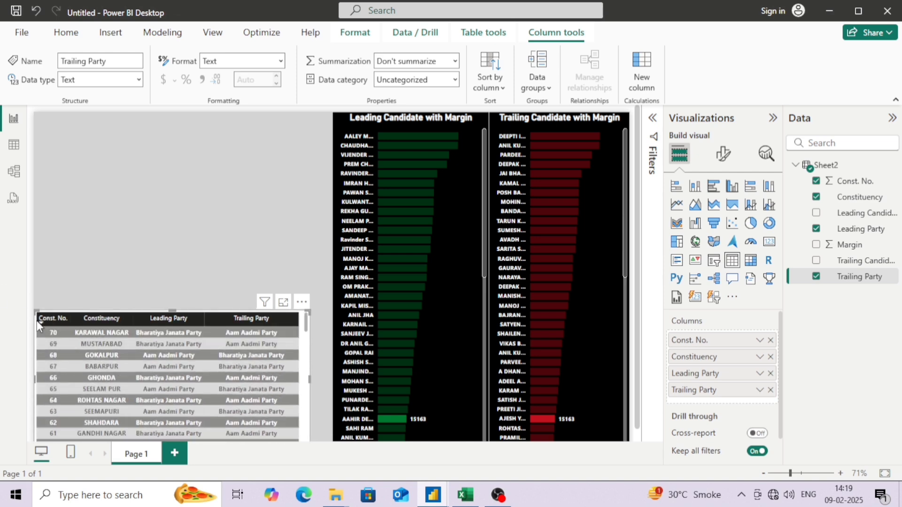
{"action": "left_click", "coordinate": [57, 321]}
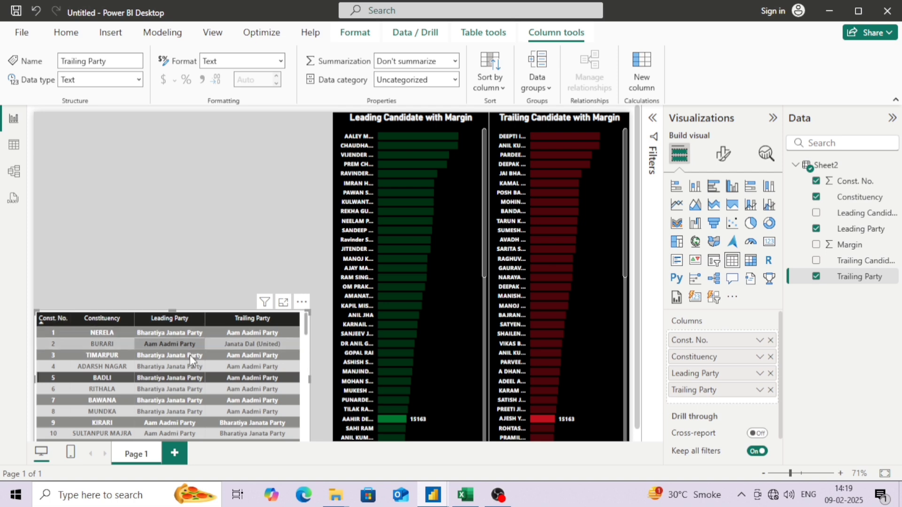
Step: Extend the constituency table to the edge of the leading candidate chart and widen its Leading Party and Trailing Party columns to fill it
{"action": "mouse_move", "coordinate": [309, 378]}
{"action": "left_mouse_down"}
{"action": "mouse_move", "coordinate": [298, 376]}
{"action": "mouse_move", "coordinate": [323, 379]}
{"action": "mouse_move", "coordinate": [310, 376]}
{"action": "left_mouse_up"}
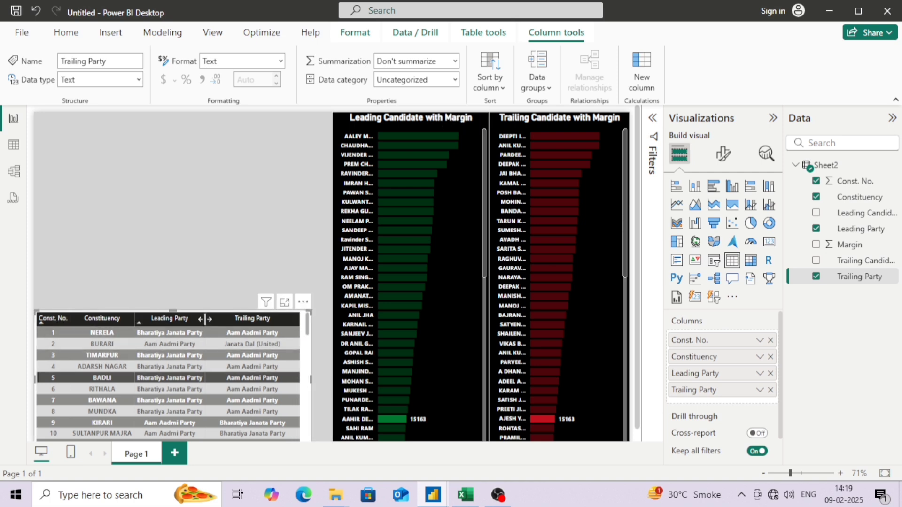
{"action": "left_click_drag", "start_coordinate": [204, 320], "coordinate": [235, 319]}
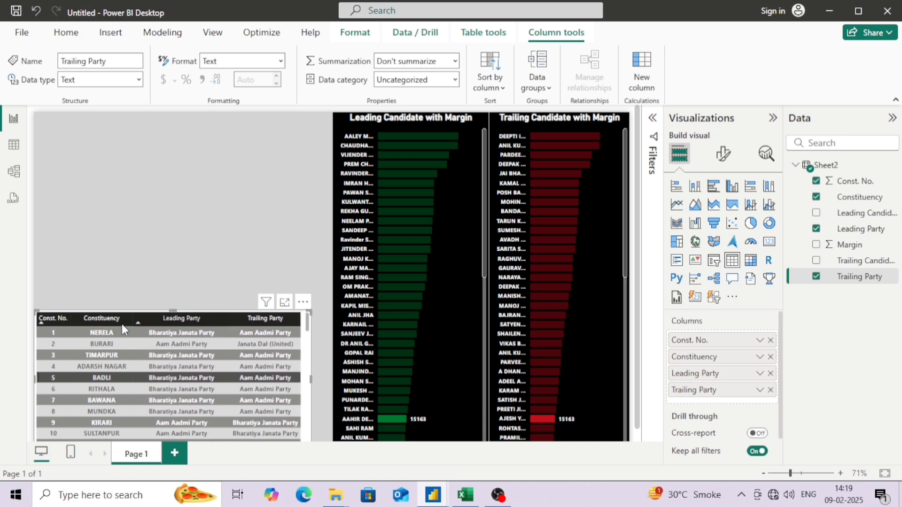
{"action": "left_click", "coordinate": [292, 324]}
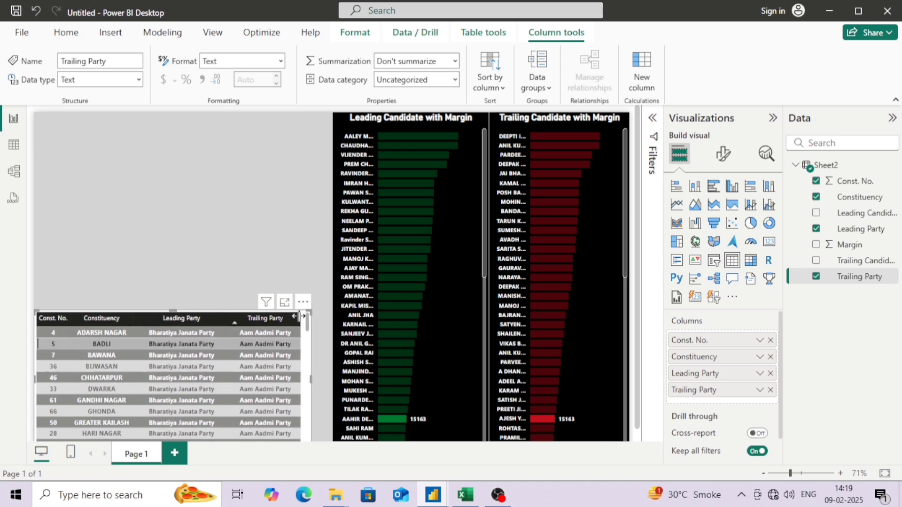
{"action": "left_click_drag", "start_coordinate": [298, 316], "coordinate": [307, 316]}
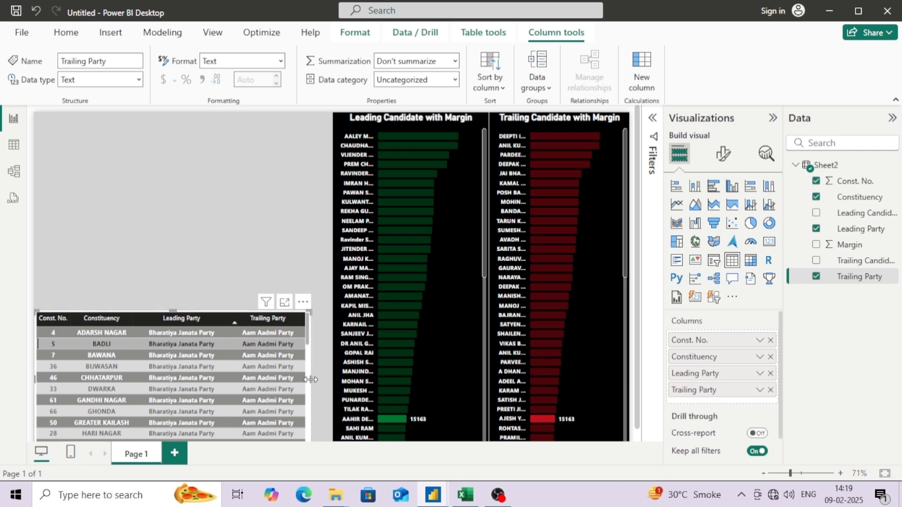
{"action": "left_click_drag", "start_coordinate": [310, 379], "coordinate": [330, 379]}
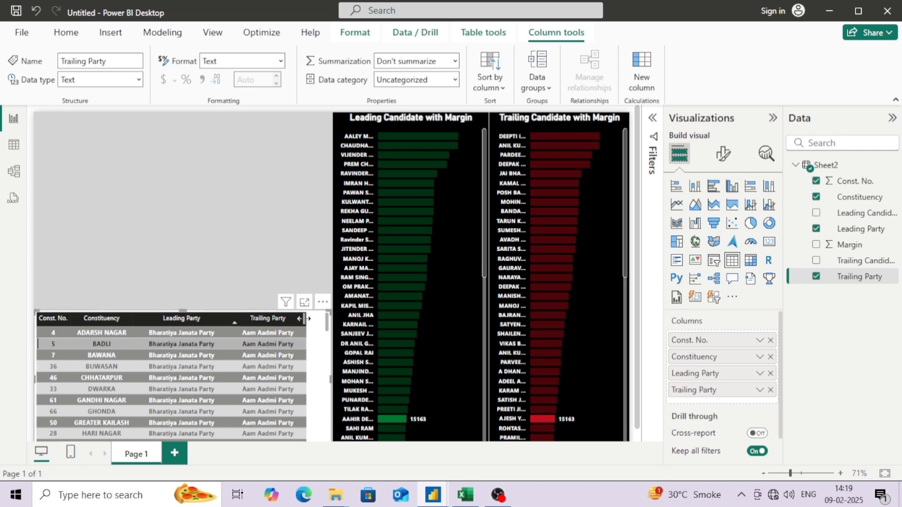
{"action": "left_click_drag", "start_coordinate": [304, 318], "coordinate": [325, 321]}
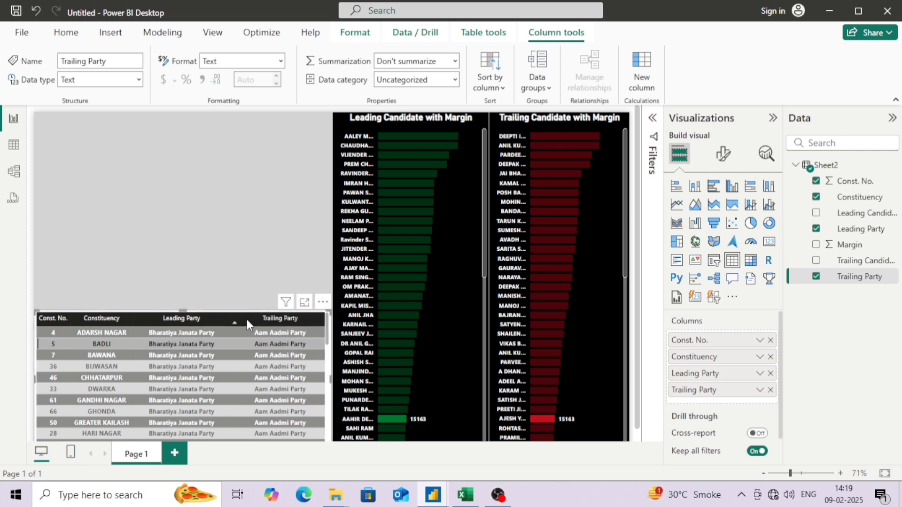
{"action": "mouse_move", "coordinate": [232, 319]}
{"action": "left_mouse_down"}
{"action": "mouse_move", "coordinate": [249, 318]}
{"action": "mouse_move", "coordinate": [231, 319]}
{"action": "left_mouse_up"}
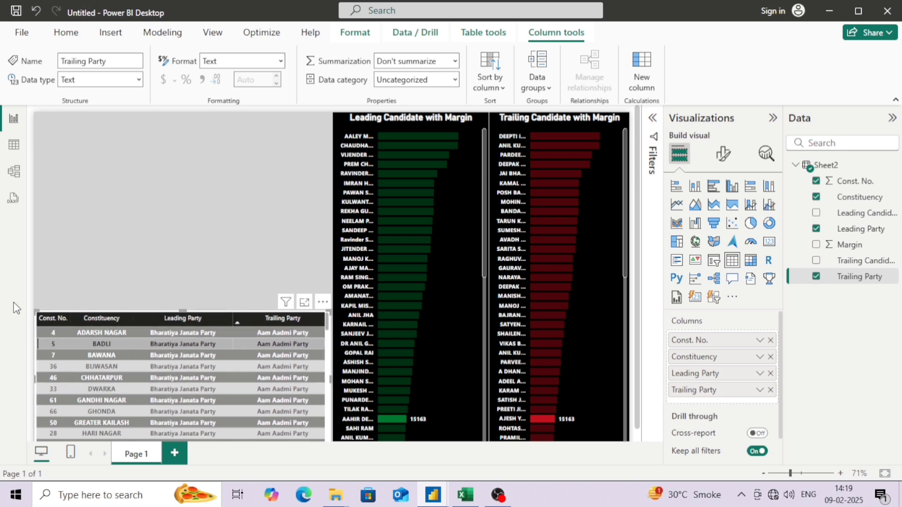
Step: Sort the constituency table by Const. No. in ascending order and compare it with the table in the finished DELHI report
{"action": "left_click", "coordinate": [52, 316]}
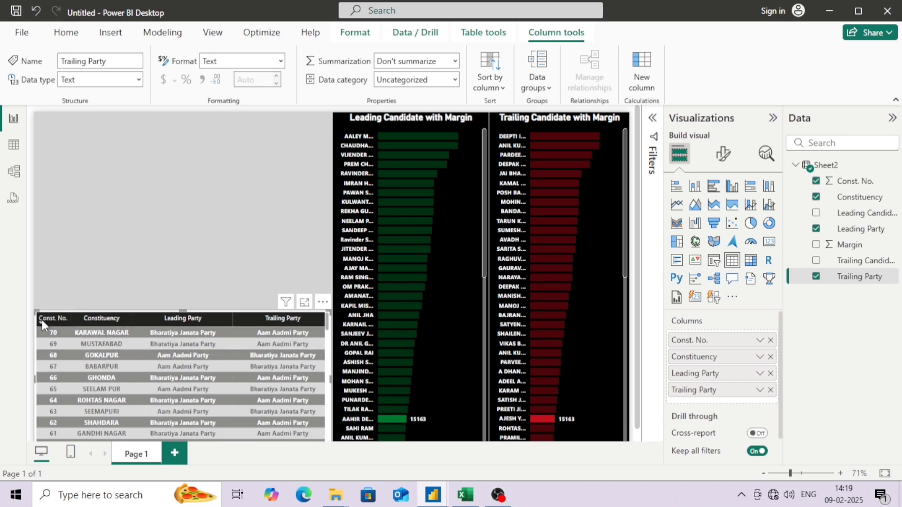
{"action": "left_click", "coordinate": [41, 320]}
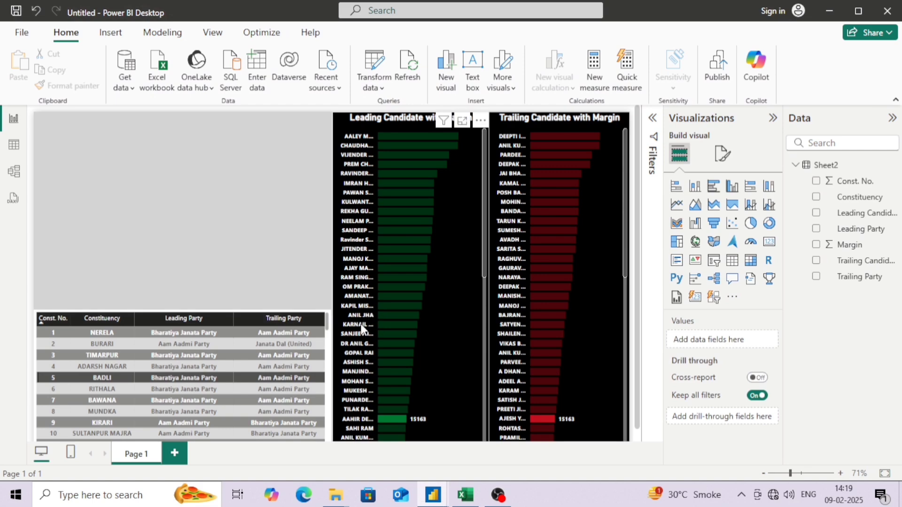
{"action": "scroll", "coordinate": [317, 354], "scroll_direction": "down", "scroll_amount": 5}
{"action": "scroll", "coordinate": [315, 348], "scroll_direction": "up", "scroll_amount": 5}
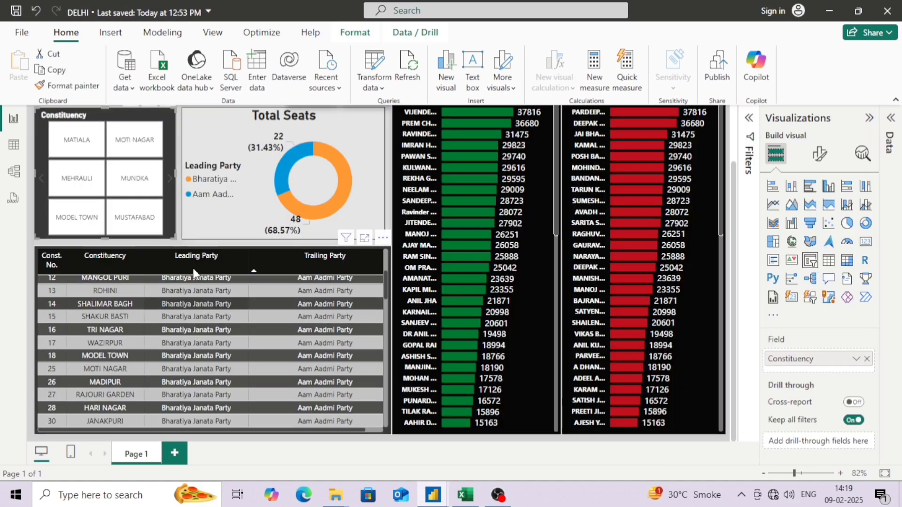
{"action": "scroll", "coordinate": [321, 296], "scroll_direction": "up", "scroll_amount": 5}
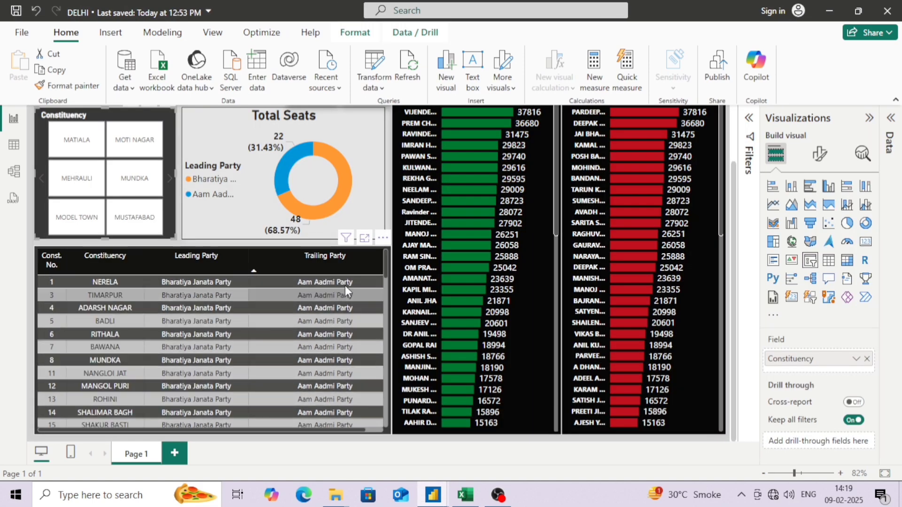
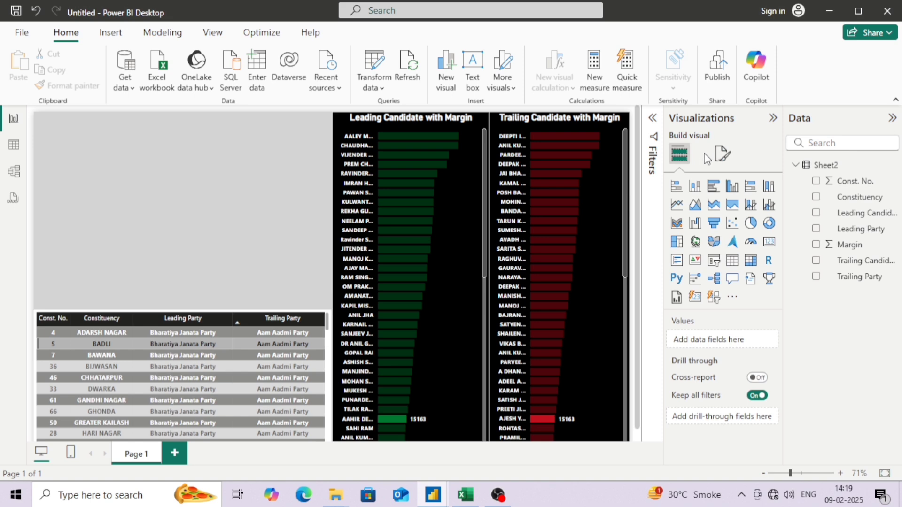
Step: Clear the cross-highlighting from both margin charts and leave no visual selected on the page
{"action": "left_click", "coordinate": [722, 153]}
{"action": "left_click", "coordinate": [679, 153]}
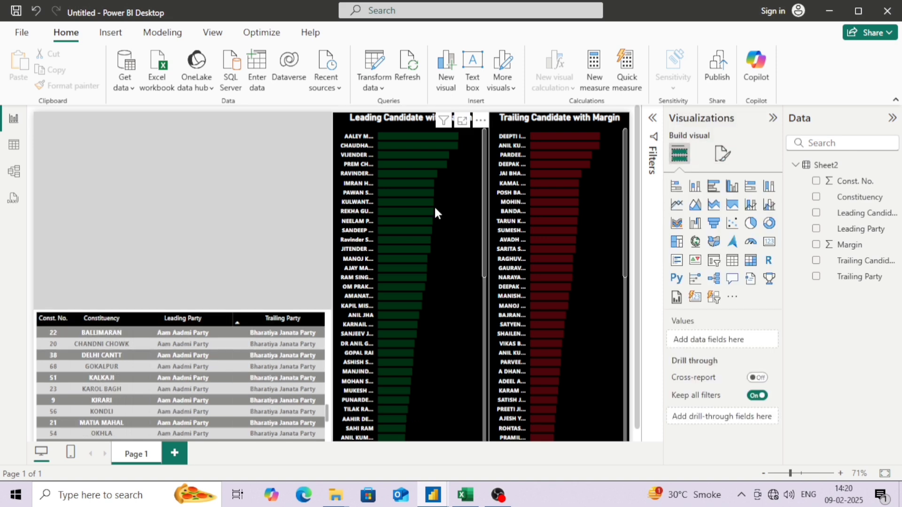
{"action": "left_click", "coordinate": [437, 217]}
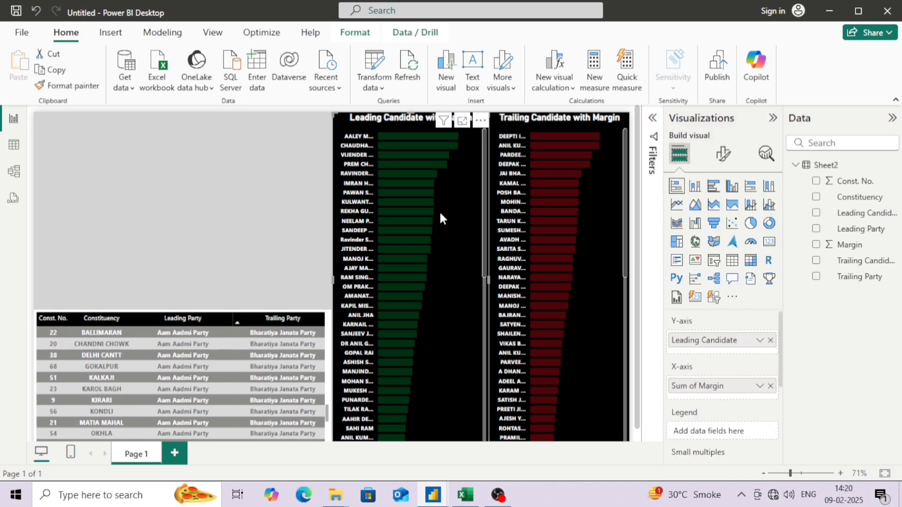
{"action": "left_click", "coordinate": [290, 168]}
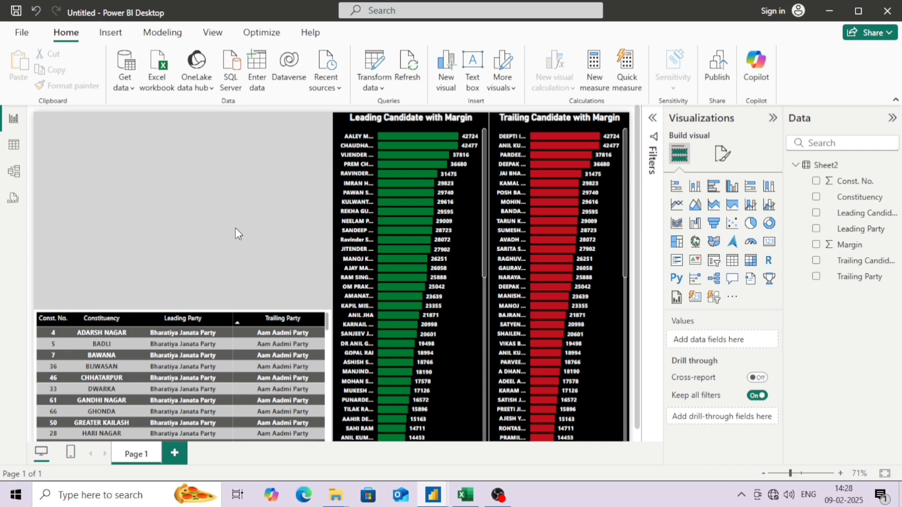
Step: Add a donut chart to the empty report area with Leading Party as legend and the count of Const. No. as values
{"action": "key", "text": "alt"}
{"action": "left_click", "coordinate": [432, 495]}
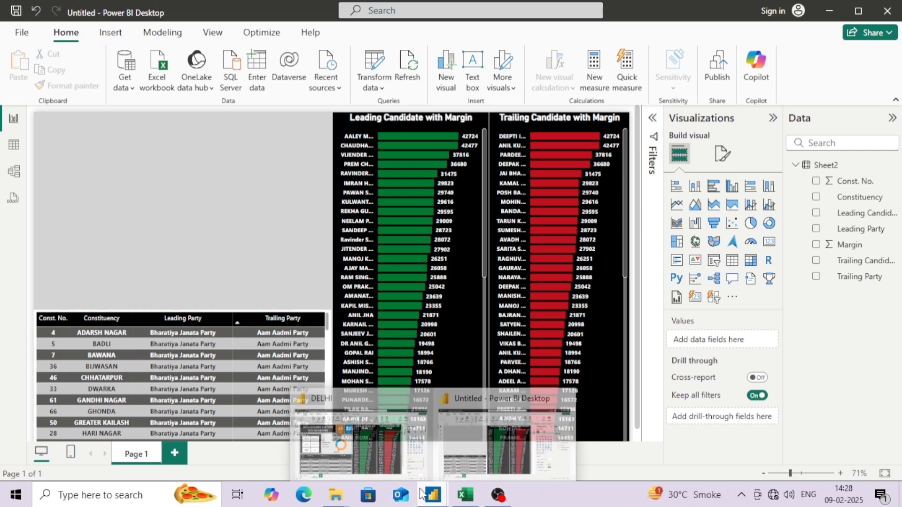
{"action": "left_click", "coordinate": [368, 449]}
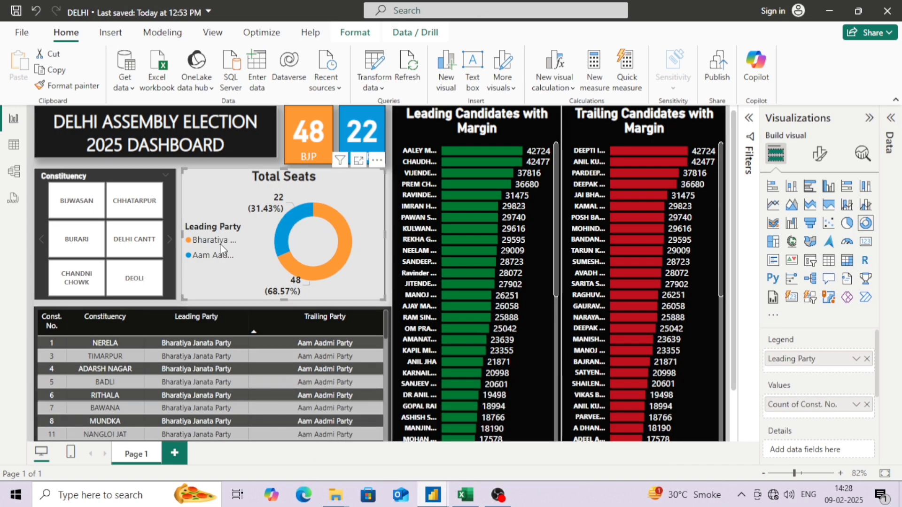
{"action": "key", "text": "alt+Tab"}
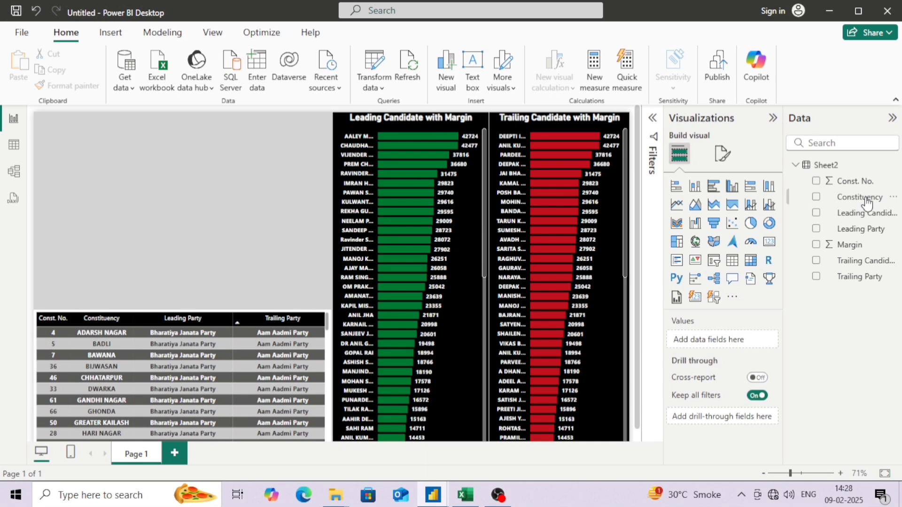
{"action": "left_click", "coordinate": [767, 224]}
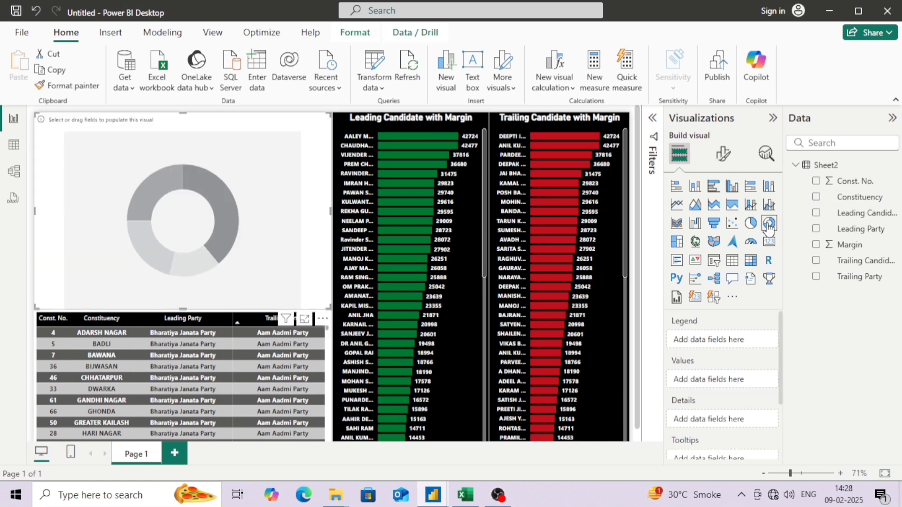
{"action": "left_click", "coordinate": [816, 229]}
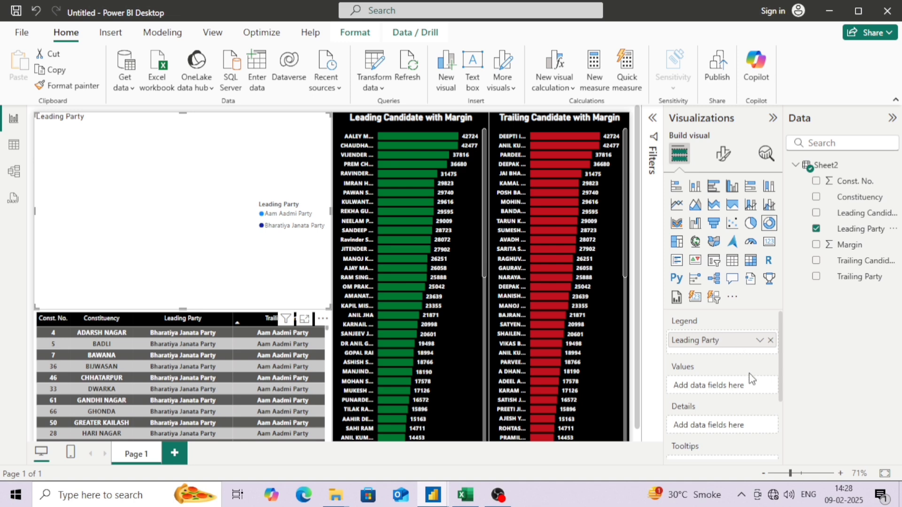
{"action": "left_click_drag", "start_coordinate": [846, 182], "coordinate": [739, 397]}
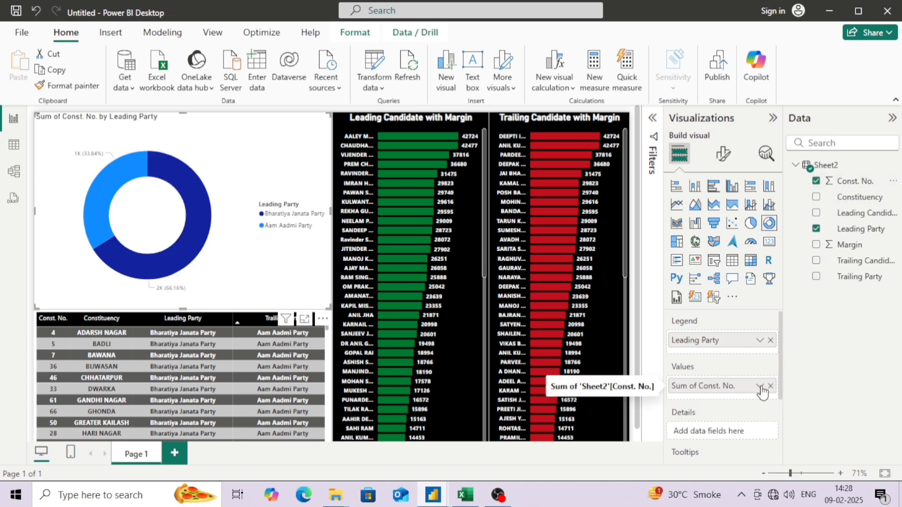
{"action": "left_click", "coordinate": [760, 386]}
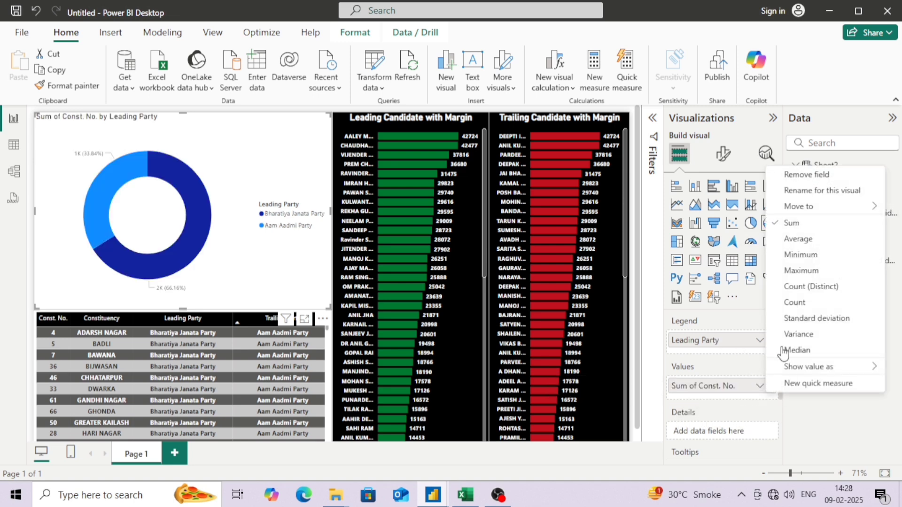
{"action": "left_click", "coordinate": [811, 302]}
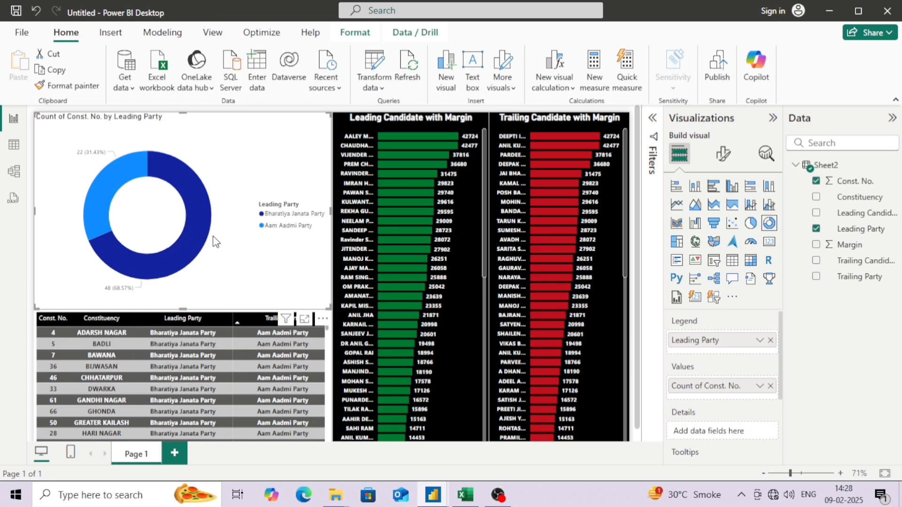
Step: Change the donut chart's title text to "Total Seats"
{"action": "left_click", "coordinate": [721, 156]}
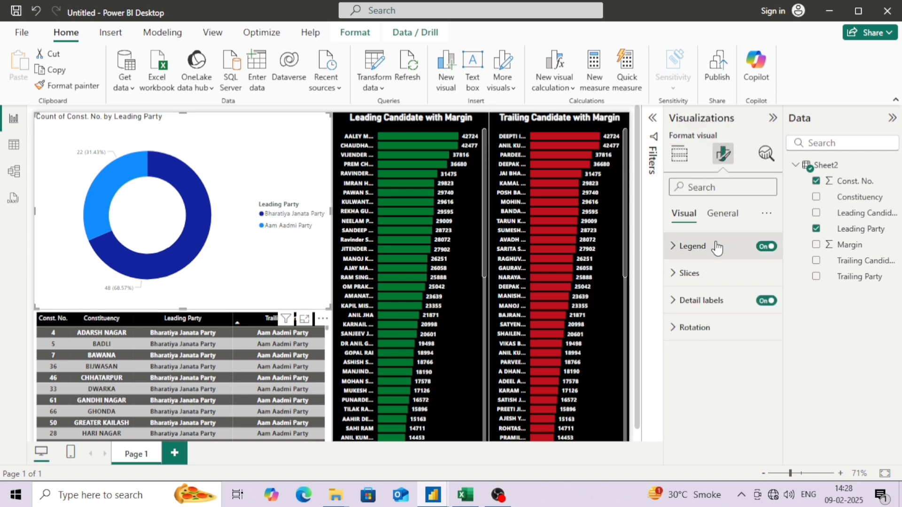
{"action": "left_click", "coordinate": [721, 226]}
{"action": "left_click", "coordinate": [710, 273]}
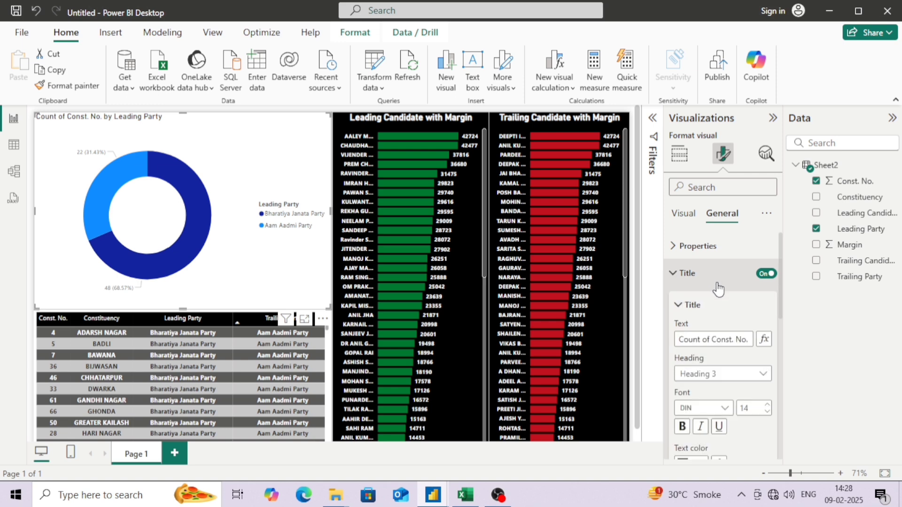
{"action": "left_click", "coordinate": [725, 333]}
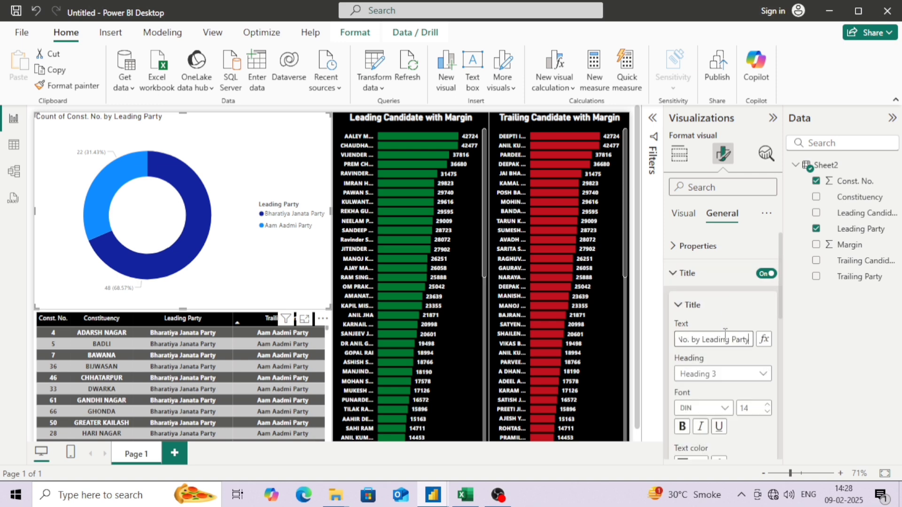
{"action": "key", "text": "ctrl+a"}
{"action": "key", "text": "BackSpace"}
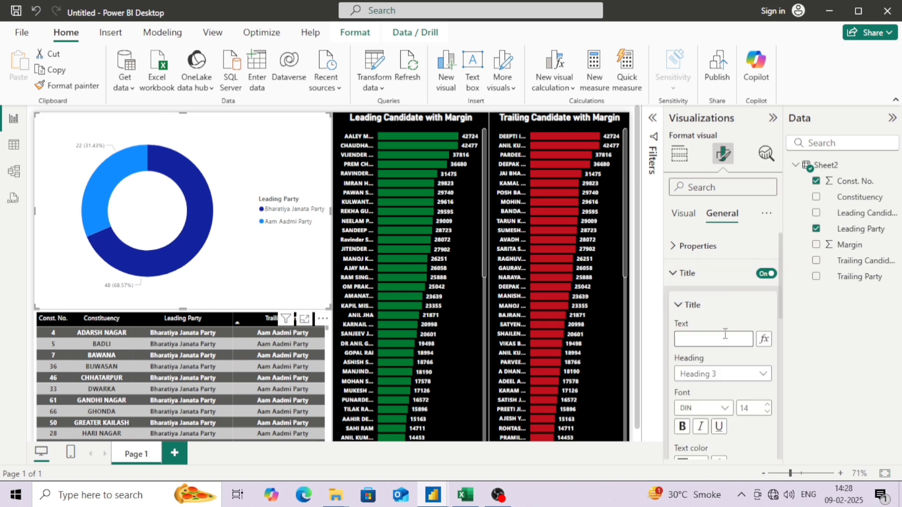
{"action": "type", "text": "Total Seats"}
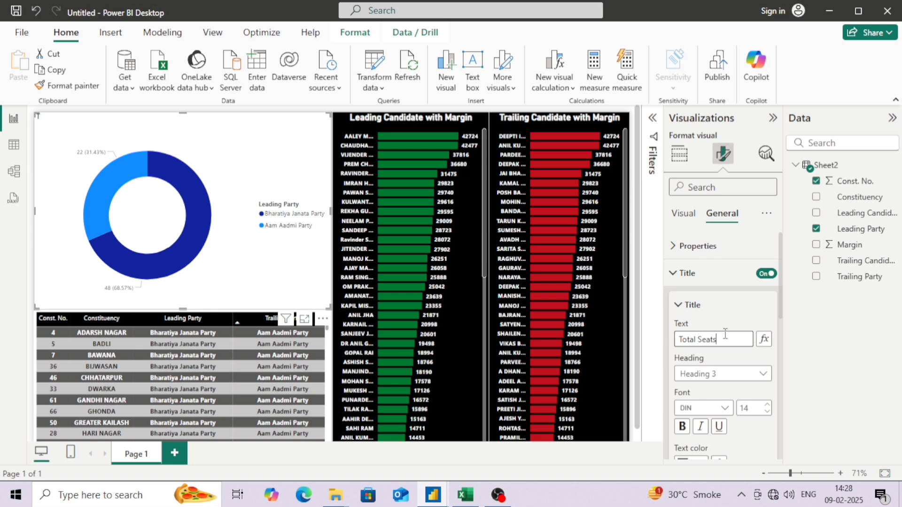
{"action": "key", "text": "Tab"}
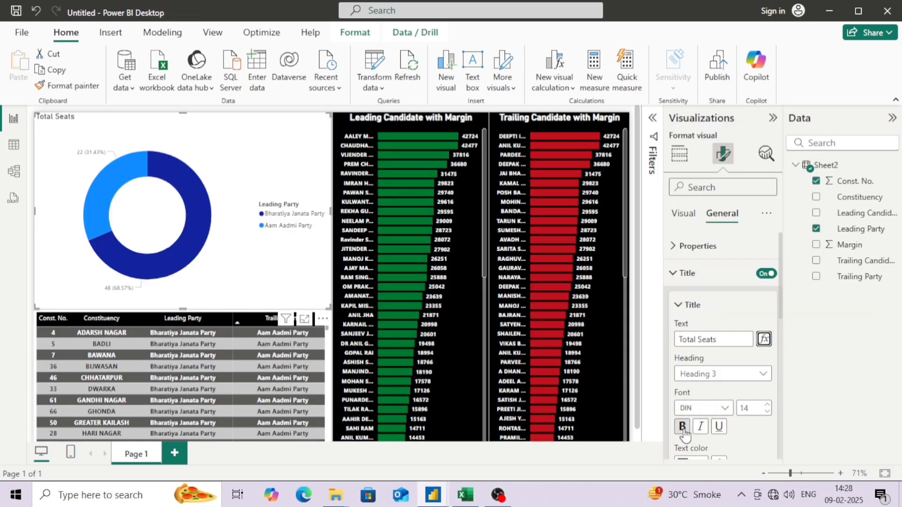
Step: Make the donut chart's title bold, size 18 and horizontally centred
{"action": "left_click", "coordinate": [682, 426]}
{"action": "left_click", "coordinate": [747, 408]}
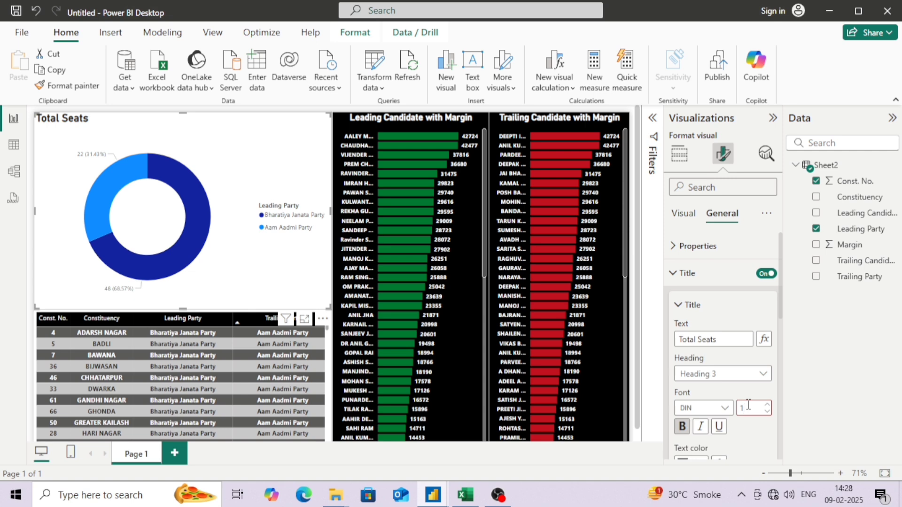
{"action": "type", "text": "8"}
{"action": "scroll", "coordinate": [696, 409], "scroll_direction": "down", "scroll_amount": 3}
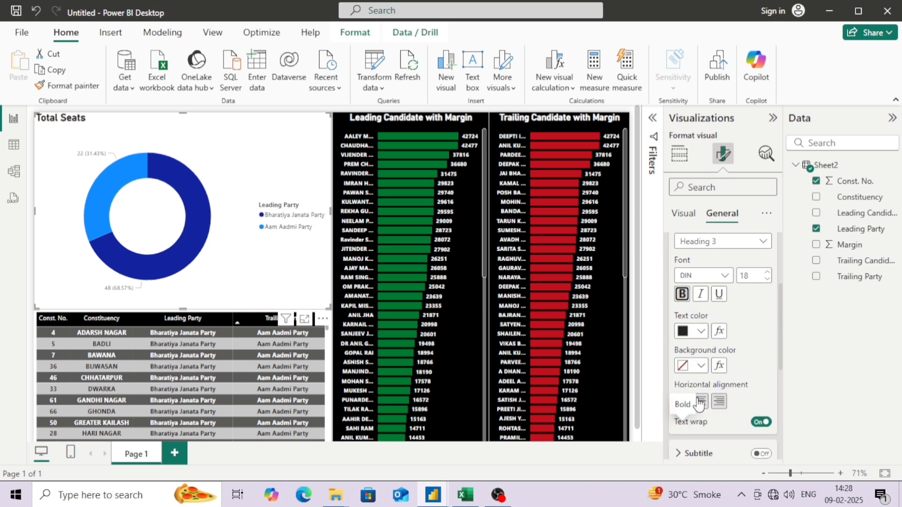
{"action": "left_click", "coordinate": [700, 402]}
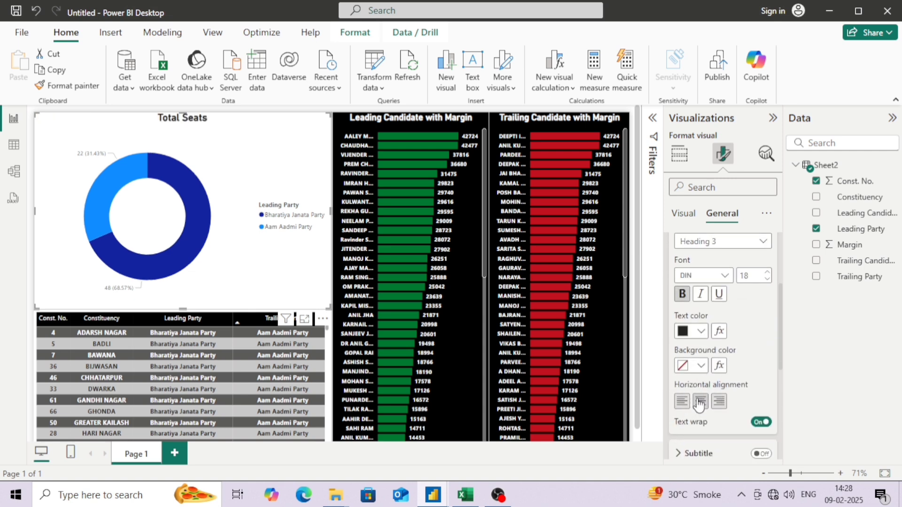
{"action": "double_click", "coordinate": [752, 276]}
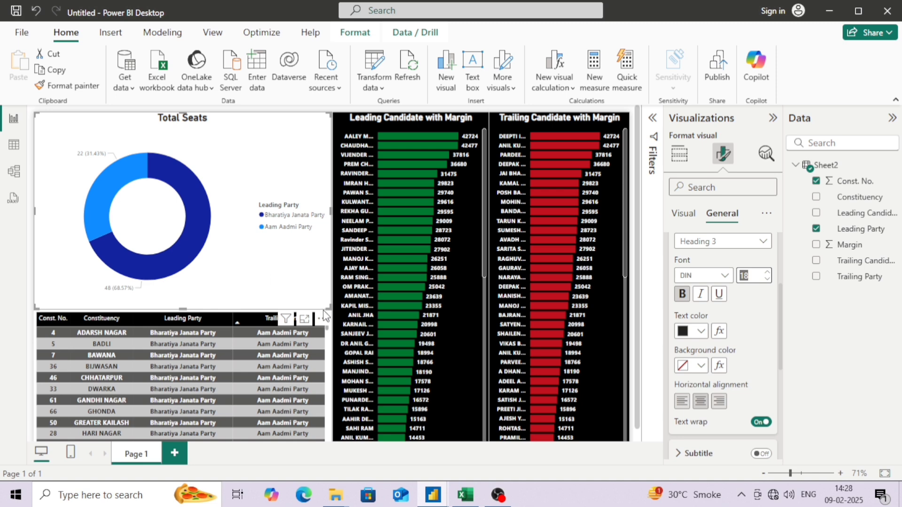
Step: Shrink the donut chart and place it just above the constituency table, beside the leading candidates chart, comparing it with the finished DELHI dashboard
{"action": "left_click_drag", "start_coordinate": [328, 310], "coordinate": [208, 244]}
{"action": "left_click_drag", "start_coordinate": [164, 209], "coordinate": [281, 289]}
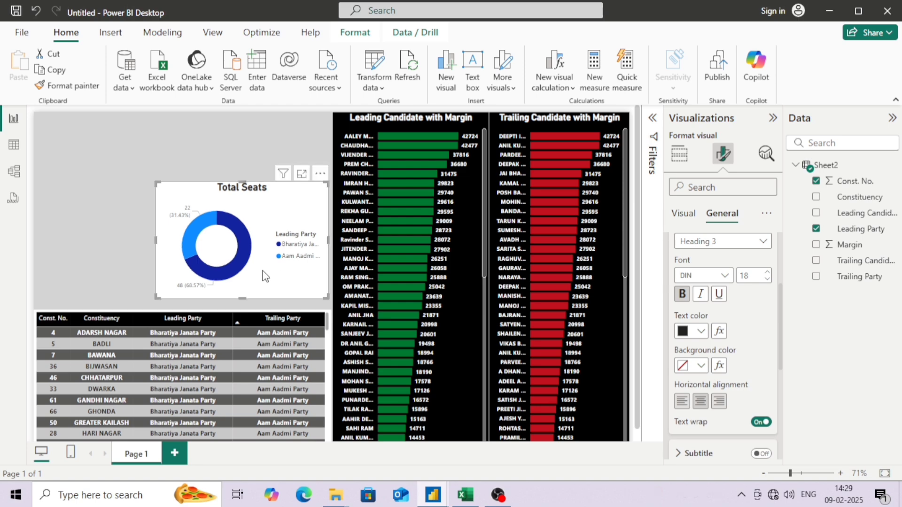
{"action": "key", "text": "alt"}
{"action": "key", "text": "alt"}
{"action": "key", "text": "alt+Tab"}
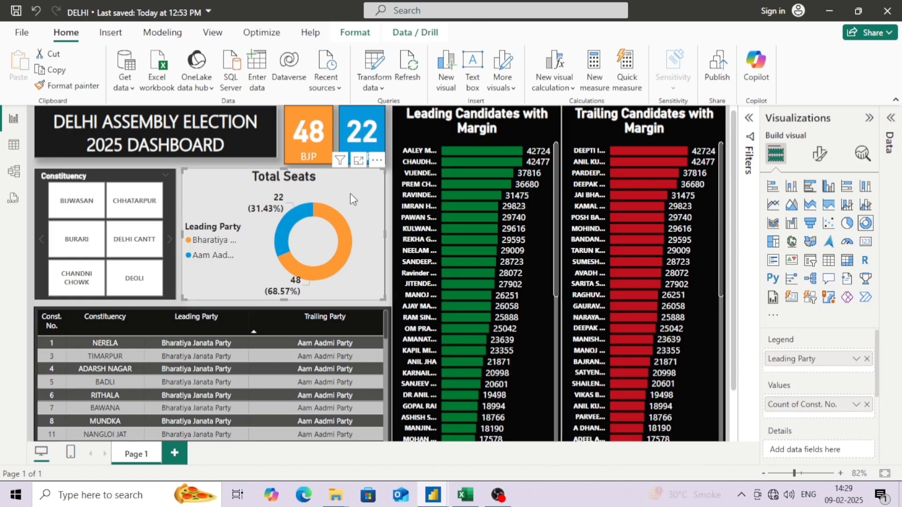
{"action": "key", "text": "alt+Tab"}
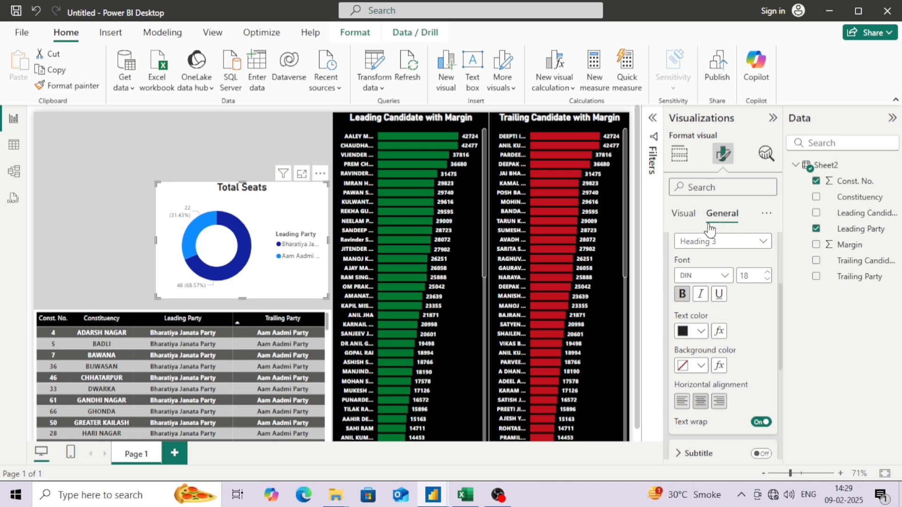
Step: Set the donut chart's background to the custom light grey #e6e6ee
{"action": "scroll", "coordinate": [723, 319], "scroll_direction": "down", "scroll_amount": 5}
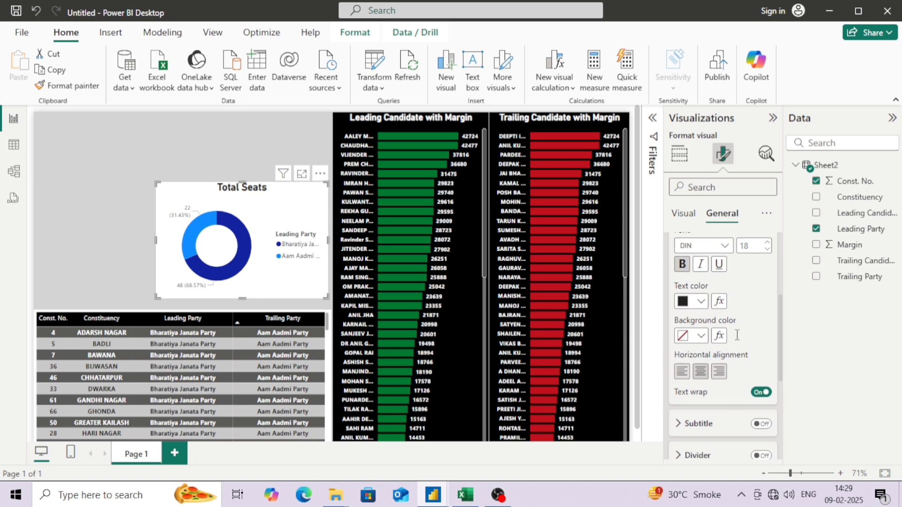
{"action": "scroll", "coordinate": [709, 321], "scroll_direction": "down", "scroll_amount": 1}
{"action": "left_click", "coordinate": [689, 338]}
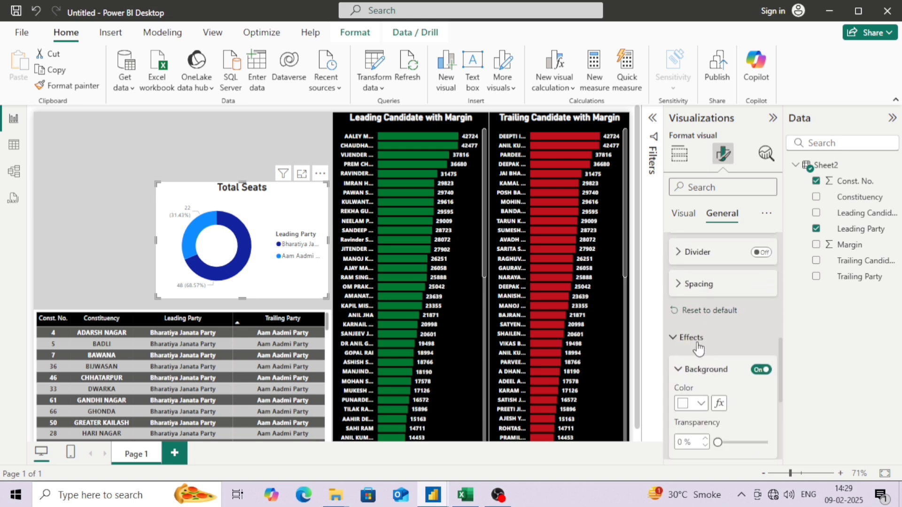
{"action": "left_click", "coordinate": [691, 403]}
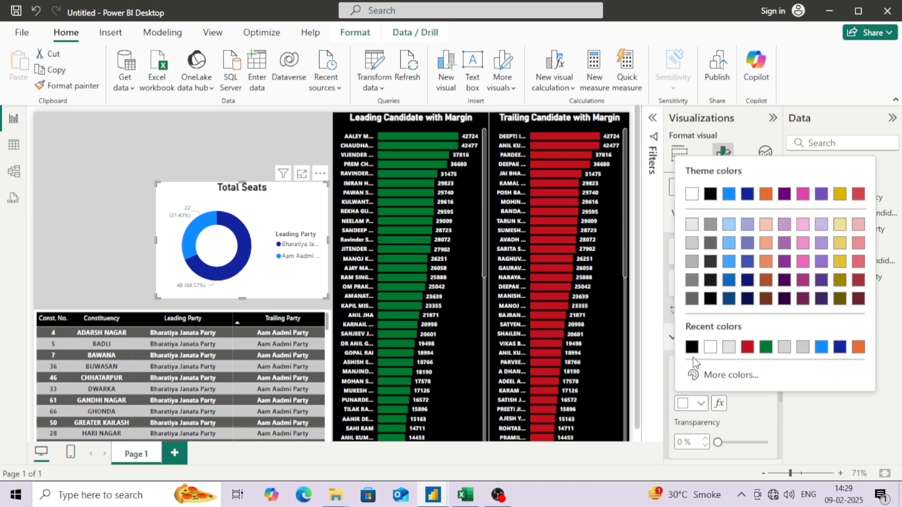
{"action": "left_click", "coordinate": [731, 348]}
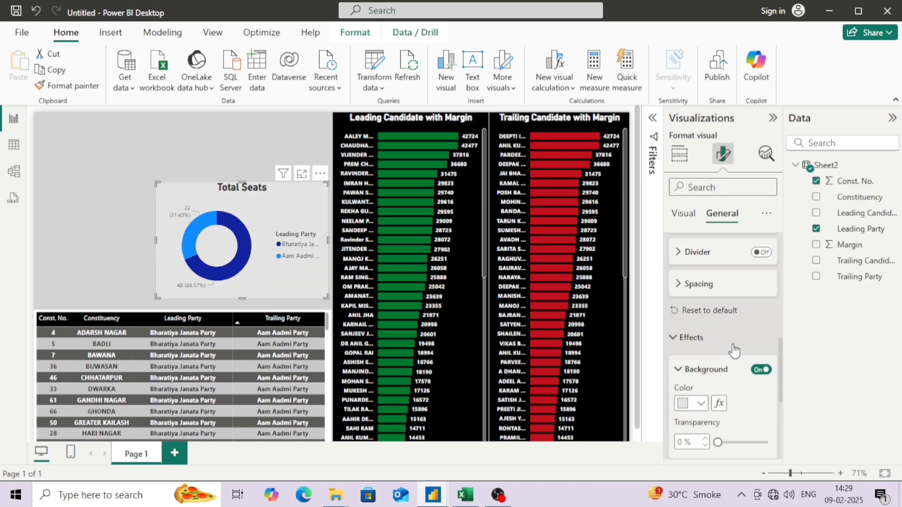
{"action": "left_click", "coordinate": [690, 403]}
{"action": "left_click", "coordinate": [784, 348]}
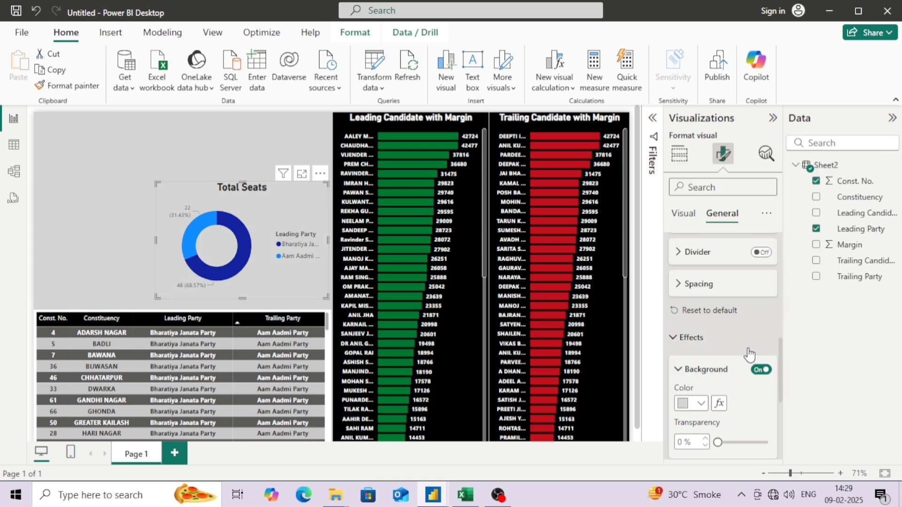
{"action": "left_click", "coordinate": [700, 403]}
{"action": "left_click", "coordinate": [704, 374]}
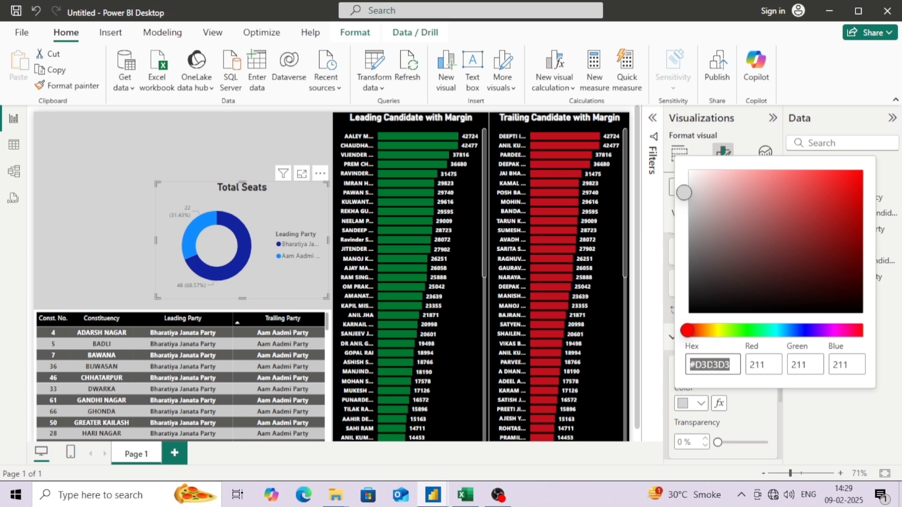
{"action": "type", "text": "#e6e6e"}
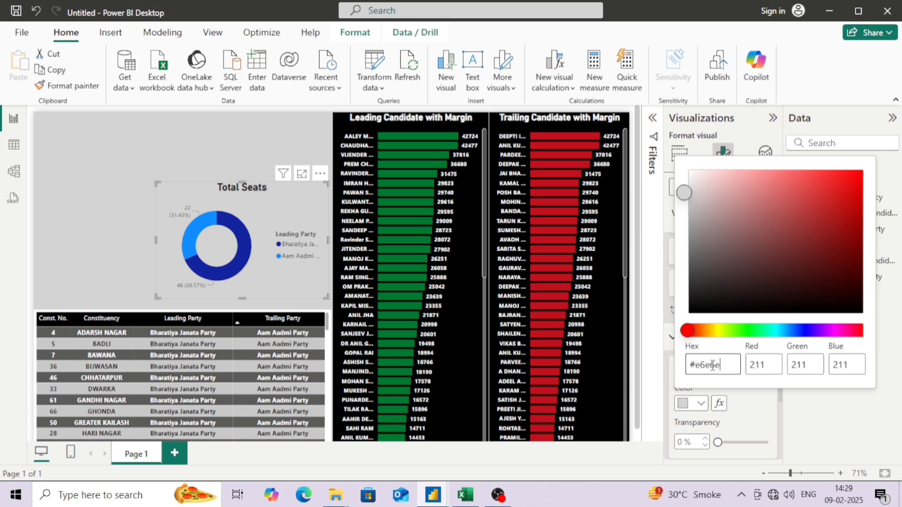
{"action": "type", "text": "e"}
{"action": "key", "text": "Tab"}
{"action": "left_click", "coordinate": [292, 132]}
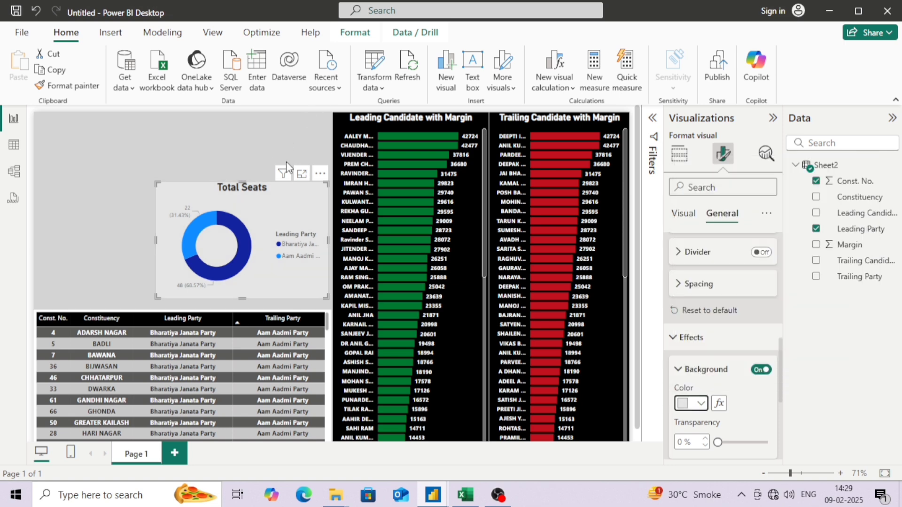
Step: Give the donut chart a 2 px visual border and a shadow, and nudge it slightly away from the leading candidates chart
{"action": "left_click_drag", "start_coordinate": [294, 228], "coordinate": [295, 233]}
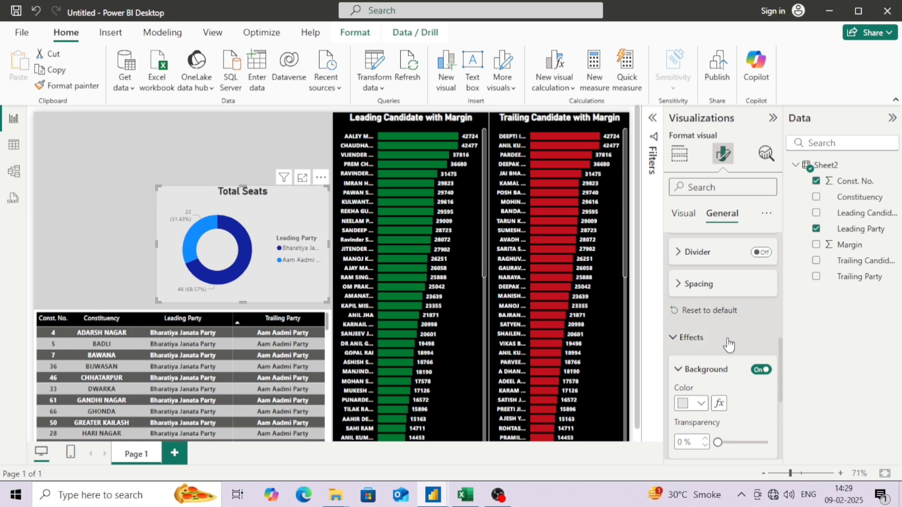
{"action": "scroll", "coordinate": [719, 338], "scroll_direction": "down", "scroll_amount": 3}
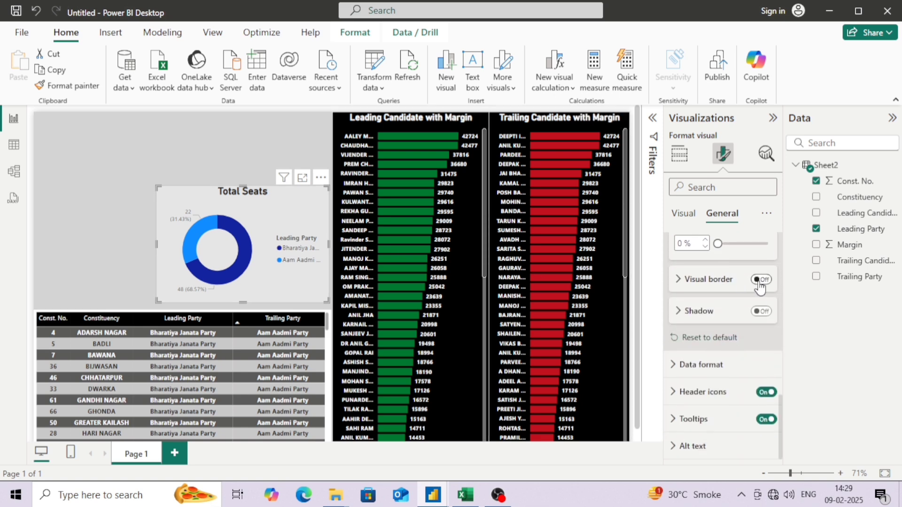
{"action": "left_click", "coordinate": [759, 282]}
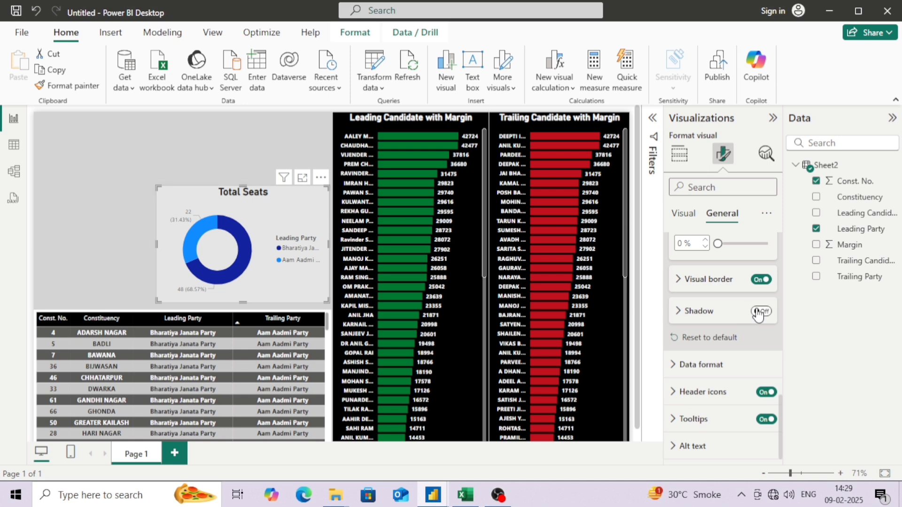
{"action": "left_click", "coordinate": [757, 312]}
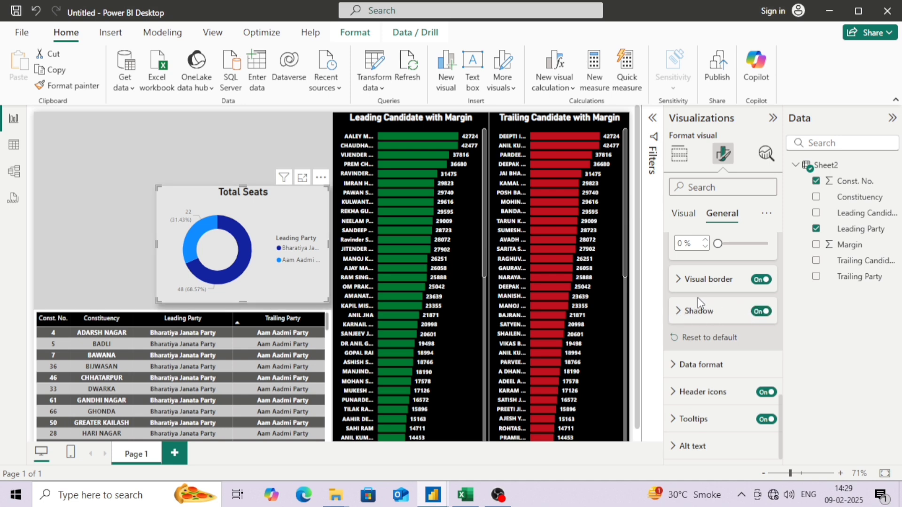
{"action": "left_click", "coordinate": [691, 279]}
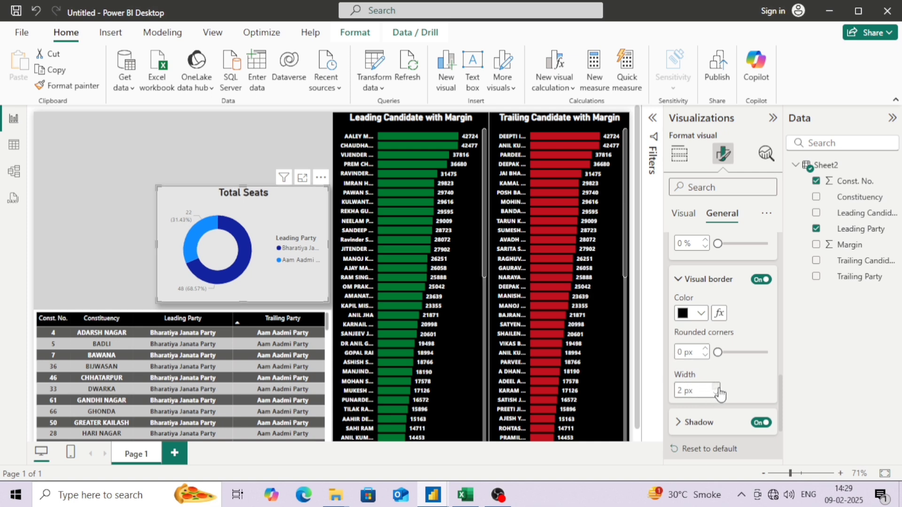
{"action": "left_click", "coordinate": [214, 147]}
{"action": "left_click_drag", "start_coordinate": [272, 244], "coordinate": [265, 234]}
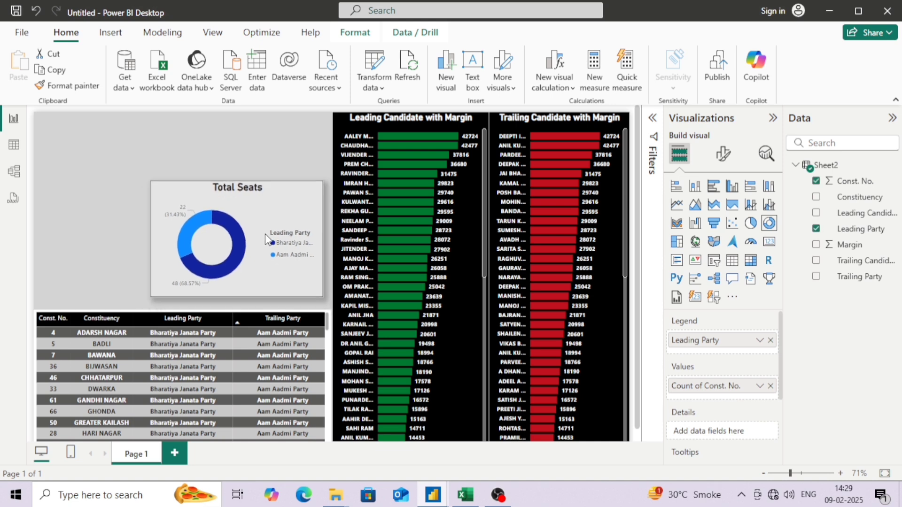
Step: Set the position of the donut chart's legend to Center left
{"action": "left_click", "coordinate": [723, 154]}
{"action": "left_click", "coordinate": [679, 259]}
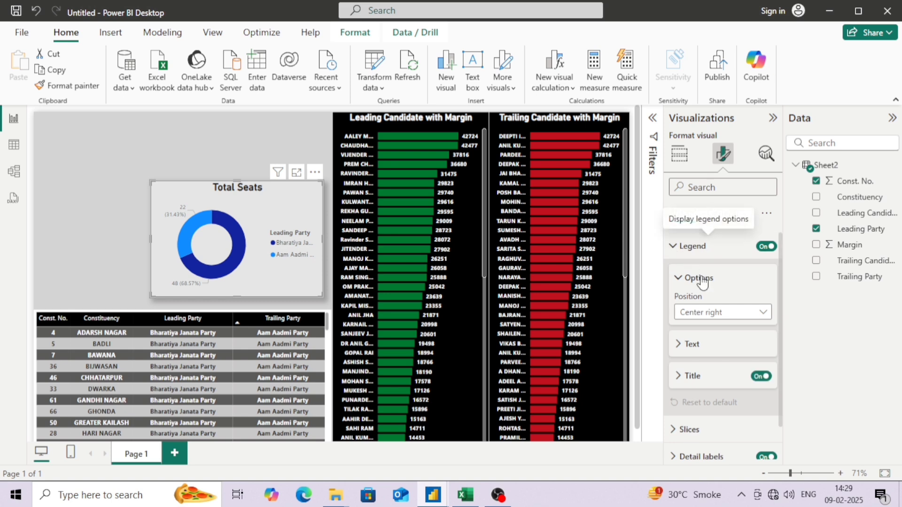
{"action": "left_click", "coordinate": [683, 258]}
{"action": "left_click", "coordinate": [683, 257]}
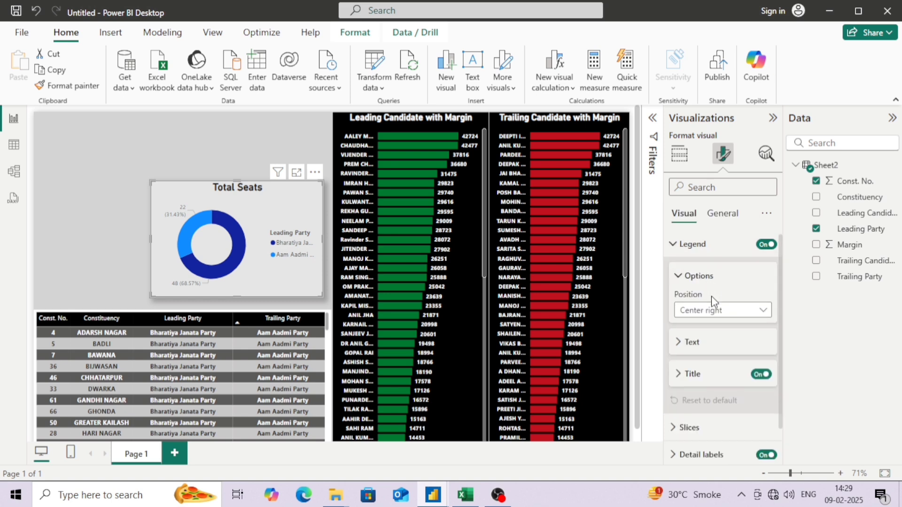
{"action": "scroll", "coordinate": [712, 296], "scroll_direction": "down", "scroll_amount": 1}
{"action": "left_click", "coordinate": [710, 277]}
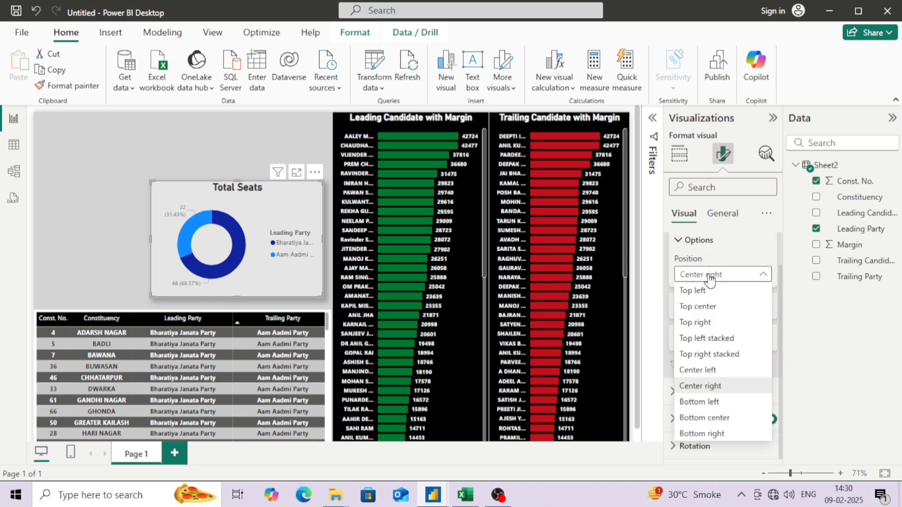
{"action": "left_click", "coordinate": [715, 370]}
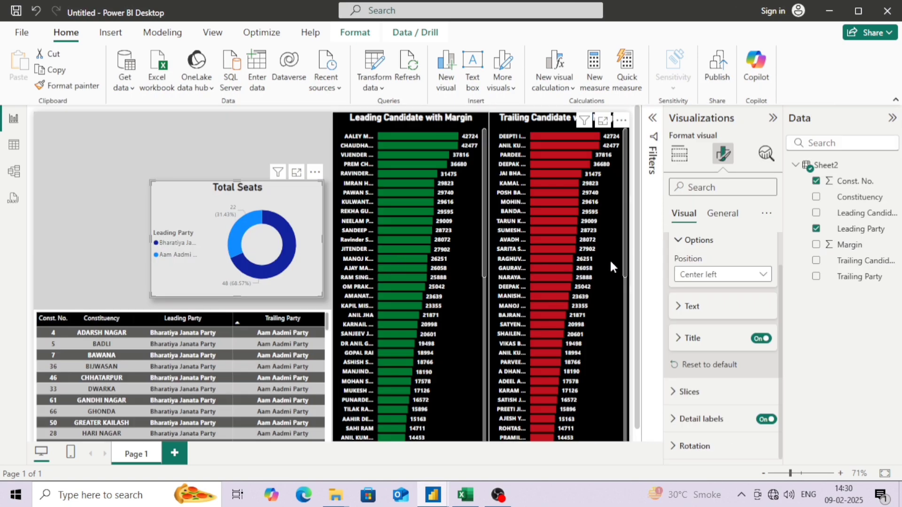
Step: Make the donut chart's detail label values bold, black and size 12
{"action": "left_click", "coordinate": [703, 348]}
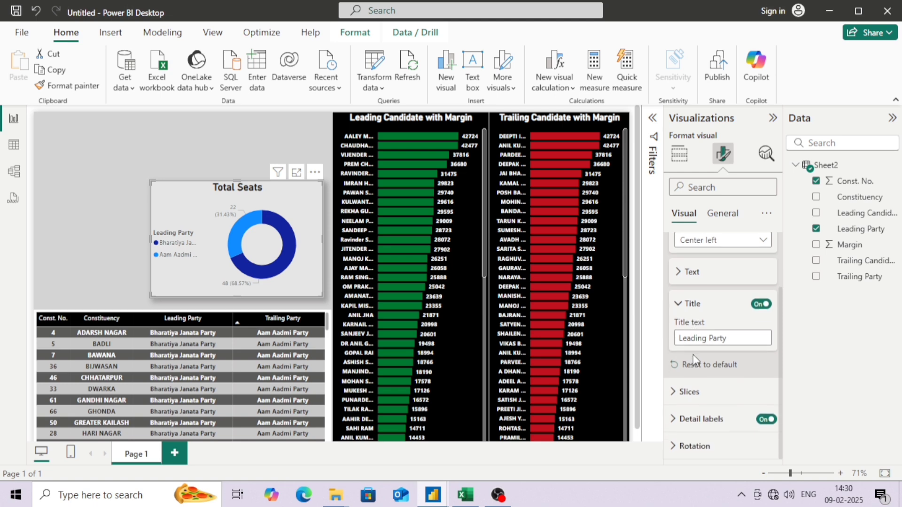
{"action": "left_click", "coordinate": [698, 418]}
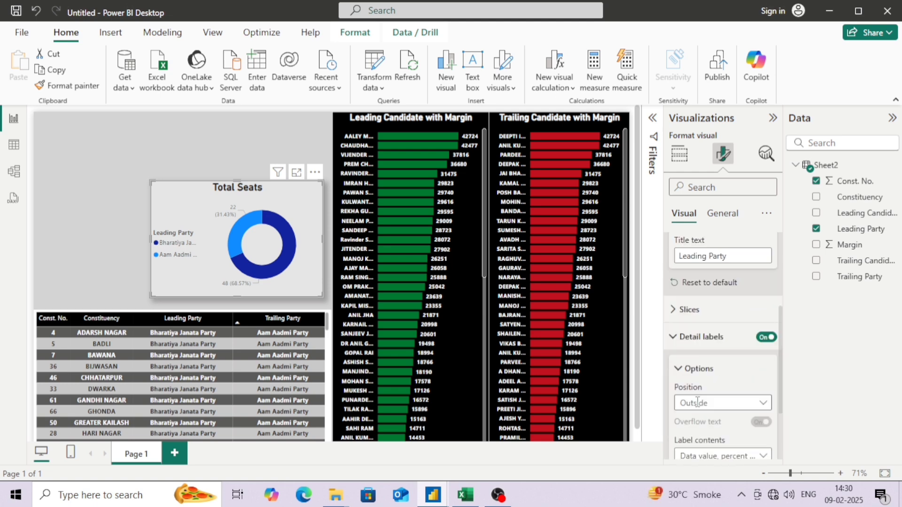
{"action": "left_click", "coordinate": [696, 392]}
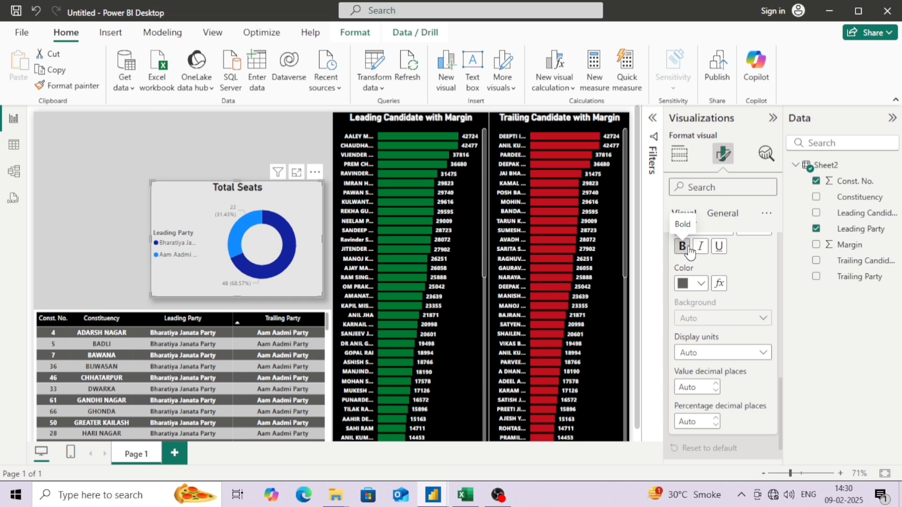
{"action": "left_click", "coordinate": [682, 246]}
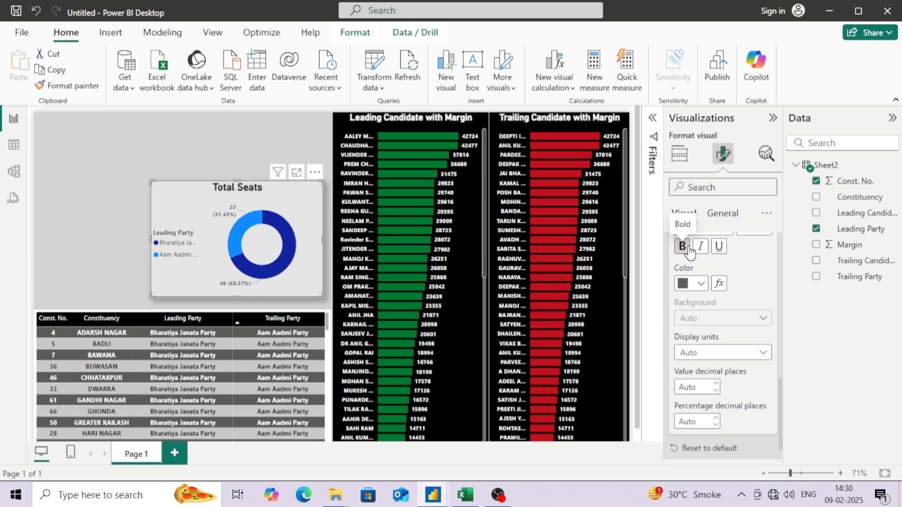
{"action": "left_click", "coordinate": [693, 283]}
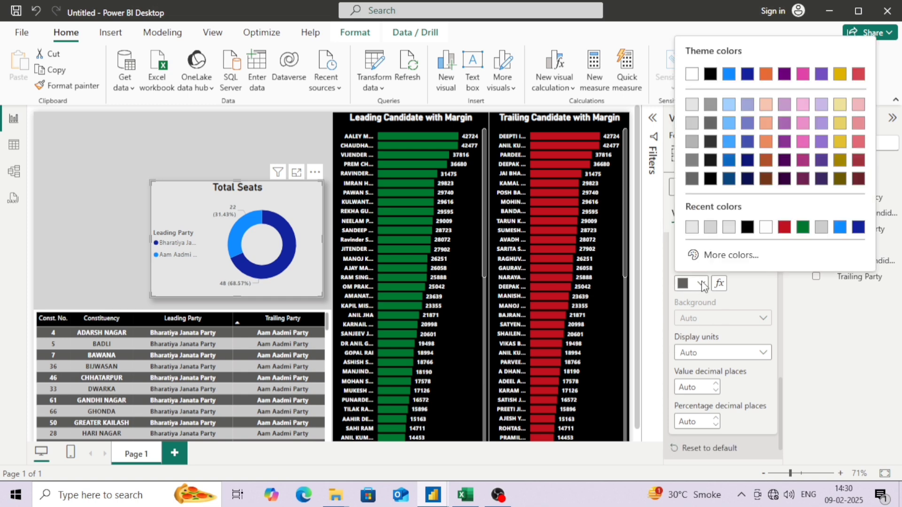
{"action": "left_click", "coordinate": [712, 169]}
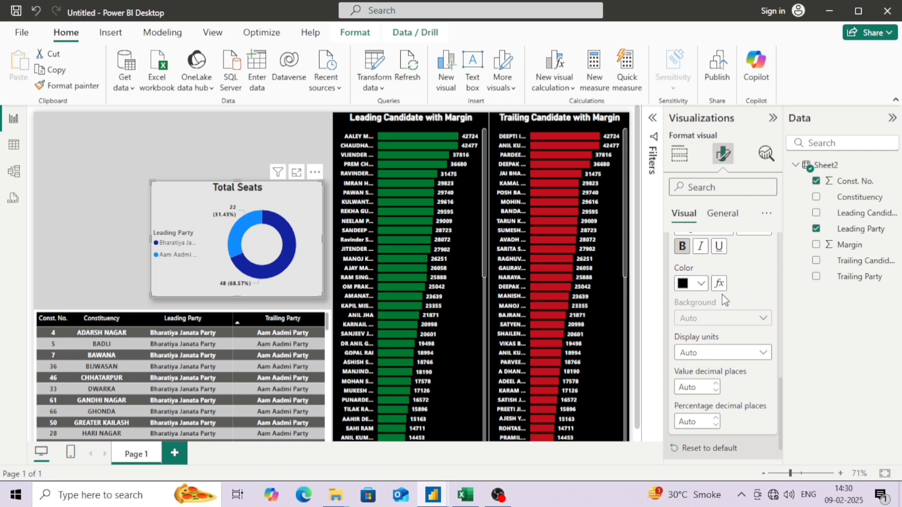
{"action": "key", "text": "alt+Tab"}
{"action": "key", "text": "alt+Tab"}
{"action": "scroll", "coordinate": [726, 388], "scroll_direction": "down", "scroll_amount": 1}
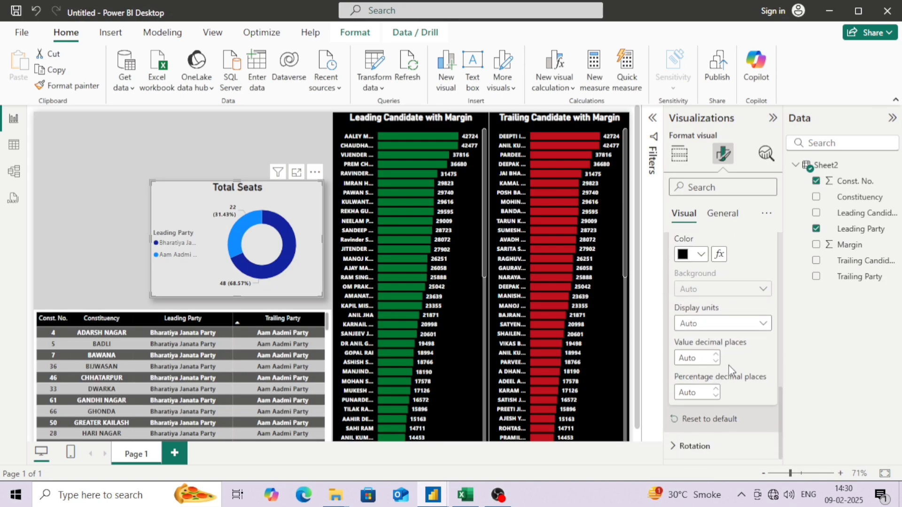
{"action": "scroll", "coordinate": [729, 365], "scroll_direction": "up", "scroll_amount": 5}
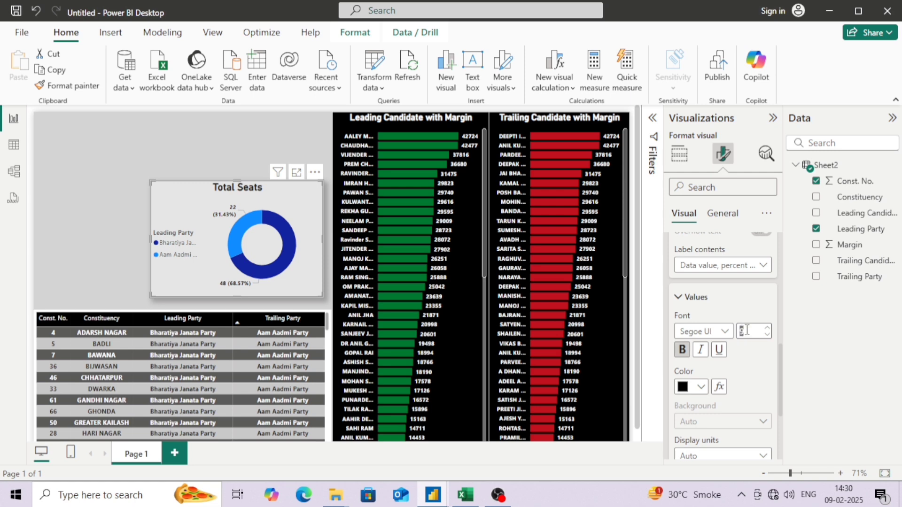
{"action": "key", "text": "Tab"}
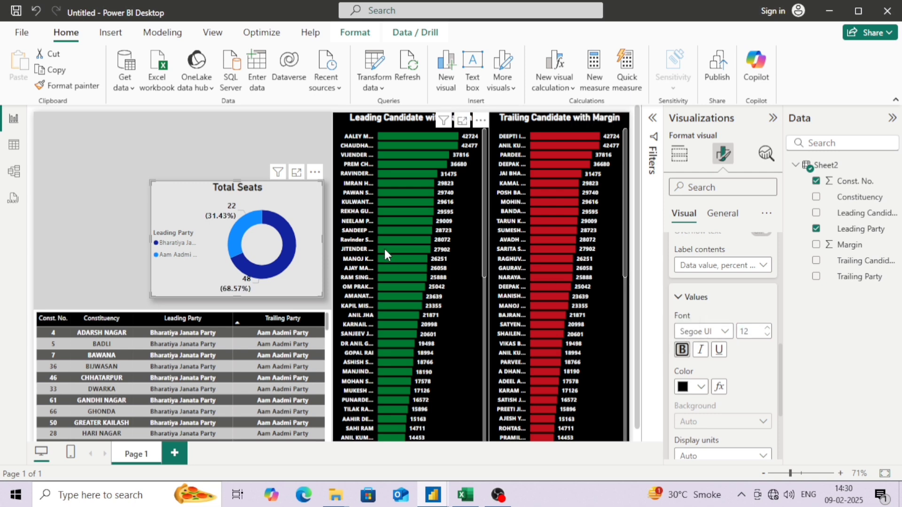
Step: Set the donut chart's legend text to black and its font size to 11
{"action": "scroll", "coordinate": [677, 343], "scroll_direction": "down", "scroll_amount": 5}
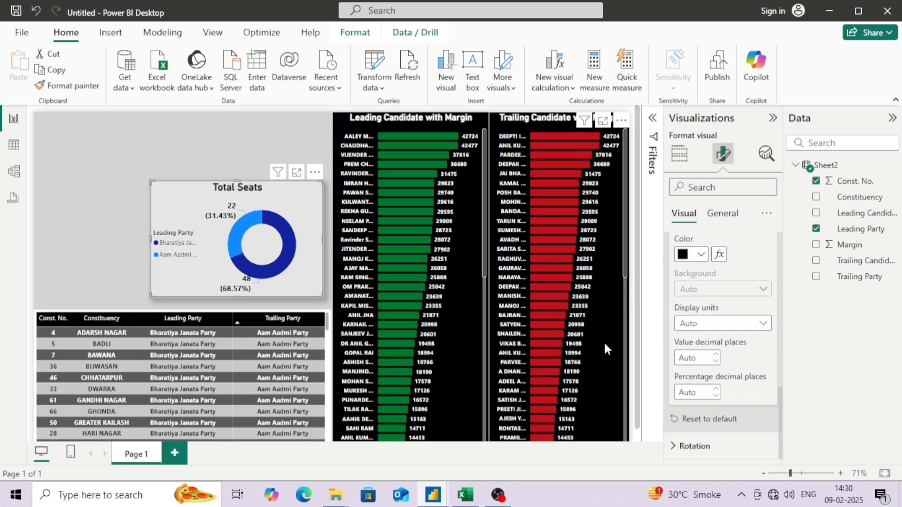
{"action": "scroll", "coordinate": [711, 371], "scroll_direction": "up", "scroll_amount": 10}
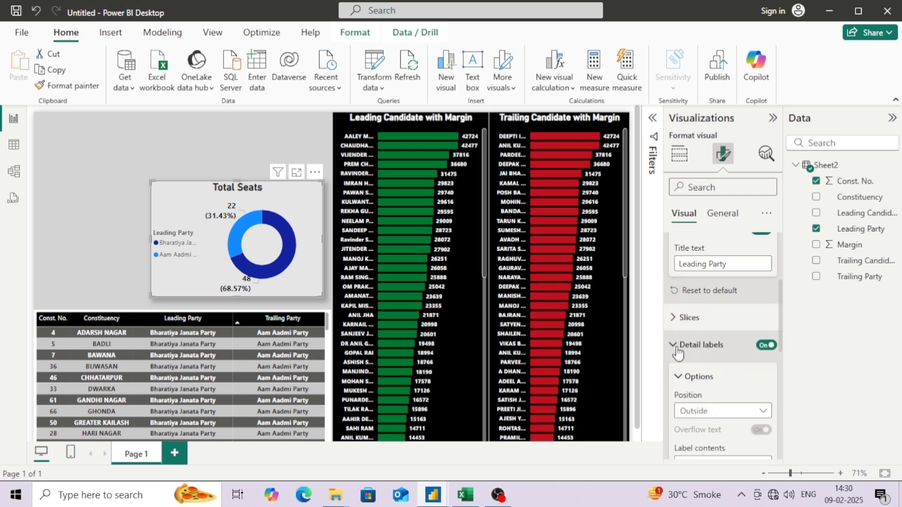
{"action": "scroll", "coordinate": [691, 347], "scroll_direction": "up", "scroll_amount": 5}
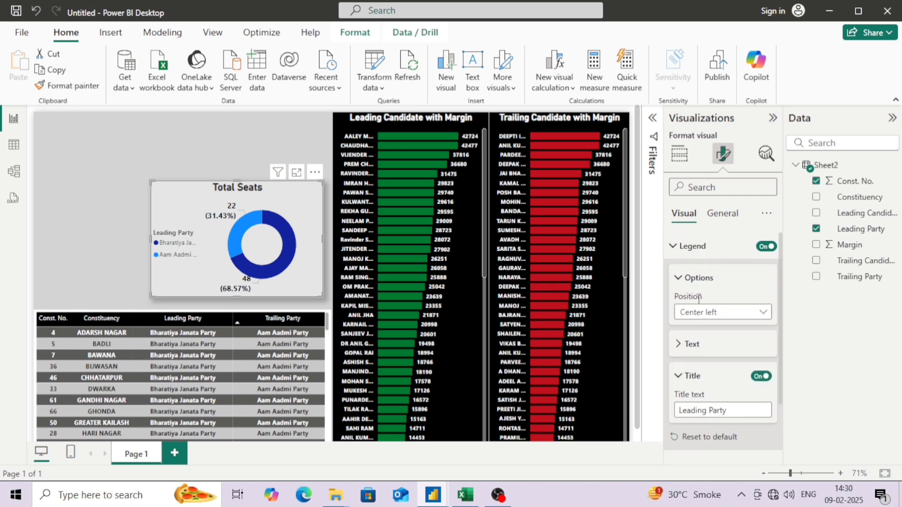
{"action": "left_click", "coordinate": [691, 344]}
{"action": "scroll", "coordinate": [707, 348], "scroll_direction": "down", "scroll_amount": 2}
{"action": "left_click", "coordinate": [689, 367]}
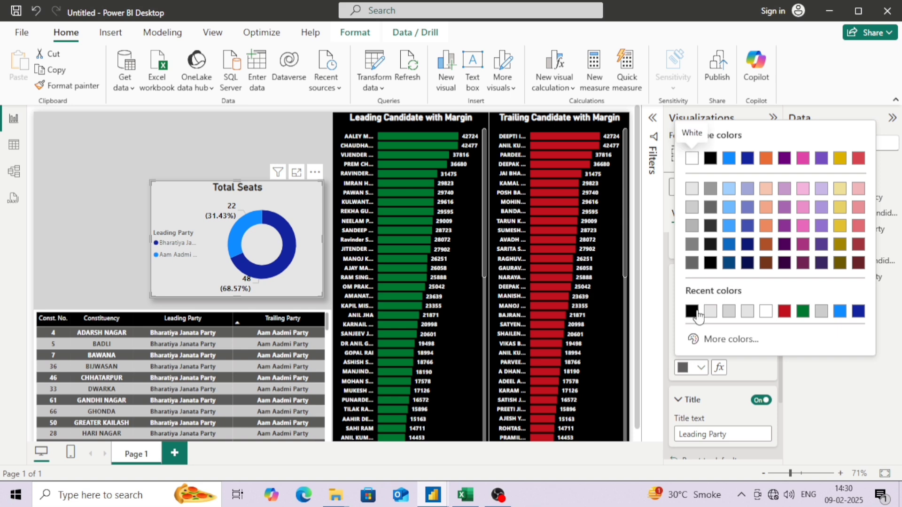
{"action": "left_click", "coordinate": [695, 312]}
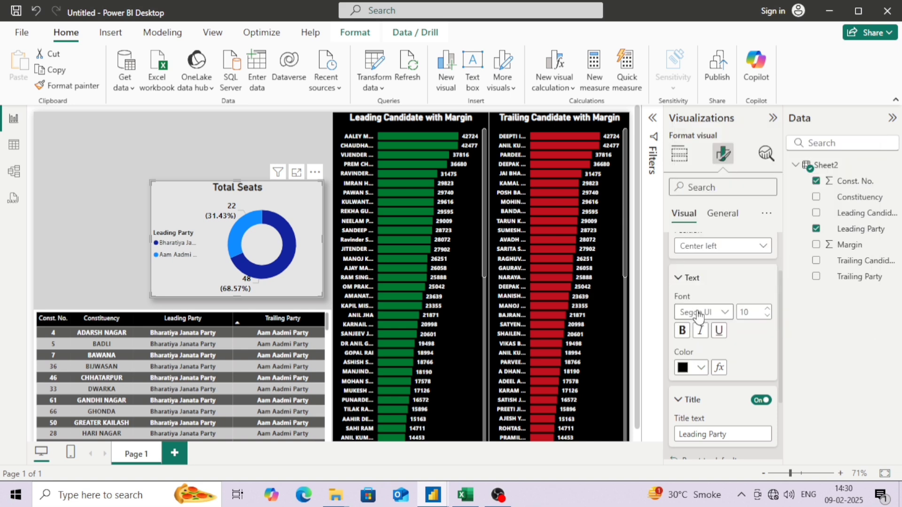
{"action": "left_click", "coordinate": [767, 309]}
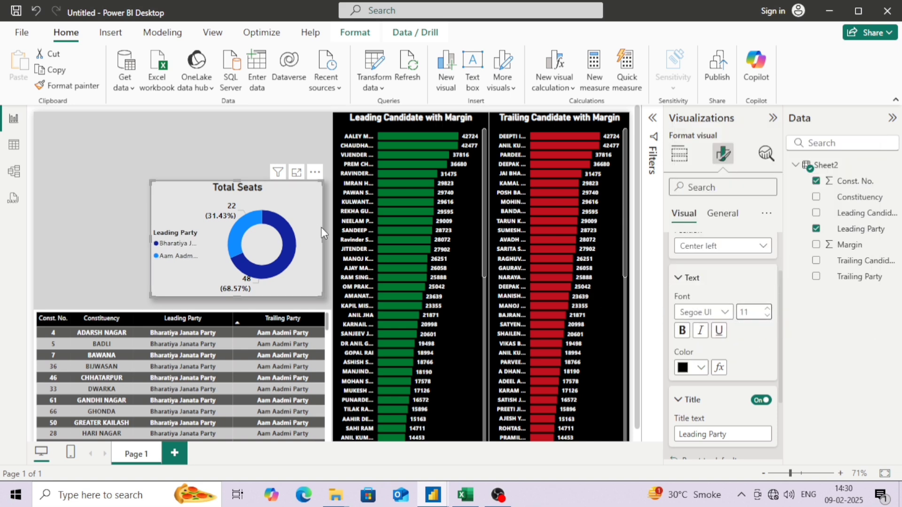
Step: Set the Bharatiya Janata Party slice of the donut chart to the custom orange #FF9933
{"action": "scroll", "coordinate": [690, 284], "scroll_direction": "up", "scroll_amount": 2}
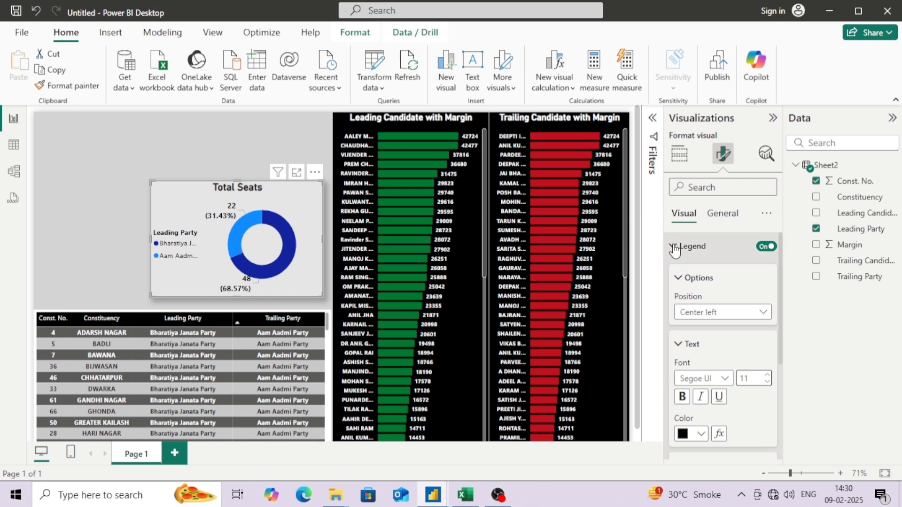
{"action": "left_click", "coordinate": [676, 246]}
{"action": "left_click", "coordinate": [688, 273]}
{"action": "left_click", "coordinate": [702, 338]}
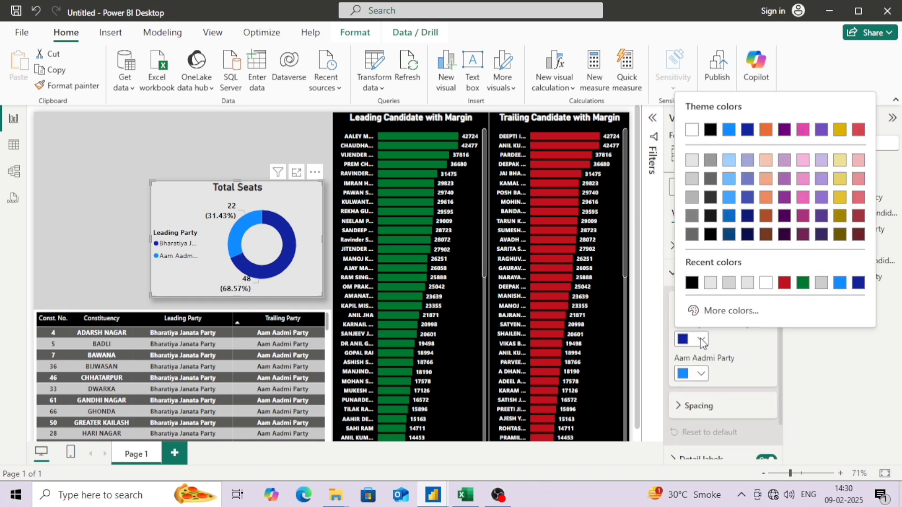
{"action": "left_click", "coordinate": [707, 308]}
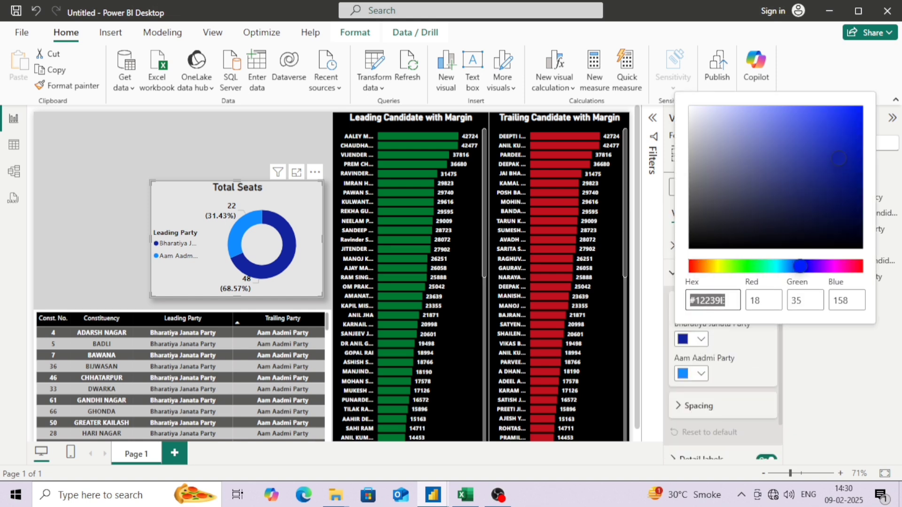
{"action": "type", "text": "#ff"}
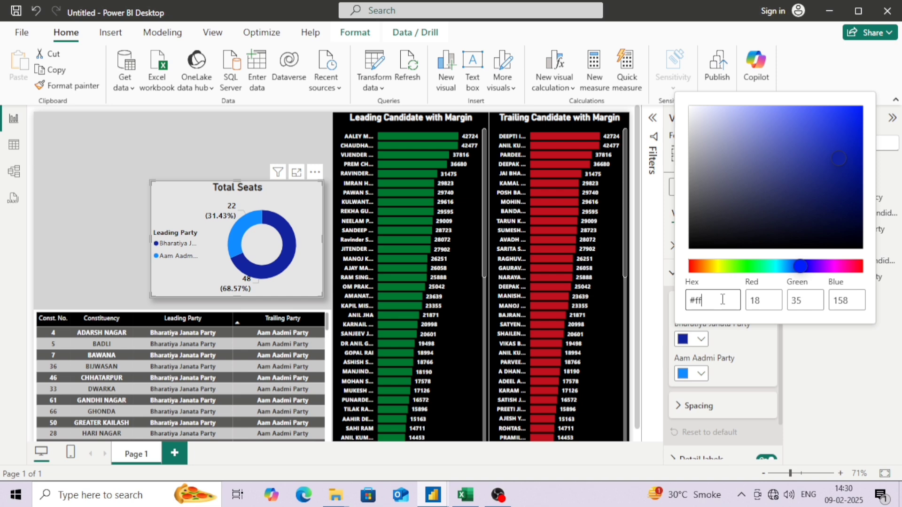
{"action": "type", "text": "9922"}
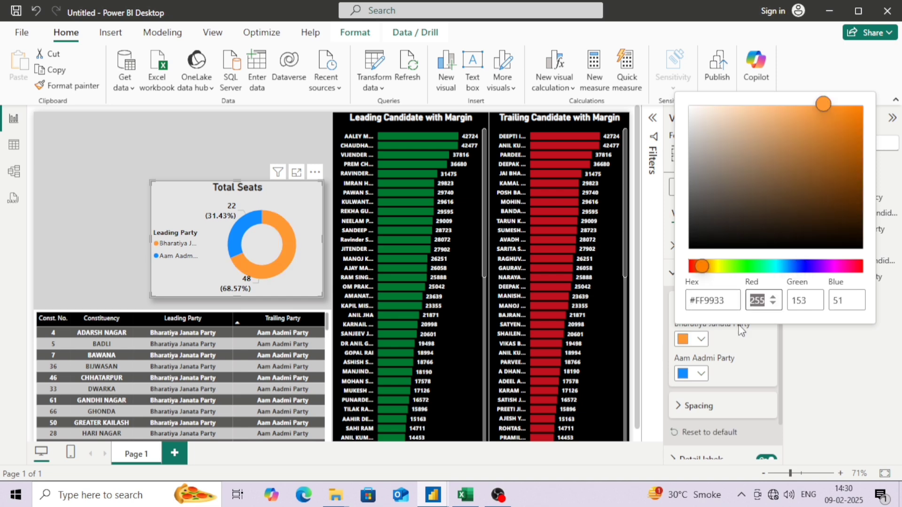
{"action": "left_click", "coordinate": [717, 346]}
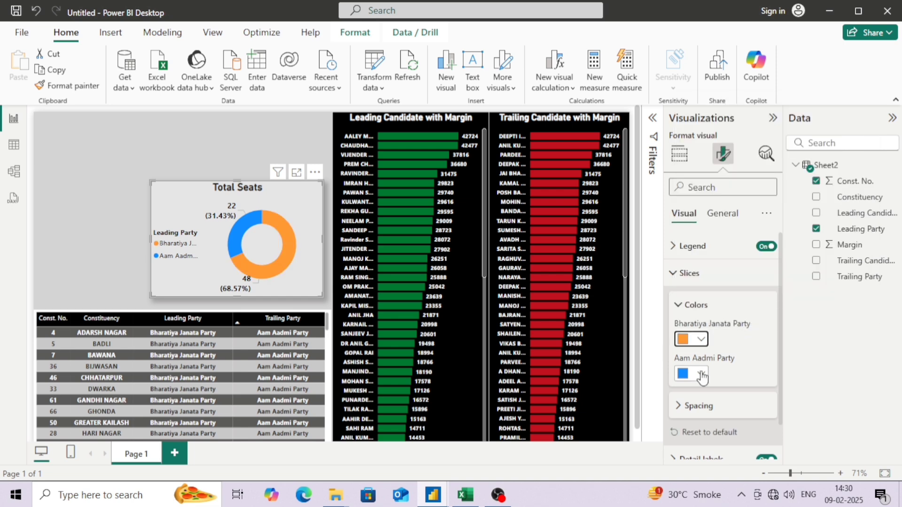
Step: Set the Aam Aadmi Party slice of the donut chart to the custom blue #0096DB
{"action": "left_click", "coordinate": [702, 375]}
{"action": "left_click", "coordinate": [704, 346]}
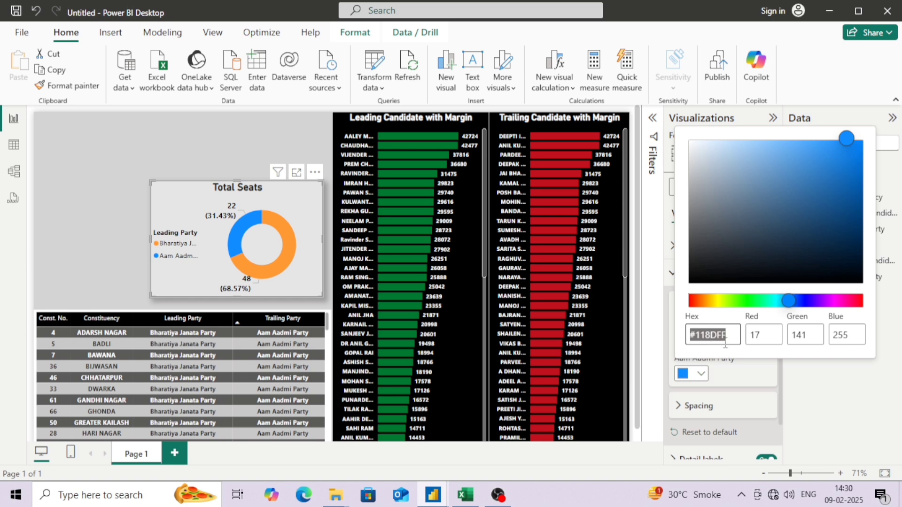
{"action": "key", "text": "BackSpace"}
{"action": "type", "text": "0096d"}
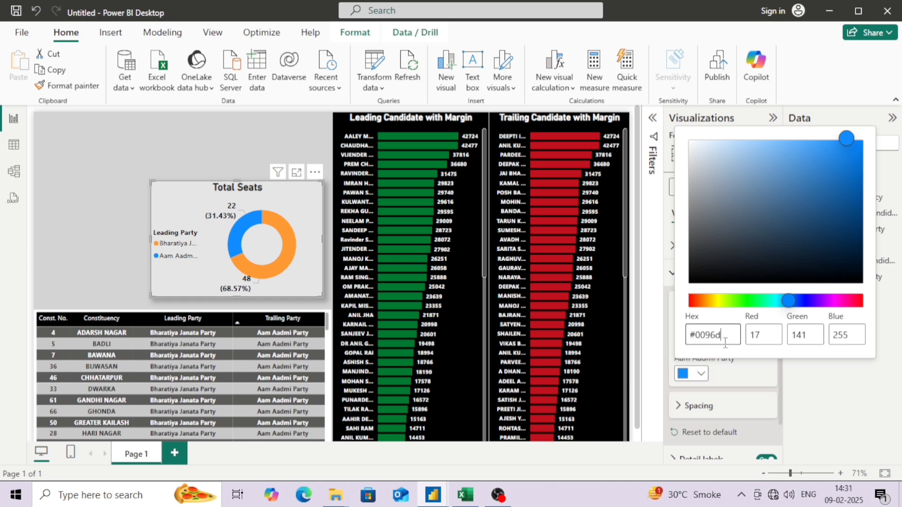
{"action": "type", "text": "b"}
{"action": "key", "text": "Tab"}
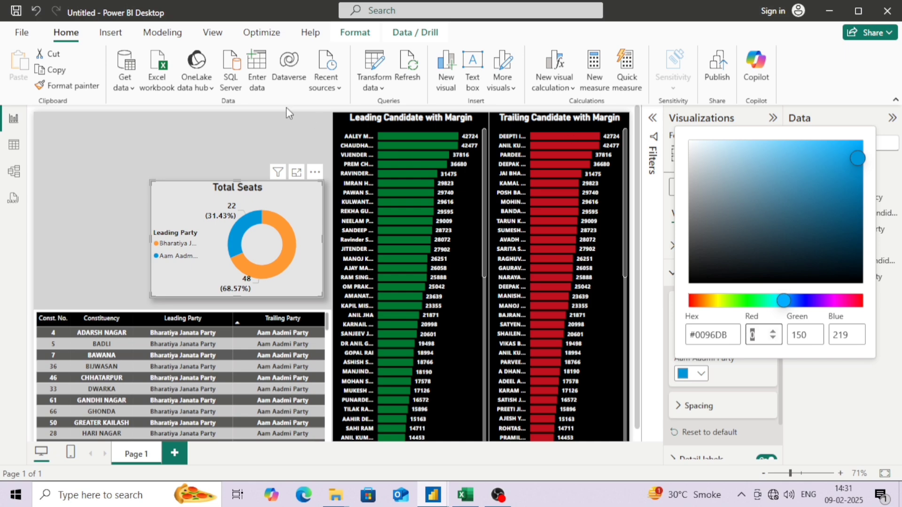
{"action": "left_click", "coordinate": [259, 223]}
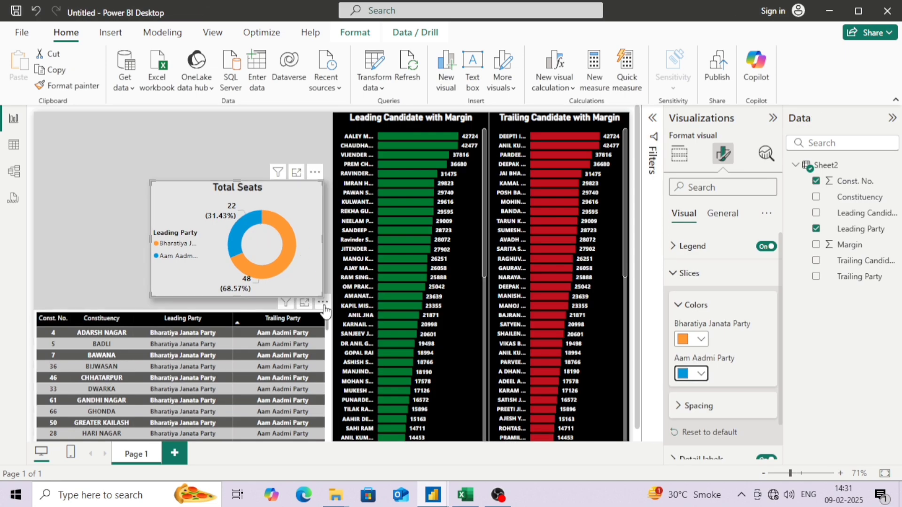
Step: Extend the donut chart to the leading candidates chart and the table, trim its outer side edge, and compare it with the finished DELHI dashboard
{"action": "left_click_drag", "start_coordinate": [319, 295], "coordinate": [330, 308]}
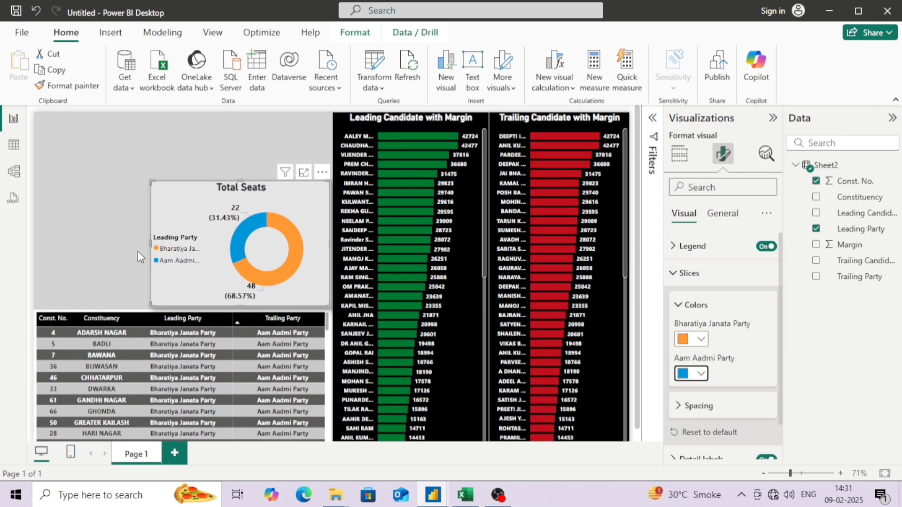
{"action": "left_click", "coordinate": [136, 251]}
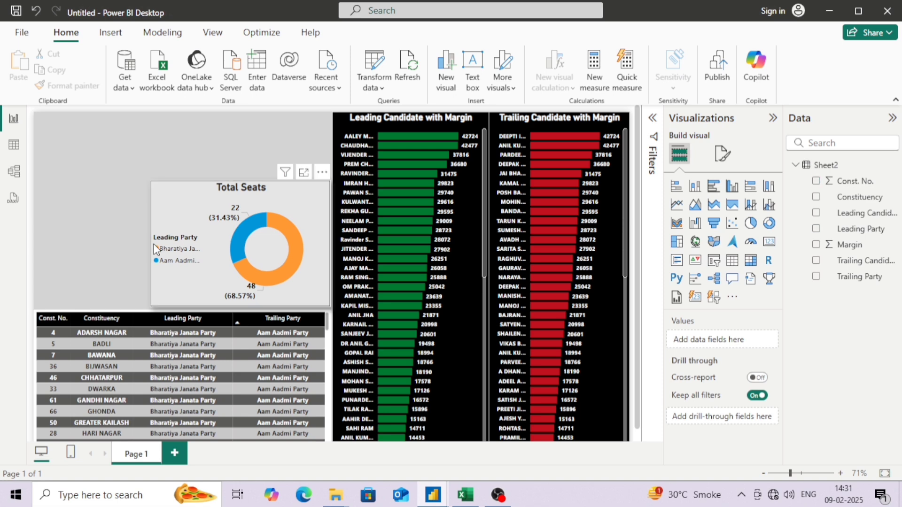
{"action": "left_click", "coordinate": [175, 259]}
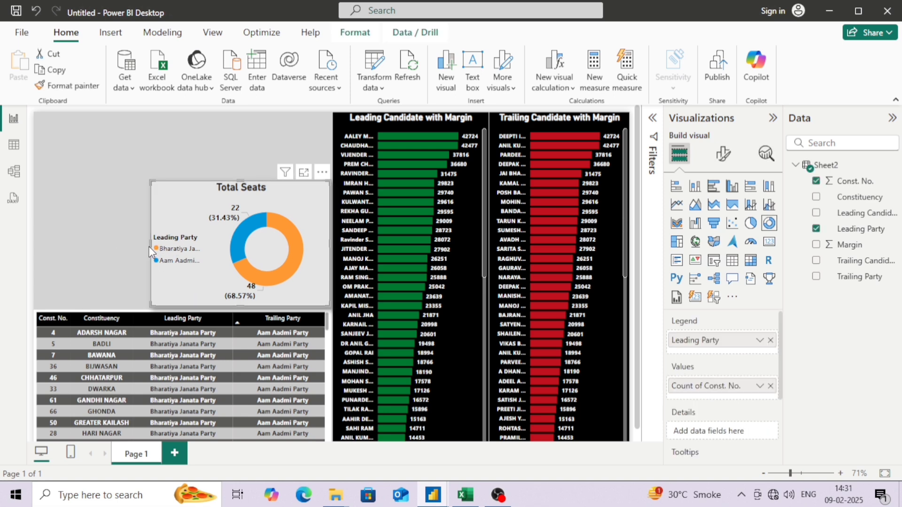
{"action": "left_click_drag", "start_coordinate": [155, 247], "coordinate": [163, 248]}
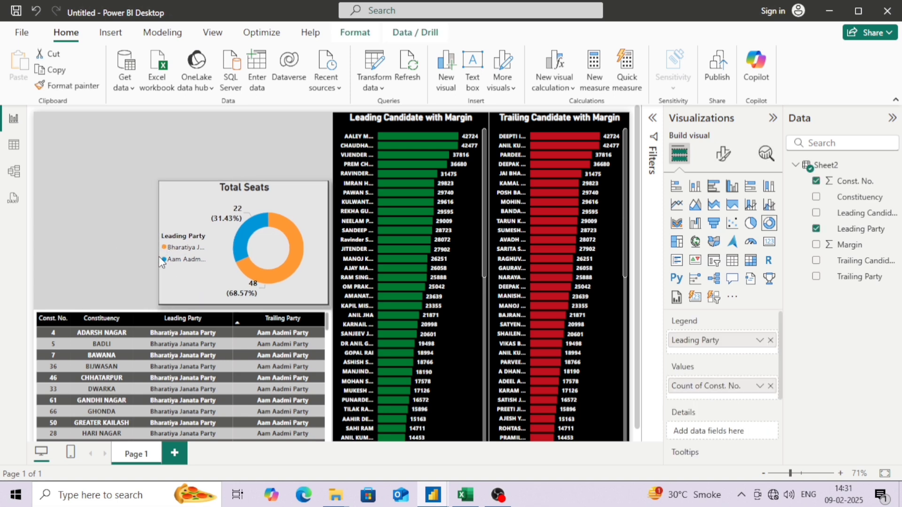
{"action": "left_click", "coordinate": [80, 238]}
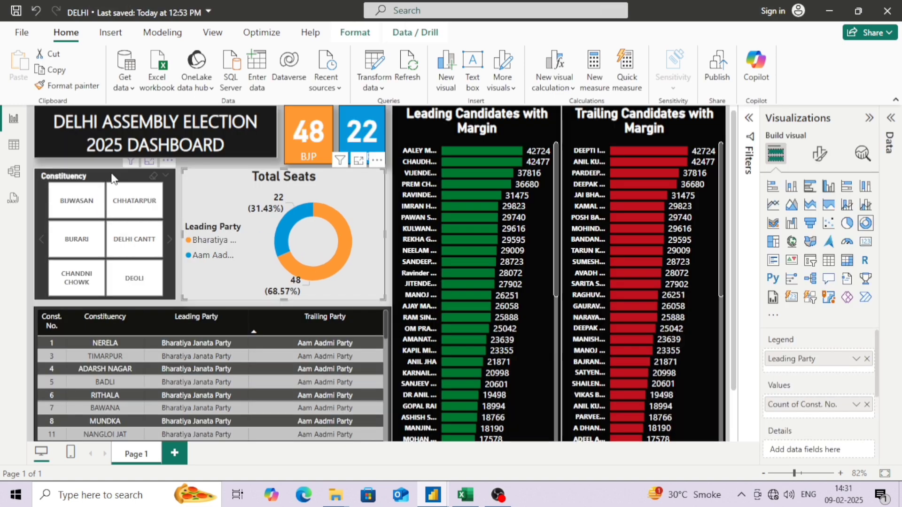
{"action": "key", "text": "alt+Tab"}
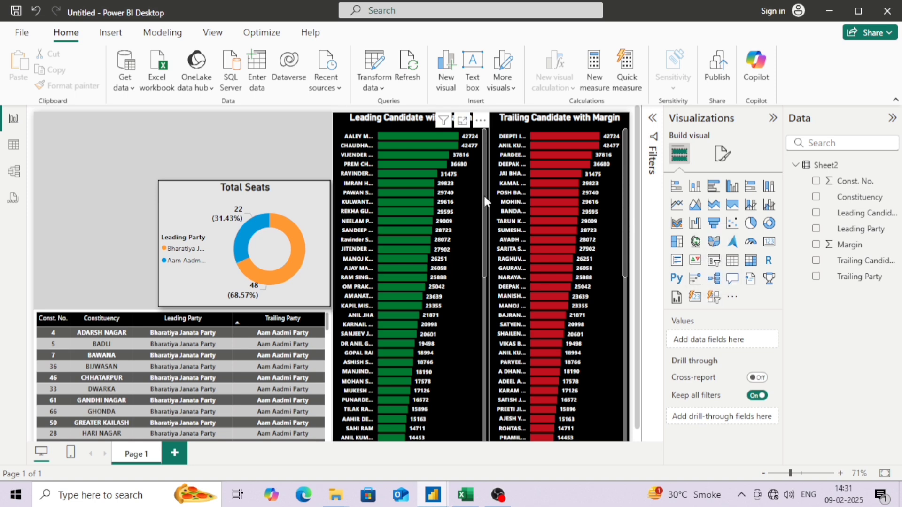
Step: Add a slicer for the Constituency field and set its style to Tile
{"action": "left_click", "coordinate": [714, 260]}
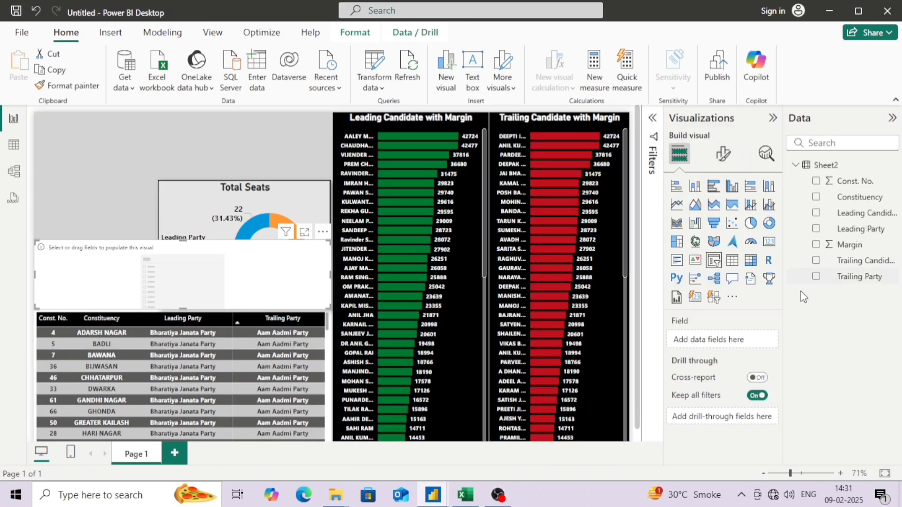
{"action": "left_click", "coordinate": [816, 198]}
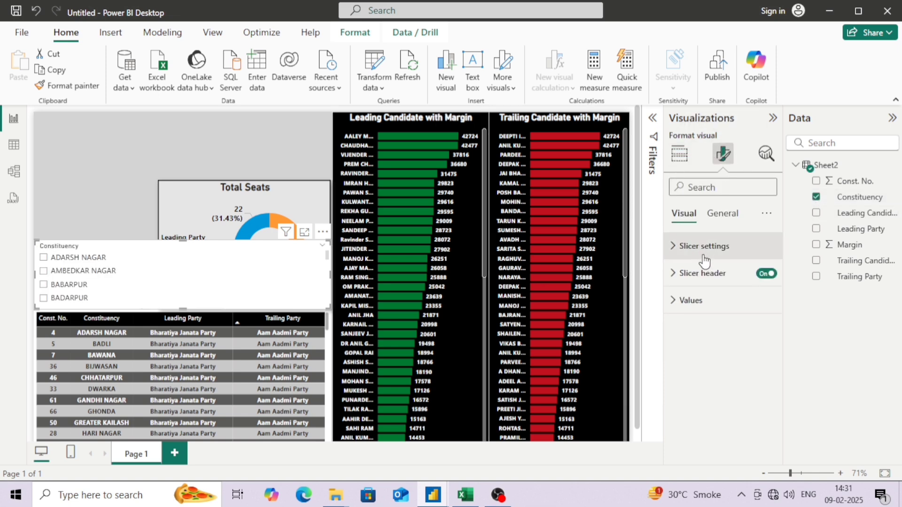
{"action": "left_click", "coordinate": [703, 248]}
{"action": "left_click", "coordinate": [705, 312]}
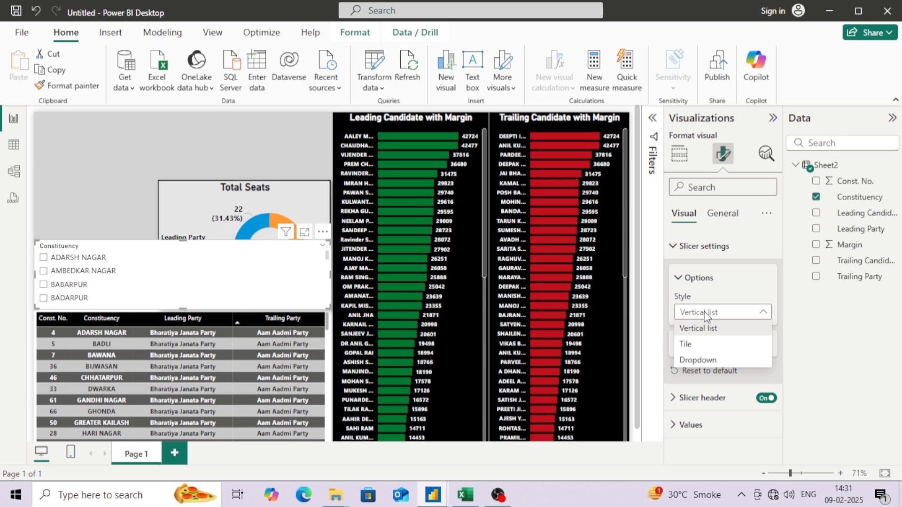
{"action": "left_click", "coordinate": [686, 344]}
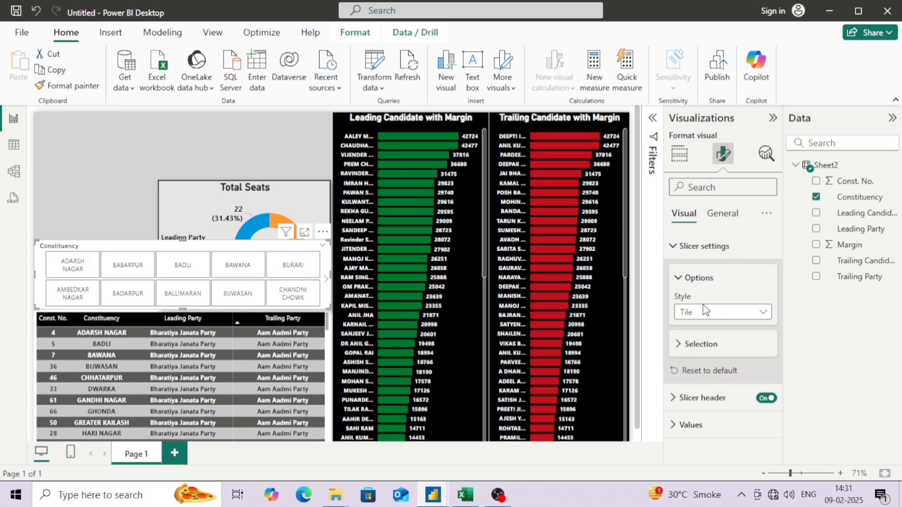
Step: Make the Constituency slicer's header text bold and set its font color to white
{"action": "left_click", "coordinate": [703, 398]}
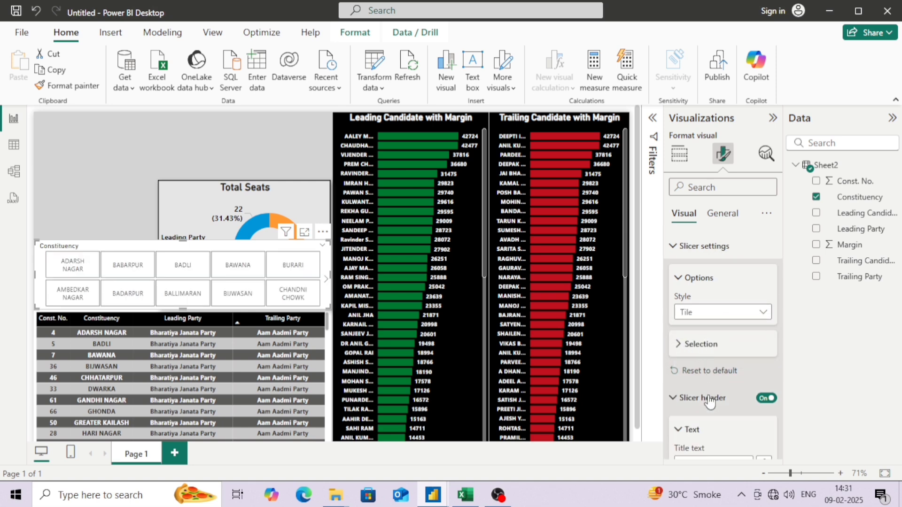
{"action": "scroll", "coordinate": [706, 390], "scroll_direction": "down", "scroll_amount": 3}
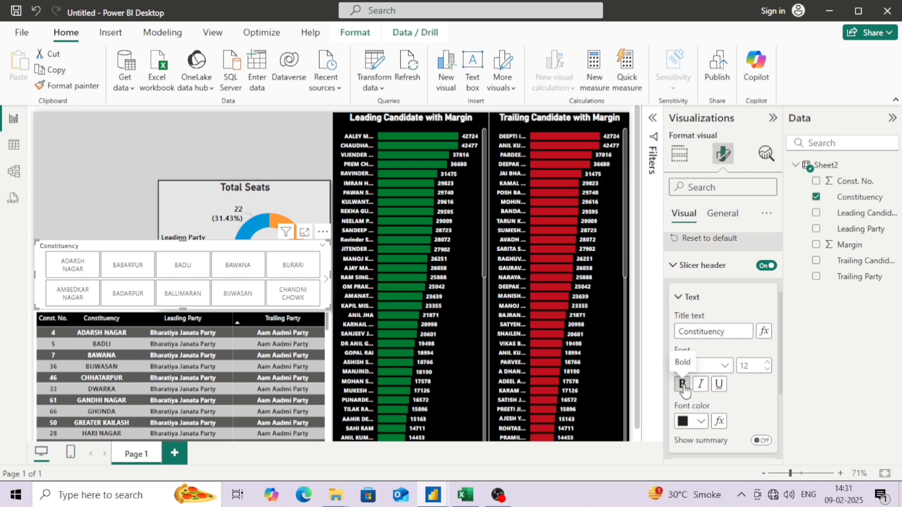
{"action": "left_click", "coordinate": [684, 388]}
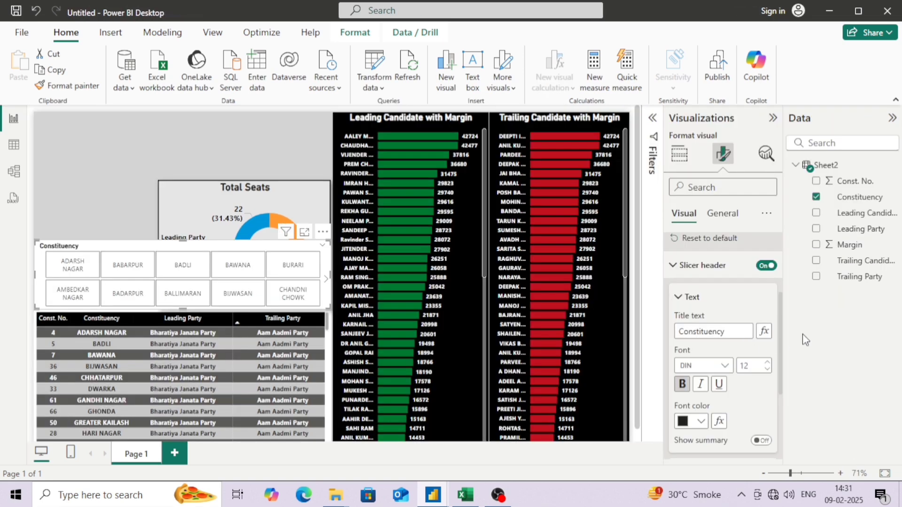
{"action": "left_click", "coordinate": [701, 422]}
{"action": "left_click", "coordinate": [803, 364]}
Step: Set the Constituency slicer's background to the custom dark gray #333333
{"action": "left_click", "coordinate": [726, 213]}
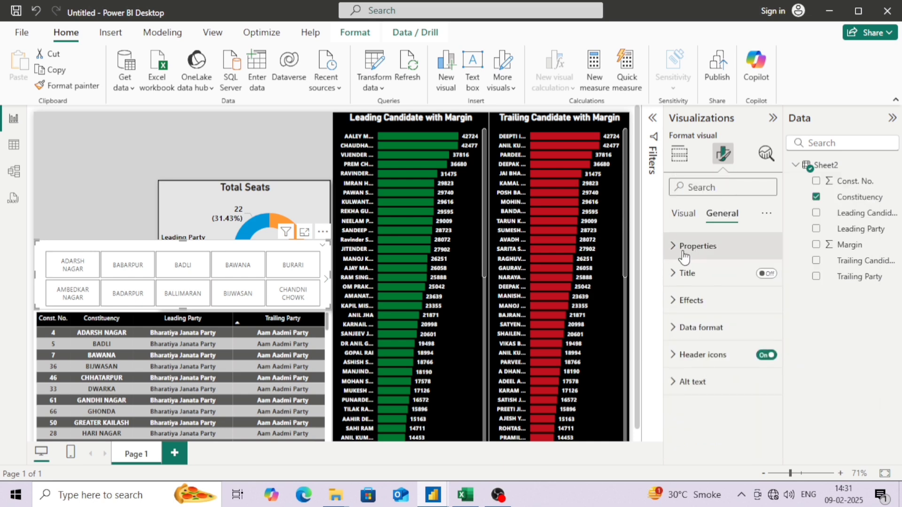
{"action": "left_click", "coordinate": [700, 304]}
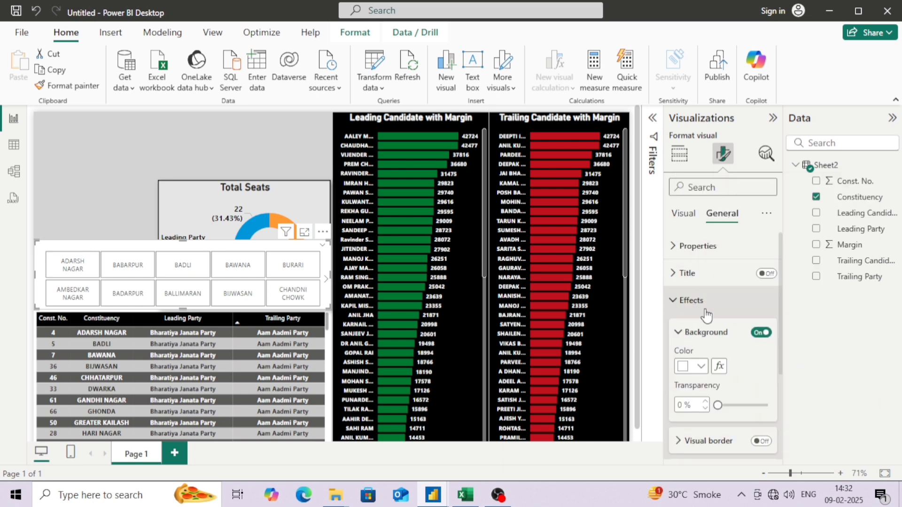
{"action": "left_click", "coordinate": [700, 367]}
{"action": "left_click", "coordinate": [695, 338]}
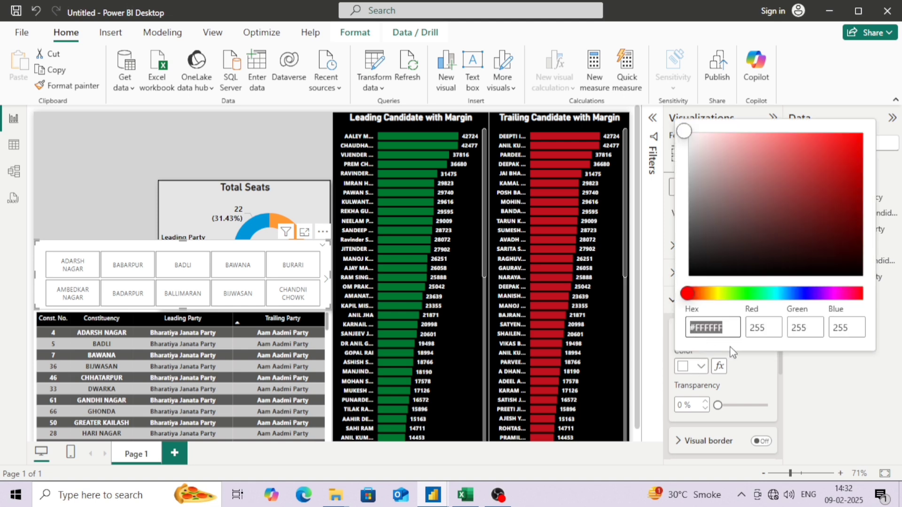
{"action": "type", "text": "#333333"}
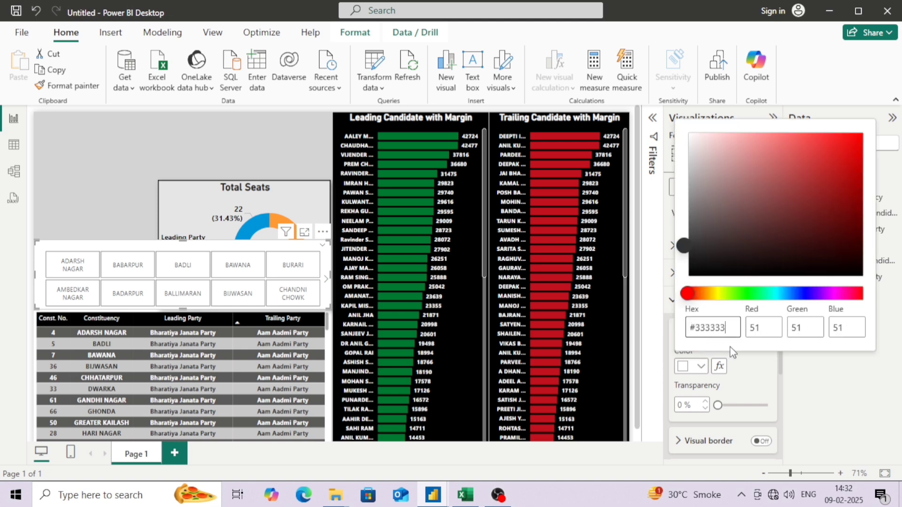
{"action": "key", "text": "Tab"}
{"action": "left_click", "coordinate": [98, 197]}
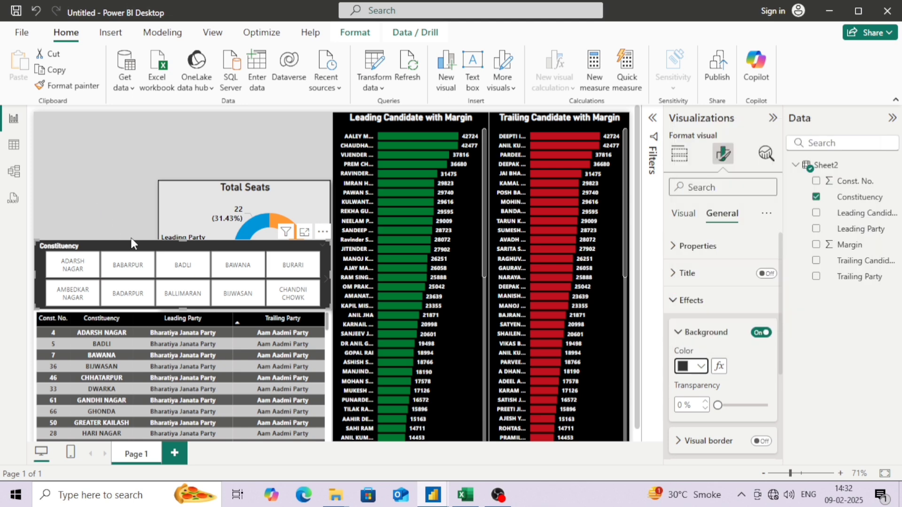
Step: Move and resize the Constituency slicer to fill the empty space beside the donut chart, directly above the table
{"action": "left_click", "coordinate": [331, 275]}
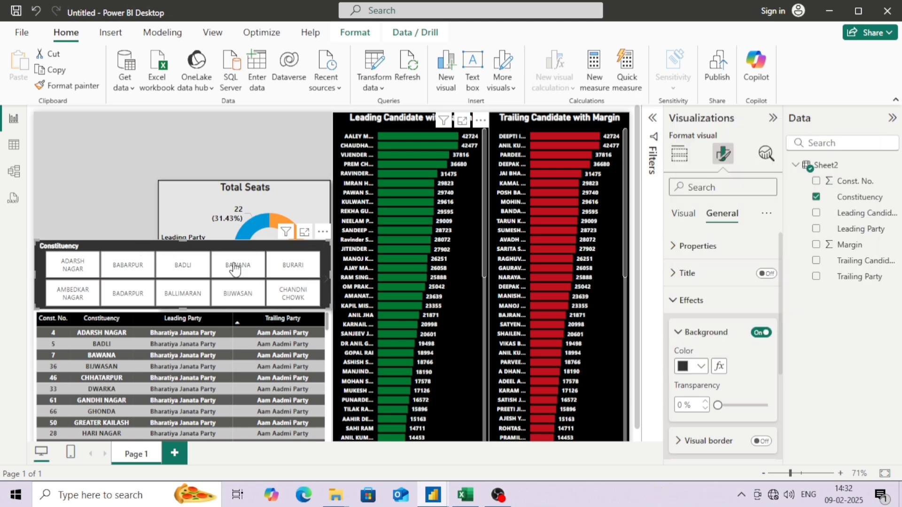
{"action": "left_click_drag", "start_coordinate": [184, 235], "coordinate": [184, 179]}
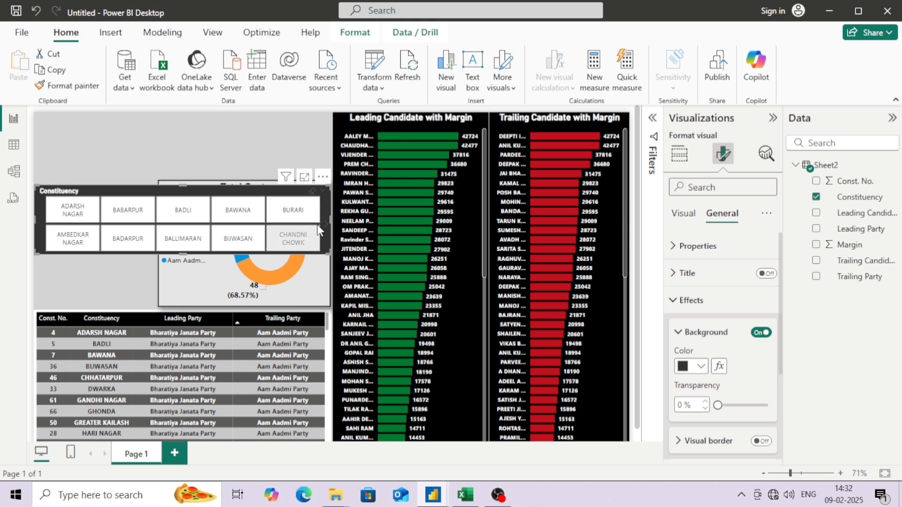
{"action": "left_click_drag", "start_coordinate": [330, 221], "coordinate": [158, 222]}
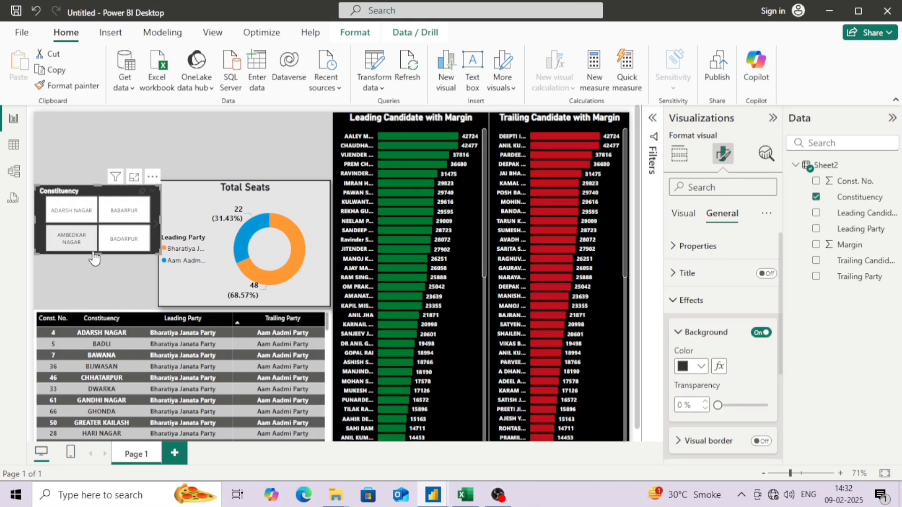
{"action": "left_click_drag", "start_coordinate": [94, 258], "coordinate": [94, 313]}
{"action": "left_click_drag", "start_coordinate": [90, 193], "coordinate": [89, 184]}
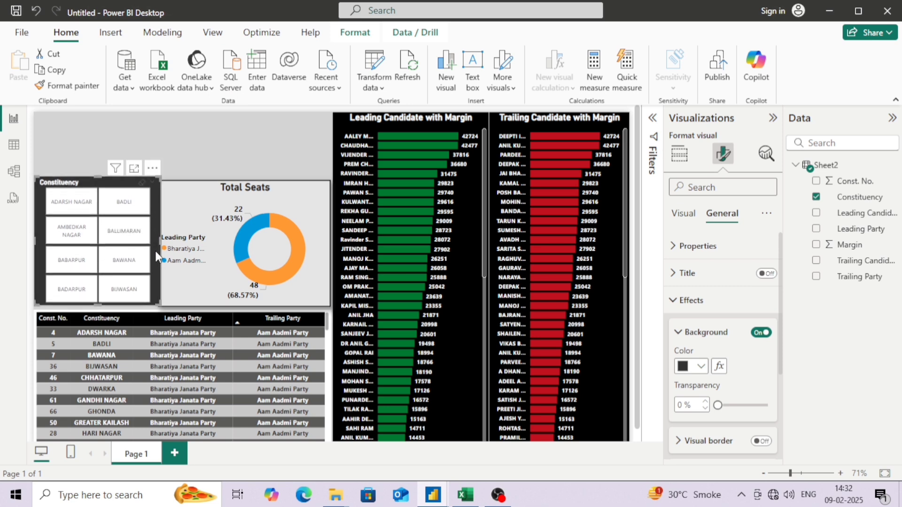
Step: Narrow the Total Seats donut chart to meet the slicer's edge and raise its upper edge level with the slicer
{"action": "left_click", "coordinate": [177, 221]}
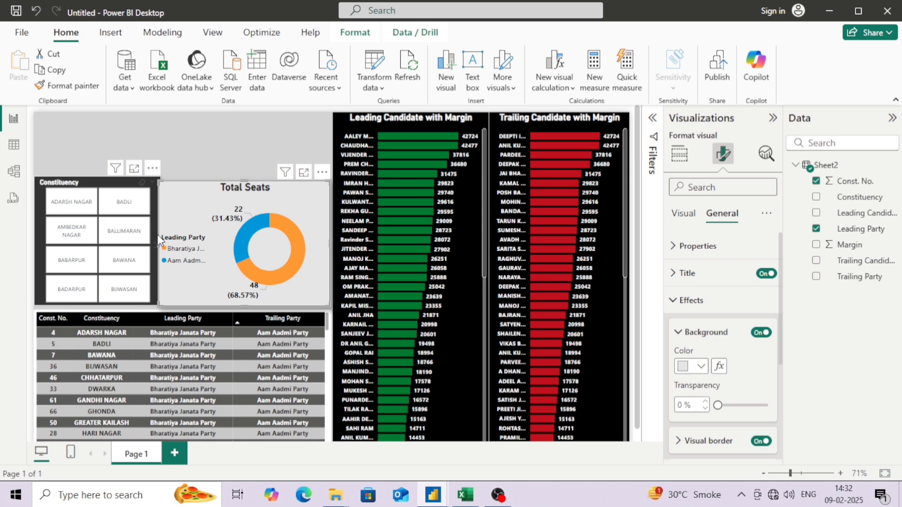
{"action": "left_click_drag", "start_coordinate": [154, 246], "coordinate": [162, 247]}
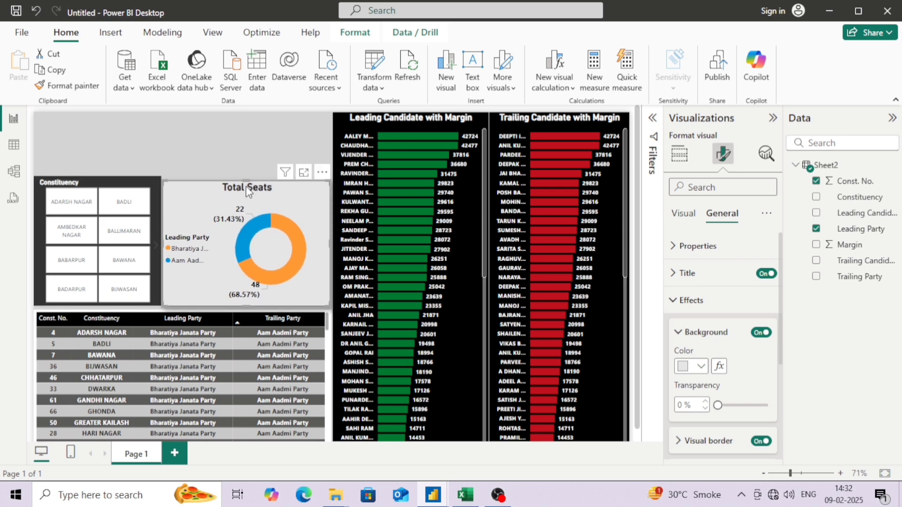
{"action": "left_click_drag", "start_coordinate": [246, 180], "coordinate": [248, 176]}
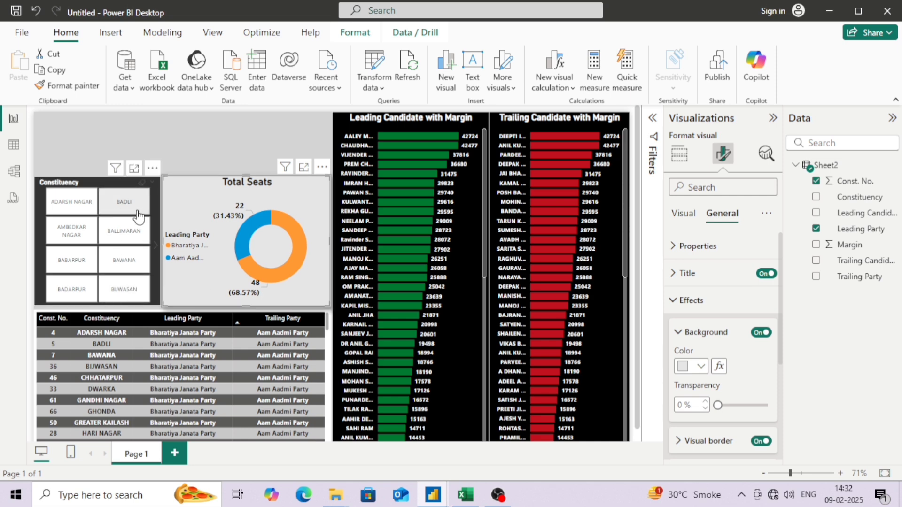
Step: Format the Constituency slicer's values with black, bold text at font size 11
{"action": "left_click", "coordinate": [683, 214]}
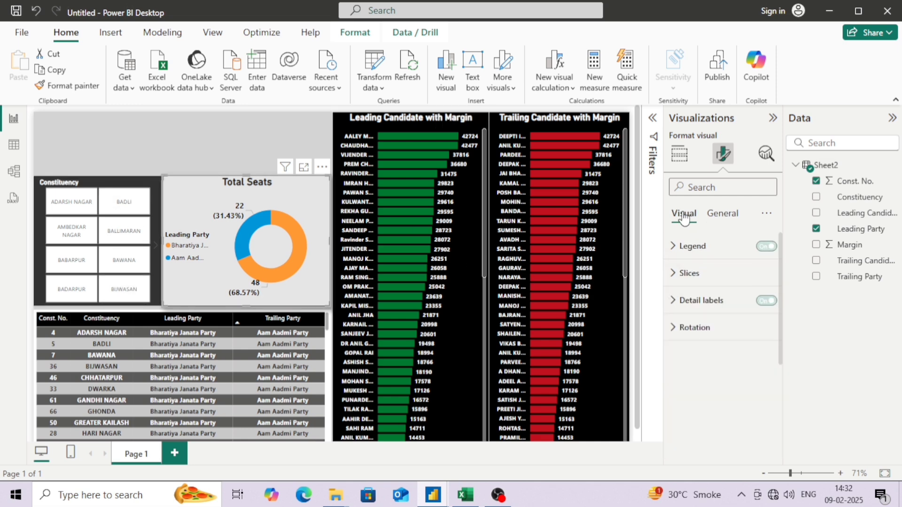
{"action": "left_click", "coordinate": [157, 198]}
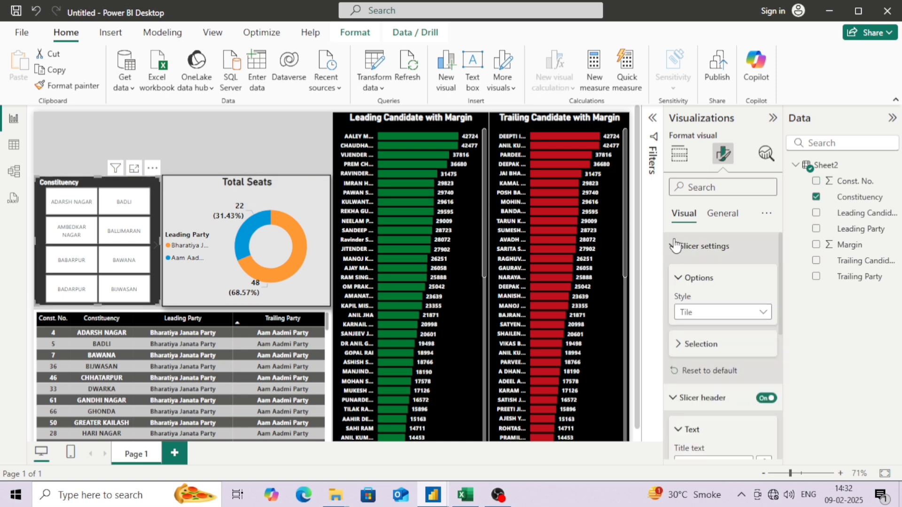
{"action": "left_click", "coordinate": [692, 249]}
{"action": "left_click", "coordinate": [690, 304]}
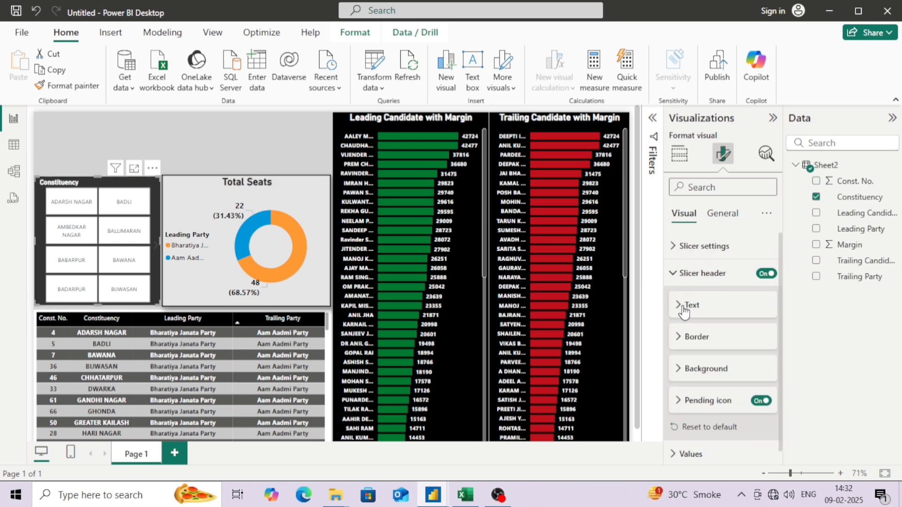
{"action": "scroll", "coordinate": [671, 329], "scroll_direction": "up", "scroll_amount": 1}
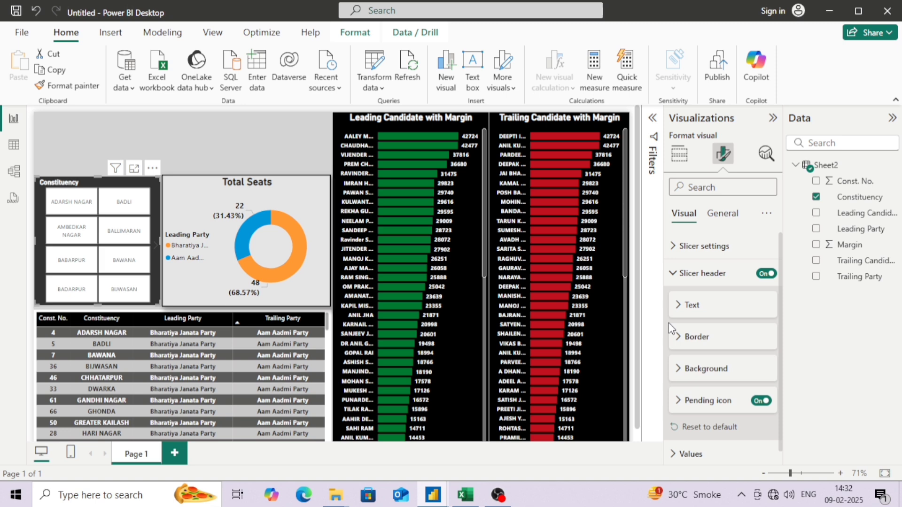
{"action": "left_click", "coordinate": [673, 251]}
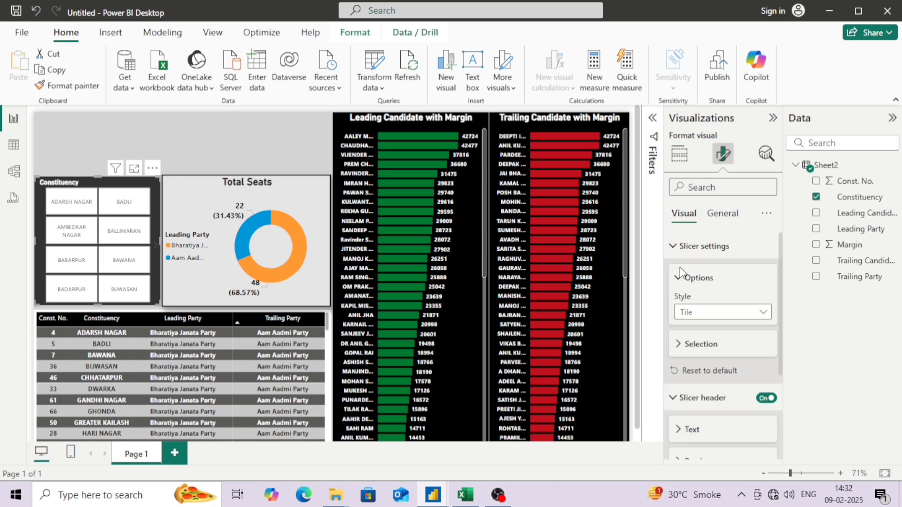
{"action": "scroll", "coordinate": [685, 298], "scroll_direction": "down", "scroll_amount": 3}
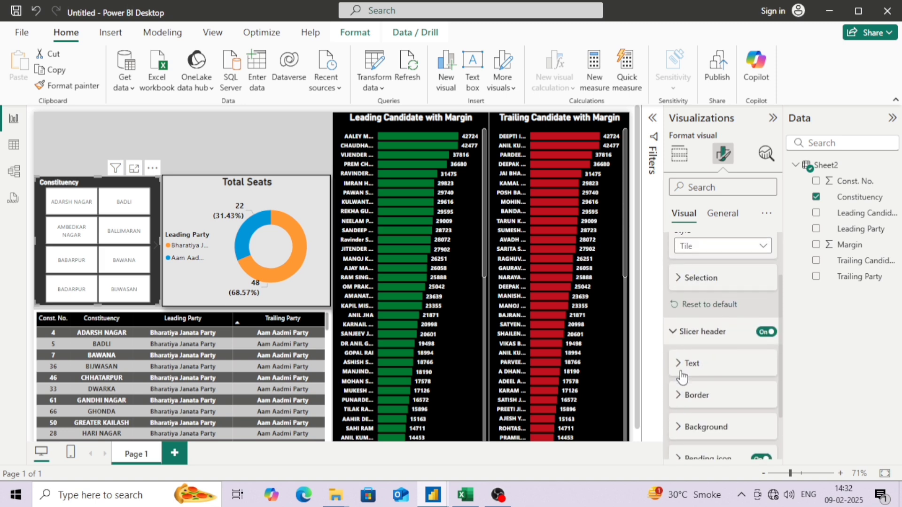
{"action": "left_click", "coordinate": [688, 363]}
{"action": "scroll", "coordinate": [688, 363], "scroll_direction": "down", "scroll_amount": 3}
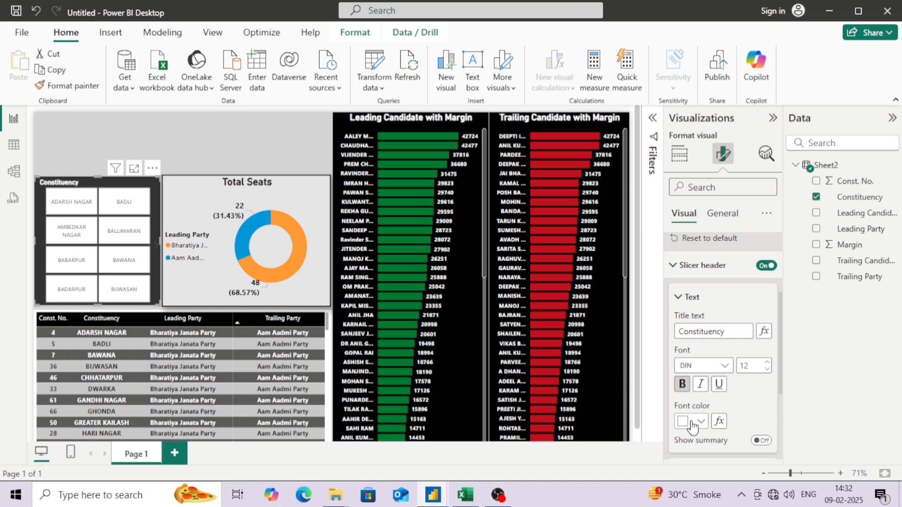
{"action": "scroll", "coordinate": [691, 379], "scroll_direction": "down", "scroll_amount": 6}
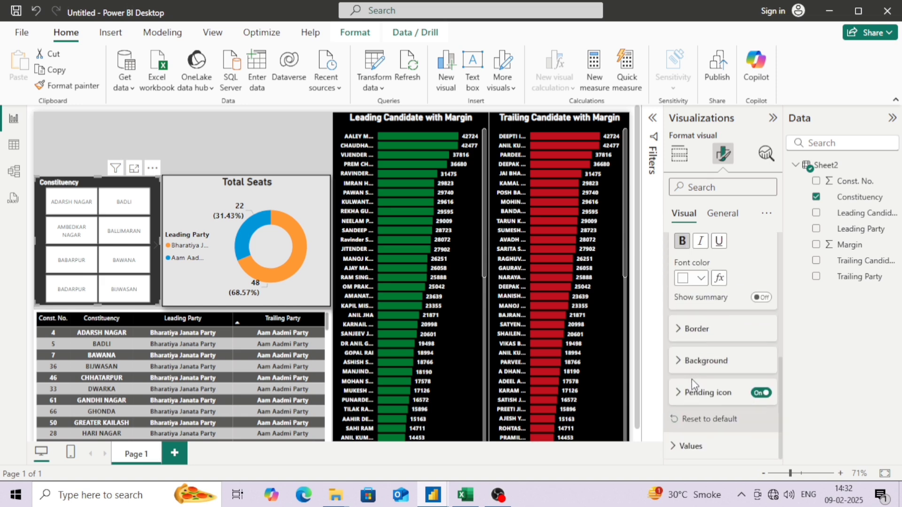
{"action": "left_click", "coordinate": [686, 444]}
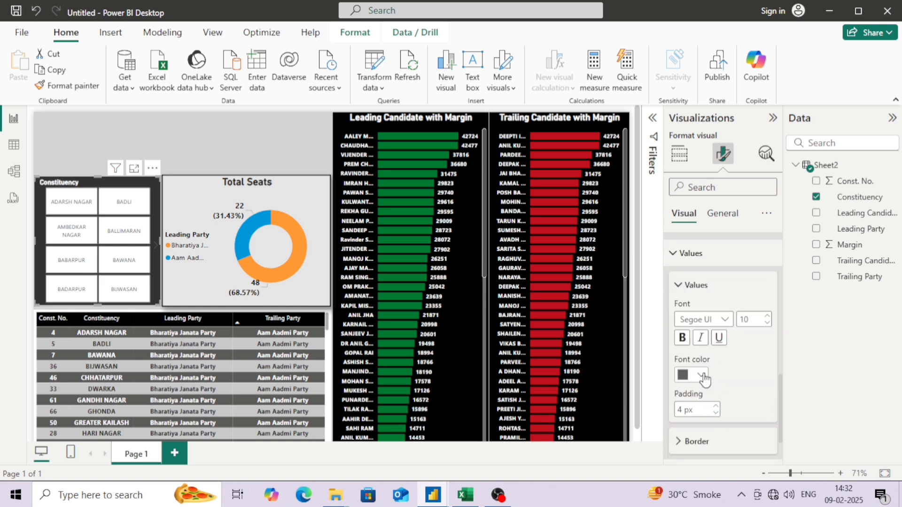
{"action": "left_click", "coordinate": [700, 370]}
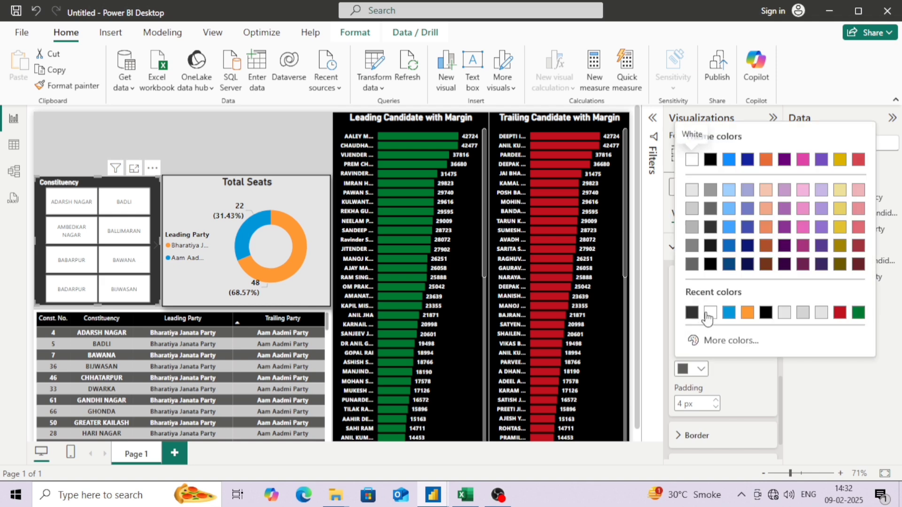
{"action": "left_click", "coordinate": [764, 313]}
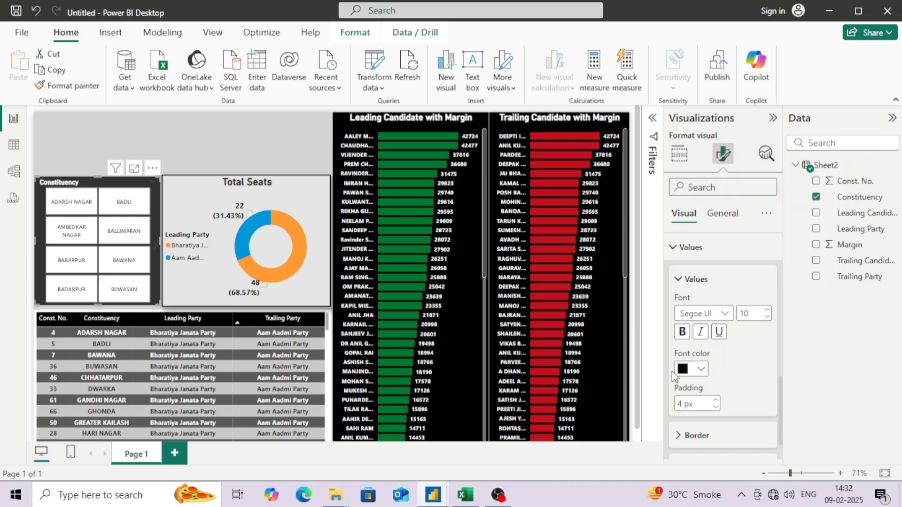
{"action": "left_click", "coordinate": [682, 332]}
{"action": "double_click", "coordinate": [756, 316]}
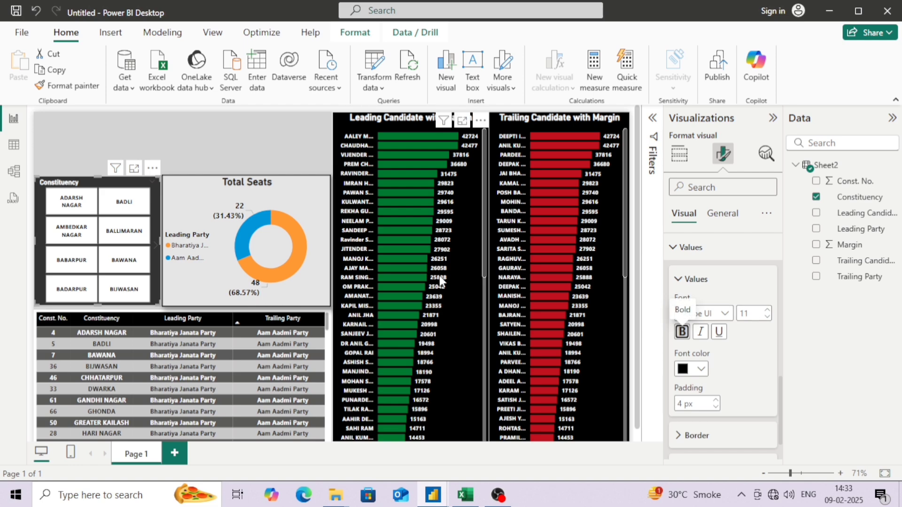
Step: Browse through the constituency tiles in the slicer to check their formatting
{"action": "left_click", "coordinate": [251, 144]}
{"action": "scroll", "coordinate": [148, 270], "scroll_direction": "down", "scroll_amount": 2}
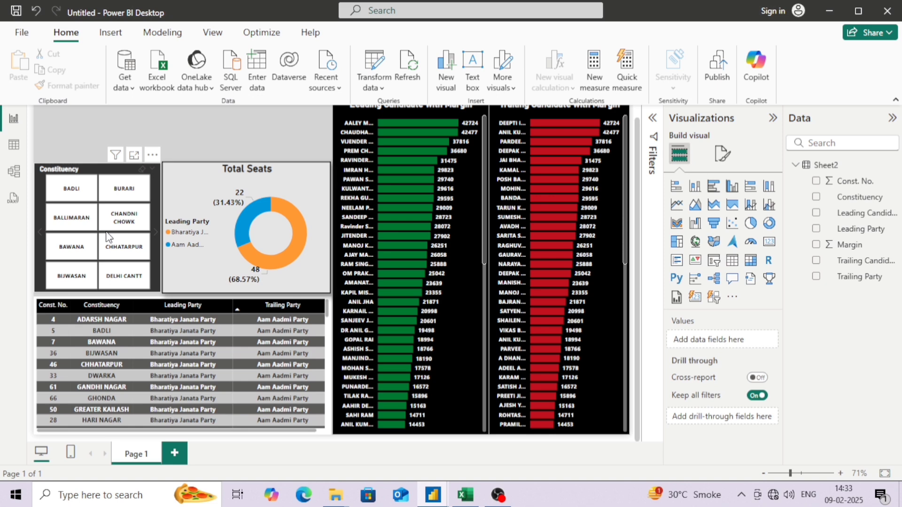
{"action": "scroll", "coordinate": [108, 237], "scroll_direction": "down", "scroll_amount": 4}
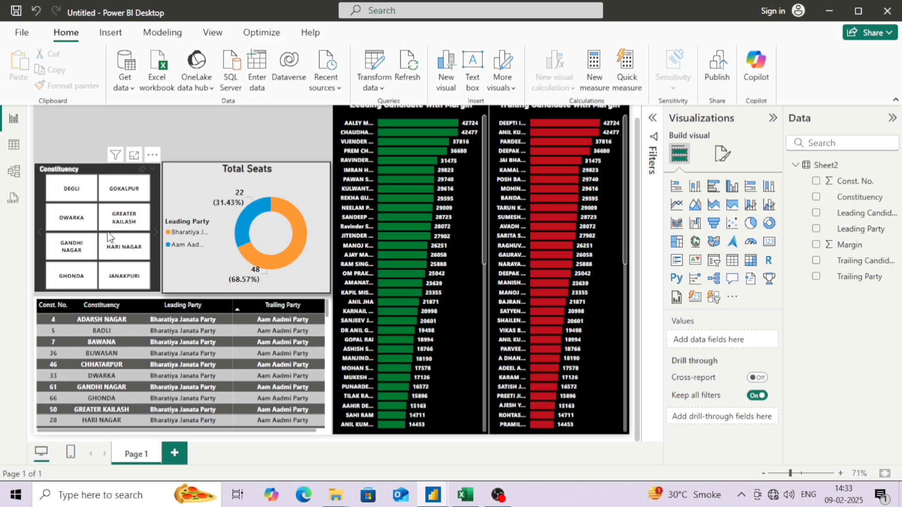
{"action": "scroll", "coordinate": [110, 236], "scroll_direction": "down", "scroll_amount": 5}
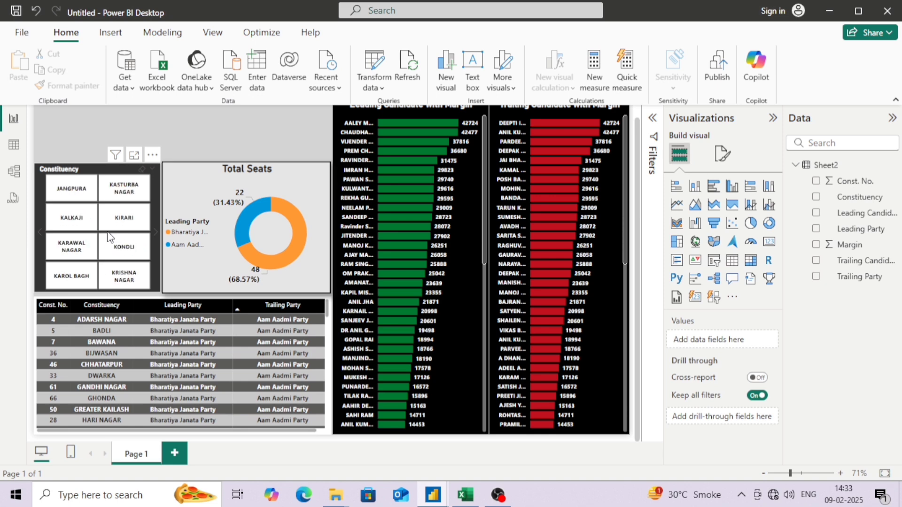
{"action": "left_click", "coordinate": [123, 169]}
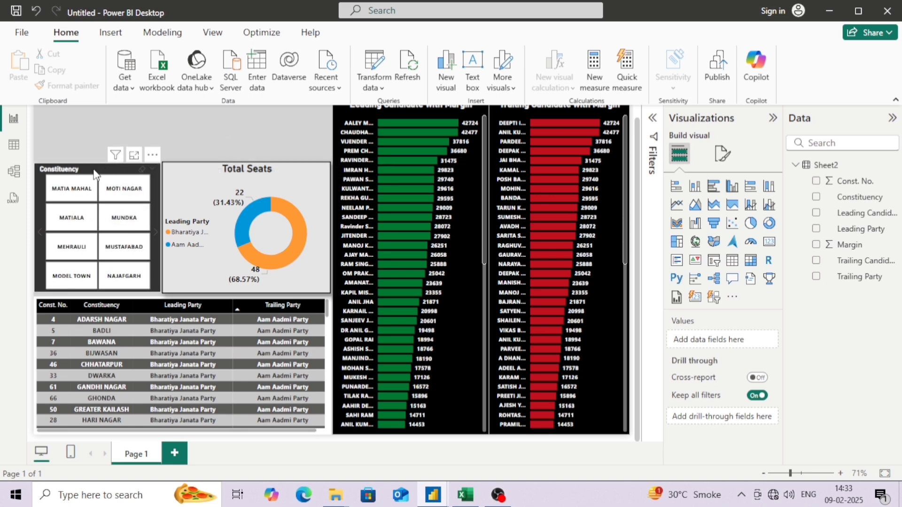
Step: Turn on the visual border and shadow effects for the Constituency slicer
{"action": "left_click", "coordinate": [725, 155]}
{"action": "left_click", "coordinate": [722, 214]}
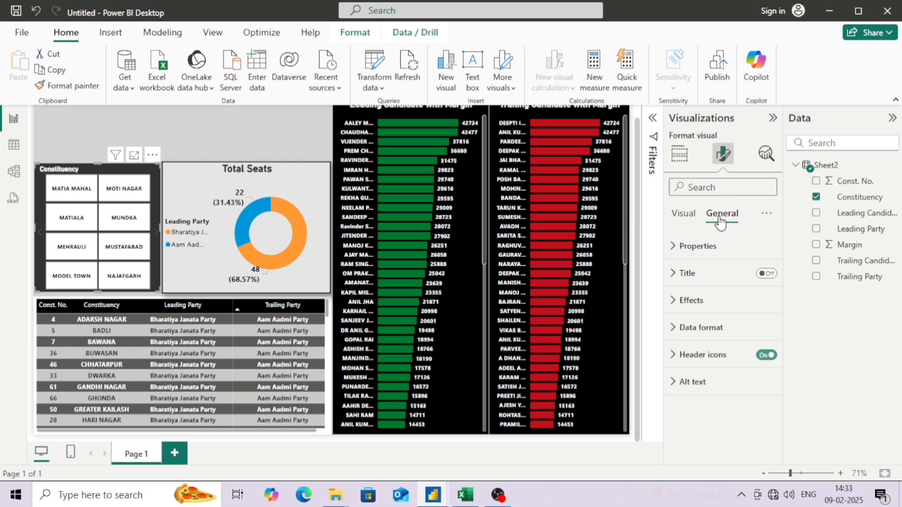
{"action": "left_click", "coordinate": [691, 301]}
{"action": "scroll", "coordinate": [720, 382], "scroll_direction": "down", "scroll_amount": 3}
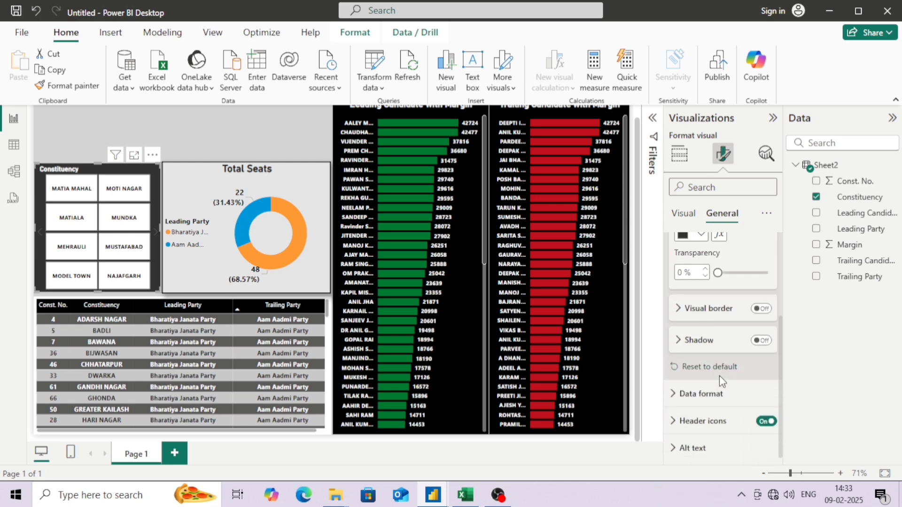
{"action": "left_click", "coordinate": [760, 309]}
{"action": "left_click", "coordinate": [760, 340]}
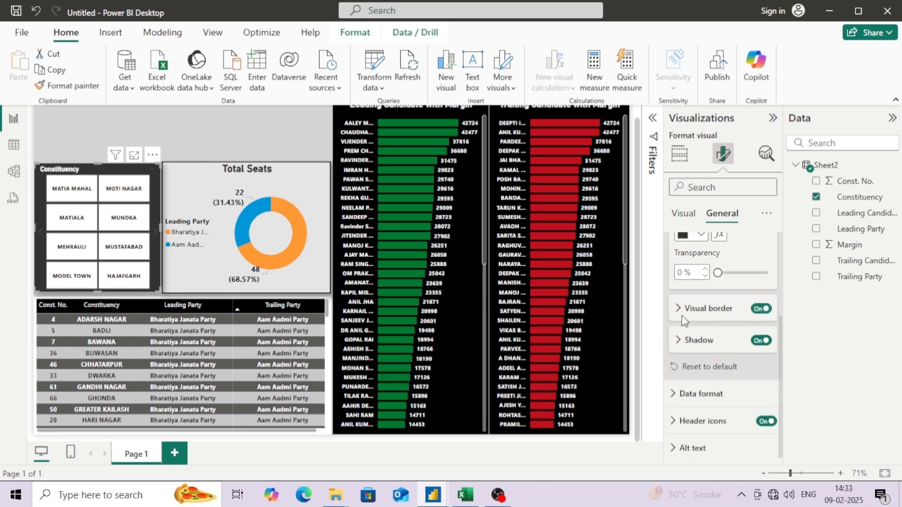
{"action": "left_click", "coordinate": [263, 140]}
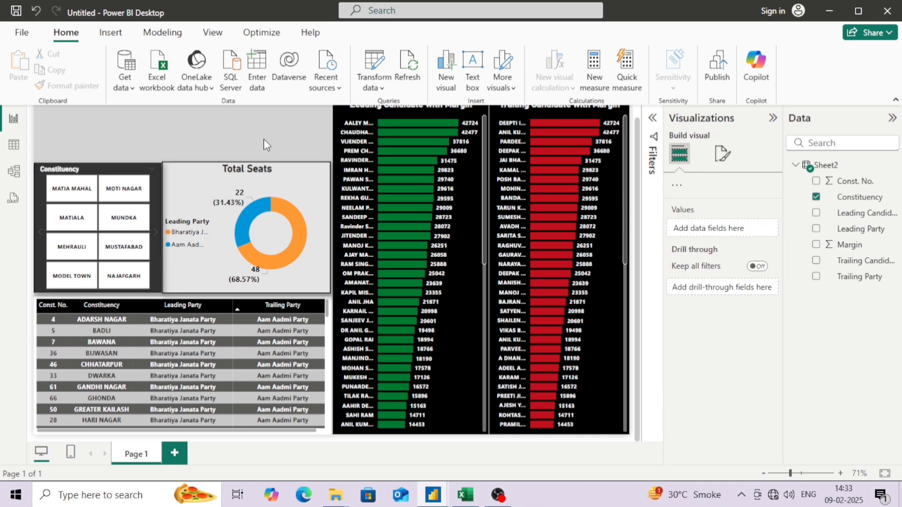
Step: Narrow the Leading Candidate with Margin chart slightly on the side facing the donut chart and table
{"action": "left_click", "coordinate": [172, 205]}
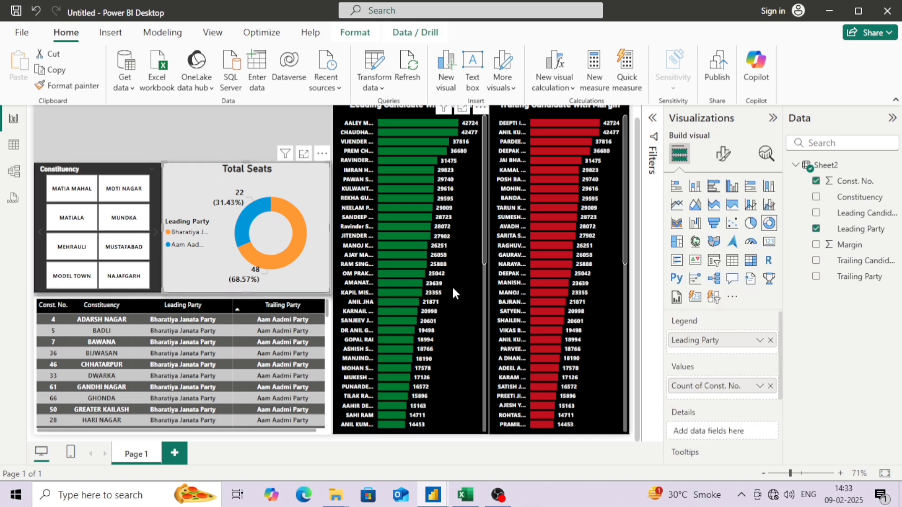
{"action": "scroll", "coordinate": [451, 286], "scroll_direction": "down", "scroll_amount": 5}
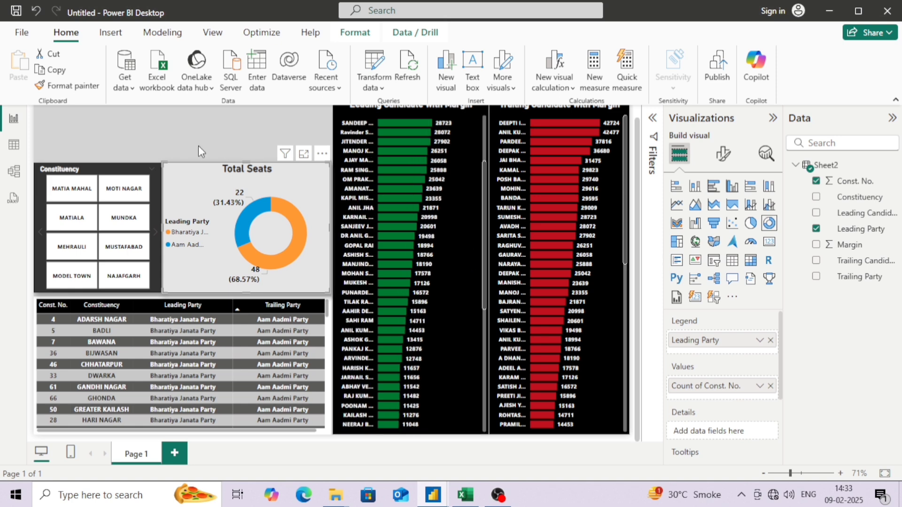
{"action": "left_click", "coordinate": [161, 112]}
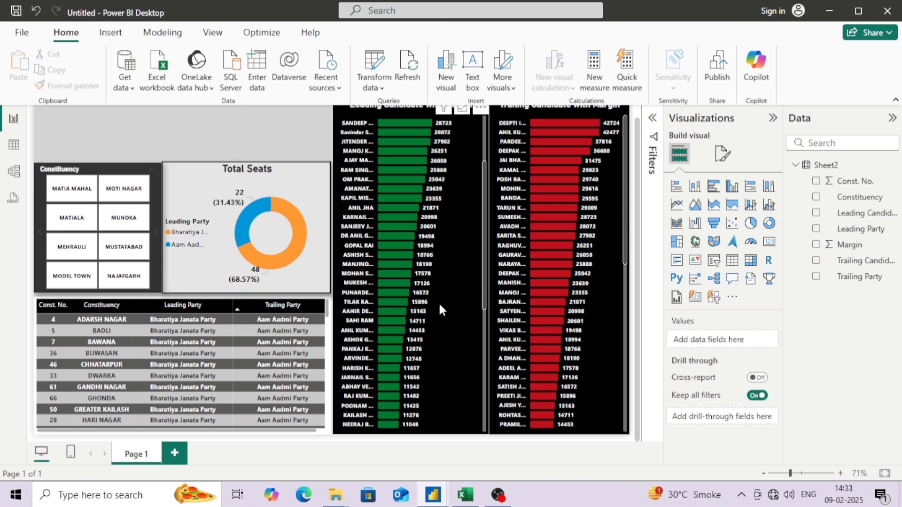
{"action": "left_click", "coordinate": [334, 238]}
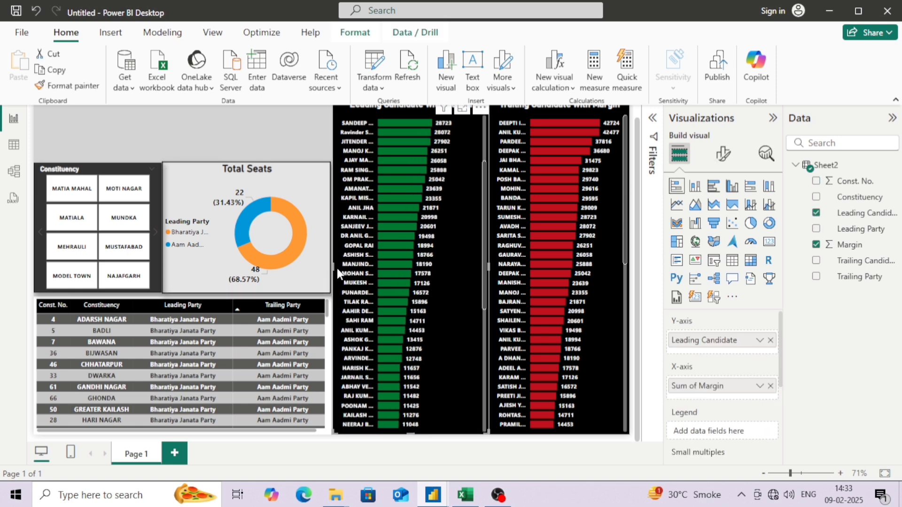
{"action": "left_click_drag", "start_coordinate": [331, 267], "coordinate": [338, 271]}
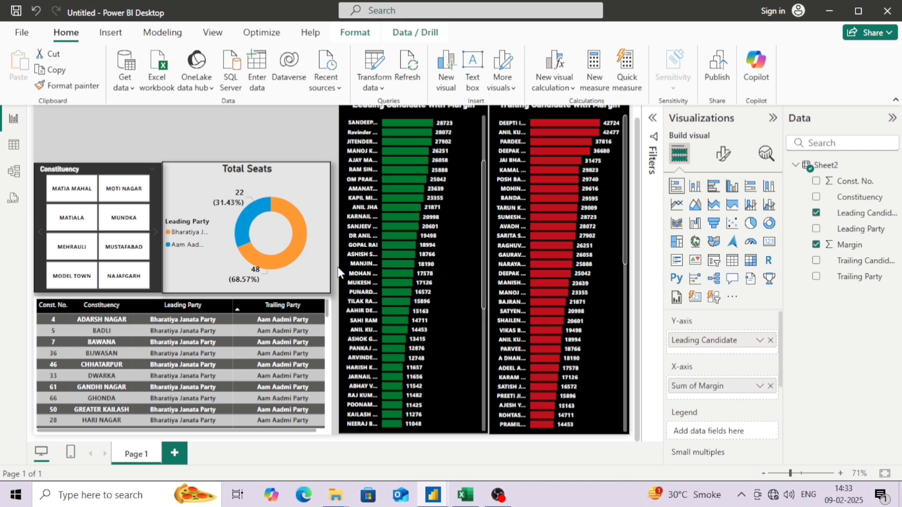
{"action": "left_click", "coordinate": [331, 371]}
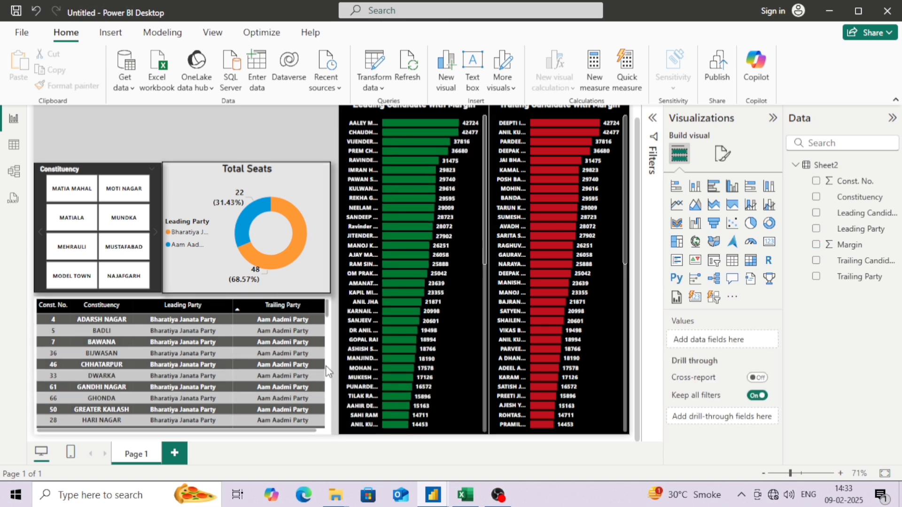
Step: Widen the constituency table to the edge of the Leading Candidate chart and shift the Total Seats donut chart slightly towards that chart
{"action": "scroll", "coordinate": [328, 365], "scroll_direction": "down", "scroll_amount": 3}
{"action": "left_click", "coordinate": [329, 365]}
{"action": "left_click_drag", "start_coordinate": [331, 358], "coordinate": [338, 371]}
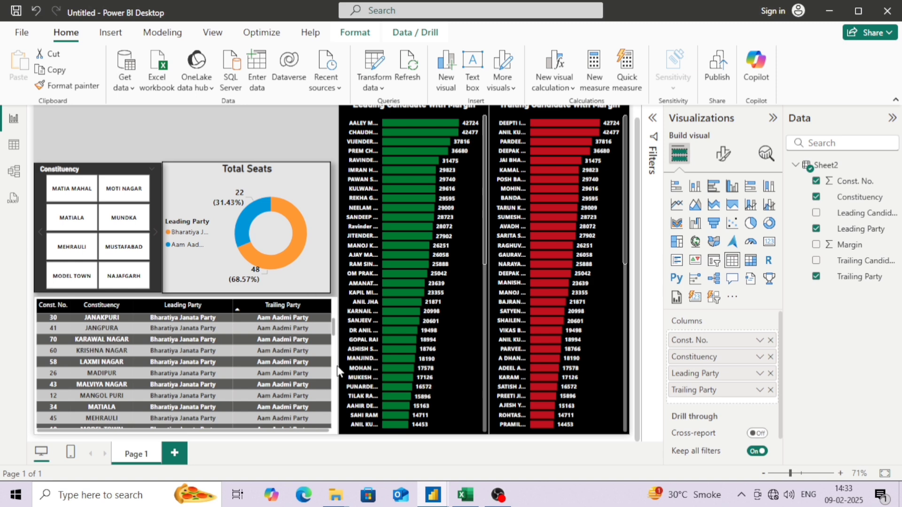
{"action": "left_click", "coordinate": [332, 255]}
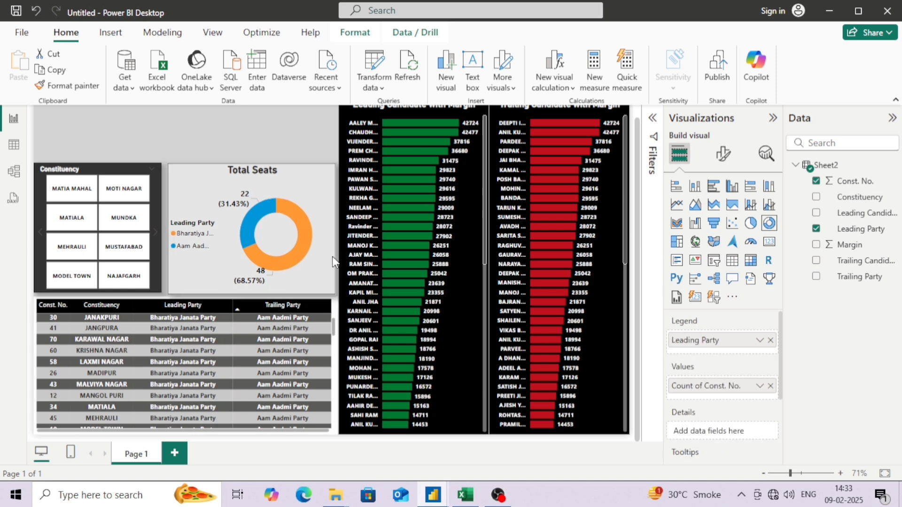
Step: Enlarge the Constituency slicer slightly in width and height to close the gaps to the donut chart and table
{"action": "left_click", "coordinate": [159, 235]}
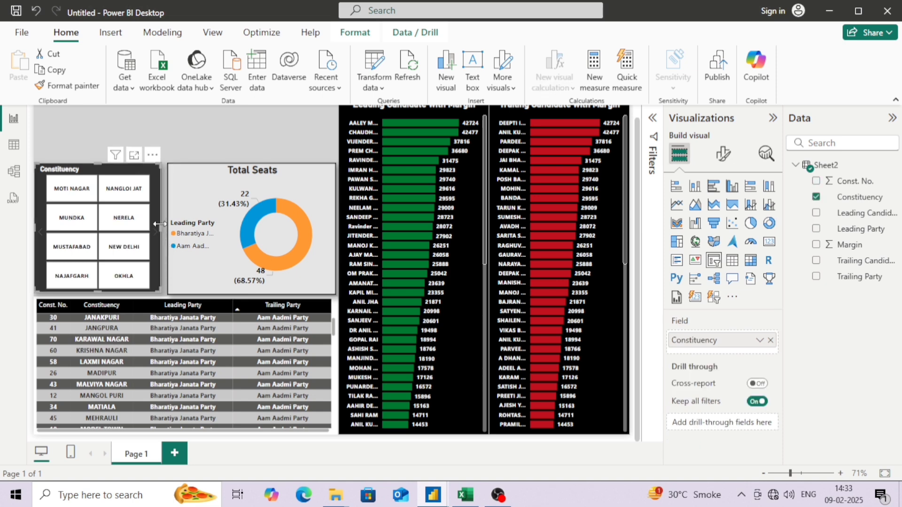
{"action": "left_click_drag", "start_coordinate": [159, 224], "coordinate": [164, 225]}
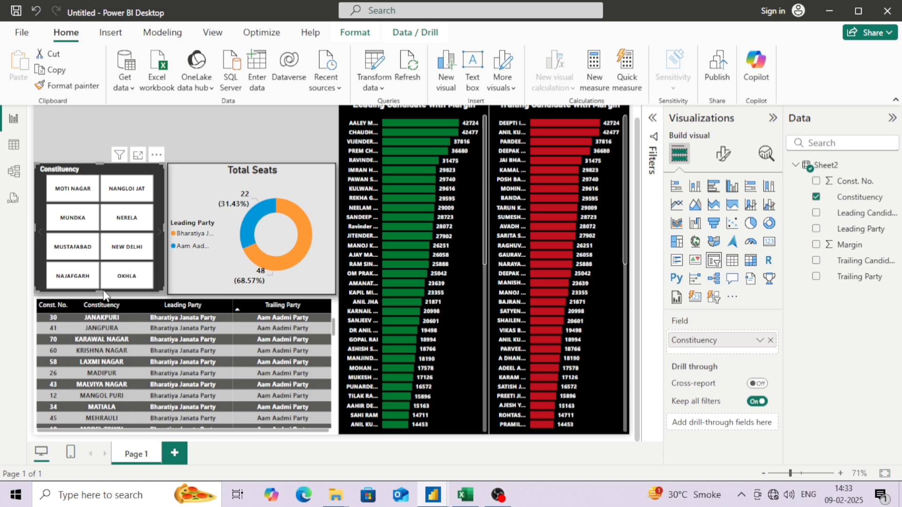
{"action": "left_click_drag", "start_coordinate": [99, 289], "coordinate": [100, 292]}
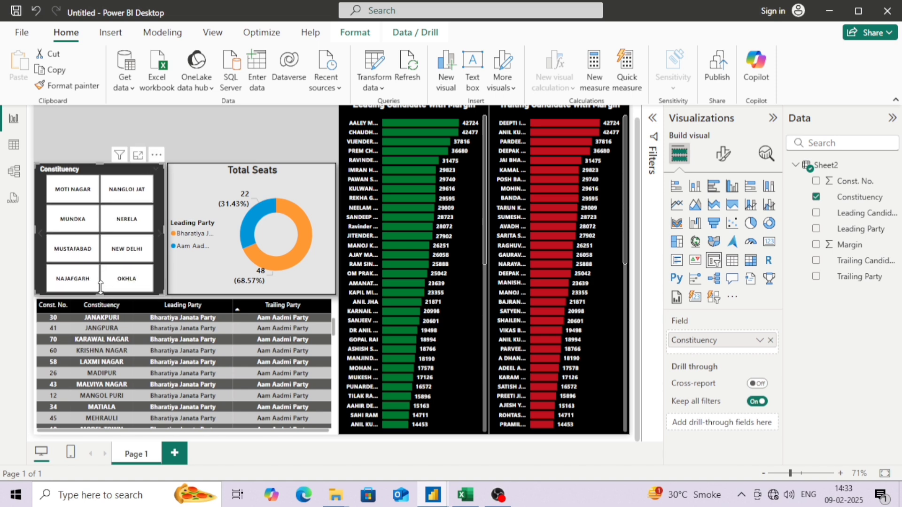
Step: Test the Constituency slicer with the SHAHDARA and SADAR BAZAR tiles, clearing each selection
{"action": "scroll", "coordinate": [75, 261], "scroll_direction": "down", "scroll_amount": 5}
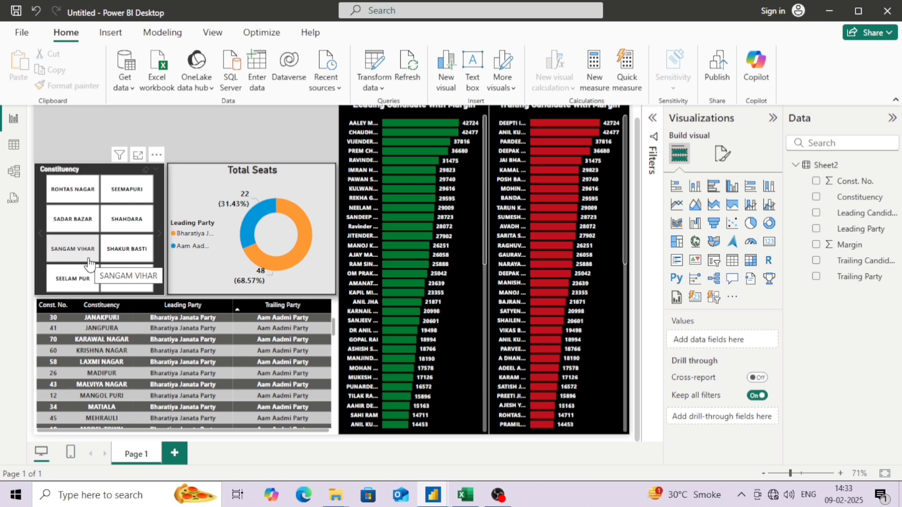
{"action": "left_click", "coordinate": [111, 224]}
{"action": "left_click", "coordinate": [111, 224]}
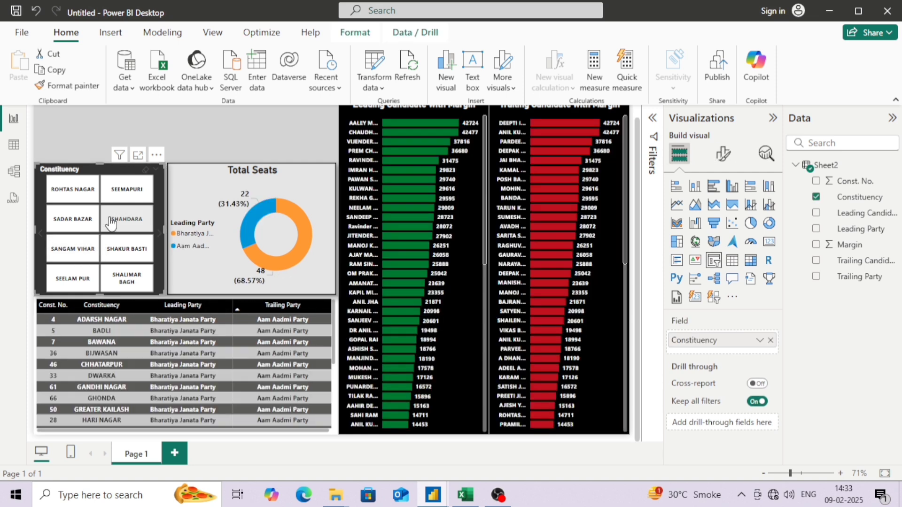
{"action": "left_click", "coordinate": [77, 220]}
{"action": "left_click", "coordinate": [77, 221]}
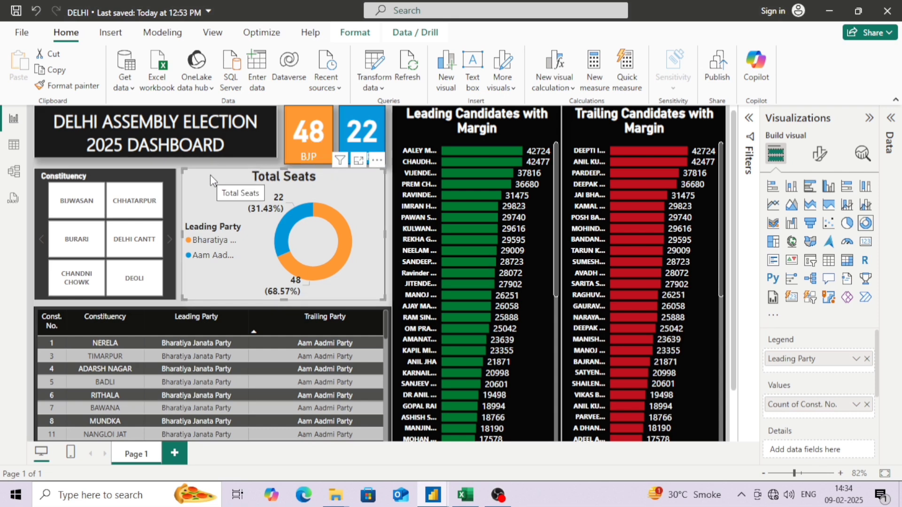
Step: Expand the data fields in the finished DELHI report to examine the fields and measures it uses
{"action": "left_click", "coordinate": [869, 118]}
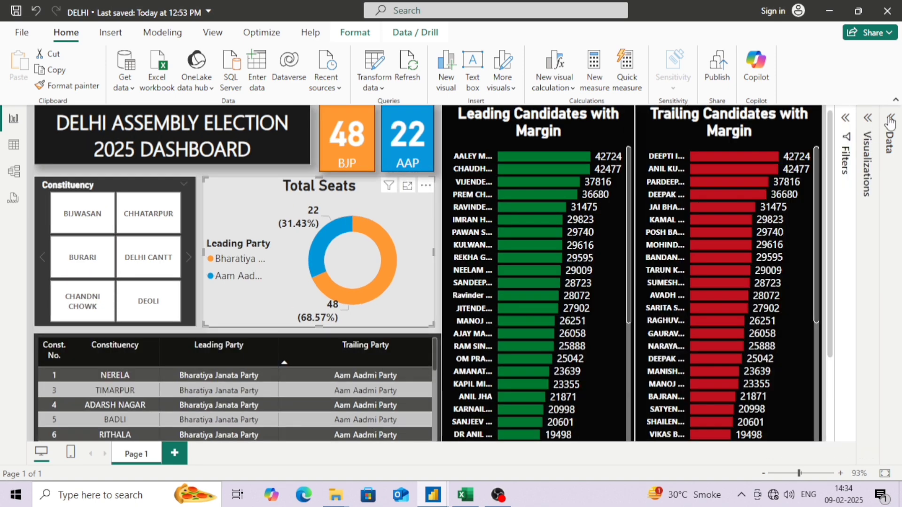
{"action": "left_click", "coordinate": [890, 118]}
{"action": "left_click", "coordinate": [804, 166]}
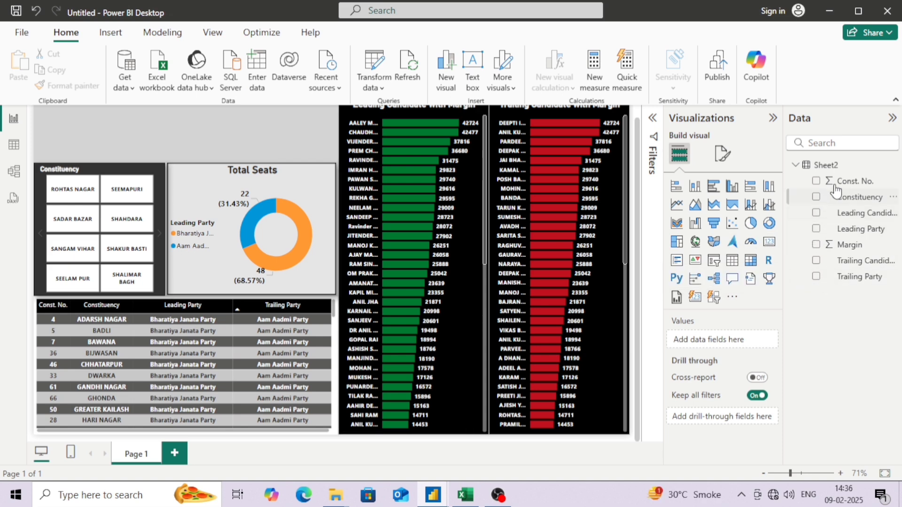
Step: Create a new measure named BJP in the Sheet2 table of the untitled report and start its formula with COALESCE(CALCULATE(
{"action": "right_click", "coordinate": [834, 166]}
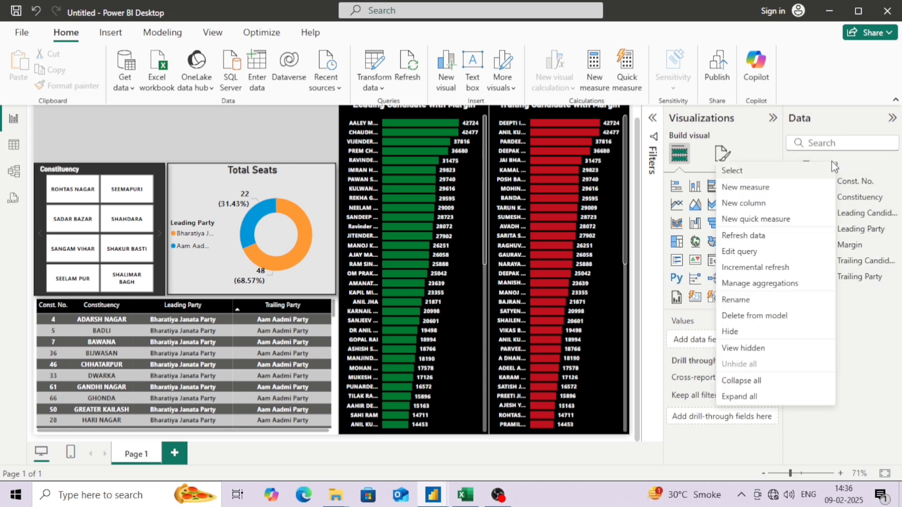
{"action": "left_click", "coordinate": [797, 184]}
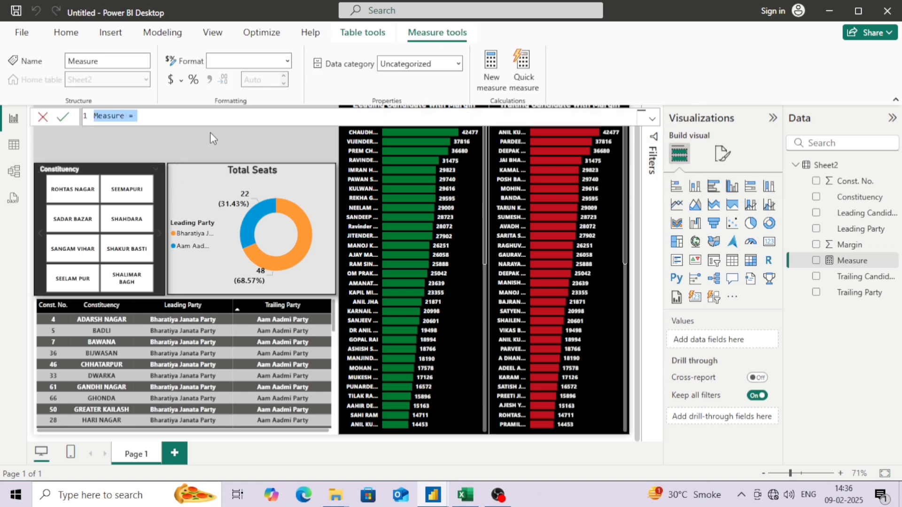
{"action": "key", "text": "Home"}
{"action": "key", "text": "Delete"}
{"action": "key", "text": "Delete"}
{"action": "key", "text": "Delete"}
{"action": "key", "text": "Delete"}
{"action": "key", "text": "Delete"}
{"action": "key", "text": "Delete"}
{"action": "key", "text": "Delete"}
{"action": "key", "text": "Delete"}
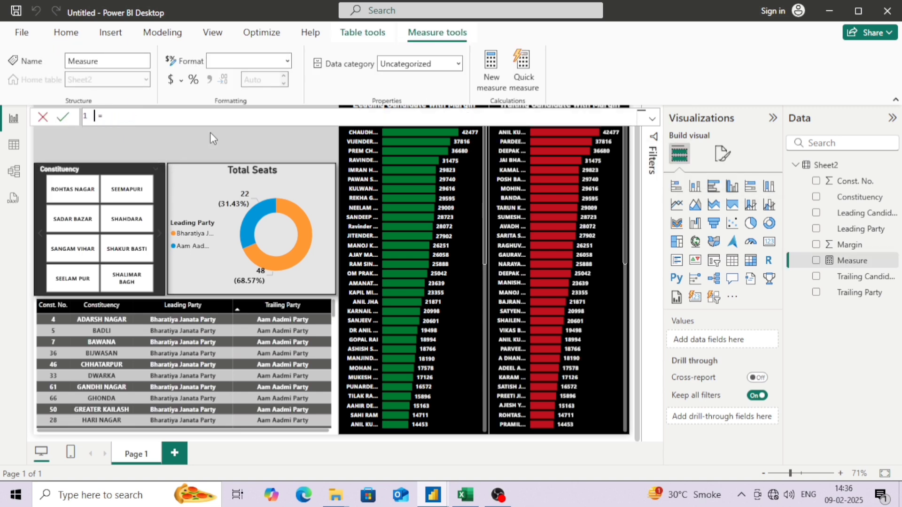
{"action": "type", "text": "BJP = CO"}
{"action": "key", "text": "Tab"}
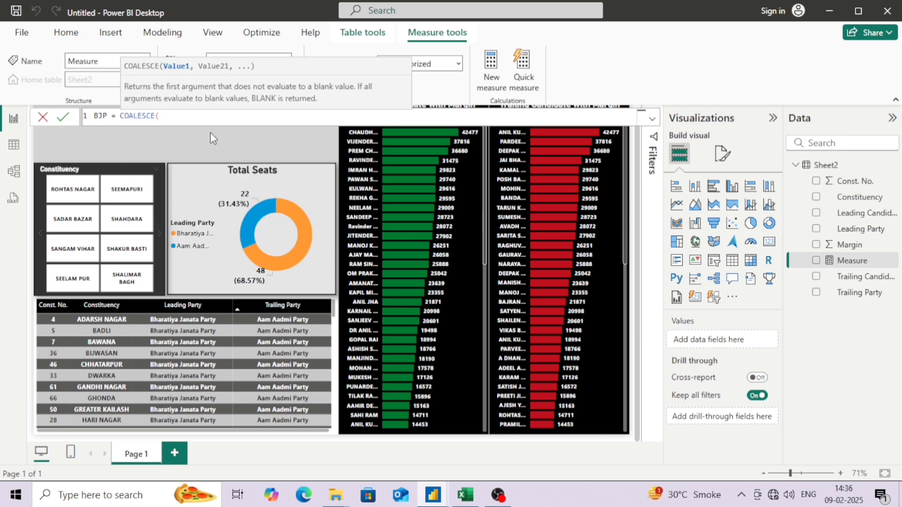
{"action": "type", "text": "CAL"}
{"action": "key", "text": "Tab"}
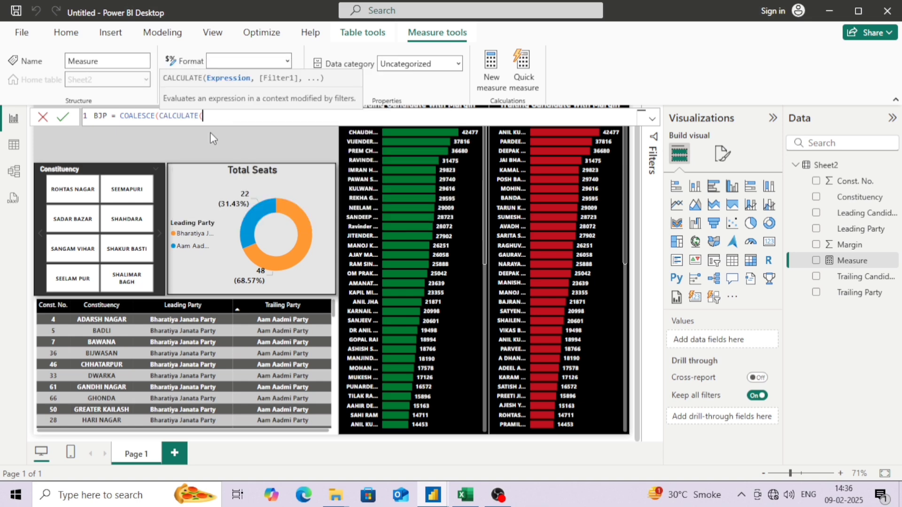
Step: Enter COUNT(Sheet2[Leading Party]) as the CALCULATE expression in the BJP measure
{"action": "type", "text": "COU"}
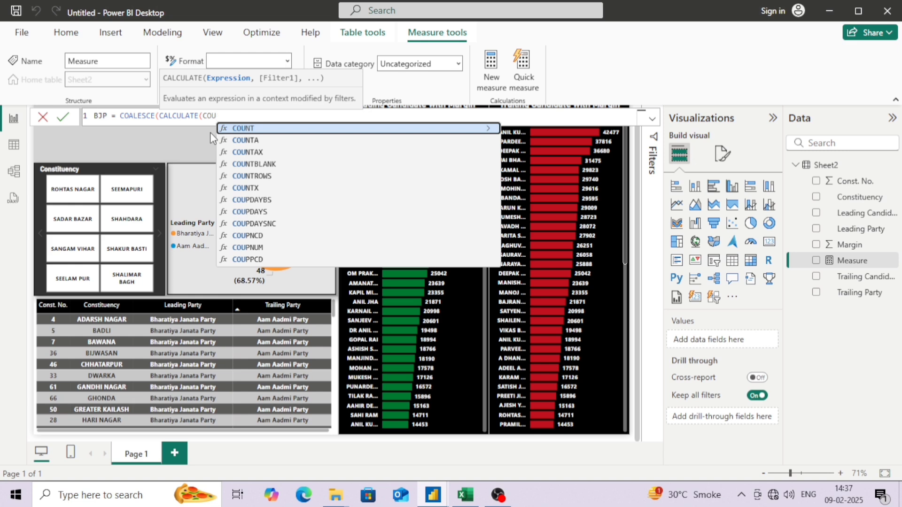
{"action": "key", "text": "Tab"}
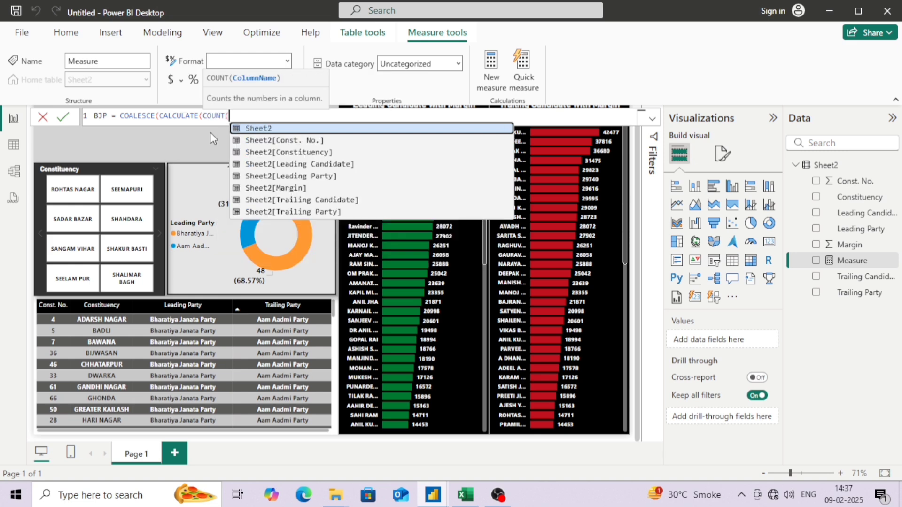
{"action": "key", "text": "Down"}
{"action": "key", "text": "Down"}
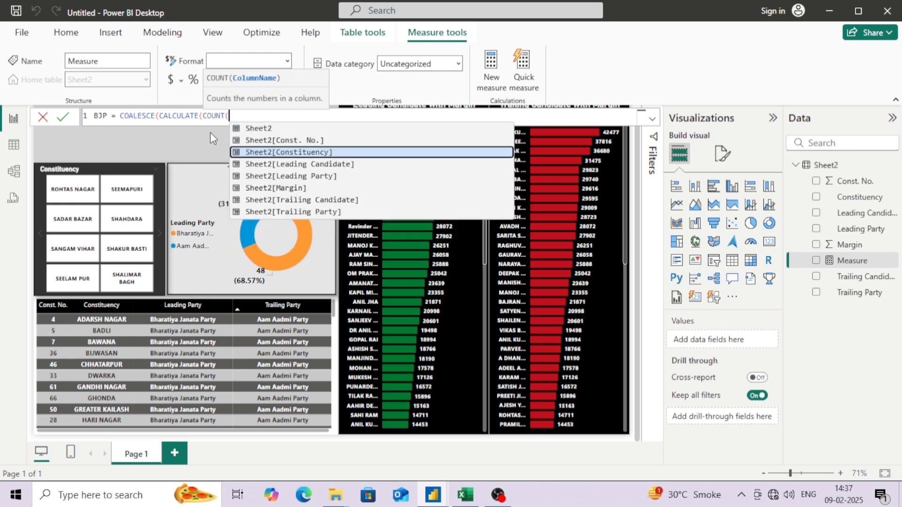
{"action": "key", "text": "Down"}
{"action": "key", "text": "Down"}
{"action": "key", "text": "Tab"}
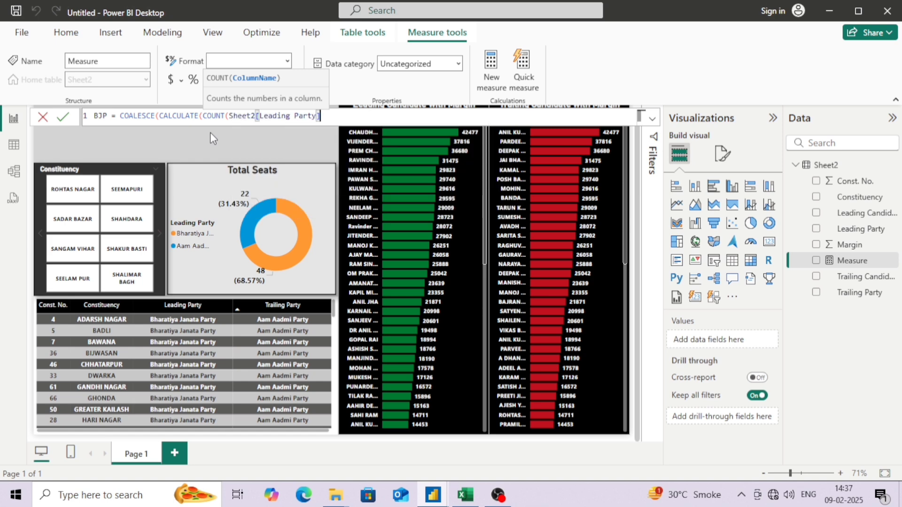
{"action": "type", "text": "),"}
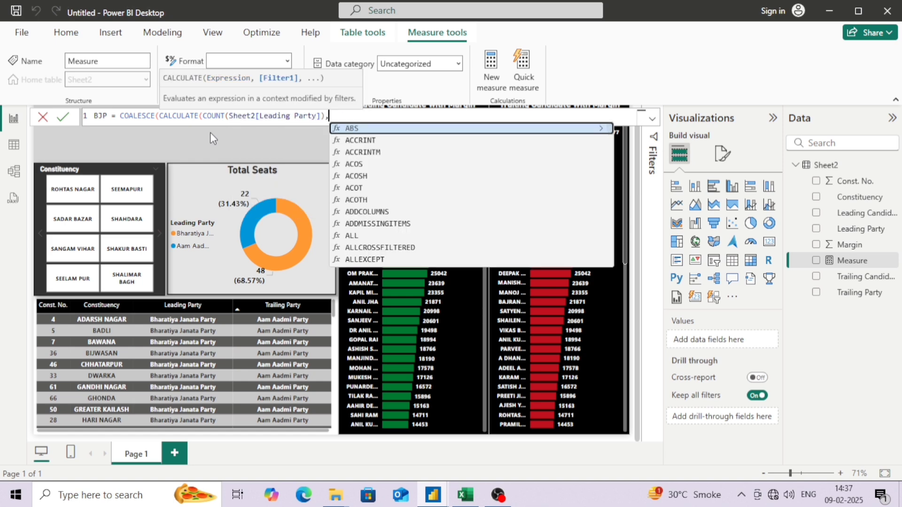
Step: Complete the BJP formula with the filter Sheet2[Leading Party] = "Bhartiya Janta Party" and 0 as the COALESCE fallback value
{"action": "type", "text": "CA"}
{"action": "type", "text": "HEET"}
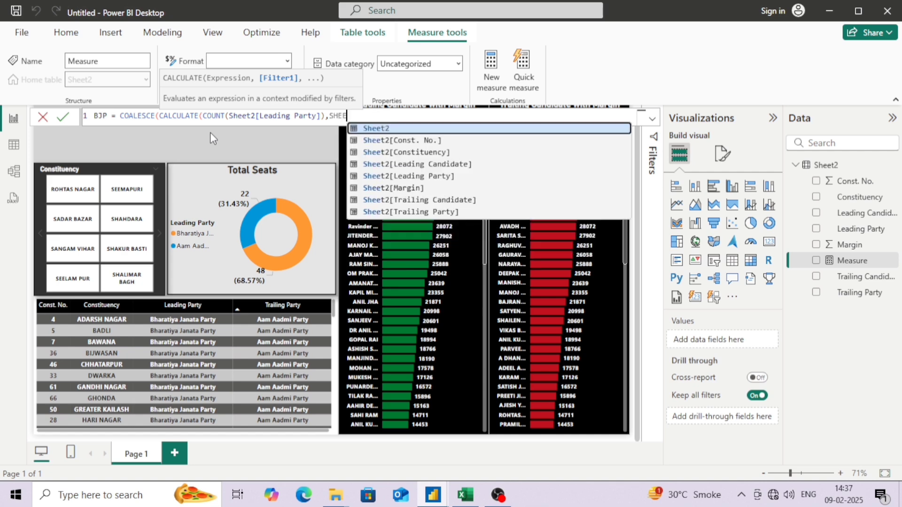
{"action": "key", "text": "Down"}
{"action": "key", "text": "Down"}
{"action": "key", "text": "Down"}
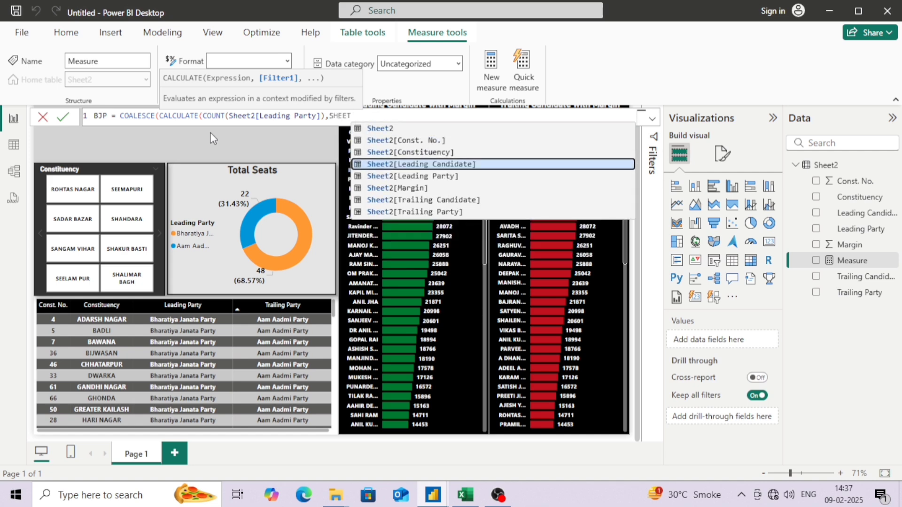
{"action": "key", "text": "Down"}
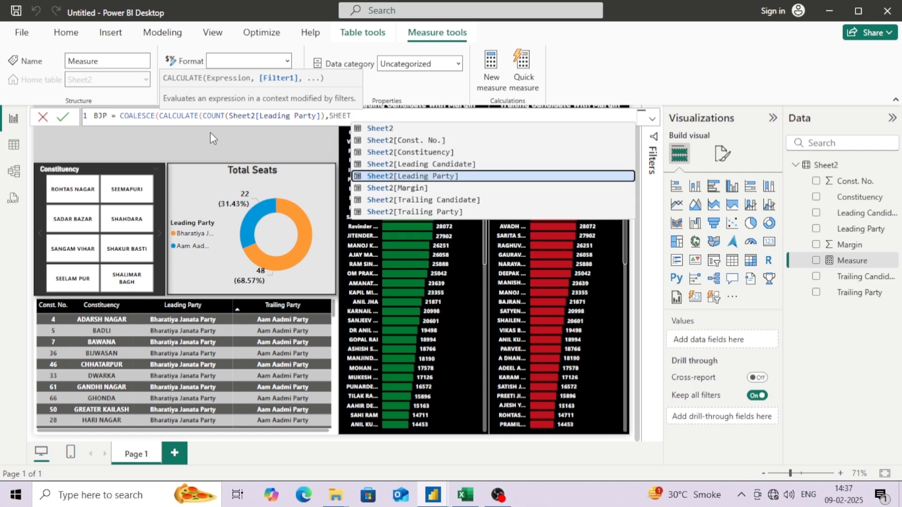
{"action": "key", "text": "Tab"}
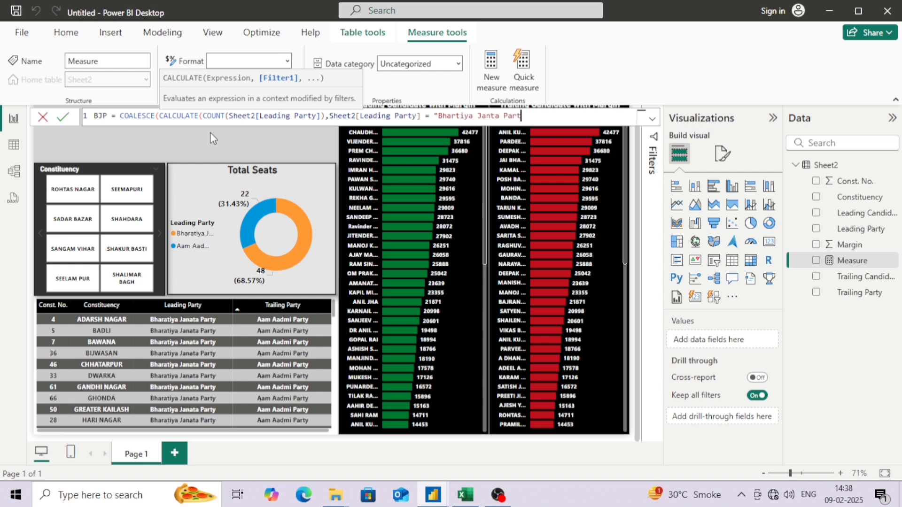
{"action": "type", "text": "),0)"}
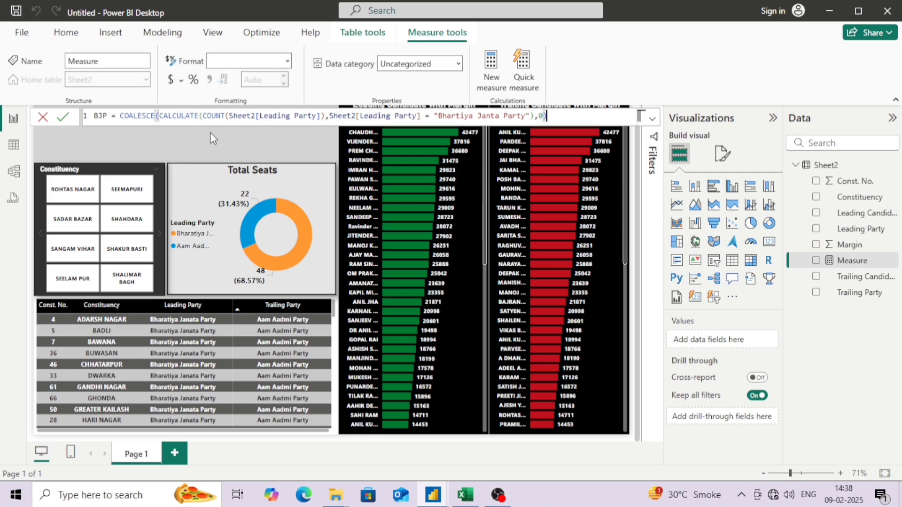
Step: Commit the BJP measure and copy its full formula
{"action": "key", "text": "Return"}
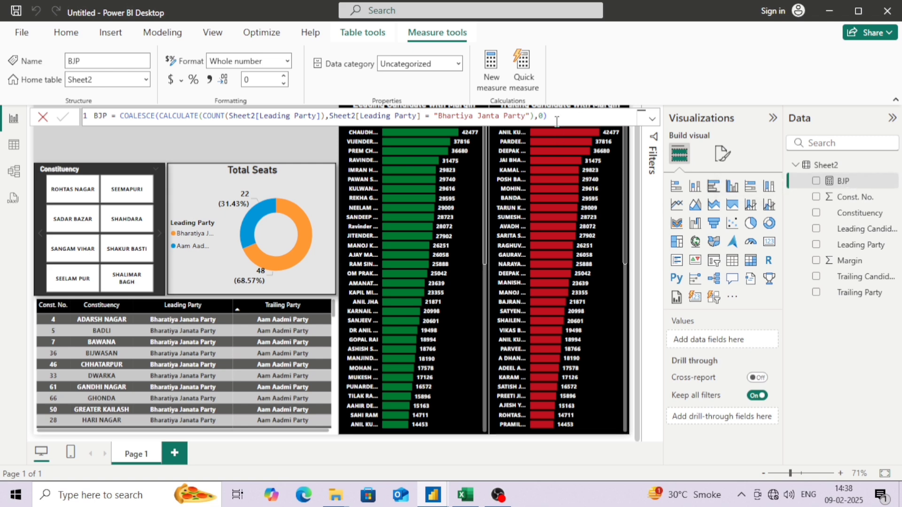
{"action": "left_click_drag", "start_coordinate": [547, 115], "coordinate": [35, 118]}
{"action": "key", "text": "ctrl+c"}
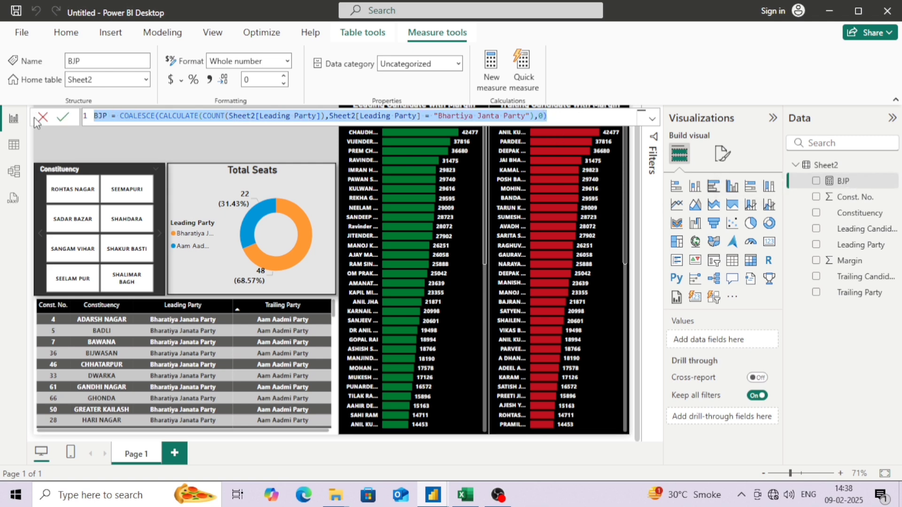
Step: Create a new measure named AAP in the Sheet2 table from the copied COALESCE formula, removing the leftover "BJP =" prefix
{"action": "right_click", "coordinate": [811, 168]}
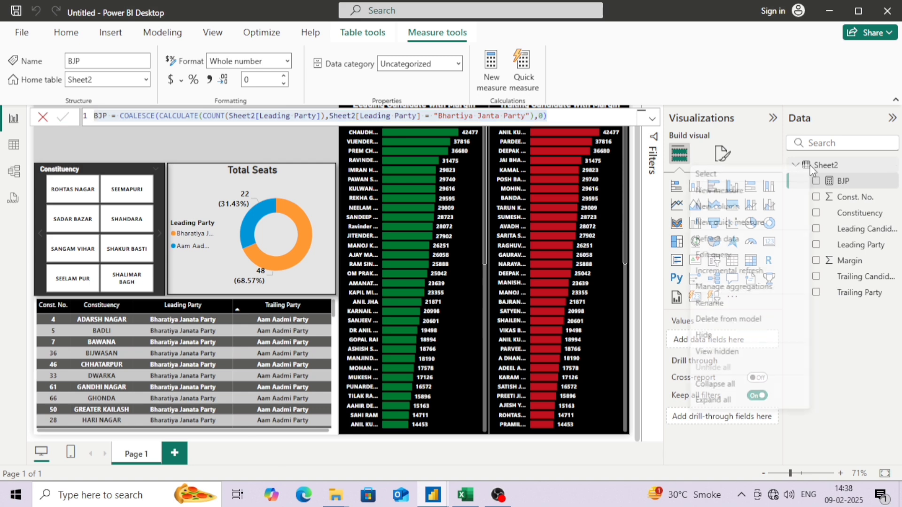
{"action": "left_click", "coordinate": [717, 187]}
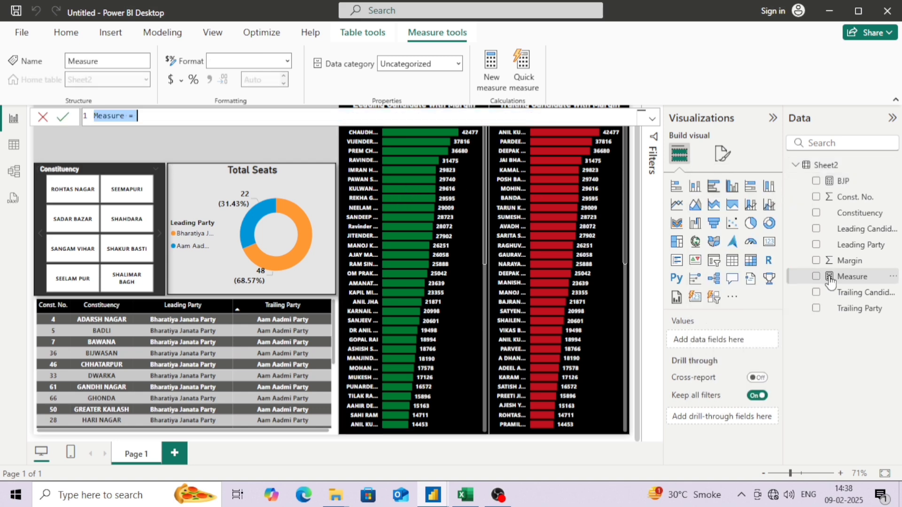
{"action": "key", "text": "Left"}
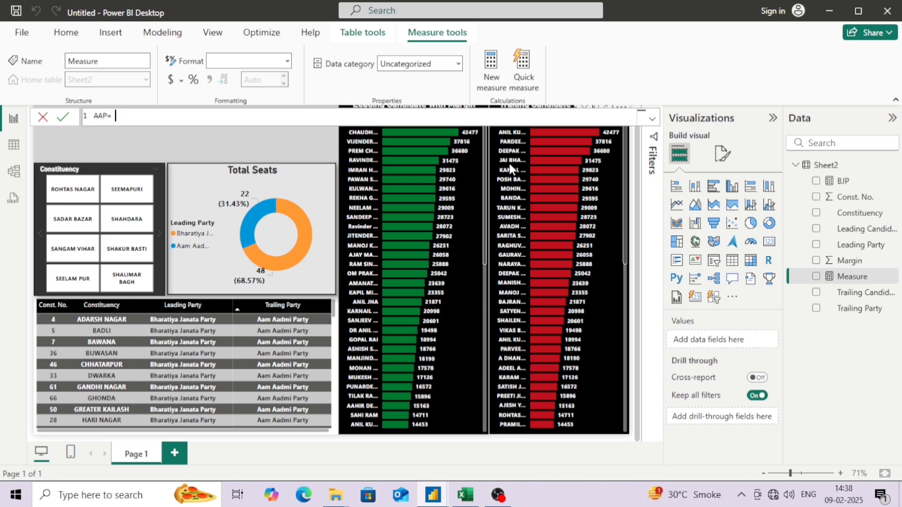
{"action": "key", "text": "ctrl+v"}
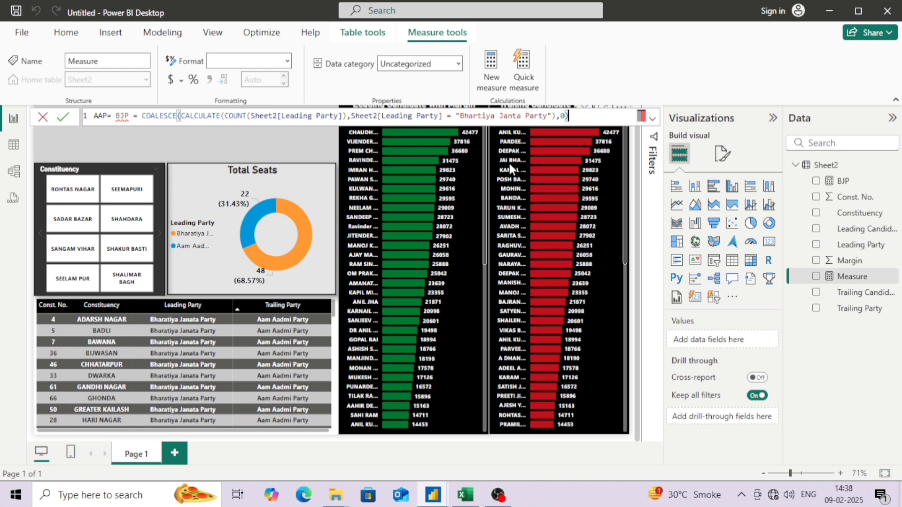
{"action": "left_click", "coordinate": [107, 112]}
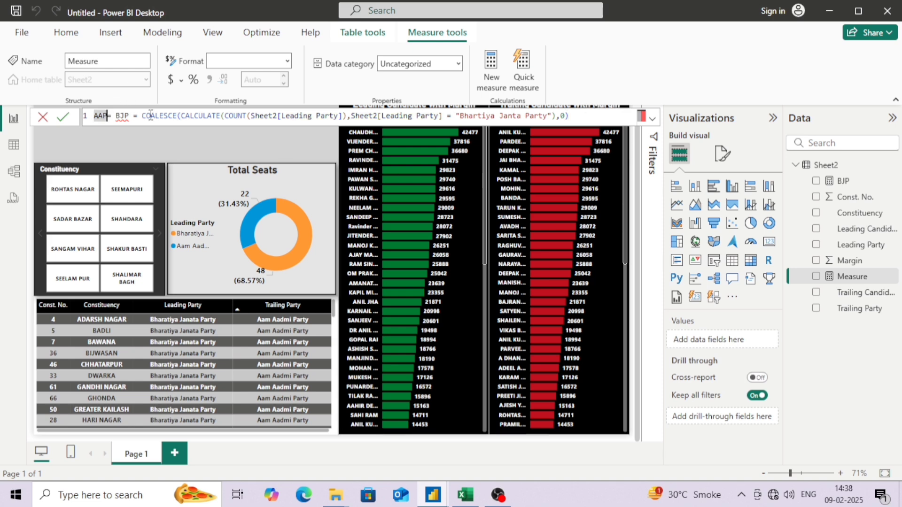
{"action": "key", "text": "Right"}
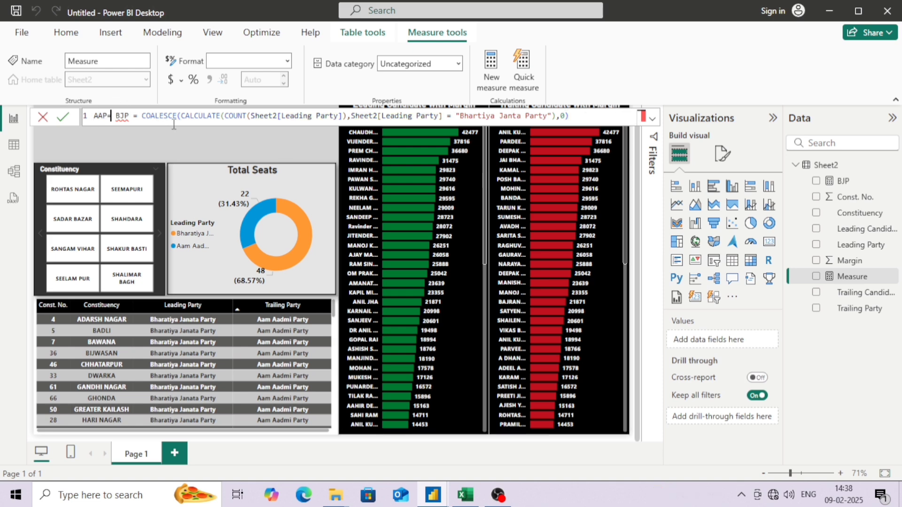
{"action": "key", "text": "Delete"}
{"action": "key", "text": "Delete"}
{"action": "key", "text": "Delete"}
{"action": "key", "text": "Delete"}
{"action": "key", "text": "Delete"}
{"action": "key", "text": "Delete"}
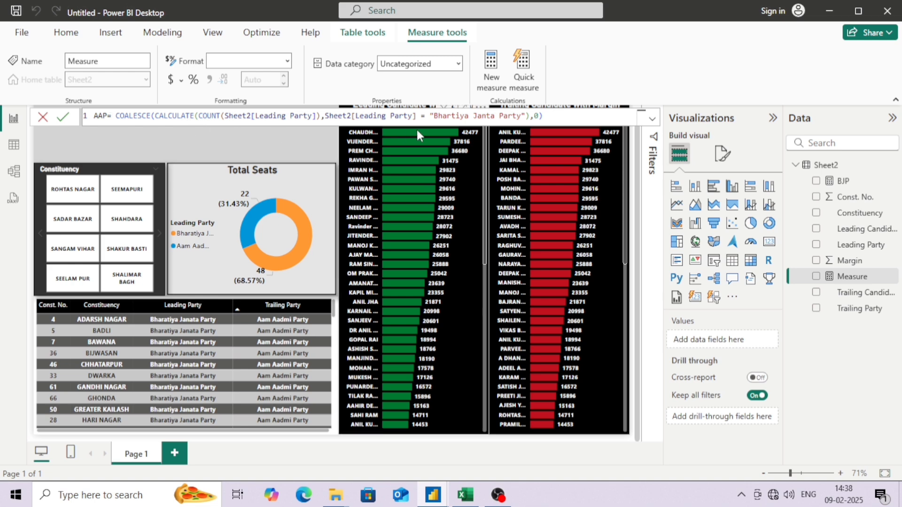
{"action": "key", "text": "Delete"}
Step: Replace the party name in the AAP measure's filter with "Aam Aadmi Party" and commit the measure
{"action": "left_click", "coordinate": [429, 116]}
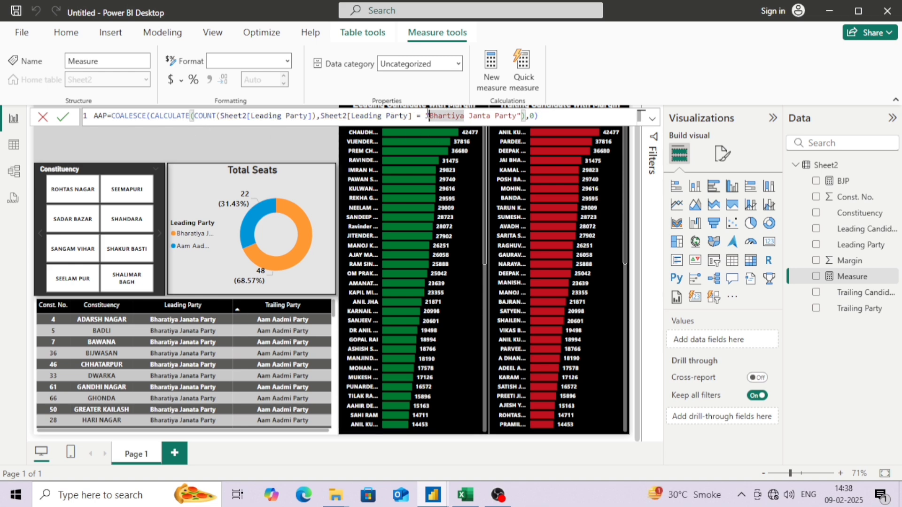
{"action": "key", "text": "Delete"}
{"action": "key", "text": "Delete"}
{"action": "key", "text": "Delete"}
{"action": "key", "text": "Delete"}
{"action": "key", "text": "Delete"}
{"action": "key", "text": "Delete"}
{"action": "key", "text": "Delete"}
{"action": "key", "text": "Delete"}
{"action": "key", "text": "Delete"}
{"action": "key", "text": "Delete"}
{"action": "key", "text": "Delete"}
{"action": "key", "text": "Delete"}
{"action": "key", "text": "Delete"}
{"action": "key", "text": "Delete"}
{"action": "key", "text": "Delete"}
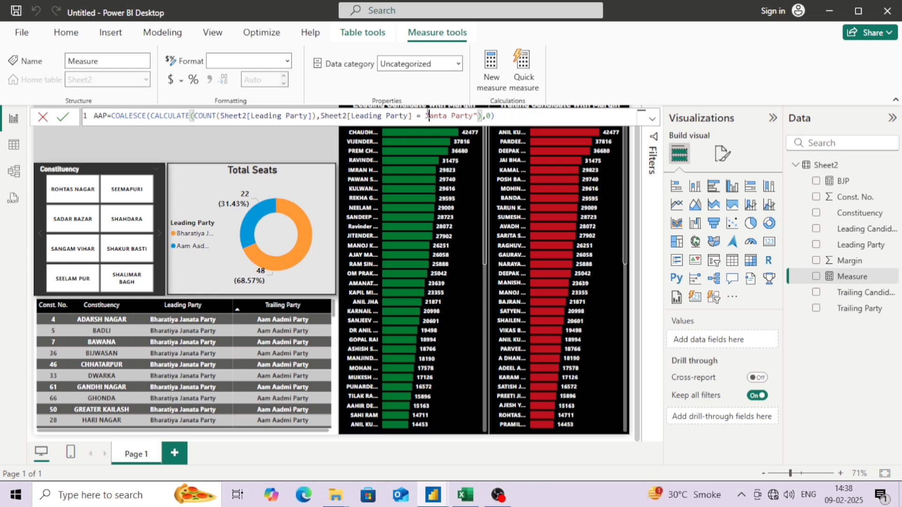
{"action": "key", "text": "Delete"}
{"action": "key", "text": "Delete"}
{"action": "key", "text": "Delete"}
{"action": "key", "text": "Delete"}
{"action": "key", "text": "Delete"}
{"action": "type", "text": "aAM"}
{"action": "key", "text": "BackSpace"}
{"action": "key", "text": "BackSpace"}
{"action": "key", "text": "BackSpace"}
{"action": "key", "text": "BackSpace"}
{"action": "type", "text": "Aam Aadmi Party"}
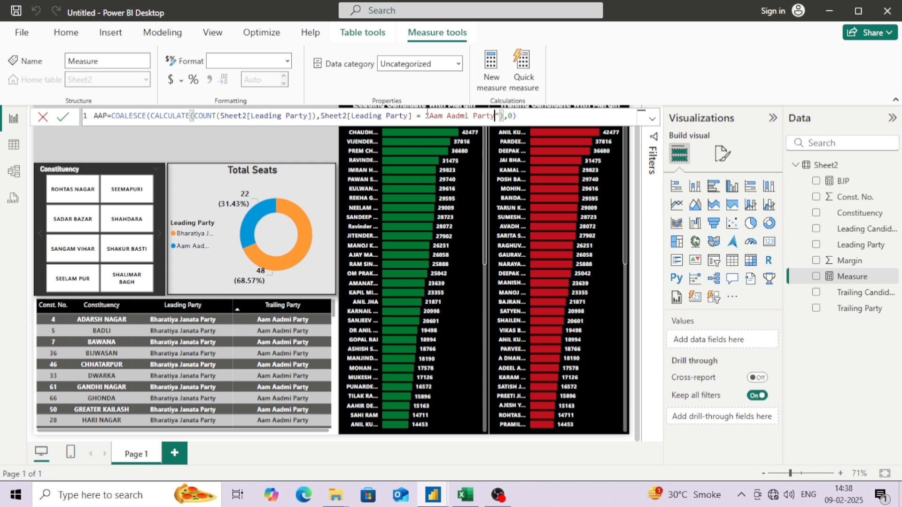
{"action": "key", "text": "Return"}
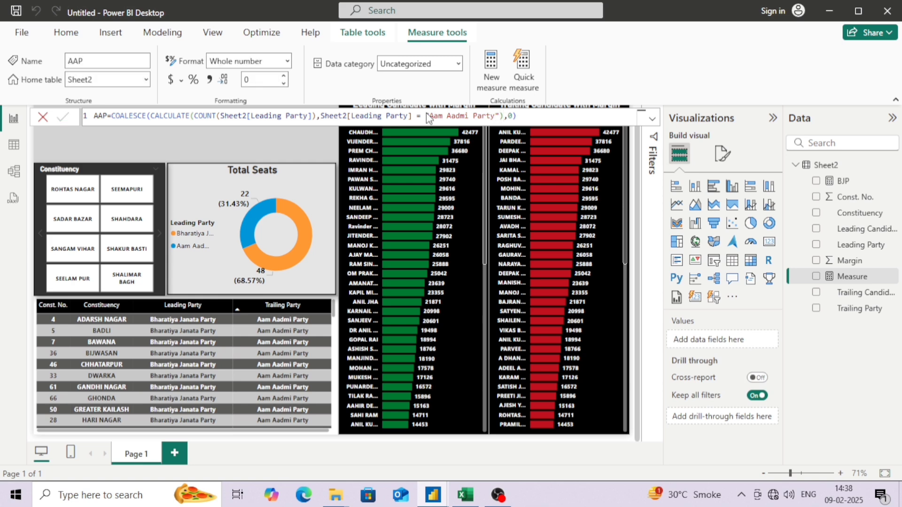
Step: Add a card visual showing the BJP measure above the Constituency slicer and place the AAP measure on the canvas beside it
{"action": "left_click", "coordinate": [275, 153]}
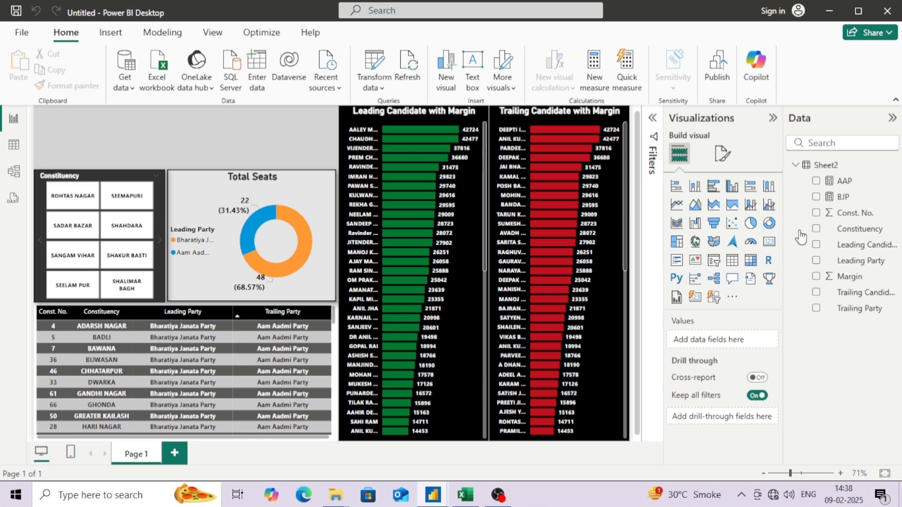
{"action": "left_click", "coordinate": [769, 243]}
{"action": "left_click_drag", "start_coordinate": [841, 197], "coordinate": [185, 124]}
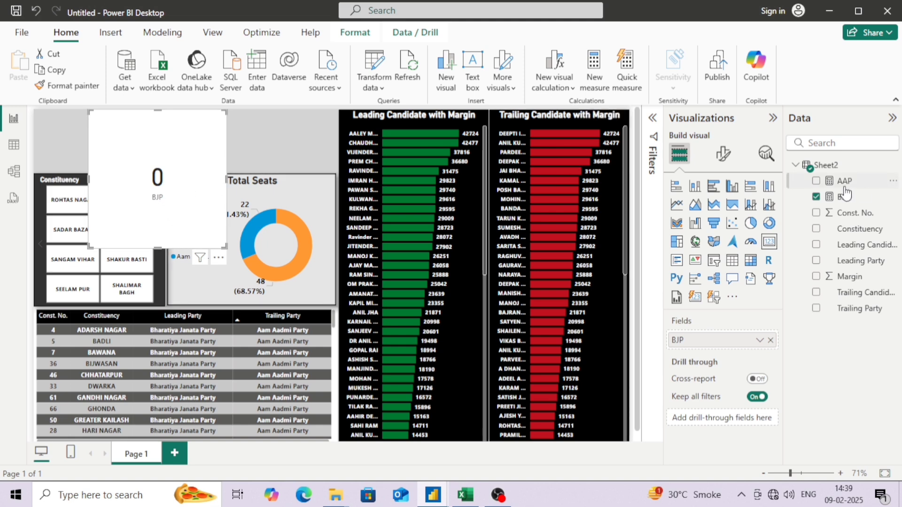
{"action": "left_click_drag", "start_coordinate": [844, 181], "coordinate": [227, 172]}
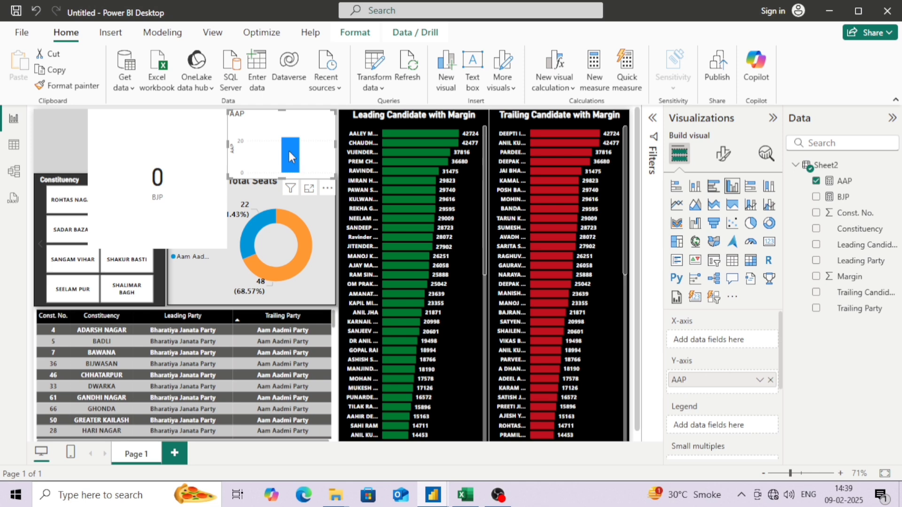
Step: Correct the filter value in the BJP measure's formula to "Bharatiya Janata Party" and commit it
{"action": "left_click", "coordinate": [141, 185]}
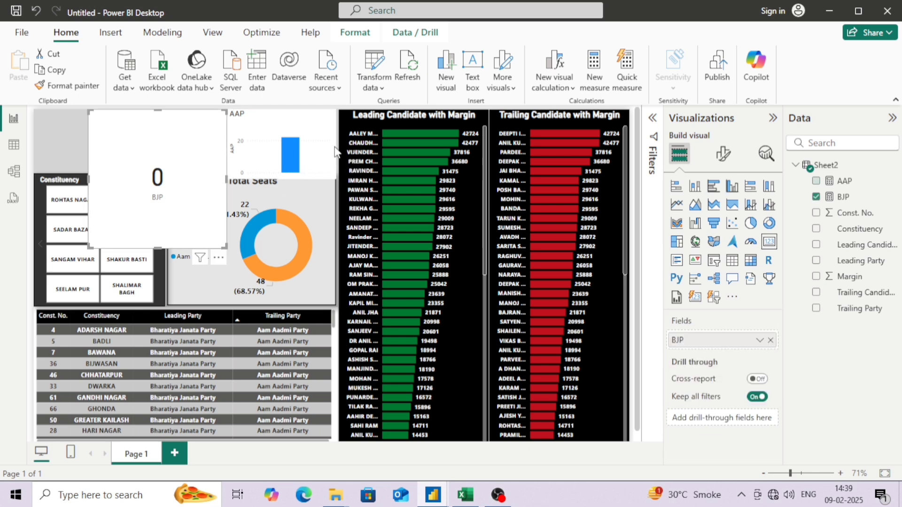
{"action": "left_click", "coordinate": [842, 197]}
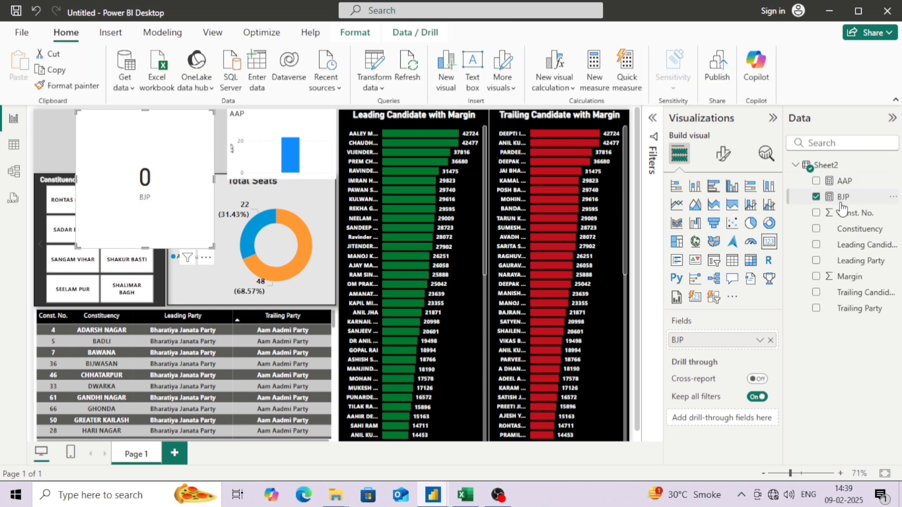
{"action": "left_click", "coordinate": [840, 202]}
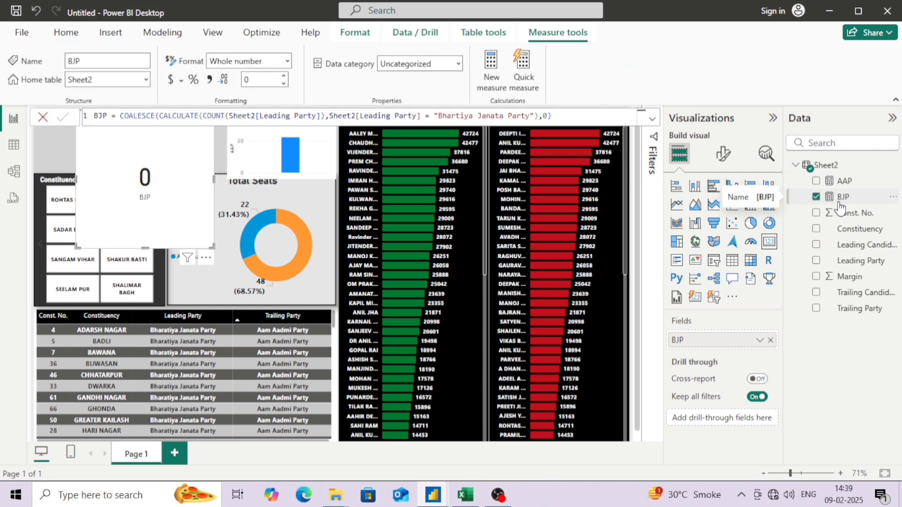
{"action": "left_click", "coordinate": [455, 115]}
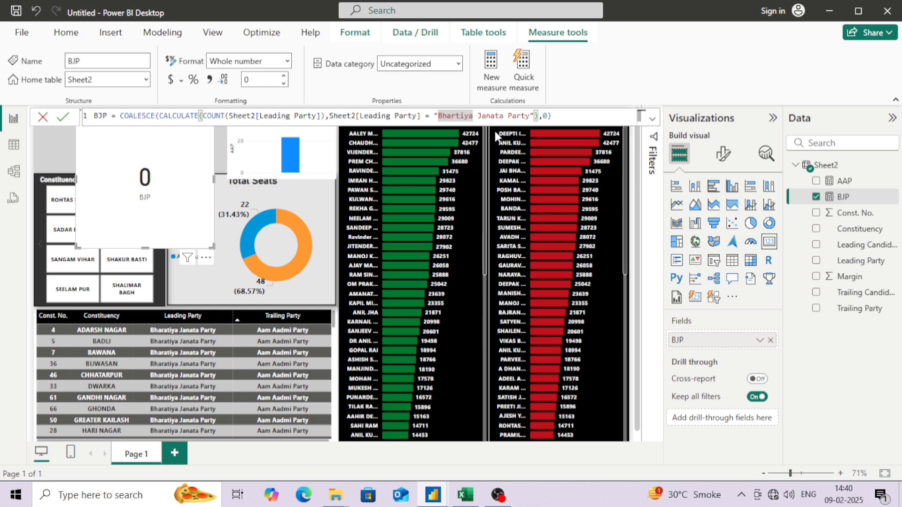
{"action": "type", "text": "a"}
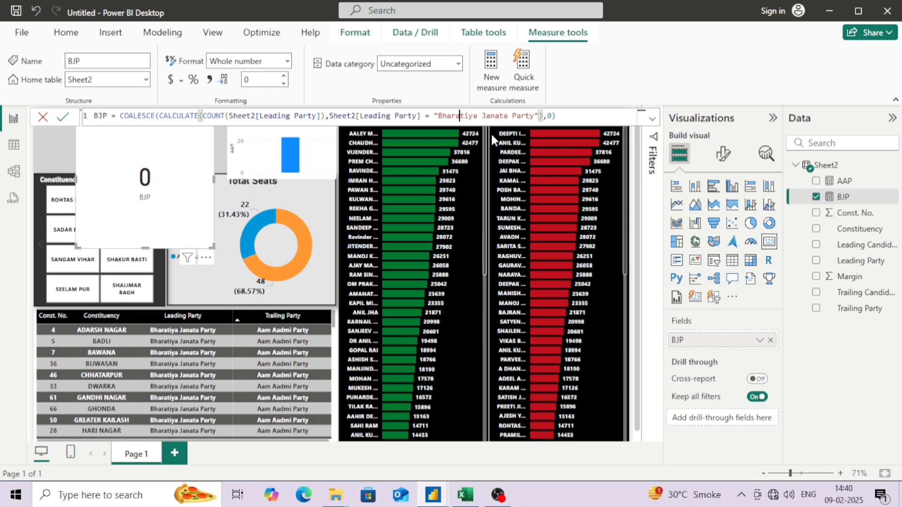
{"action": "key", "text": "Return"}
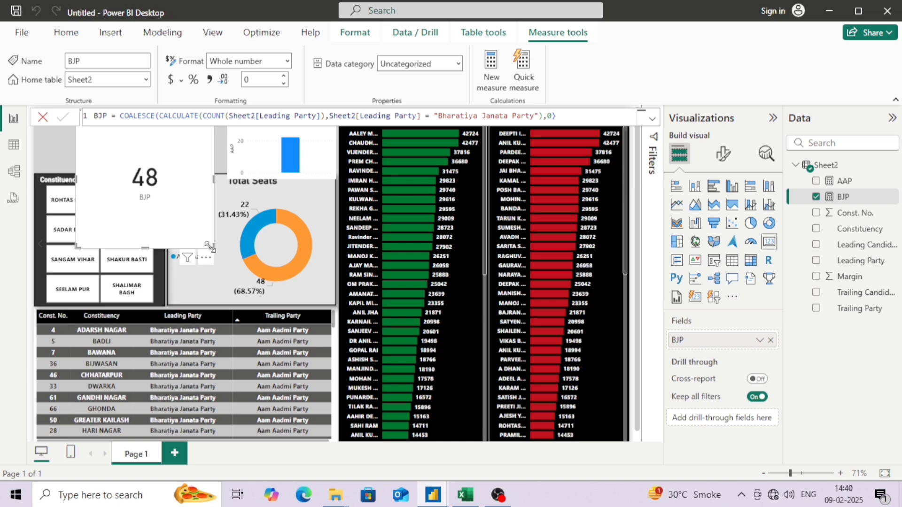
Step: Shrink the BJP card's height so it fits in the space above the Constituency slicer
{"action": "left_click_drag", "start_coordinate": [212, 246], "coordinate": [210, 169]}
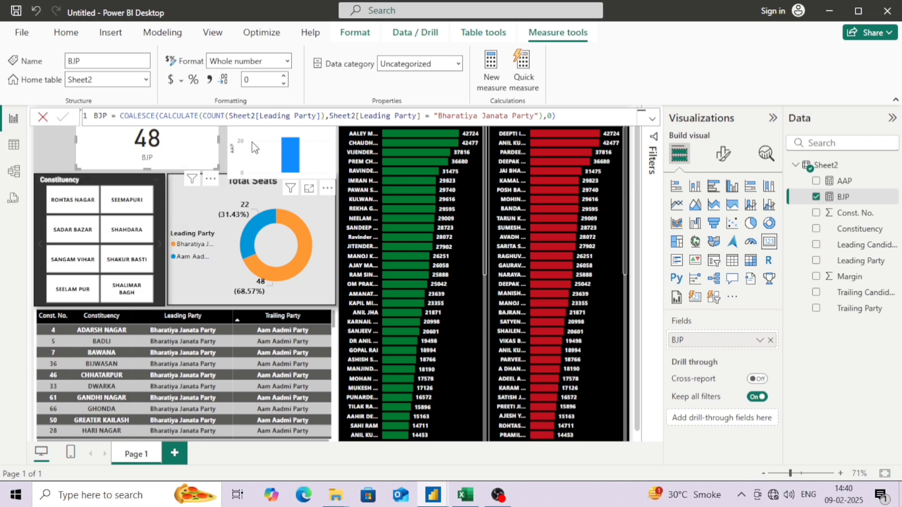
{"action": "left_click", "coordinate": [252, 142]}
{"action": "left_click", "coordinate": [208, 154]}
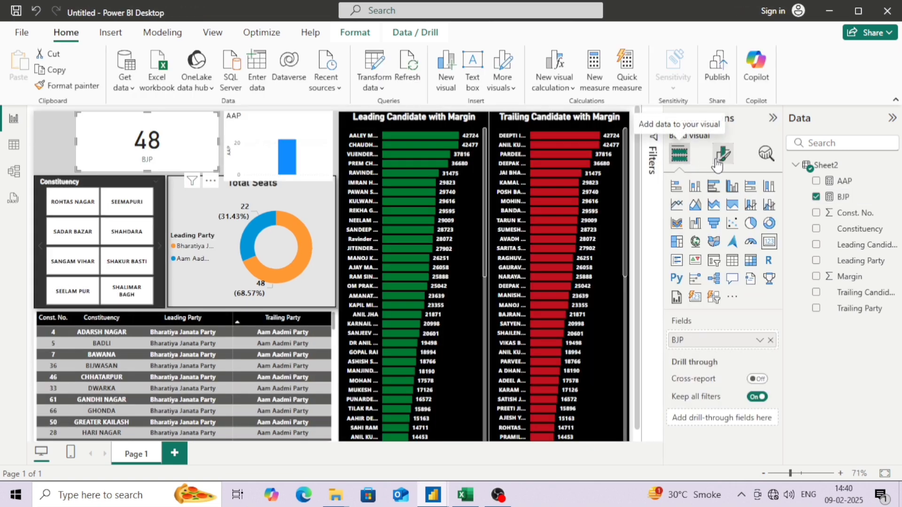
Step: Set the BJP card's callout value color to white (#FFFFFF)
{"action": "left_click", "coordinate": [721, 155]}
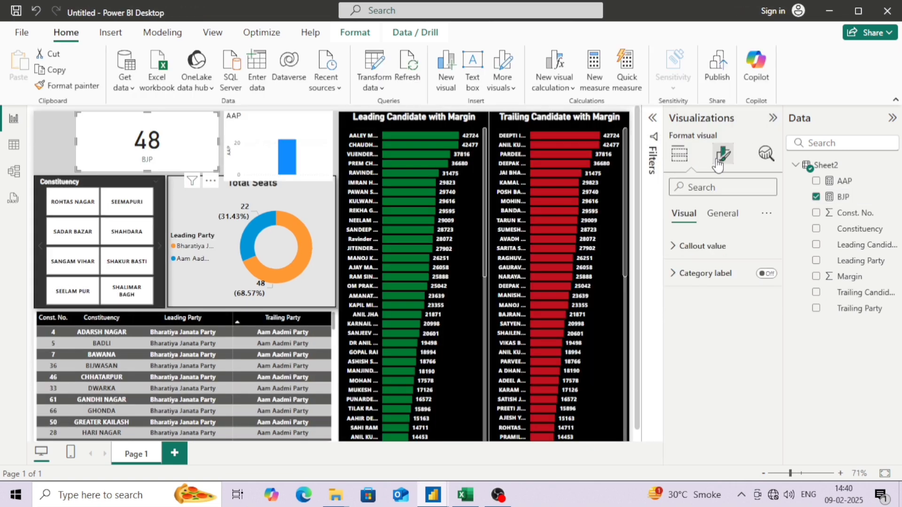
{"action": "left_click", "coordinate": [696, 248]}
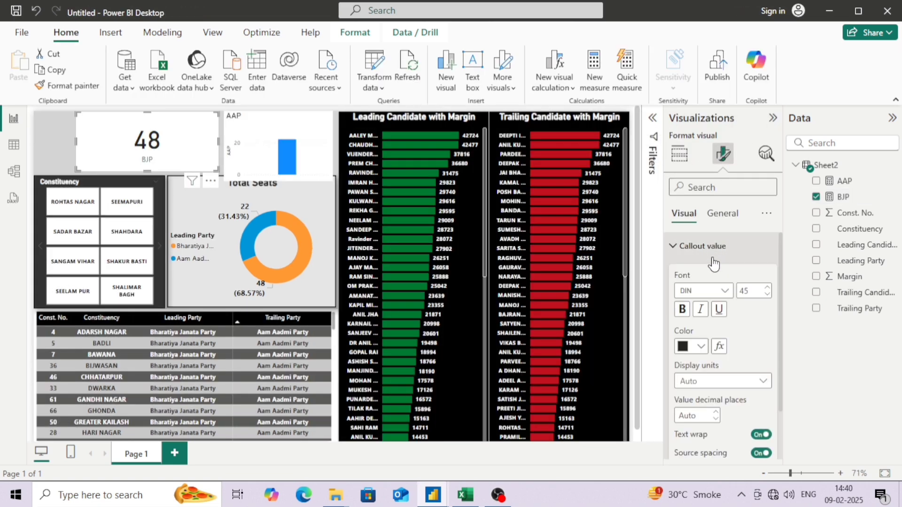
{"action": "left_click", "coordinate": [700, 347]}
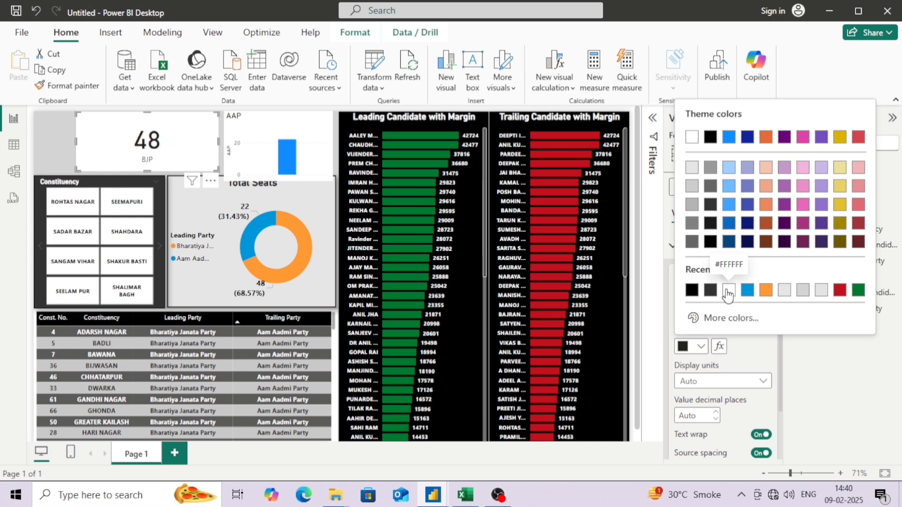
{"action": "left_click", "coordinate": [728, 290]}
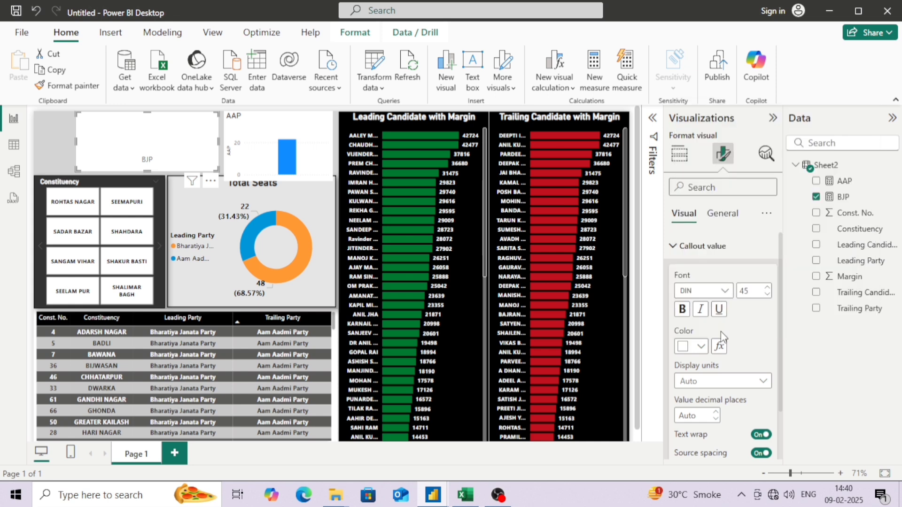
Step: Format the BJP card's category label in bold white text
{"action": "left_click", "coordinate": [678, 247]}
{"action": "left_click", "coordinate": [681, 274]}
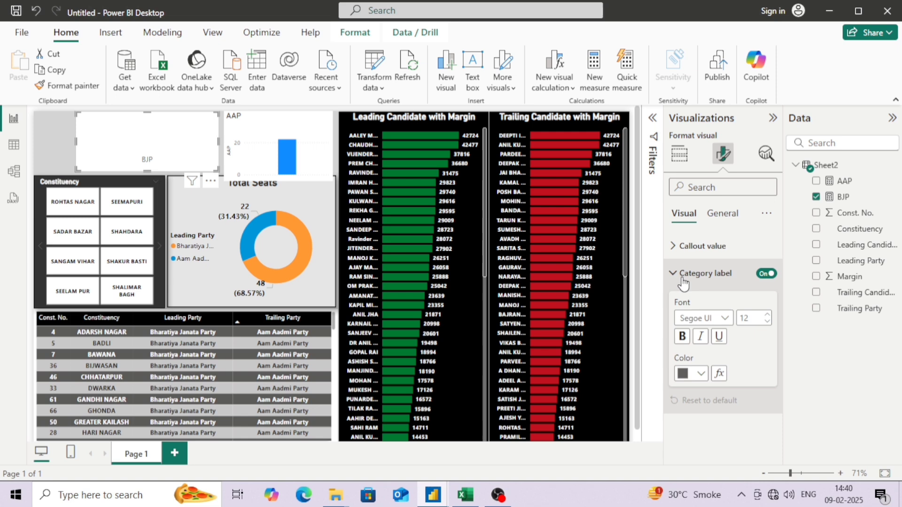
{"action": "left_click", "coordinate": [690, 373]}
{"action": "left_click", "coordinate": [691, 317]}
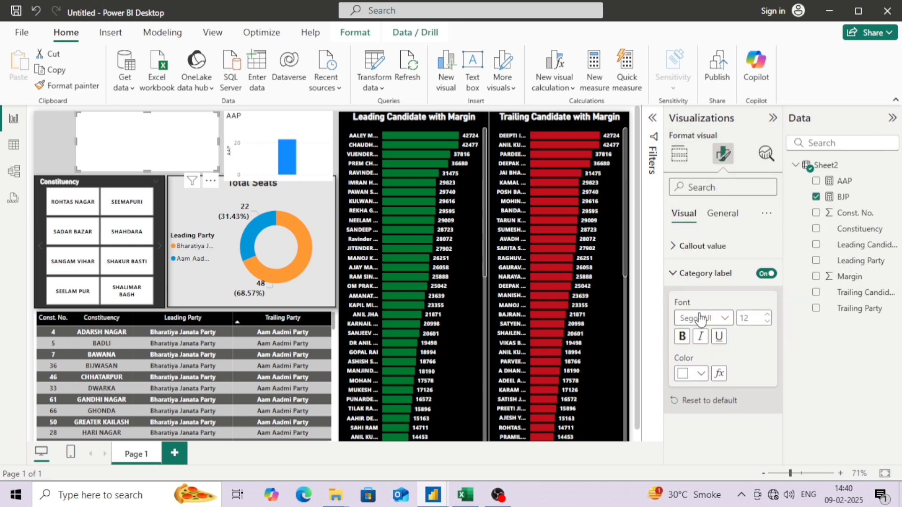
{"action": "left_click", "coordinate": [682, 337]}
Step: Set the BJP card's background color to the recently used orange
{"action": "left_click", "coordinate": [710, 213]}
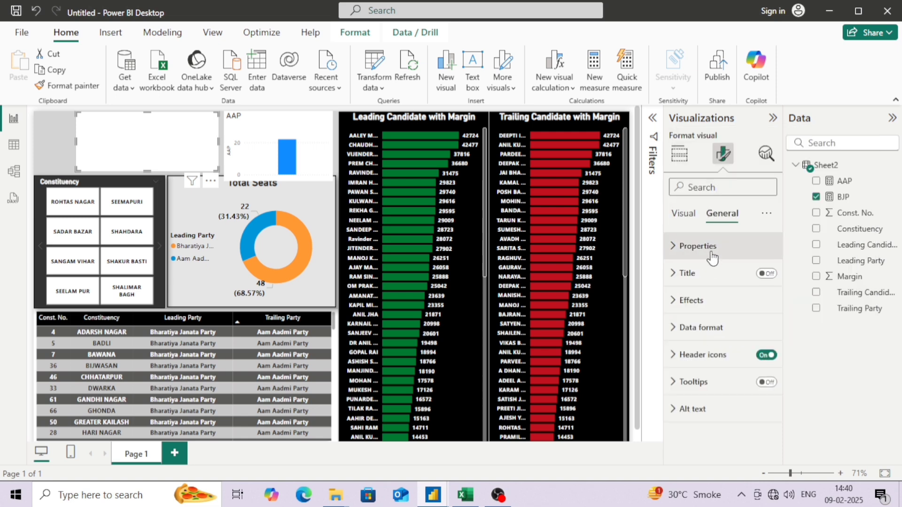
{"action": "left_click", "coordinate": [692, 300]}
{"action": "left_click", "coordinate": [700, 366]}
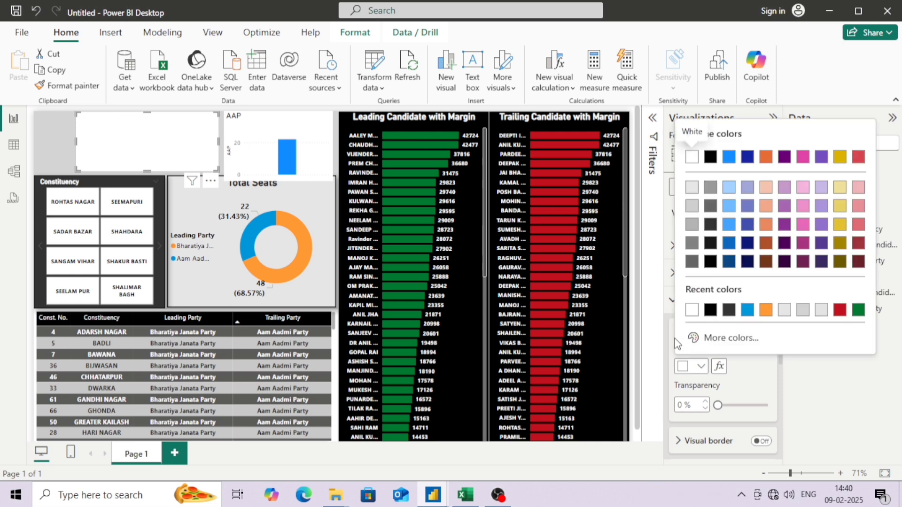
{"action": "left_click", "coordinate": [765, 310]}
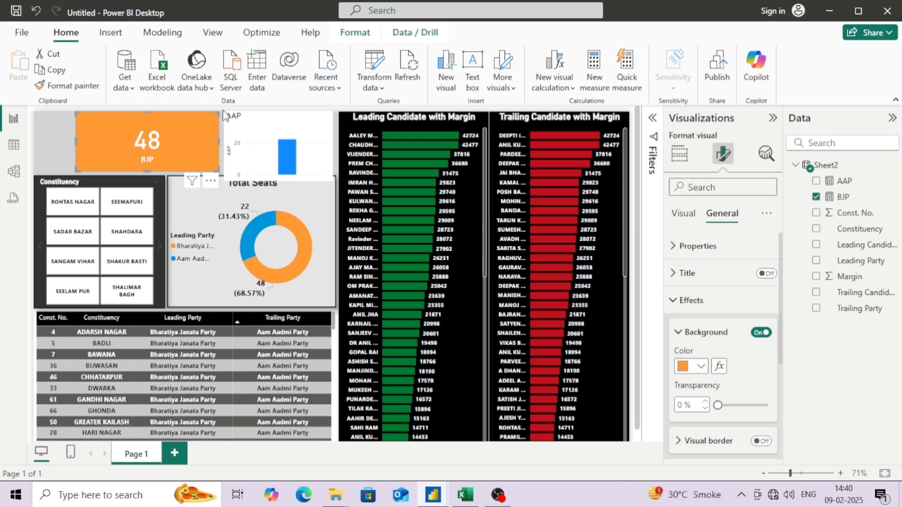
Step: Copy the BJP card's formatting onto the AAP column chart and delete that chart
{"action": "left_click", "coordinate": [68, 86]}
{"action": "left_click", "coordinate": [280, 140]}
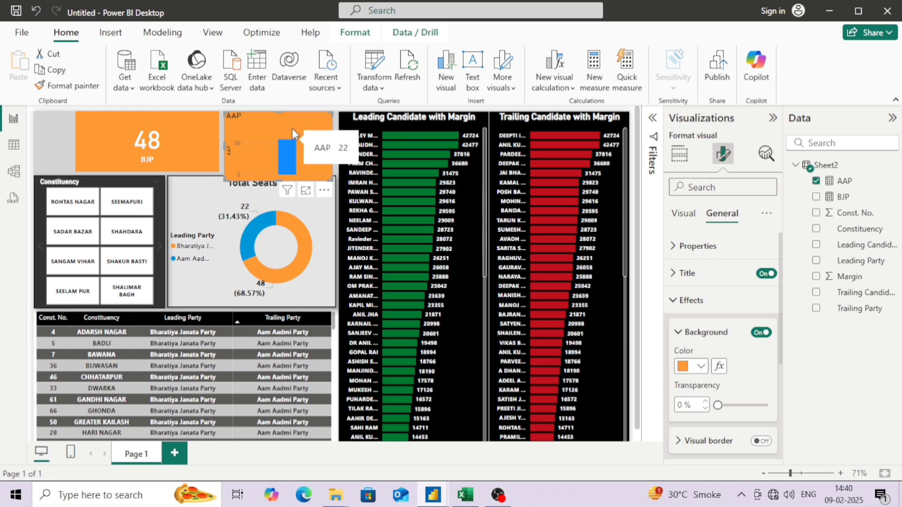
{"action": "key", "text": "Delete"}
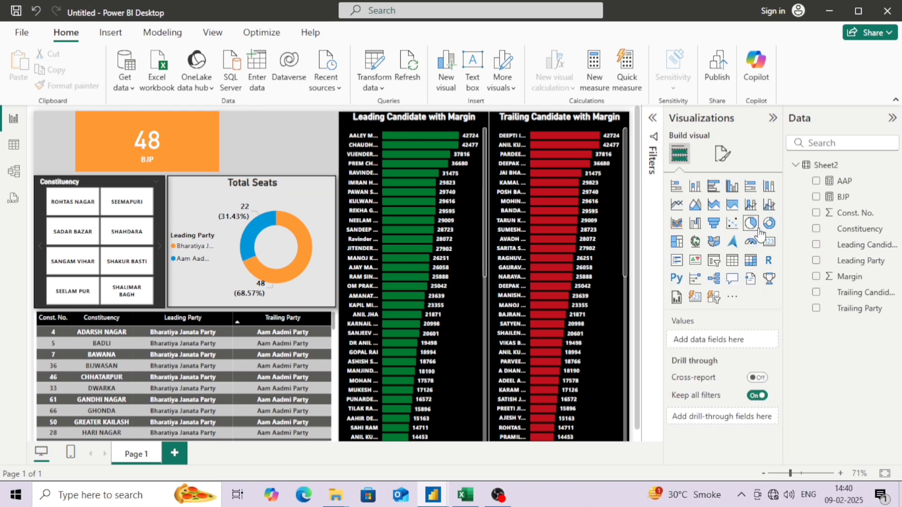
Step: Add a card visual showing the AAP measure and copy the BJP card's formatting onto it
{"action": "left_click", "coordinate": [769, 242]}
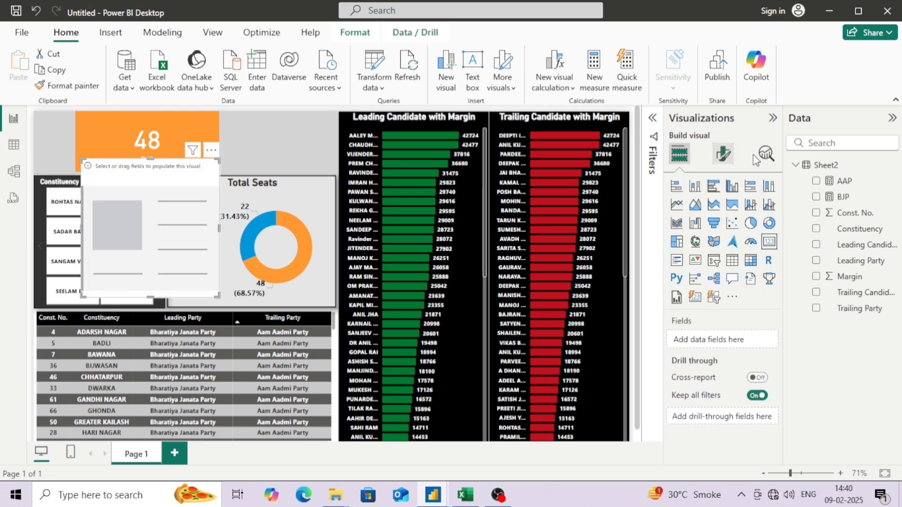
{"action": "left_click_drag", "start_coordinate": [855, 182], "coordinate": [176, 193]}
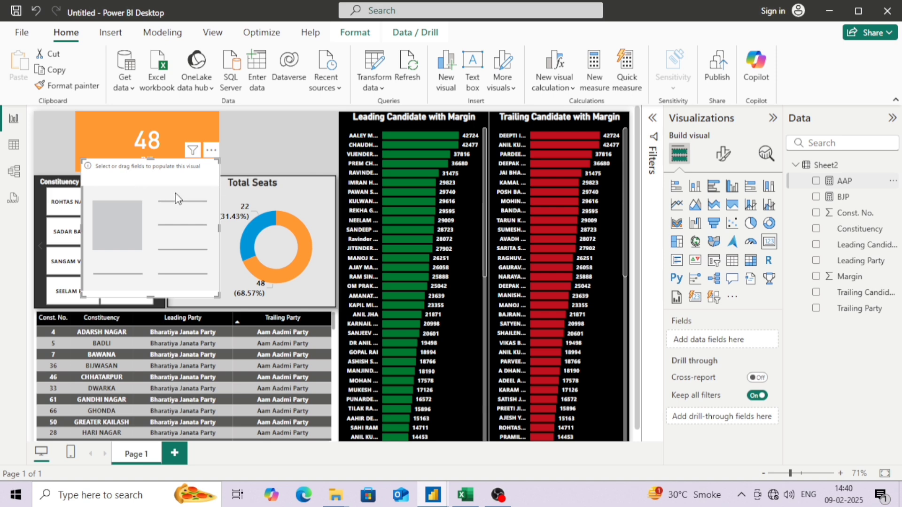
{"action": "left_click", "coordinate": [187, 122]}
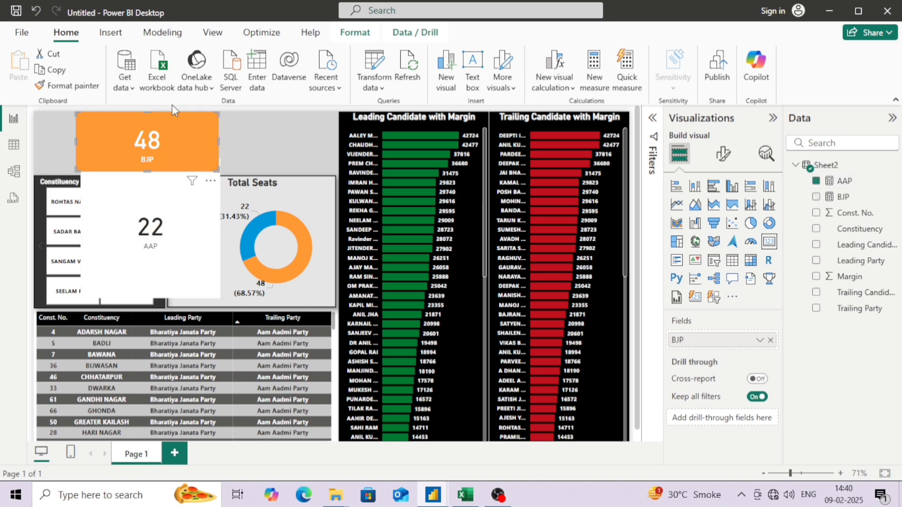
{"action": "left_click", "coordinate": [72, 86]}
{"action": "left_click", "coordinate": [166, 206]}
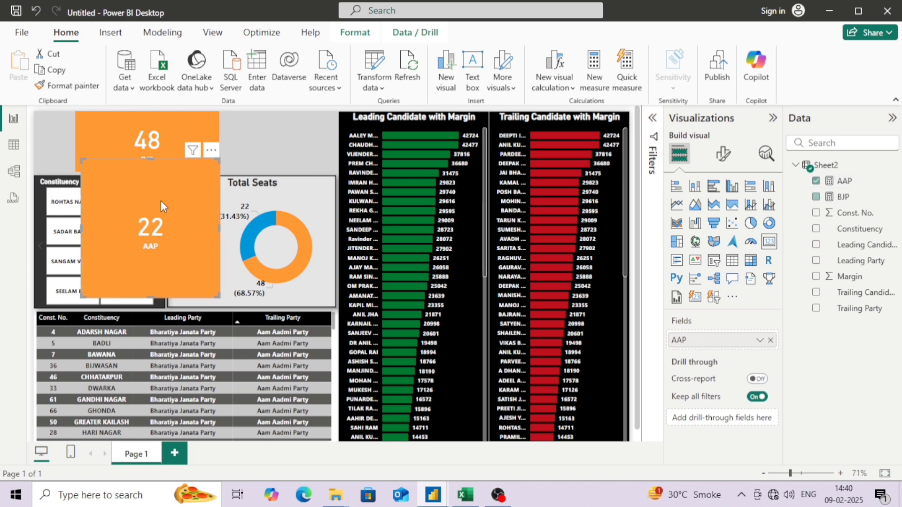
Step: Set the AAP card's background color to the recently used blue
{"action": "left_click", "coordinate": [724, 152]}
{"action": "left_click", "coordinate": [722, 219]}
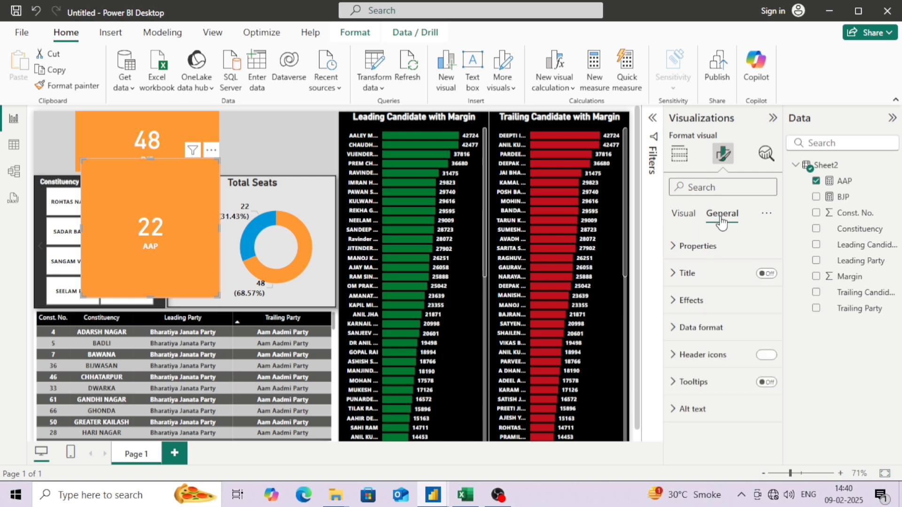
{"action": "left_click", "coordinate": [694, 300]}
{"action": "left_click", "coordinate": [701, 365]}
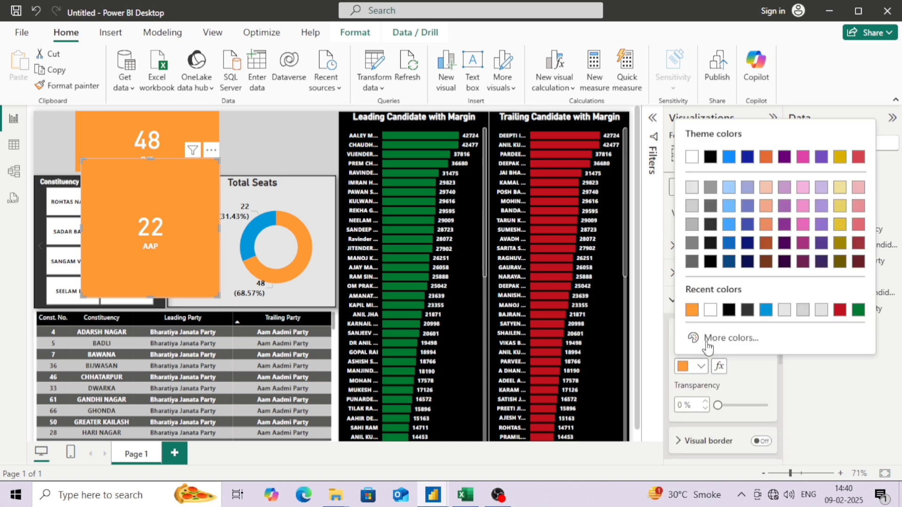
{"action": "left_click", "coordinate": [766, 310]}
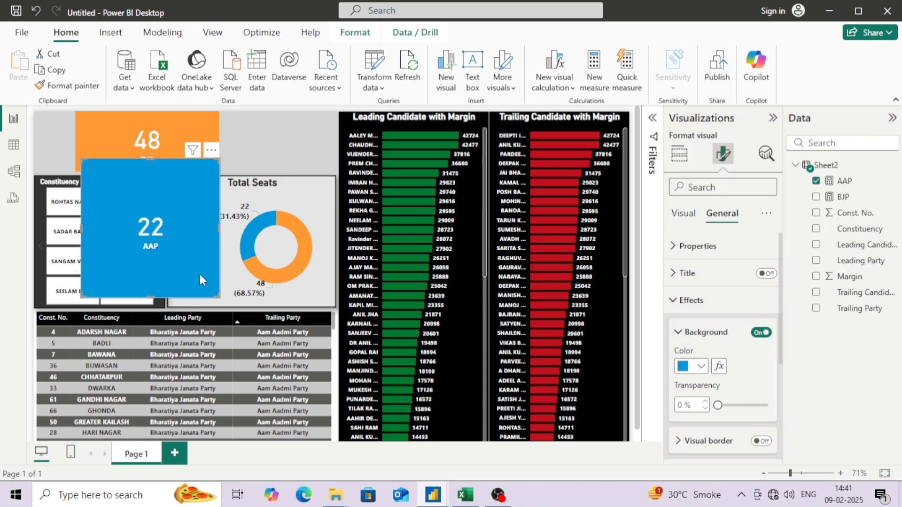
Step: Shrink the AAP and BJP cards and place them side by side above the Total Seats chart
{"action": "left_click_drag", "start_coordinate": [213, 299], "coordinate": [311, 143]}
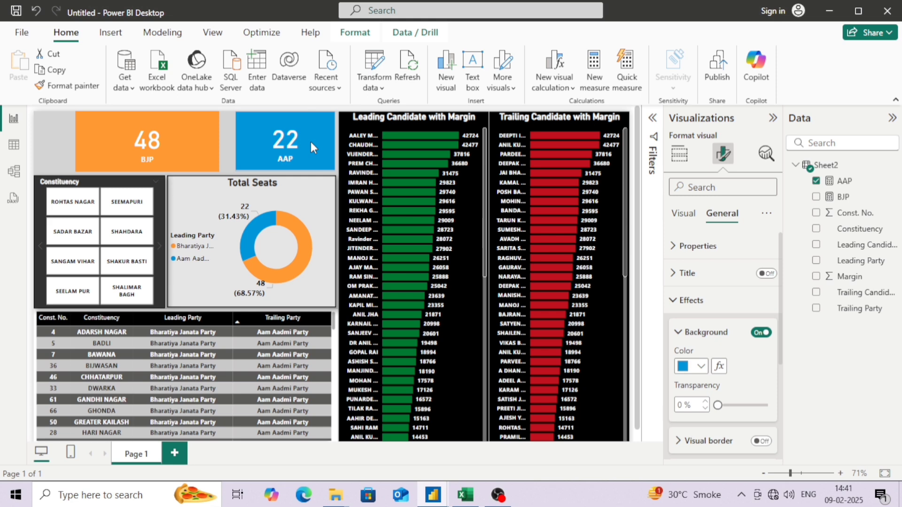
{"action": "left_click", "coordinate": [197, 148]}
{"action": "left_click_drag", "start_coordinate": [213, 167], "coordinate": [215, 145]}
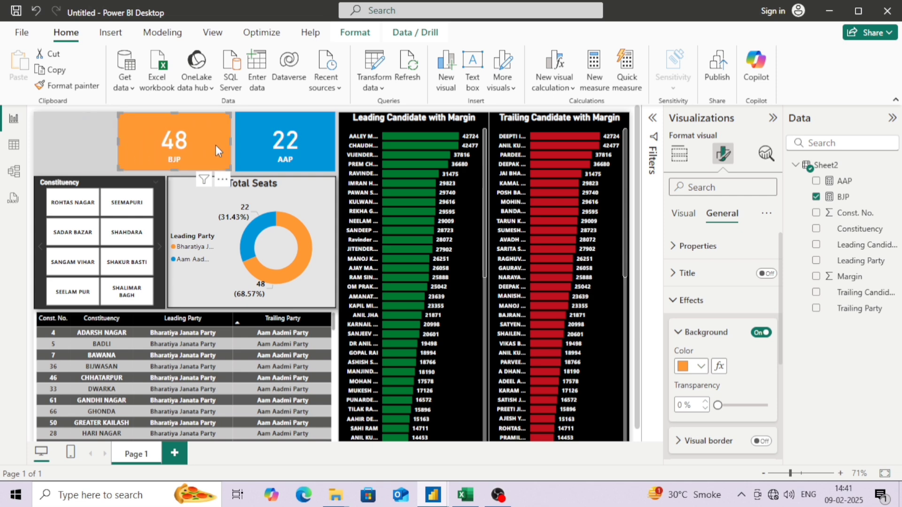
{"action": "left_click", "coordinate": [254, 147]}
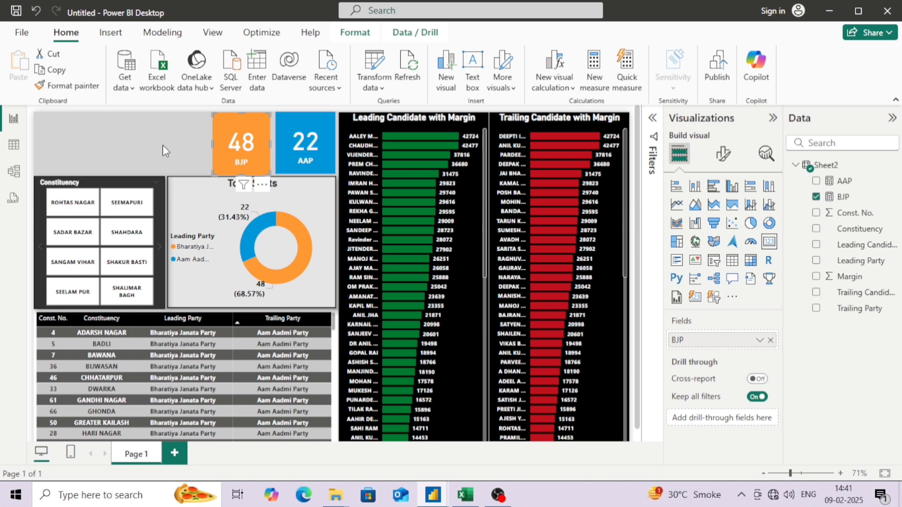
{"action": "left_click", "coordinate": [162, 145]}
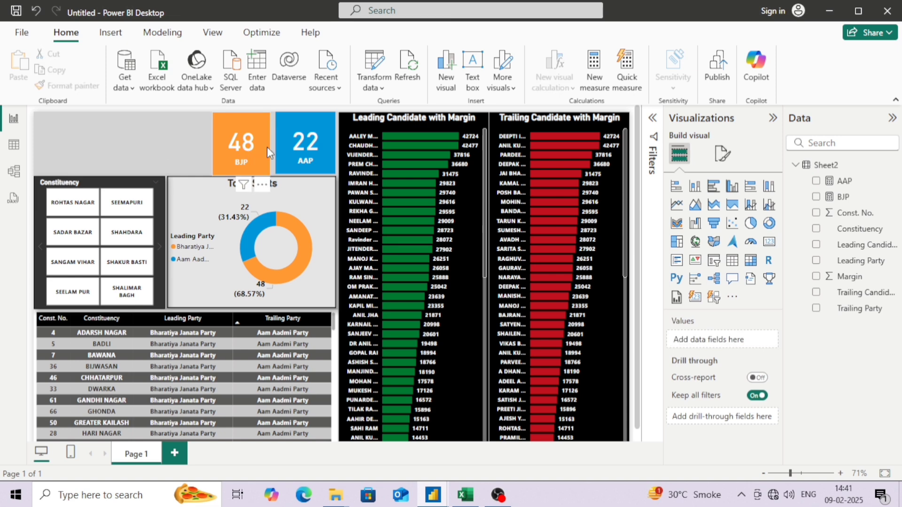
Step: Turn on the visual border and shadow effects for the BJP card
{"action": "left_click", "coordinate": [270, 141]}
{"action": "left_click", "coordinate": [725, 155]}
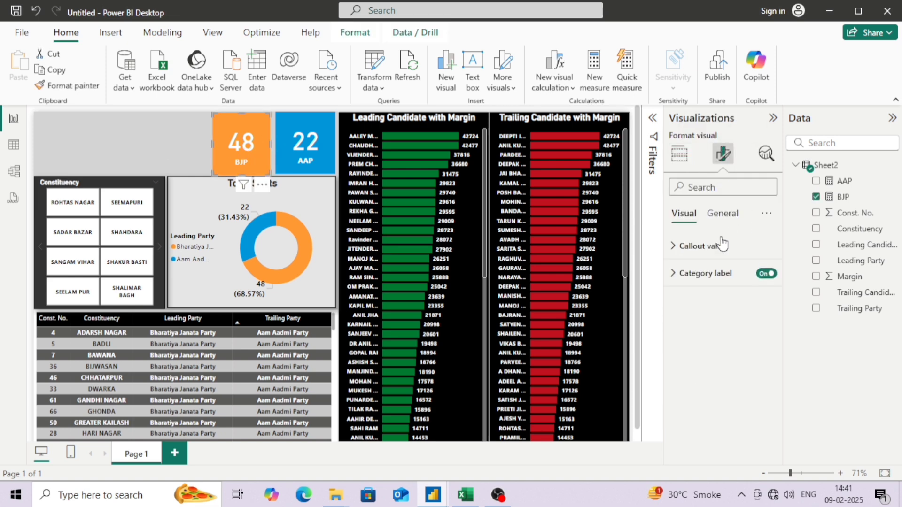
{"action": "left_click", "coordinate": [719, 213]}
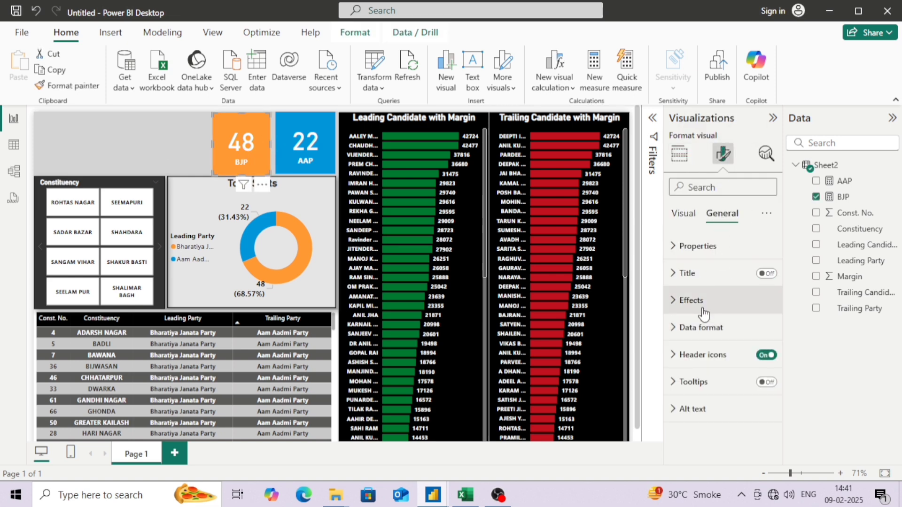
{"action": "left_click", "coordinate": [686, 302]}
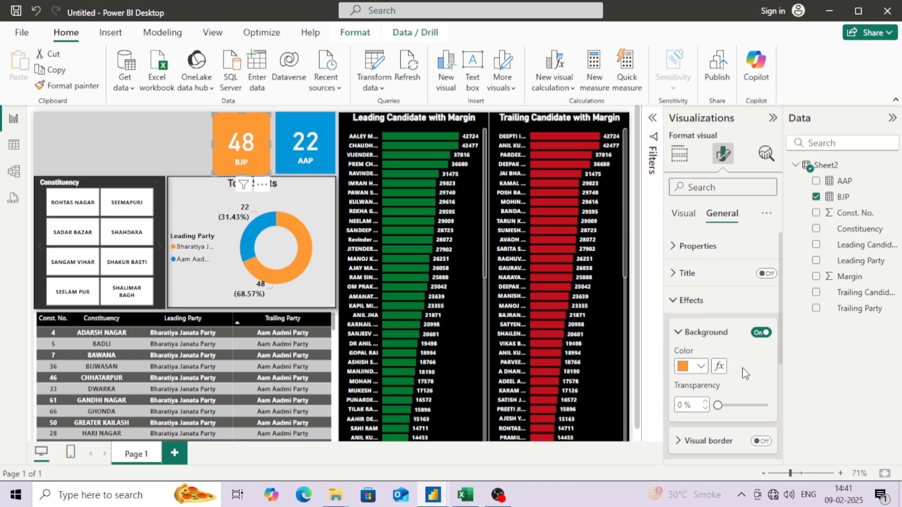
{"action": "scroll", "coordinate": [740, 374], "scroll_direction": "down", "scroll_amount": 3}
{"action": "left_click", "coordinate": [761, 308]}
{"action": "left_click", "coordinate": [760, 341]}
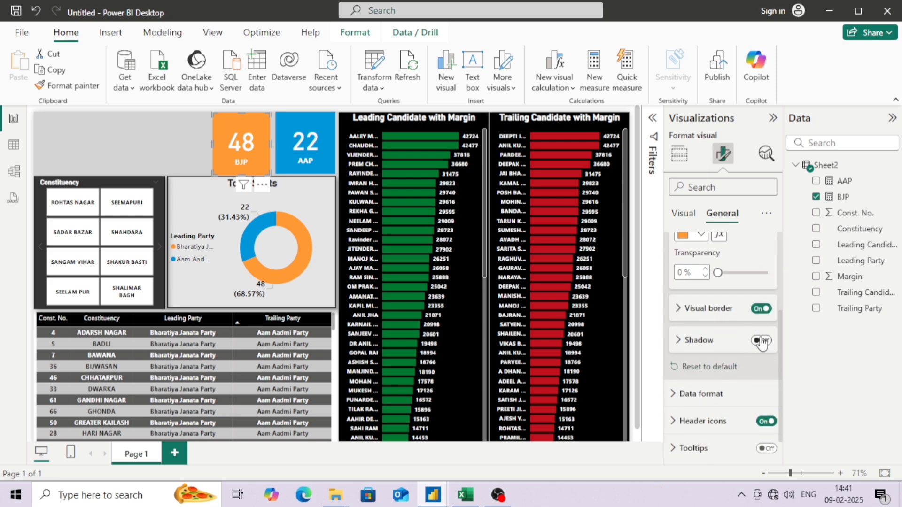
Step: Turn on the visual border and shadow effects for the AAP card
{"action": "left_click", "coordinate": [320, 161]}
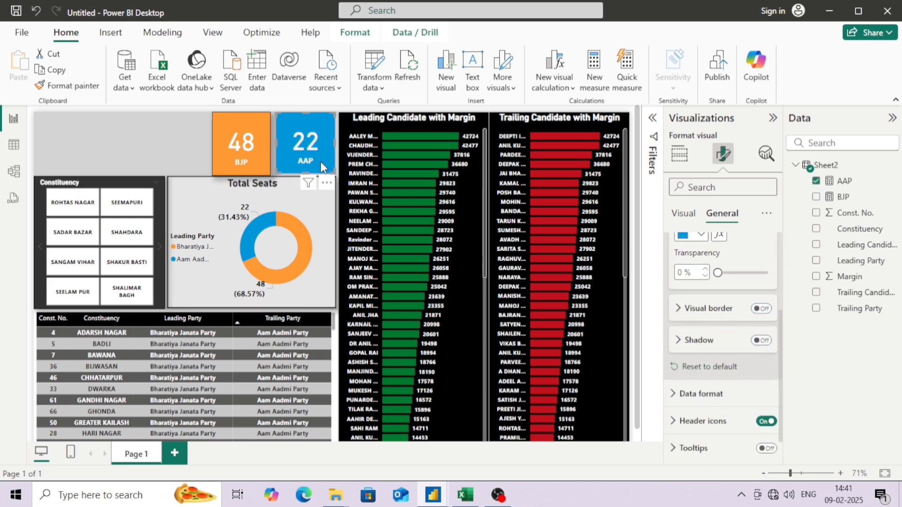
{"action": "left_click", "coordinate": [760, 309]}
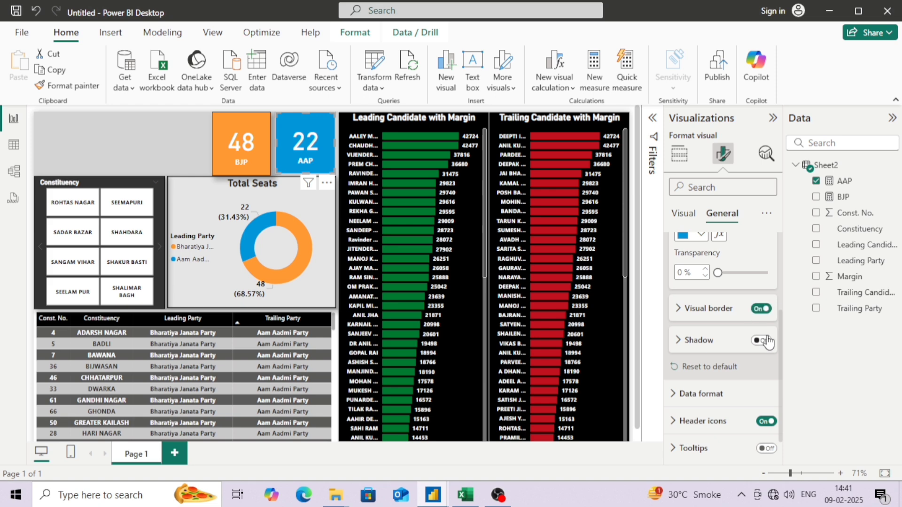
{"action": "left_click", "coordinate": [761, 340]}
{"action": "left_click", "coordinate": [200, 136]}
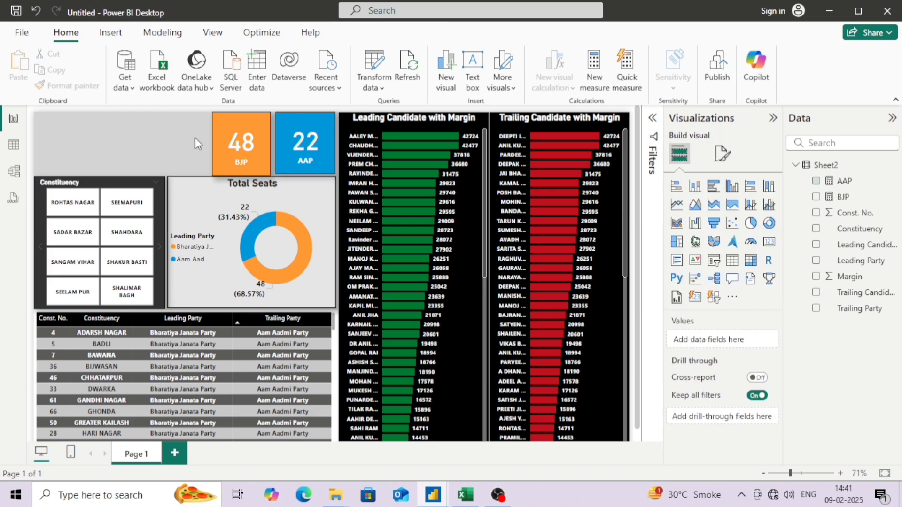
Step: Widen the BJP card slightly to close the gap to the AAP card
{"action": "left_click", "coordinate": [251, 162]}
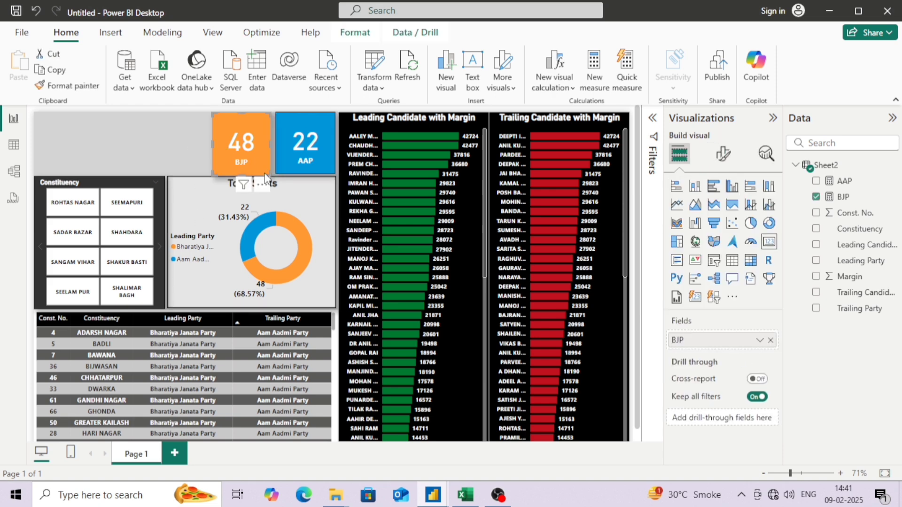
{"action": "left_click_drag", "start_coordinate": [268, 167], "coordinate": [269, 170]}
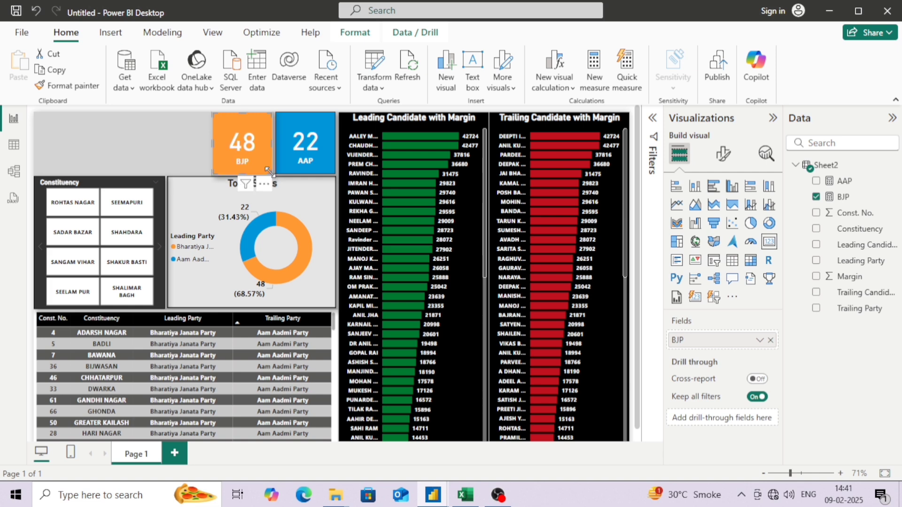
{"action": "left_click", "coordinate": [171, 138]}
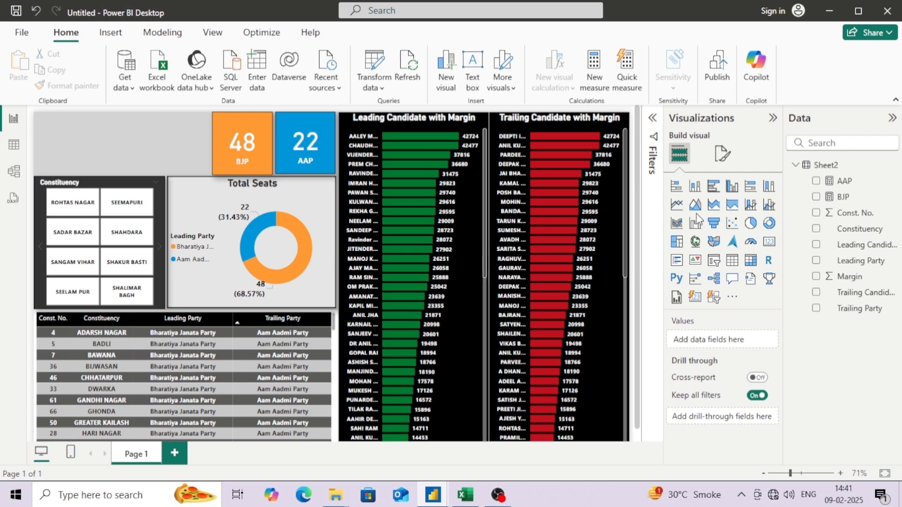
Step: Insert a text box and paste in the title "DELHI ASSEMBLY ELECTION 2025 DASHBOARD" copied from the finished DELHI report
{"action": "left_click", "coordinate": [470, 84]}
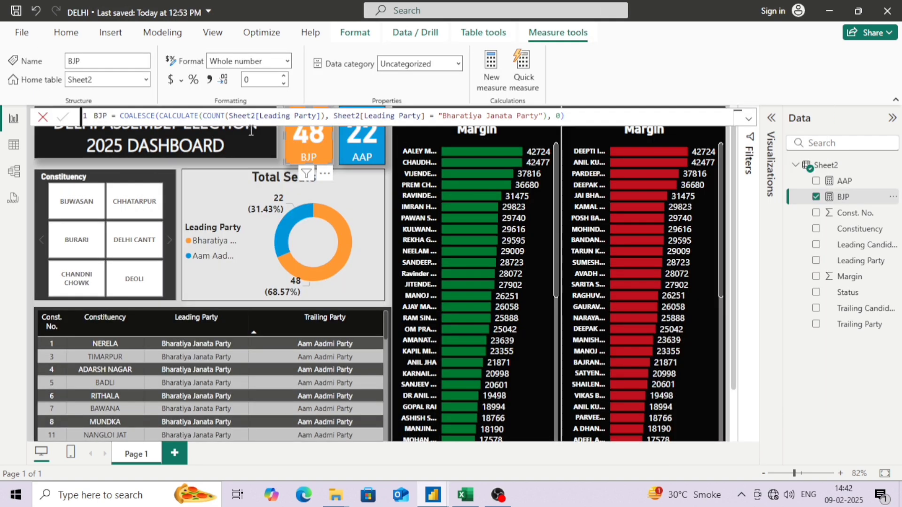
{"action": "left_click", "coordinate": [251, 130]}
{"action": "left_click_drag", "start_coordinate": [224, 146], "coordinate": [101, 112]}
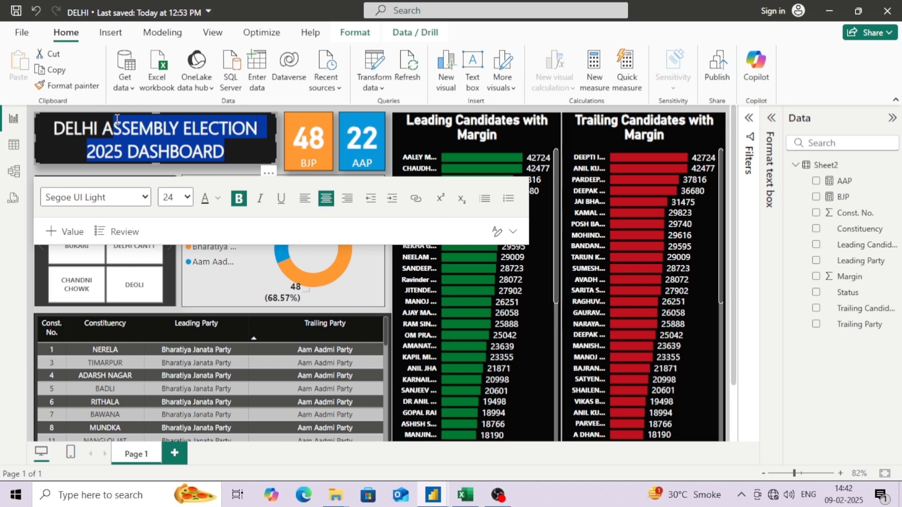
{"action": "left_click", "coordinate": [68, 136]}
{"action": "key", "text": "ctrl+a"}
{"action": "key", "text": "ctrl+c"}
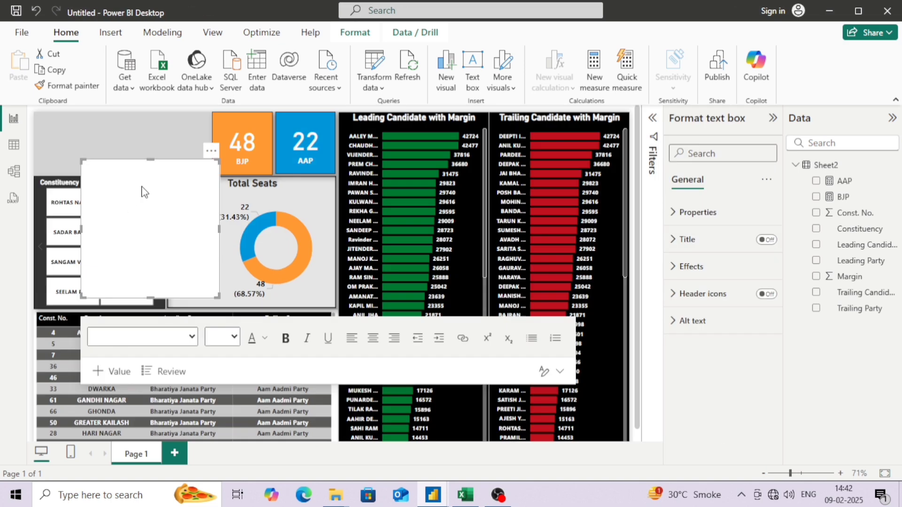
{"action": "left_click", "coordinate": [143, 190]}
{"action": "key", "text": "ctrl+v"}
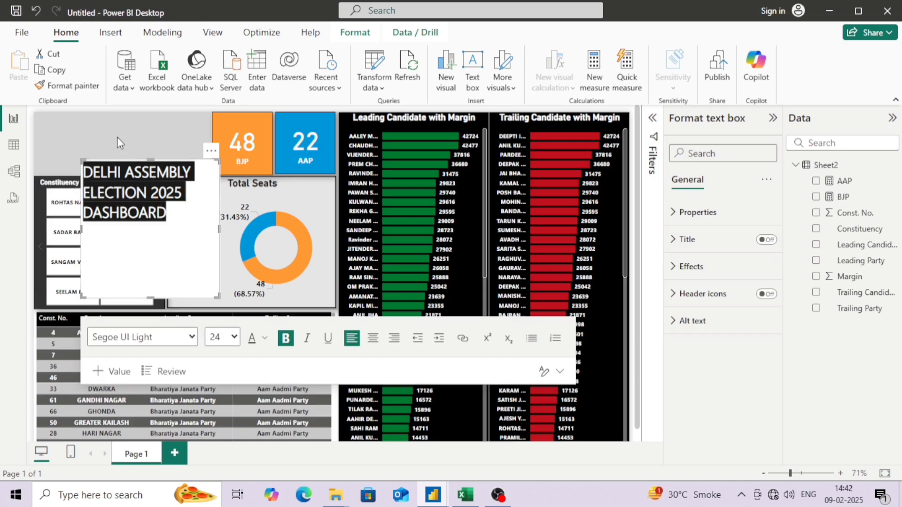
{"action": "key", "text": "Escape"}
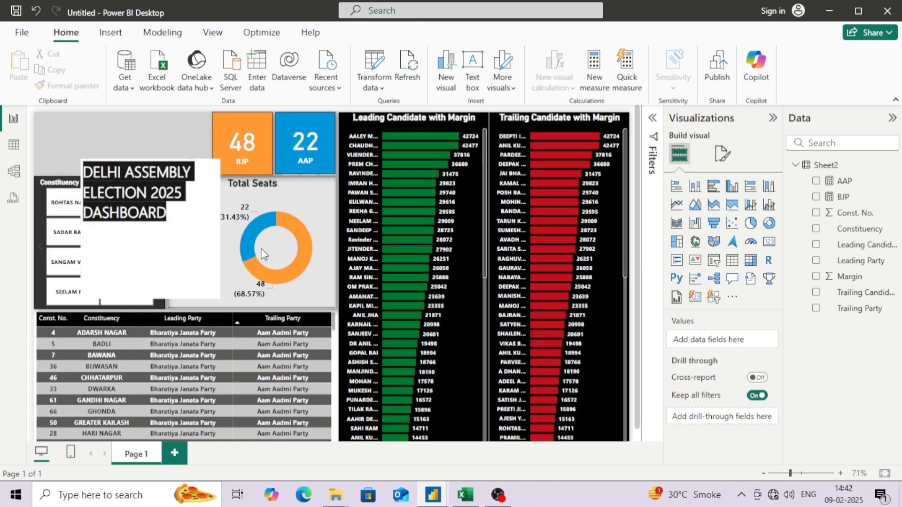
Step: Set the title text box's background color to black
{"action": "left_click", "coordinate": [188, 235]}
{"action": "key", "text": "ctrl+a"}
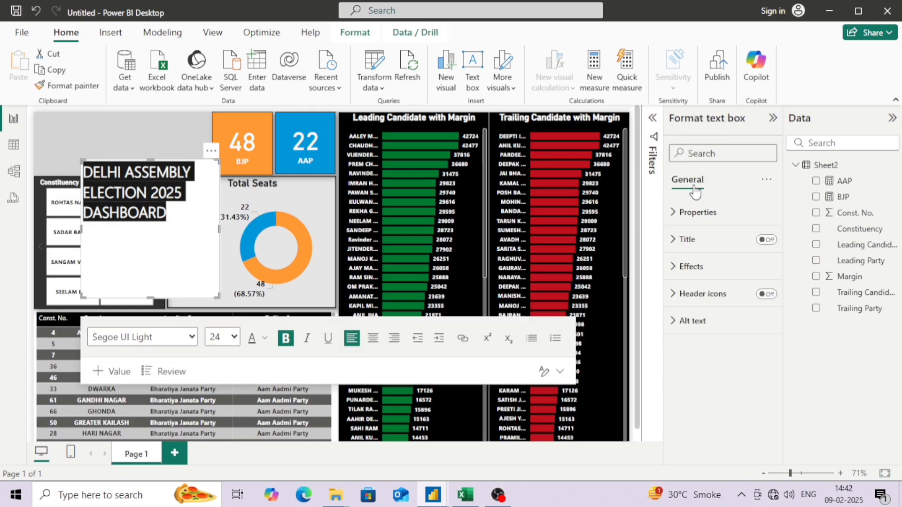
{"action": "left_click", "coordinate": [698, 212]}
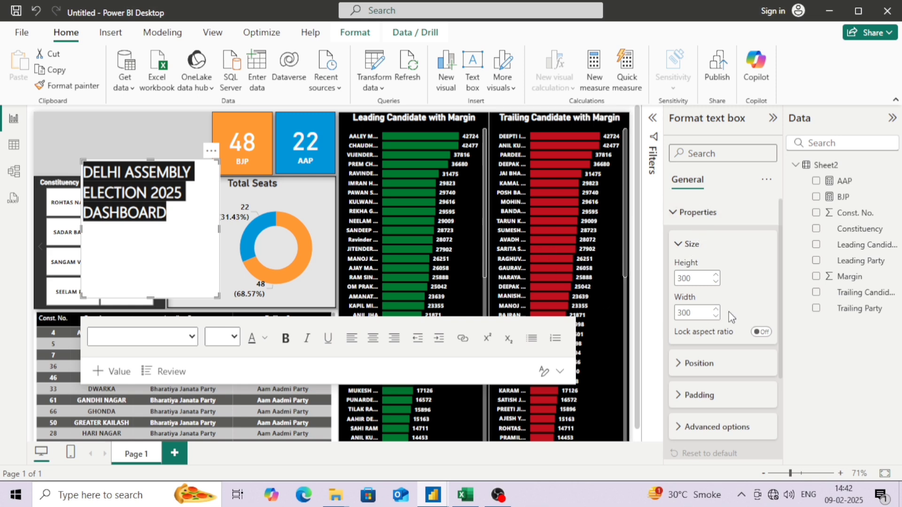
{"action": "scroll", "coordinate": [723, 259], "scroll_direction": "down", "scroll_amount": 3}
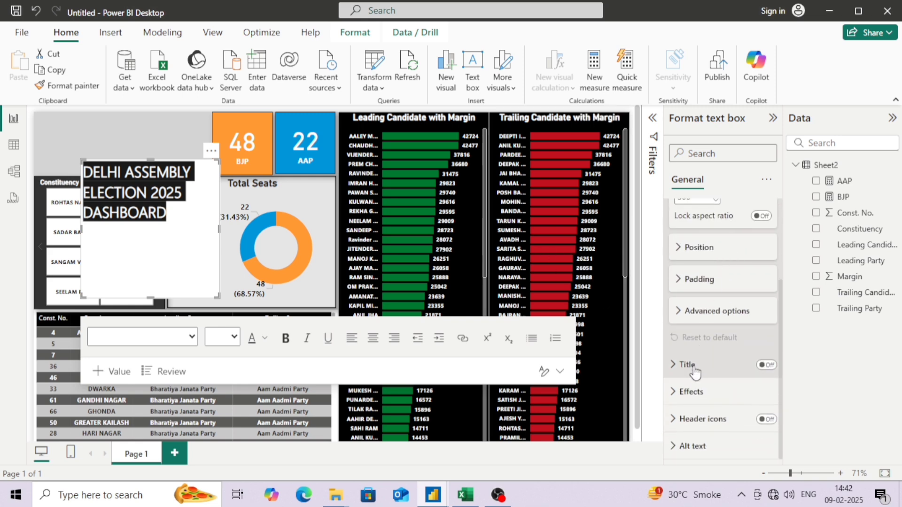
{"action": "left_click", "coordinate": [717, 390]}
{"action": "scroll", "coordinate": [721, 340], "scroll_direction": "down", "scroll_amount": 3}
{"action": "left_click", "coordinate": [700, 326]}
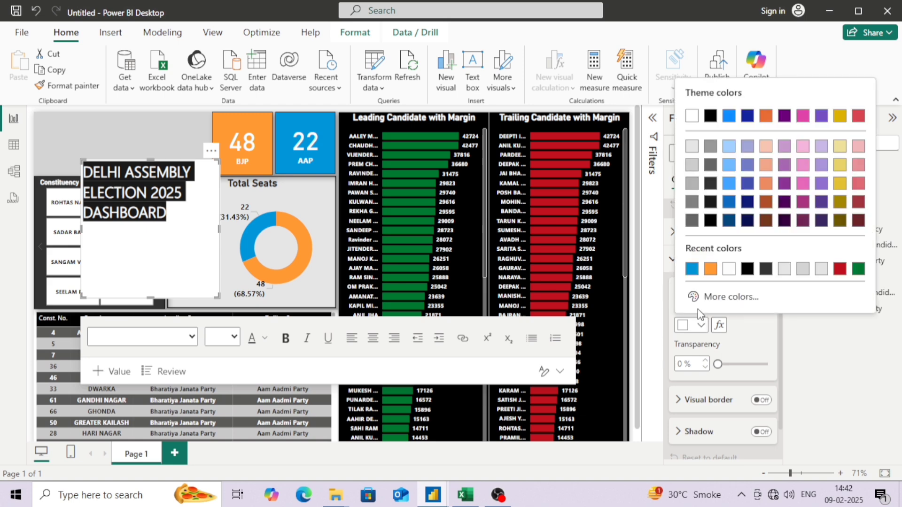
{"action": "left_click", "coordinate": [748, 270]}
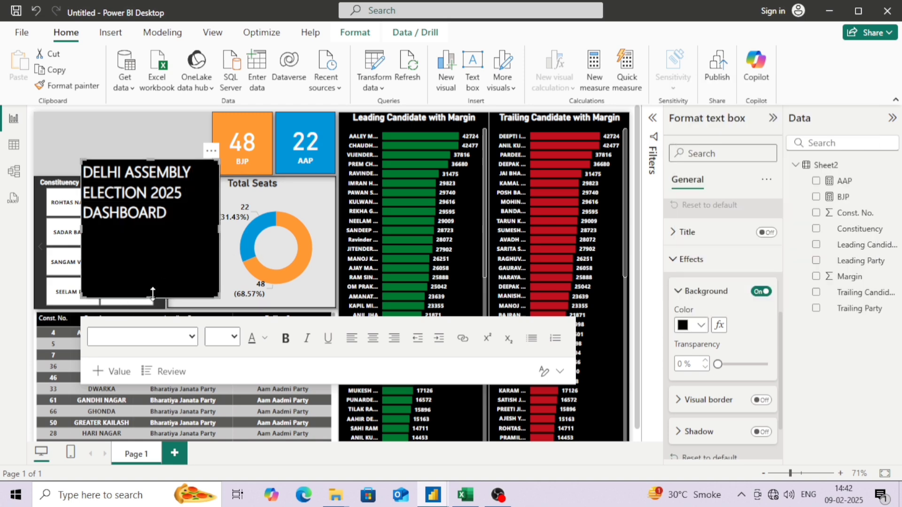
Step: Shorten the title text box, move it above the Constituency slicer and widen it up to the BJP card
{"action": "left_click_drag", "start_coordinate": [159, 295], "coordinate": [158, 147]}
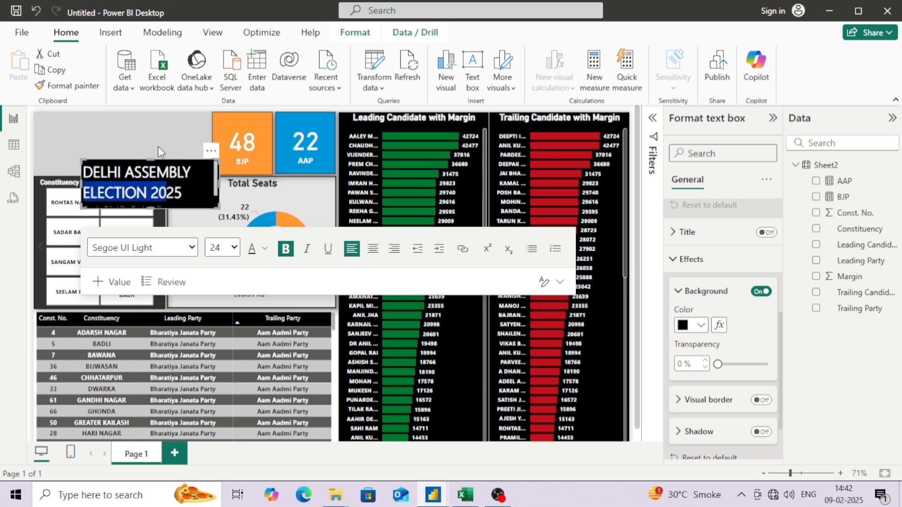
{"action": "left_click", "coordinate": [145, 141]}
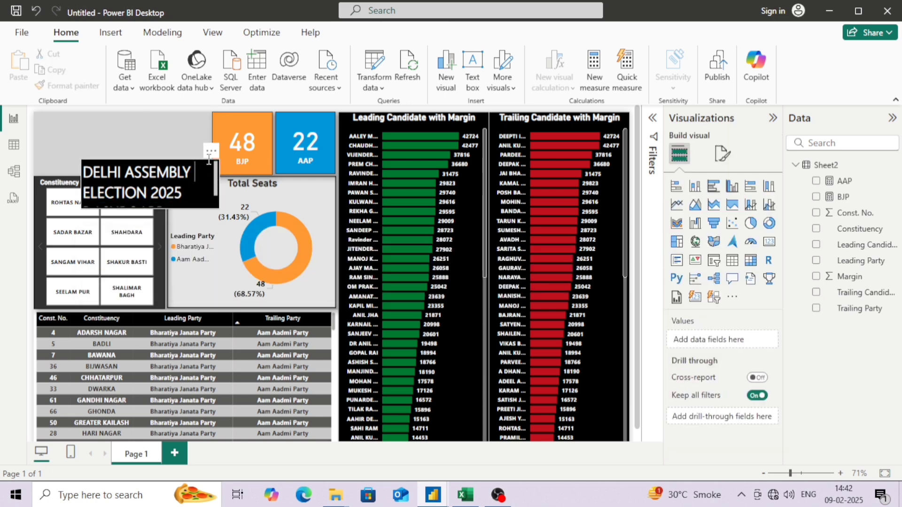
{"action": "left_click_drag", "start_coordinate": [205, 154], "coordinate": [157, 112]}
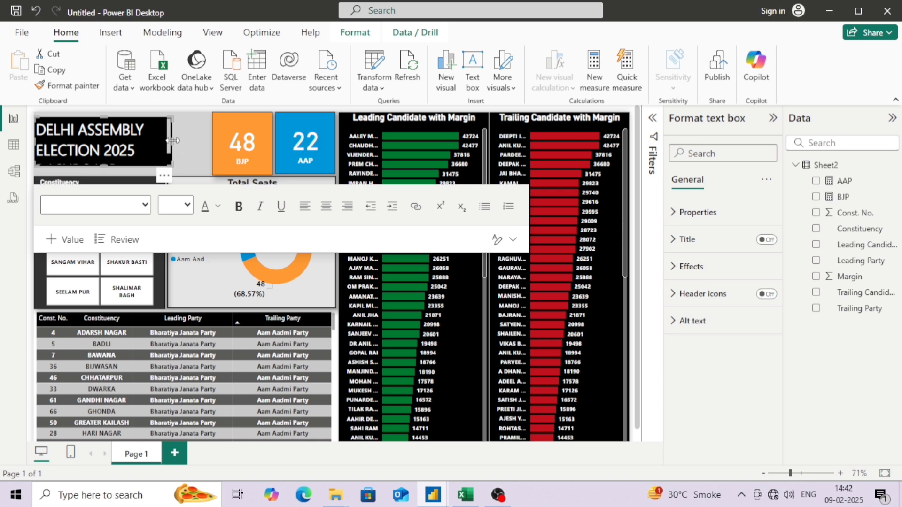
{"action": "left_click_drag", "start_coordinate": [201, 141], "coordinate": [215, 141]}
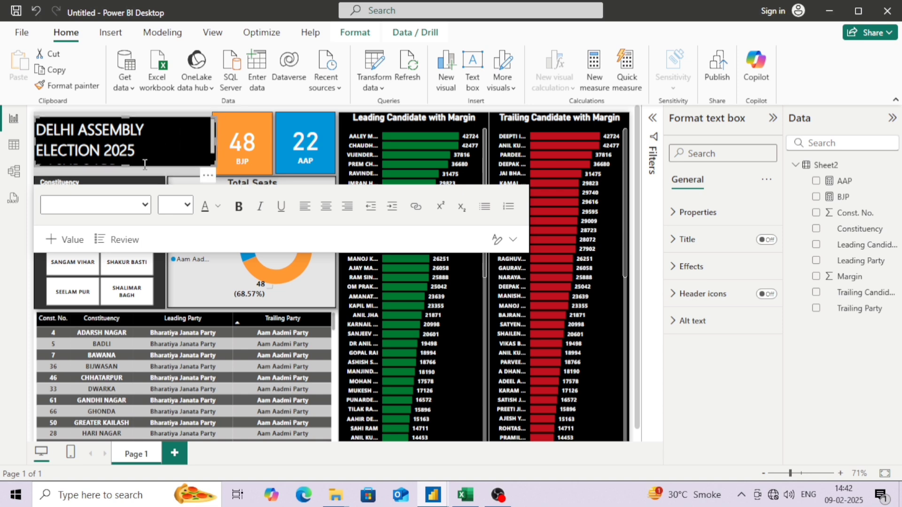
Step: Center the title text in its text box and try font size 20
{"action": "left_click_drag", "start_coordinate": [125, 166], "coordinate": [14, 134]}
{"action": "left_click", "coordinate": [326, 219]}
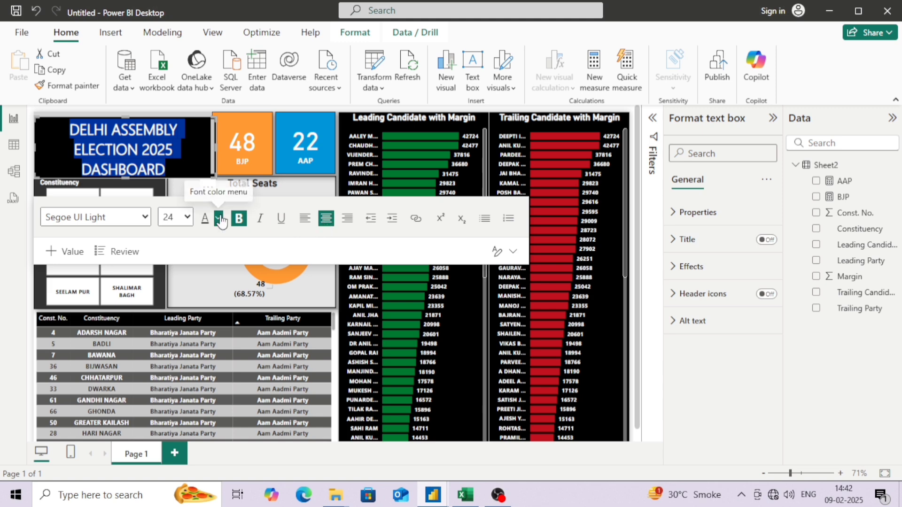
{"action": "left_click", "coordinate": [186, 217]}
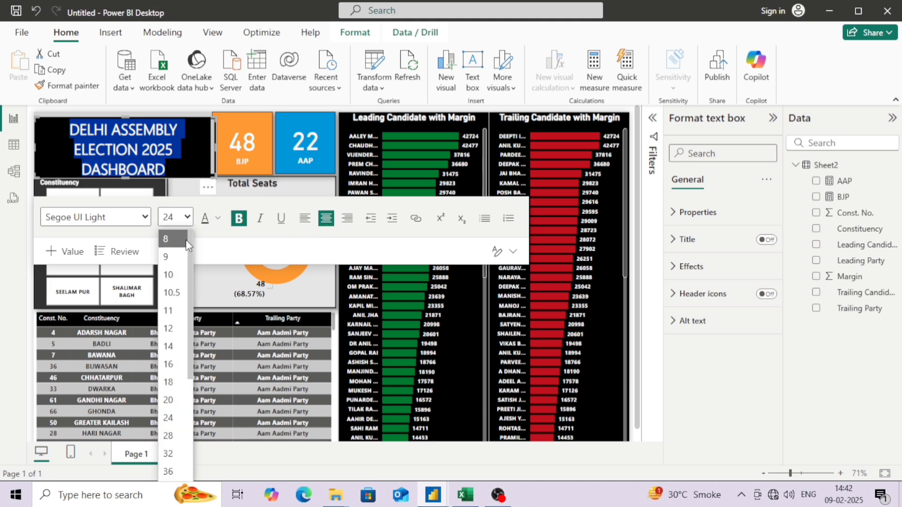
{"action": "left_click", "coordinate": [178, 396]}
Step: Turn on the visual border and shadow for the title text box
{"action": "left_click", "coordinate": [675, 212]}
{"action": "left_click", "coordinate": [674, 214]}
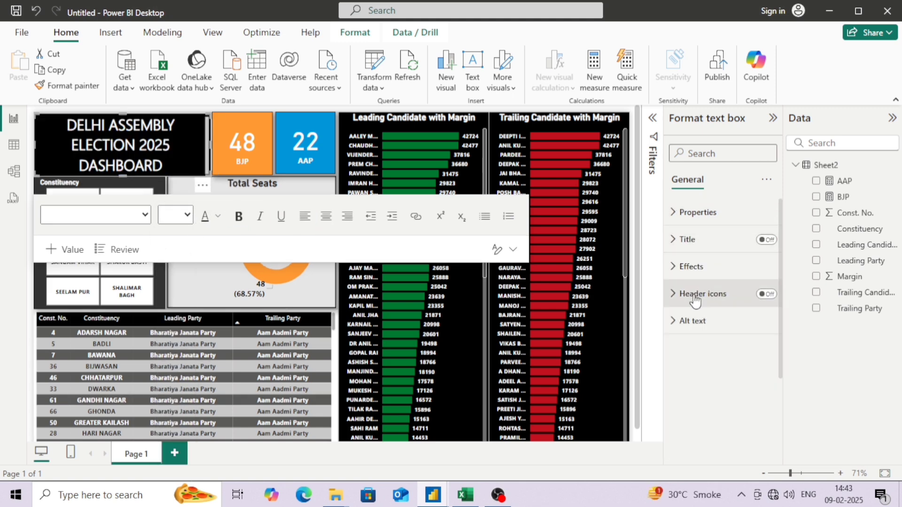
{"action": "left_click", "coordinate": [685, 265]}
{"action": "scroll", "coordinate": [732, 329], "scroll_direction": "down", "scroll_amount": 2}
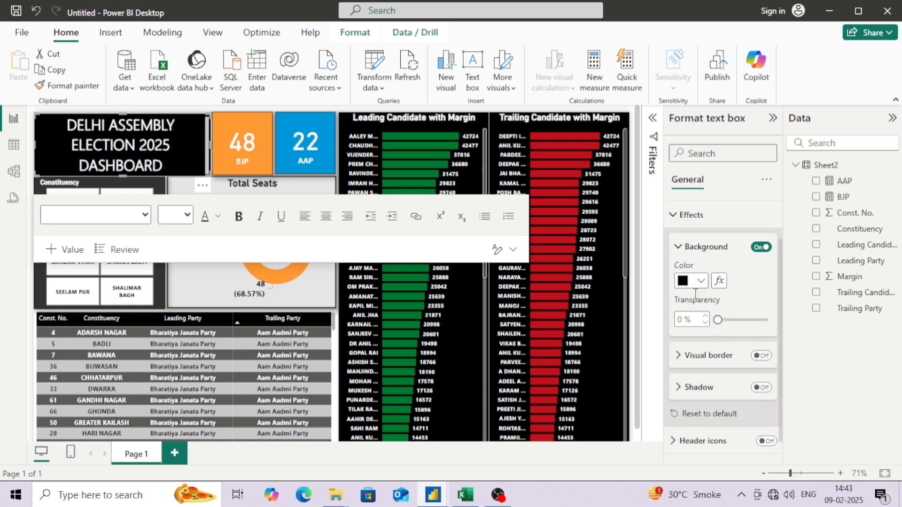
{"action": "left_click", "coordinate": [759, 341]}
{"action": "left_click", "coordinate": [760, 373]}
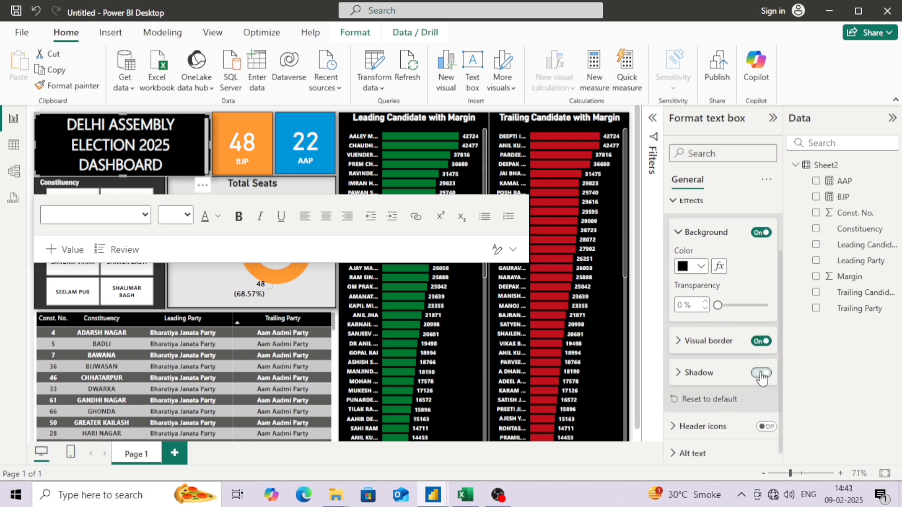
{"action": "left_click", "coordinate": [325, 216]}
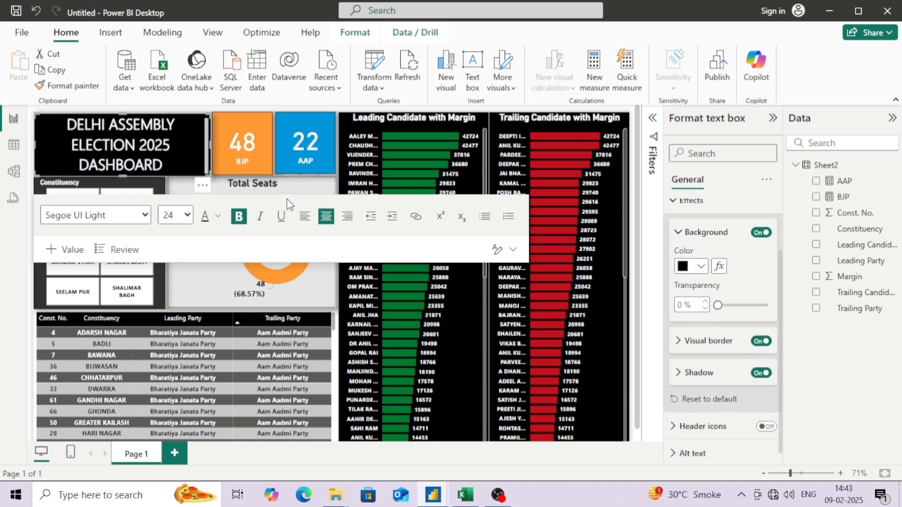
{"action": "key", "text": "Escape"}
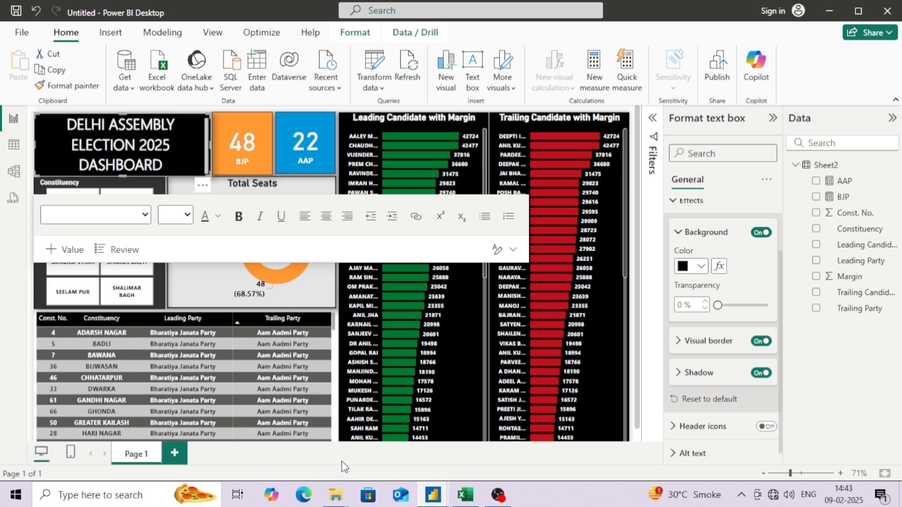
Step: Lower the top edges of the Constituency slicer and Total Seats donut chart slightly to leave a gap below the title and cards
{"action": "left_click", "coordinate": [225, 151]}
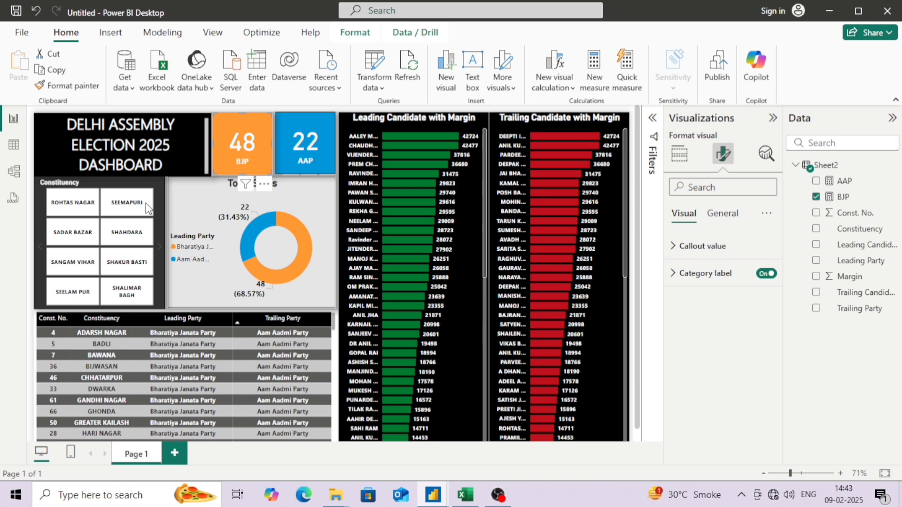
{"action": "left_click", "coordinate": [128, 183]}
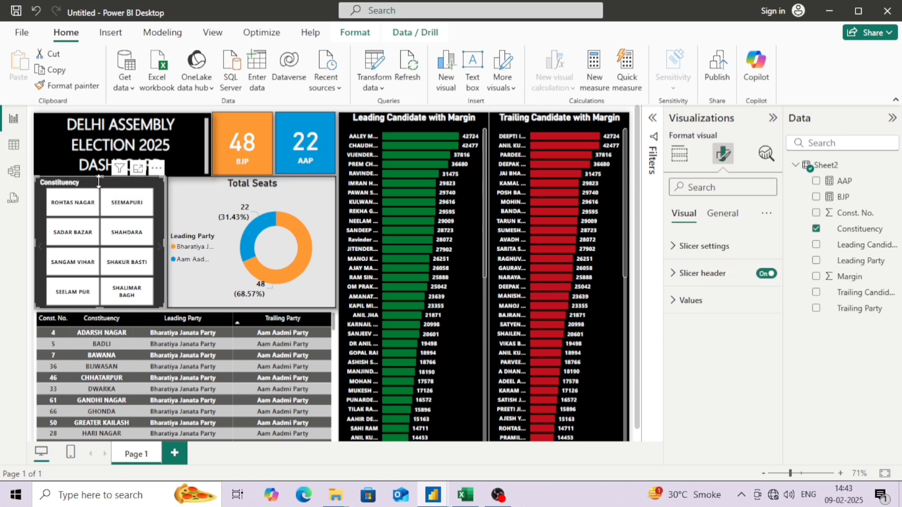
{"action": "left_click_drag", "start_coordinate": [97, 180], "coordinate": [99, 189]}
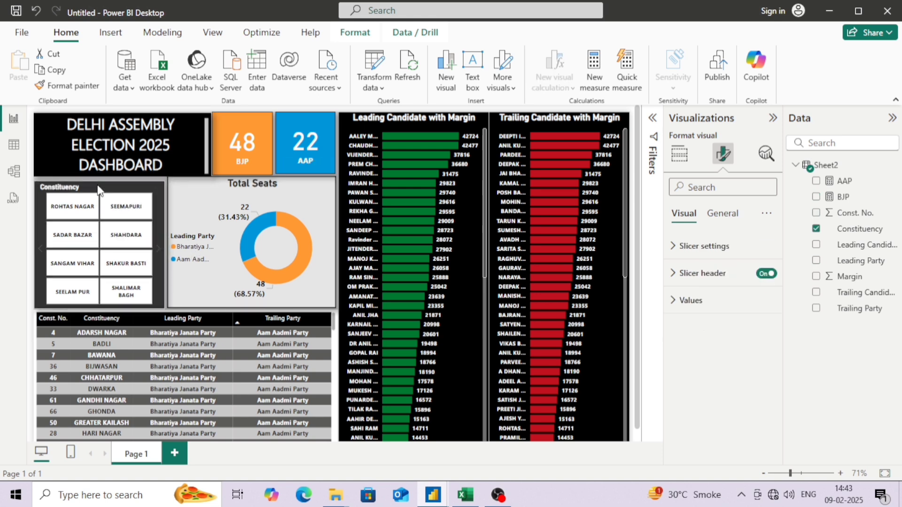
{"action": "left_click", "coordinate": [241, 184]}
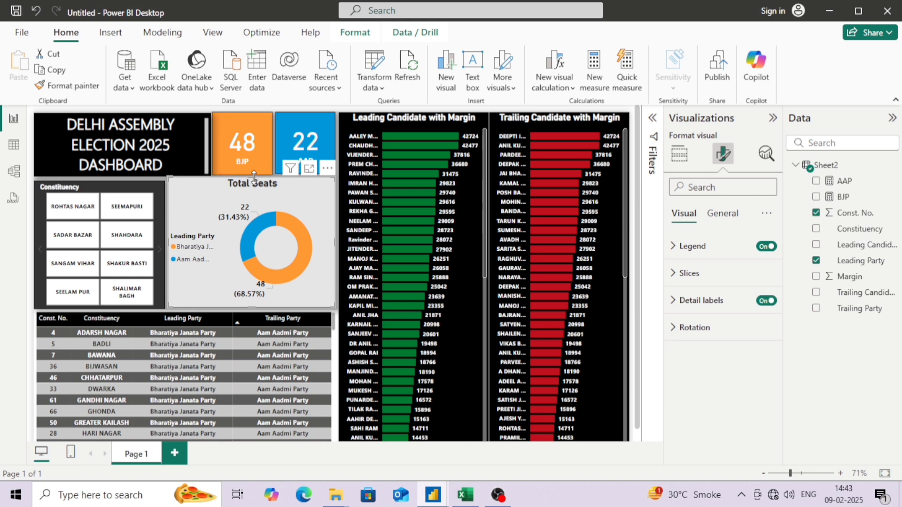
{"action": "left_click_drag", "start_coordinate": [253, 178], "coordinate": [242, 170]}
Step: Narrow the BJP card slightly and set the title text in Verdana at size 20
{"action": "left_click", "coordinate": [222, 148]}
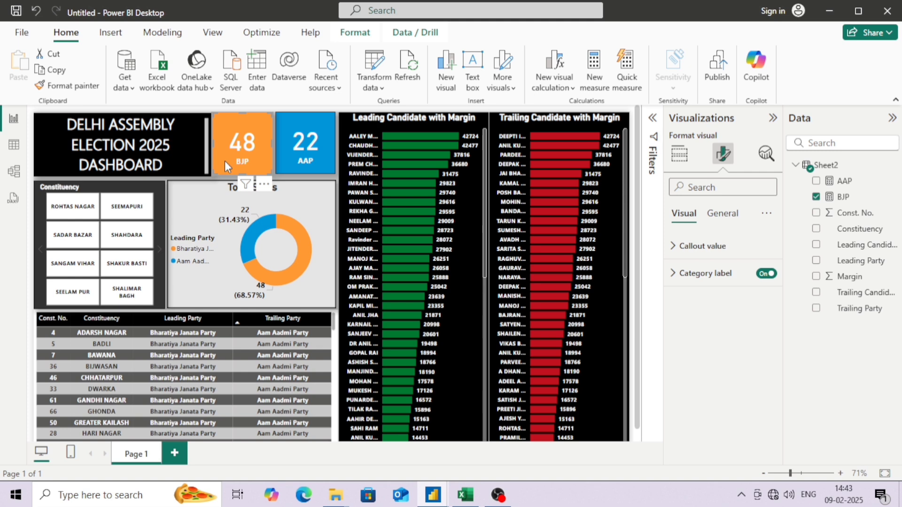
{"action": "left_click_drag", "start_coordinate": [224, 160], "coordinate": [266, 167]}
{"action": "left_click", "coordinate": [213, 163]}
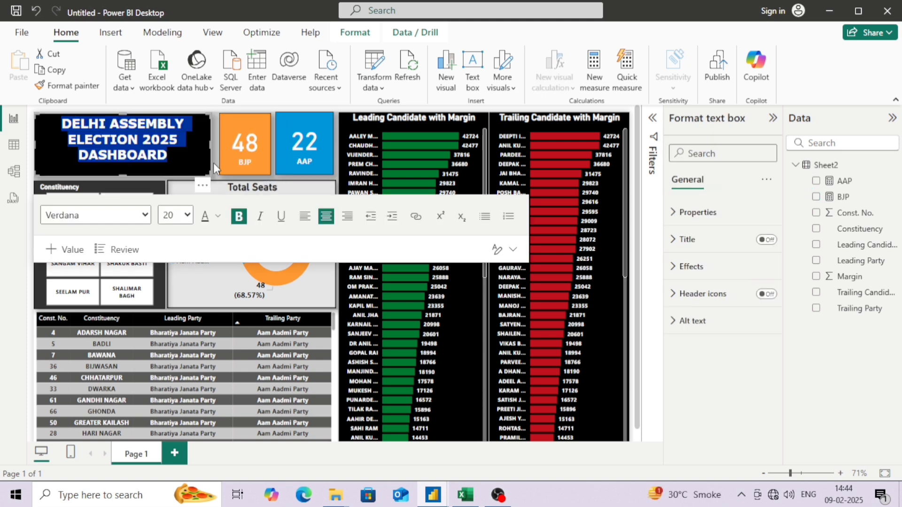
{"action": "left_click", "coordinate": [216, 171]}
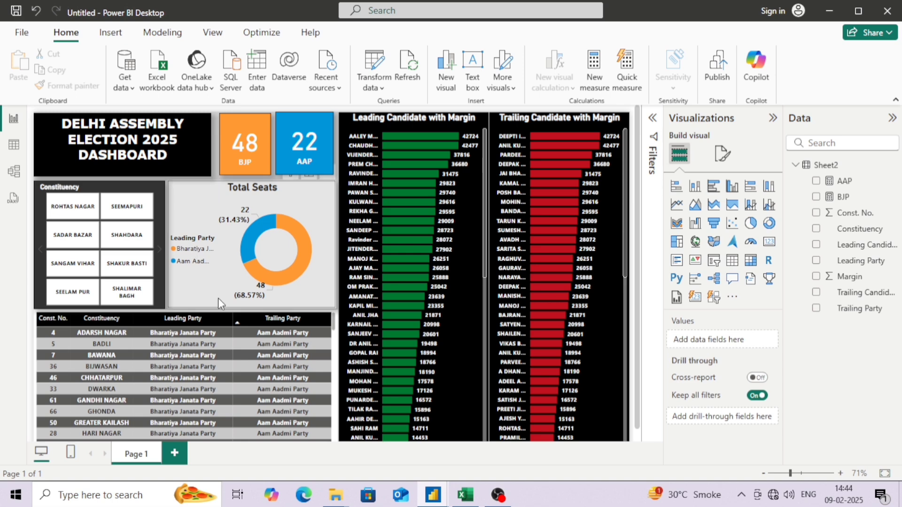
Step: Check the leading candidates chart, and test the Constituency slicer with Shahdara, Seemapuri, Sadar Bazar and Shakur Basti in turn
{"action": "scroll", "coordinate": [418, 301], "scroll_direction": "down", "scroll_amount": 10}
{"action": "scroll", "coordinate": [415, 308], "scroll_direction": "down", "scroll_amount": 1}
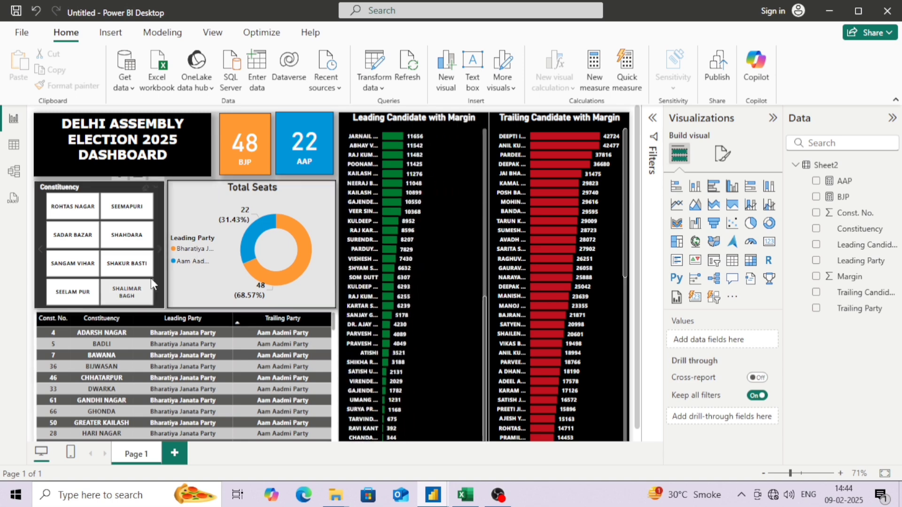
{"action": "left_click", "coordinate": [129, 237]}
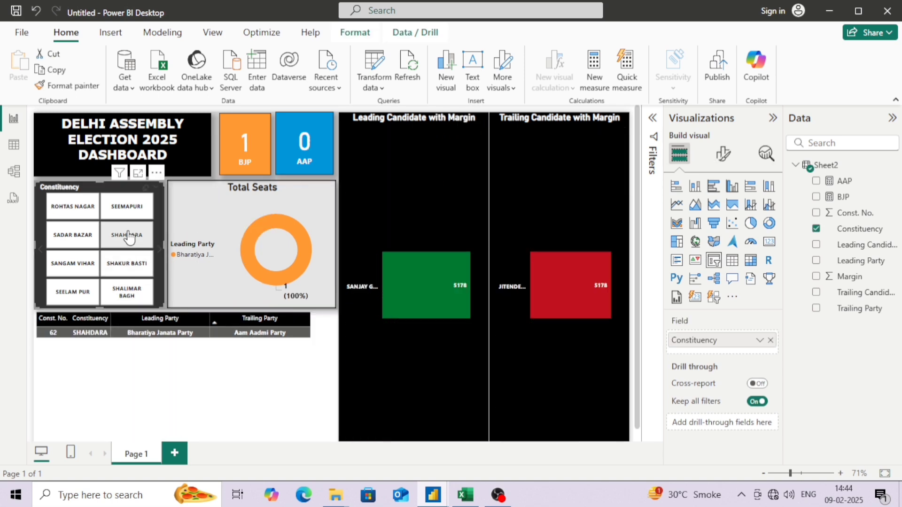
{"action": "left_click", "coordinate": [130, 238]}
{"action": "left_click", "coordinate": [110, 213]}
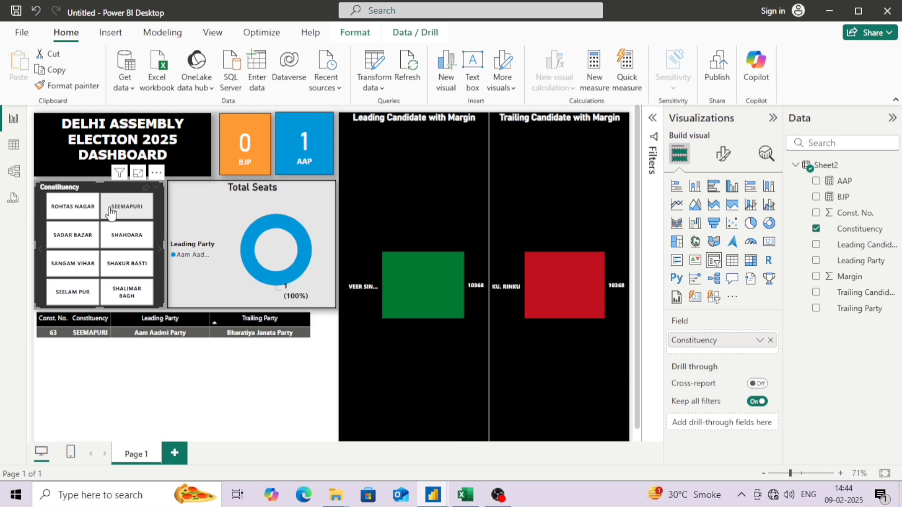
{"action": "left_click", "coordinate": [110, 212]}
{"action": "left_click", "coordinate": [58, 245]}
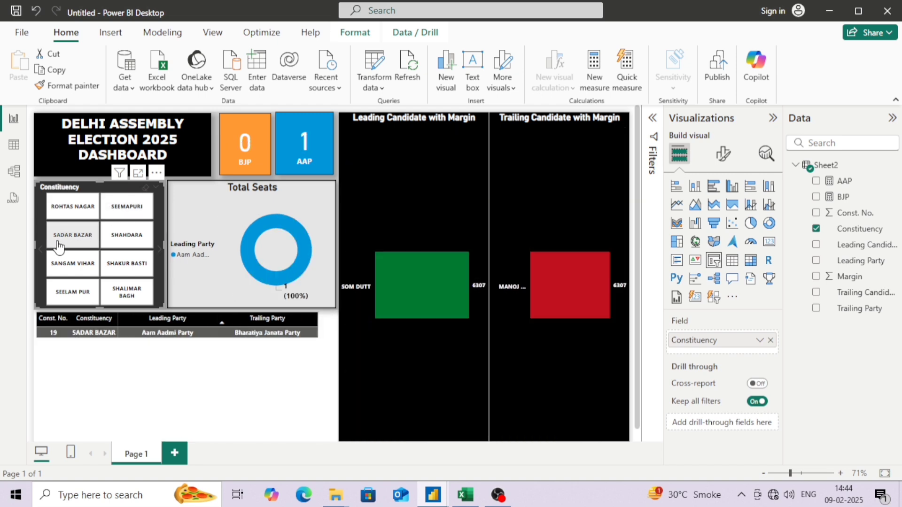
{"action": "left_click", "coordinate": [58, 245]}
{"action": "left_click", "coordinate": [153, 276]}
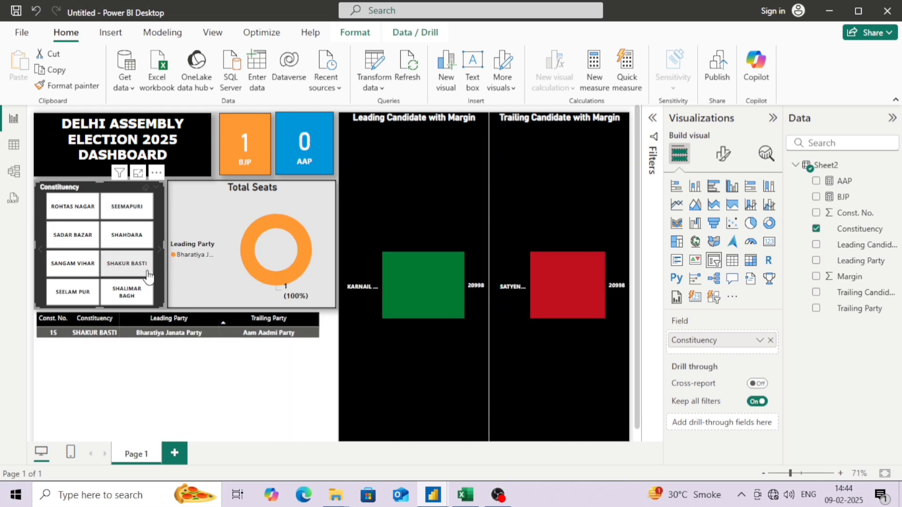